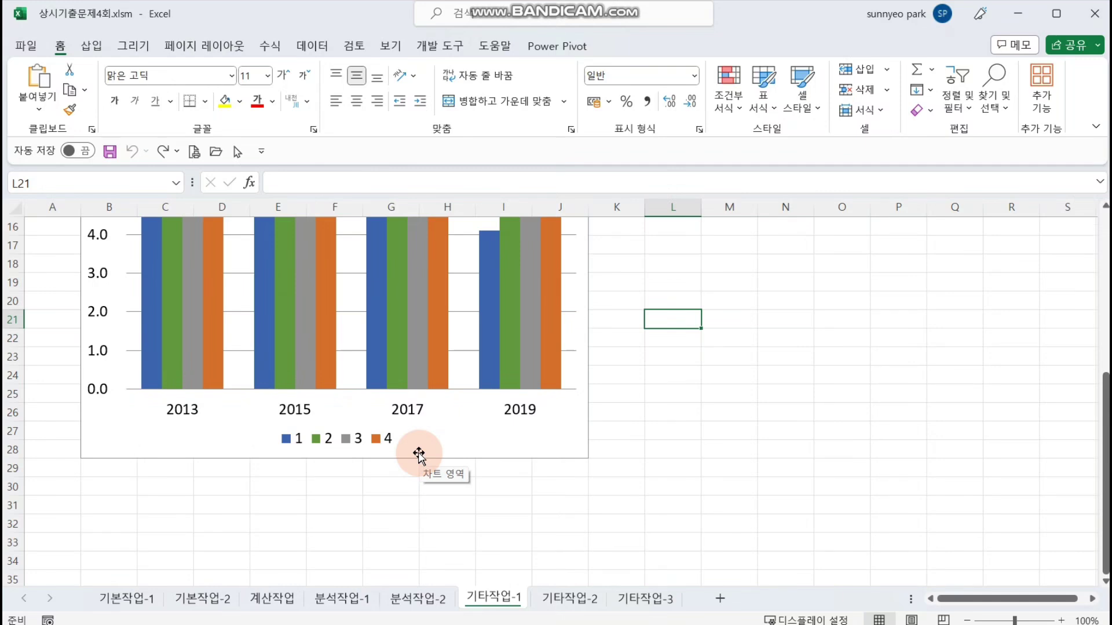
Edit the chart's data source so the name of series 1 refers to cell B4 (서울).
click(496, 430)
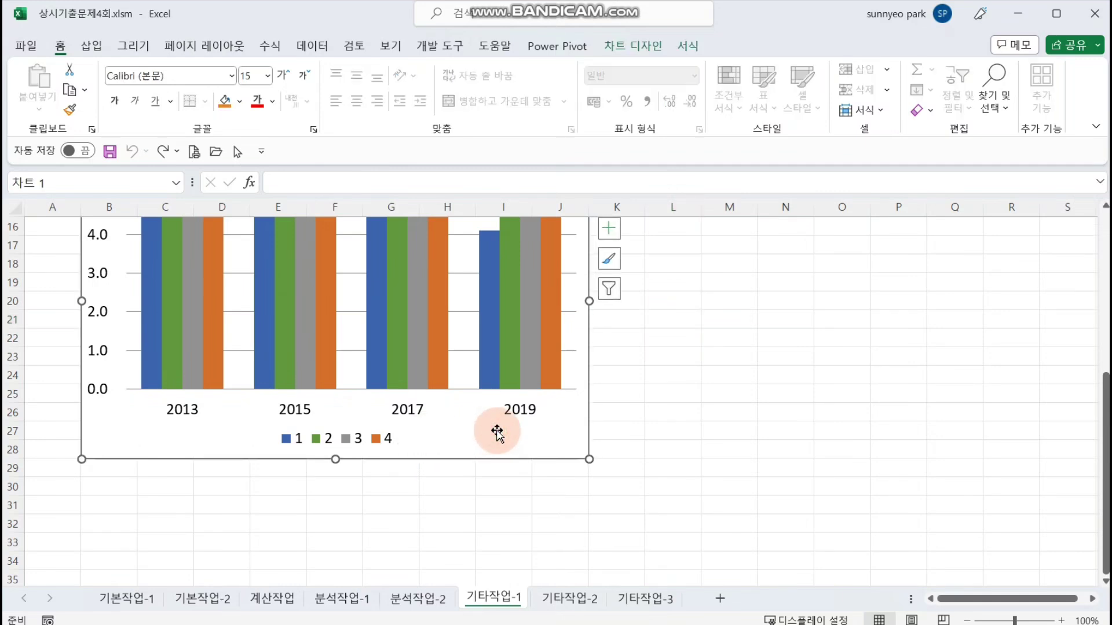
click(645, 52)
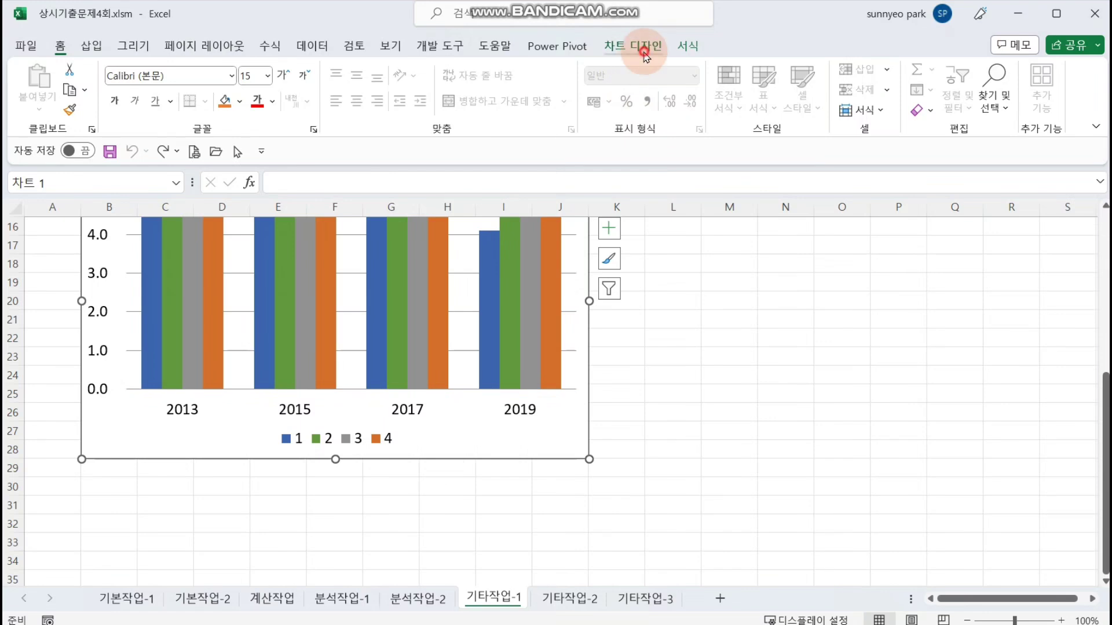
click(804, 100)
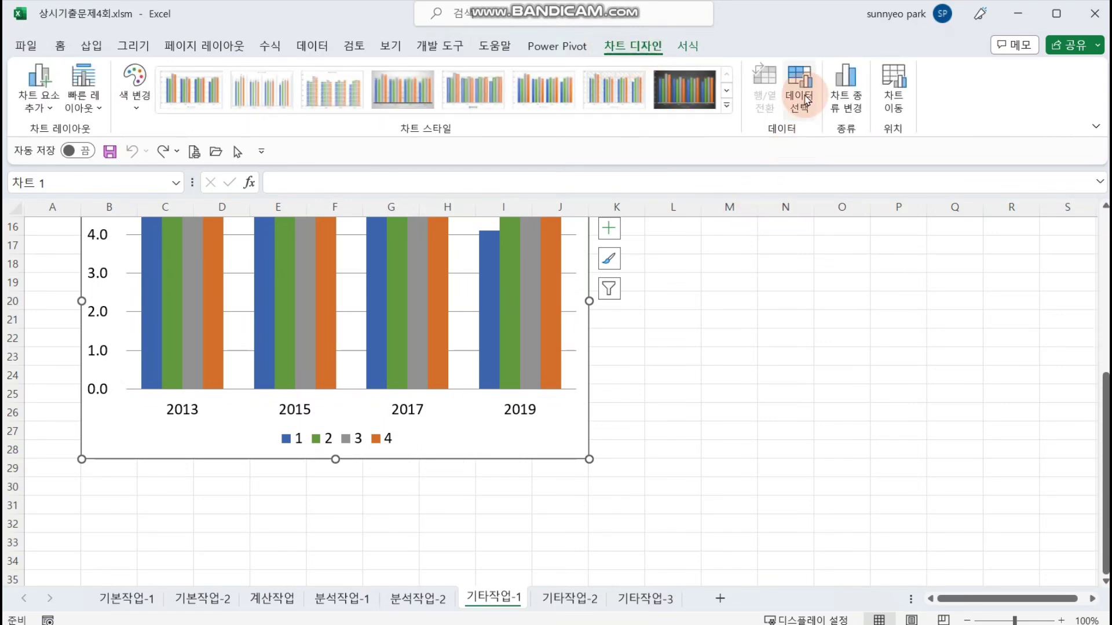
click(479, 517)
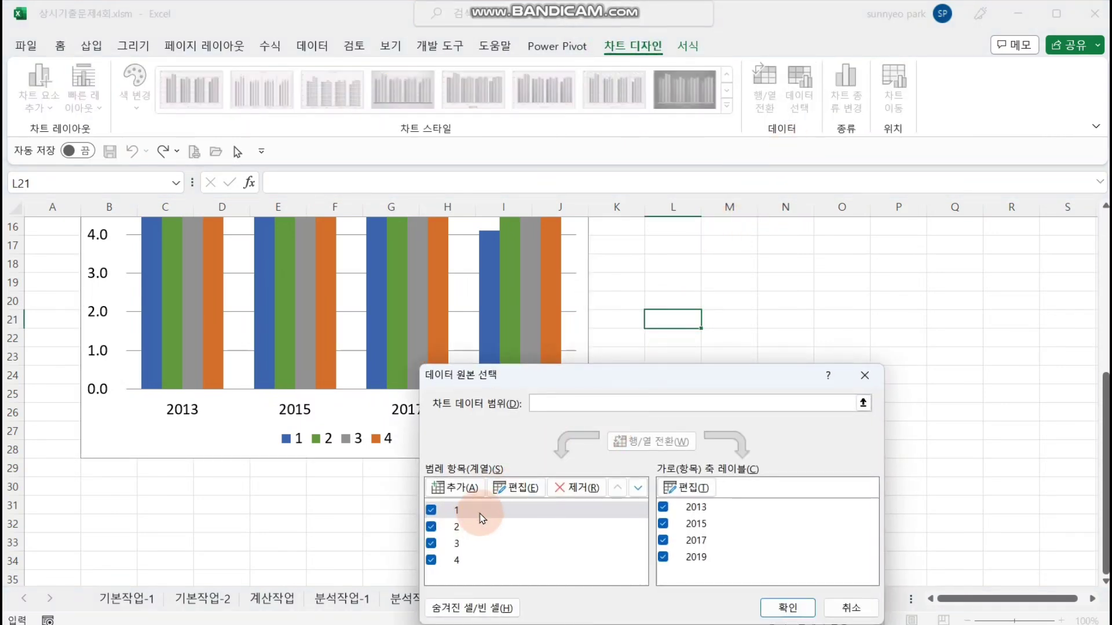
click(480, 517)
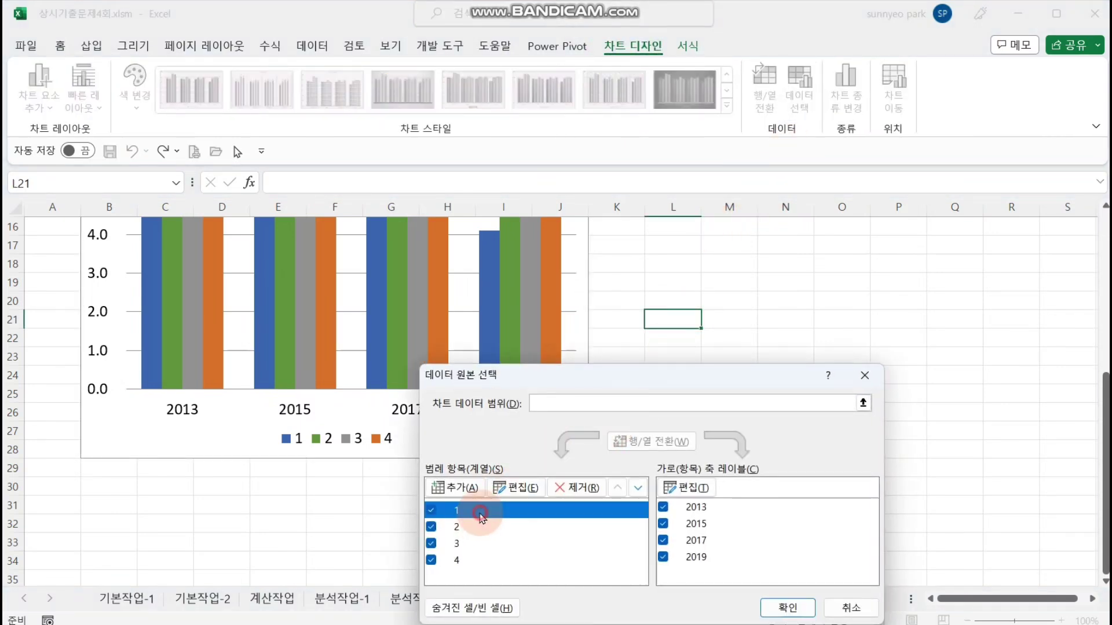
click(515, 489)
scroll(543, 475, up, 5)
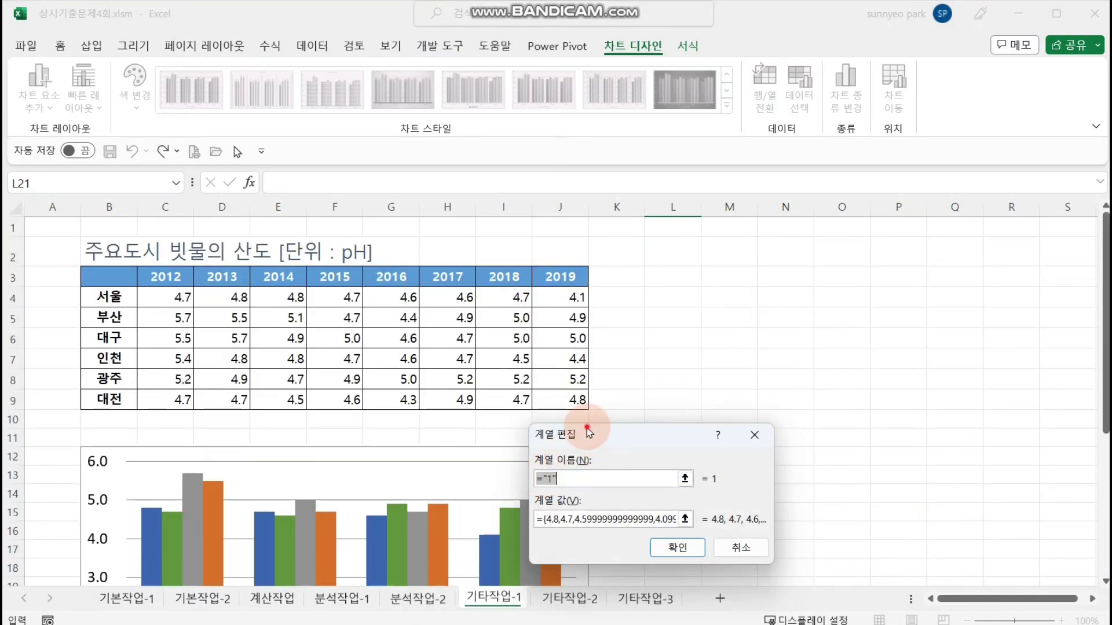
drag(585, 431, 283, 304)
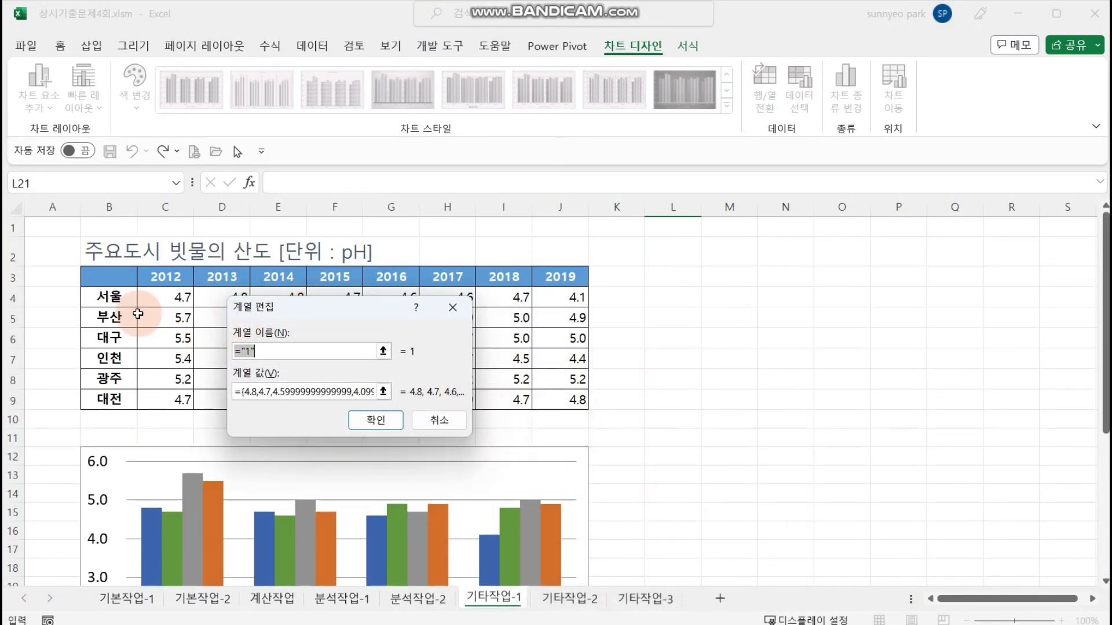
click(110, 298)
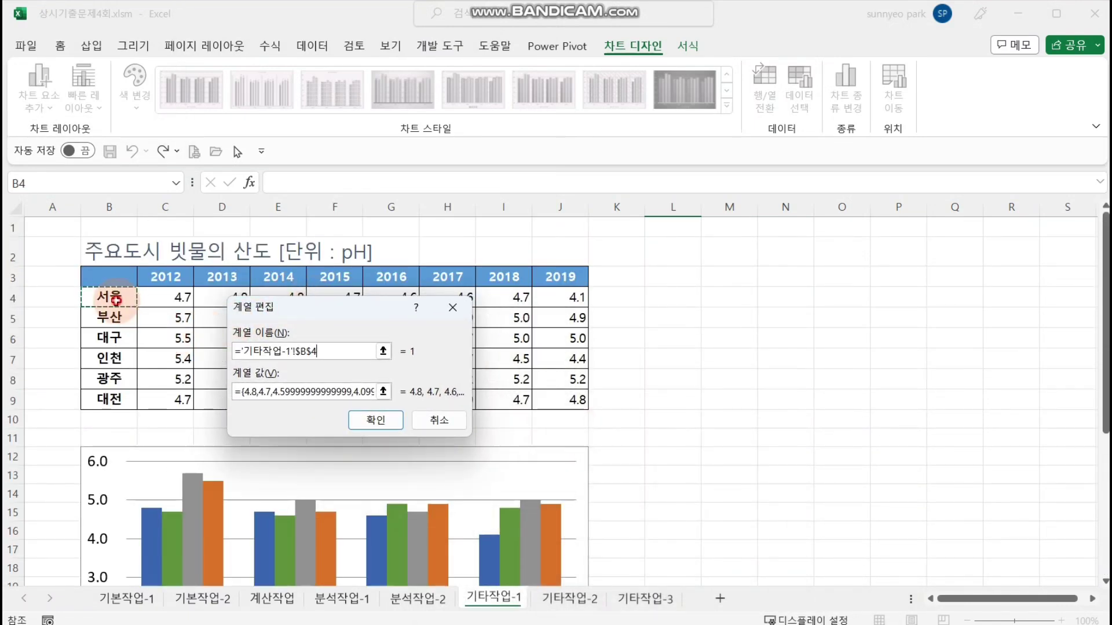
click(378, 419)
Link the name of series 2 to cell B9 (대전).
click(468, 530)
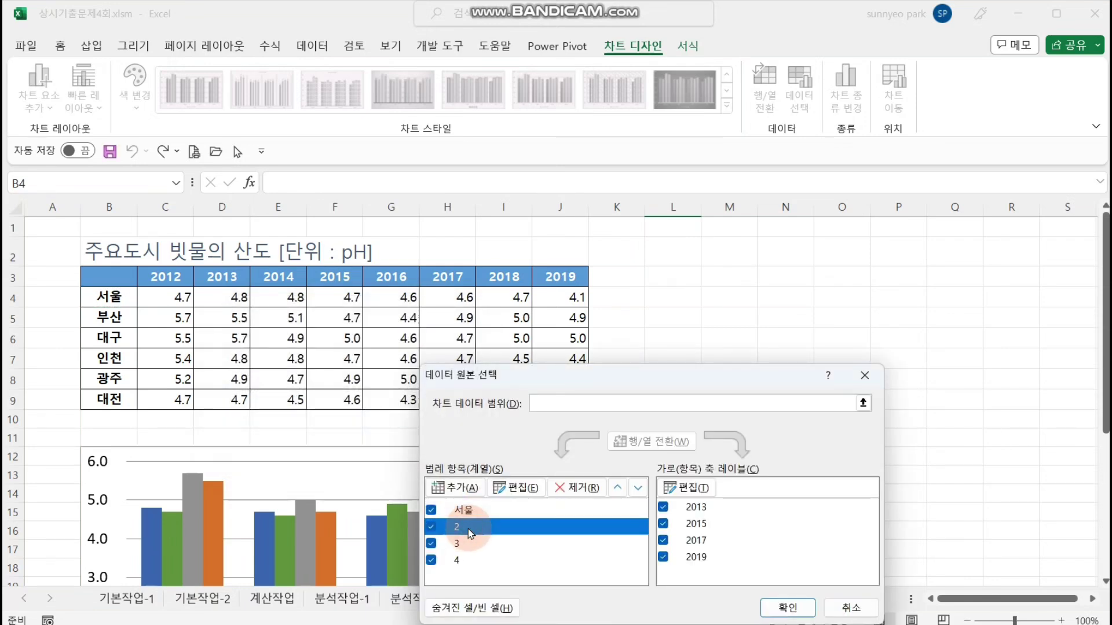
click(515, 487)
click(108, 399)
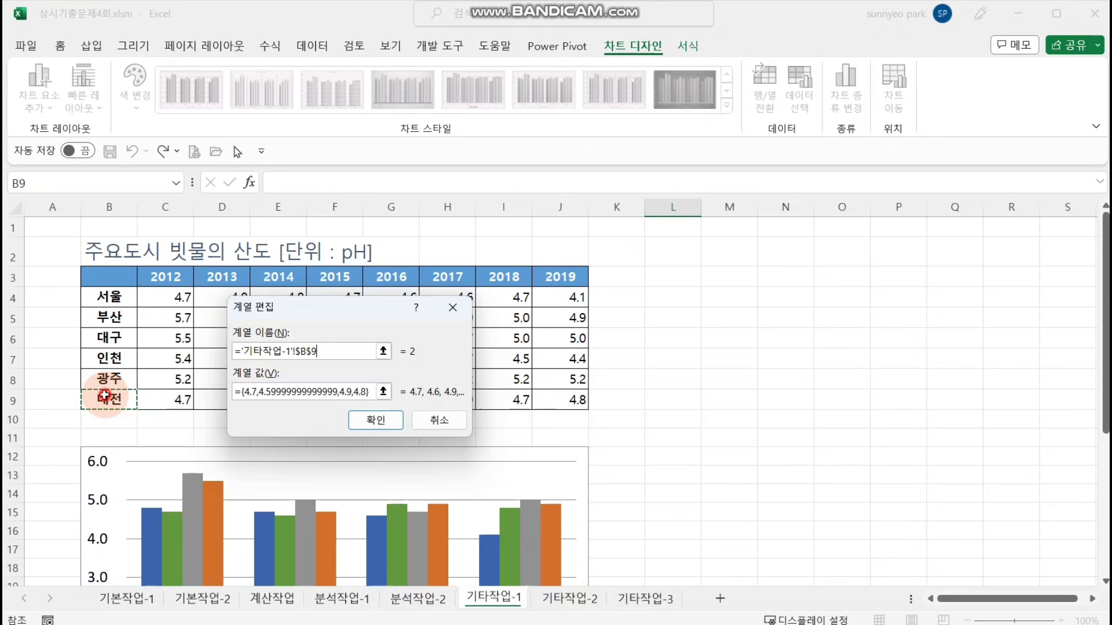
click(378, 419)
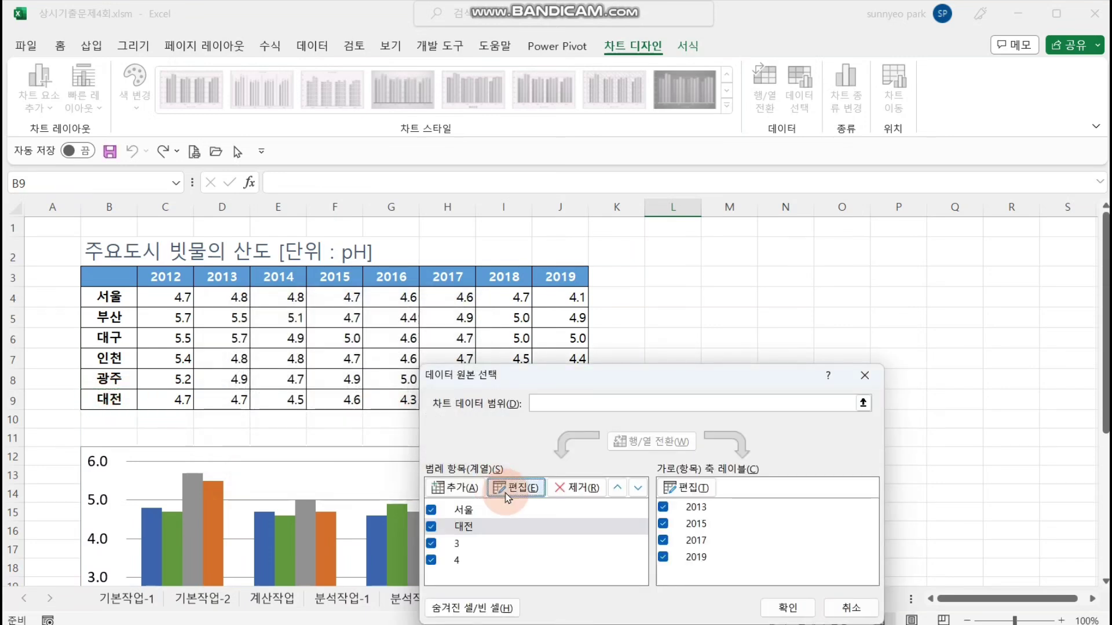
Link the name of series 3 to cell B6 (대구).
click(458, 543)
click(512, 487)
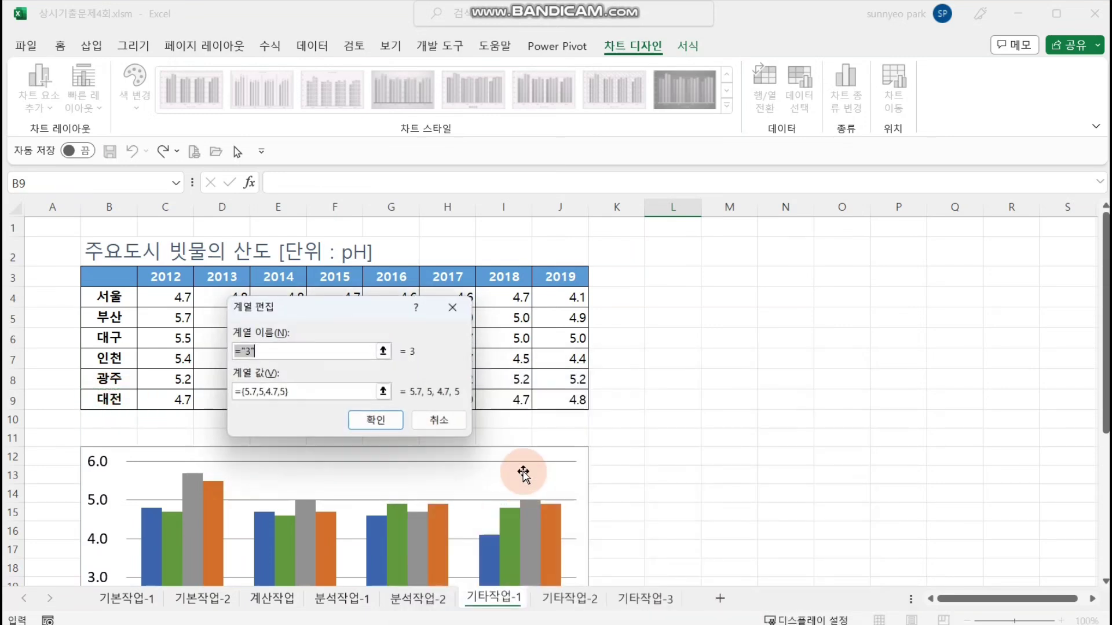
click(110, 337)
click(375, 419)
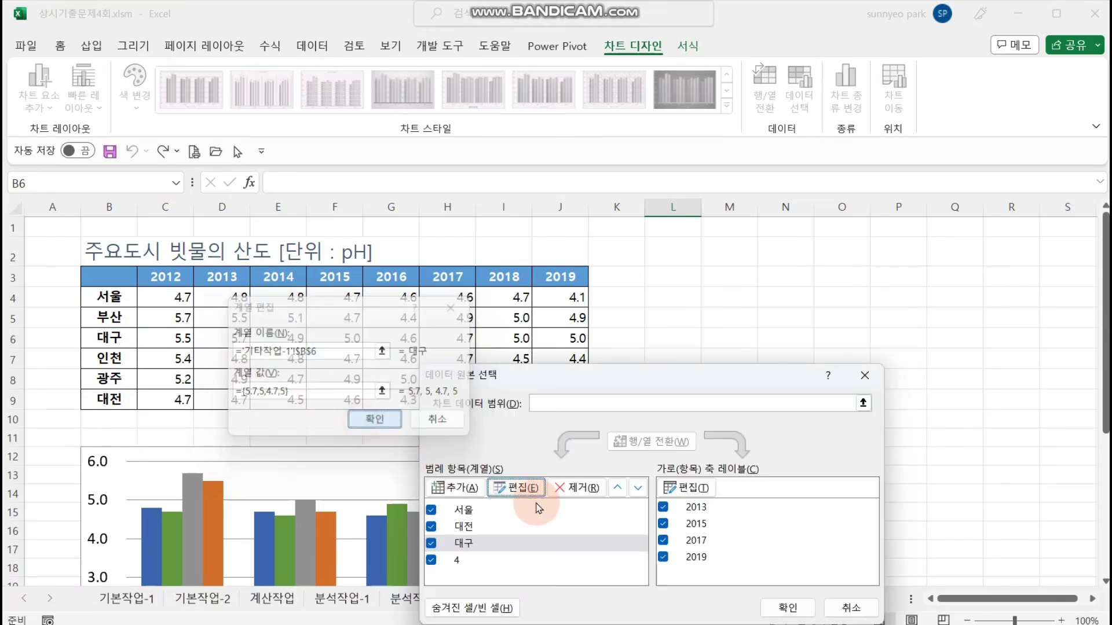
Link the name of series 4 to cell B5 (부산) and apply the data source changes to the chart.
click(509, 559)
click(512, 488)
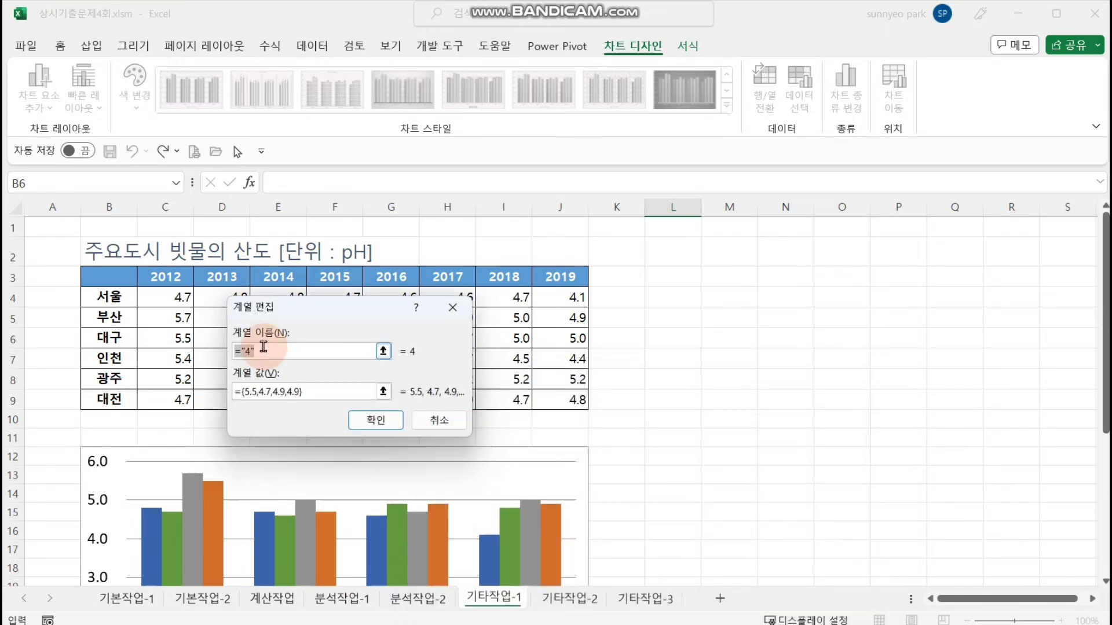
click(110, 317)
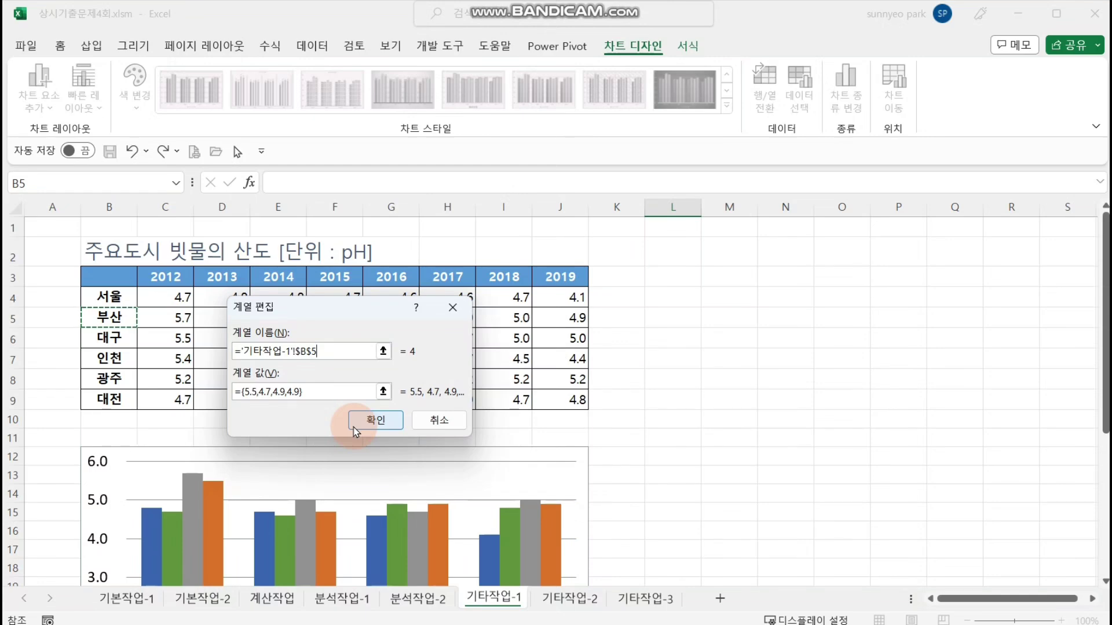
click(376, 420)
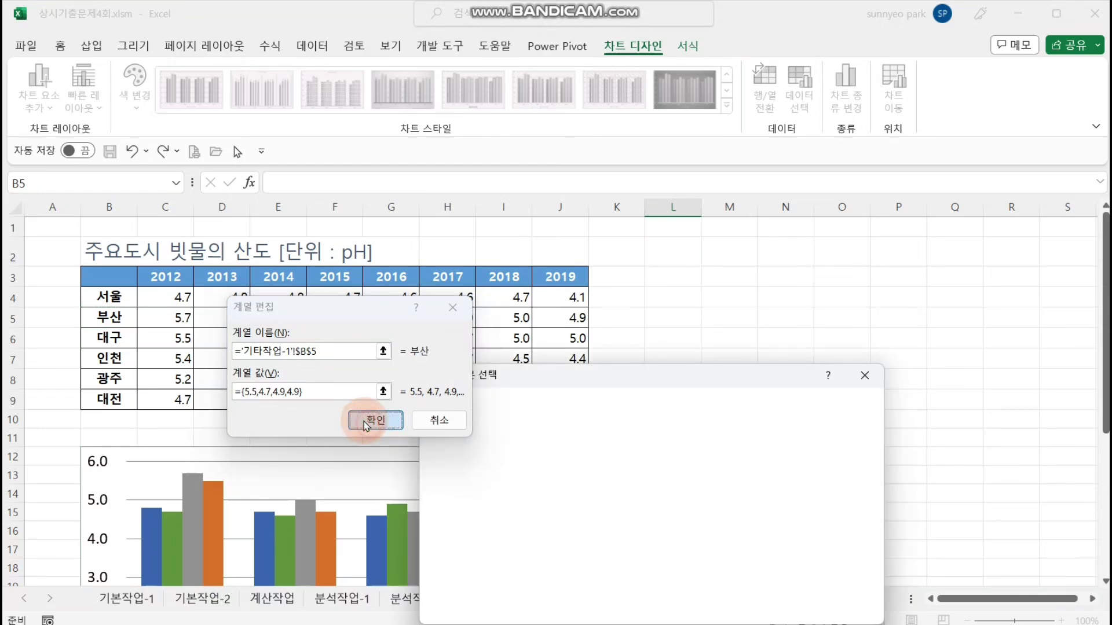
click(787, 607)
click(718, 427)
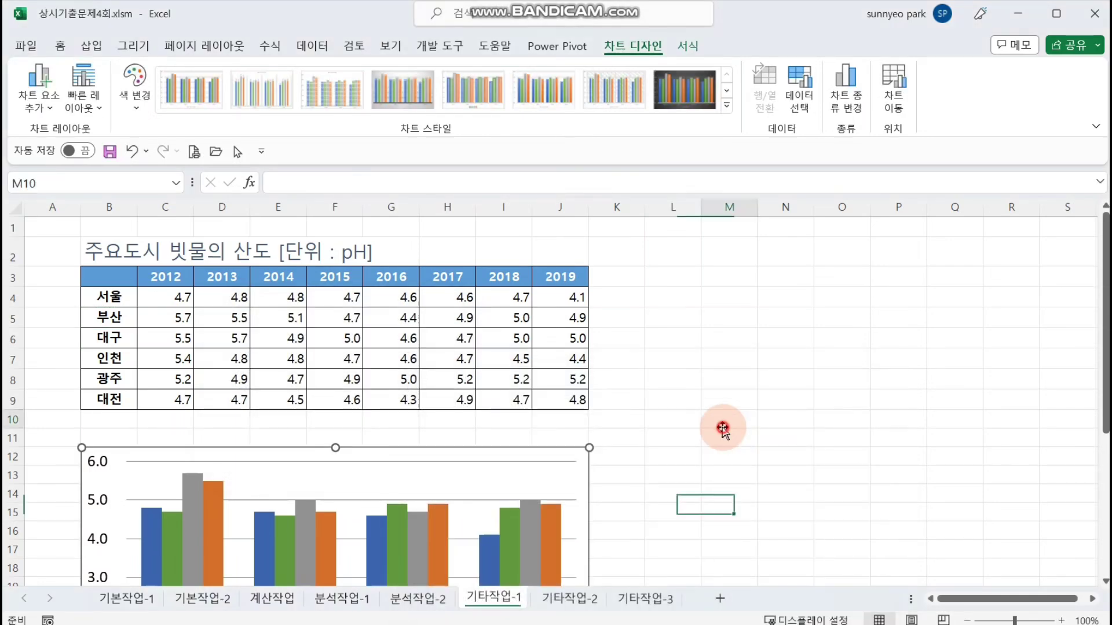
scroll(718, 427, down, 4)
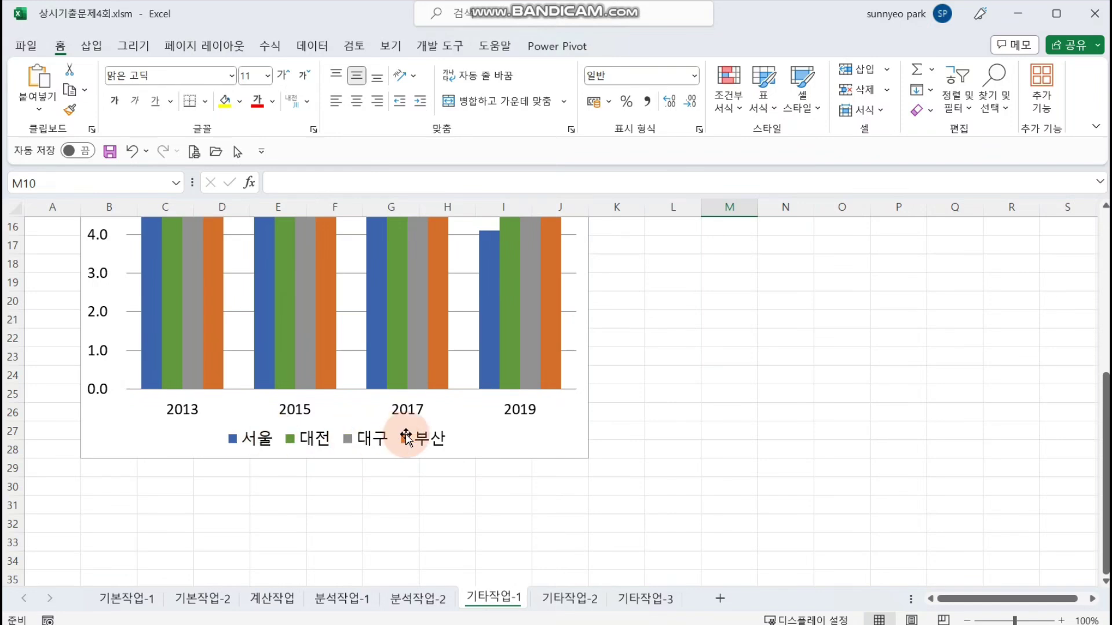
Add a chart title positioned above the chart (차트 위).
click(572, 437)
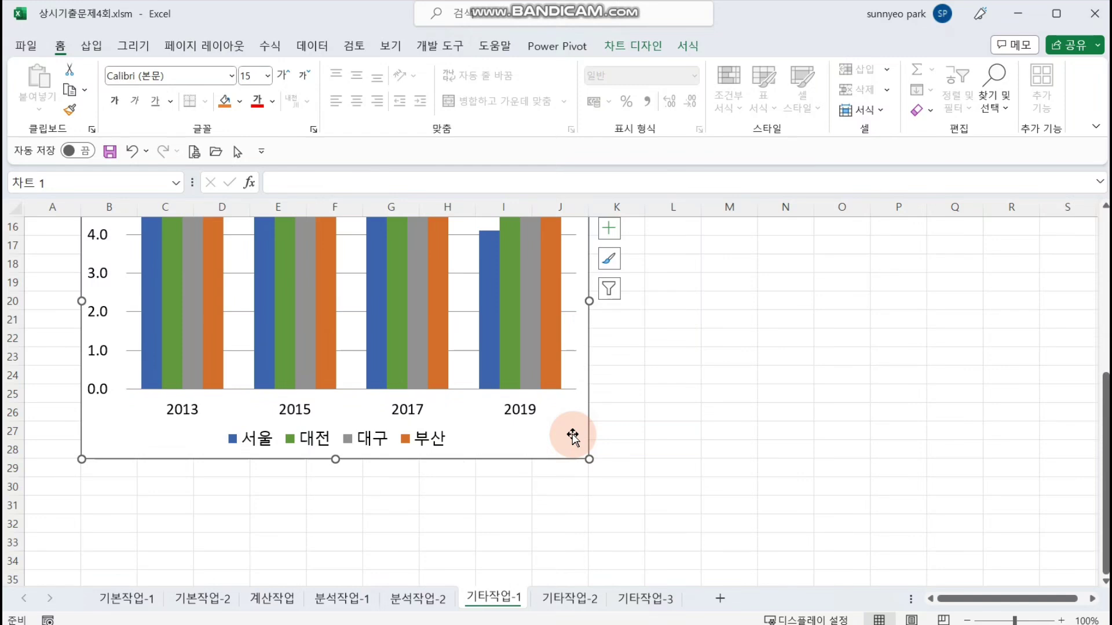
scroll(572, 437, up, 5)
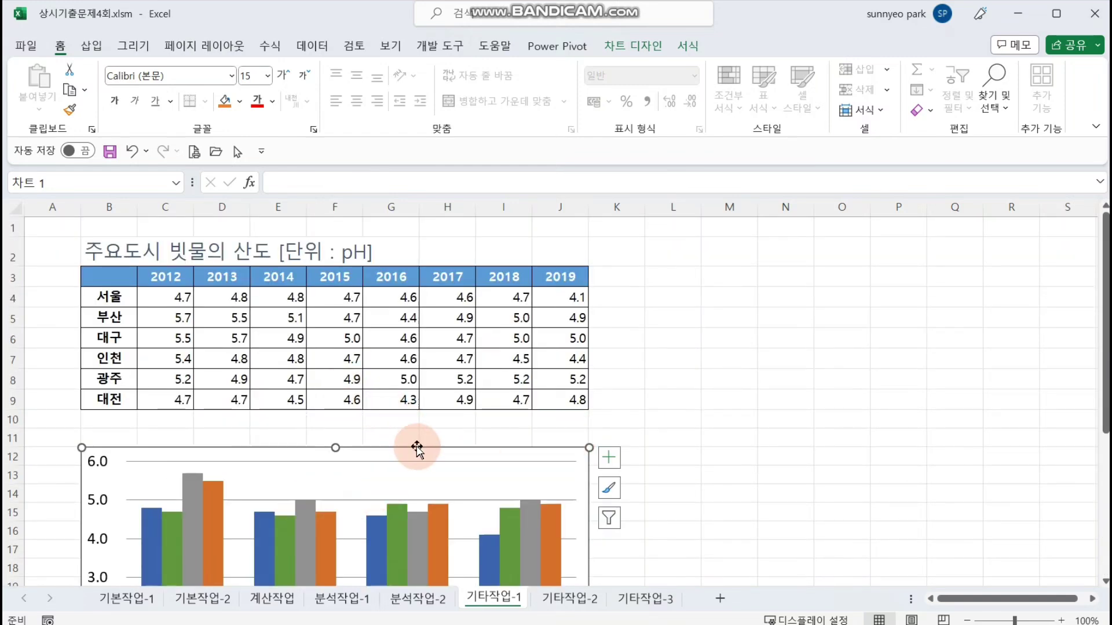
click(645, 51)
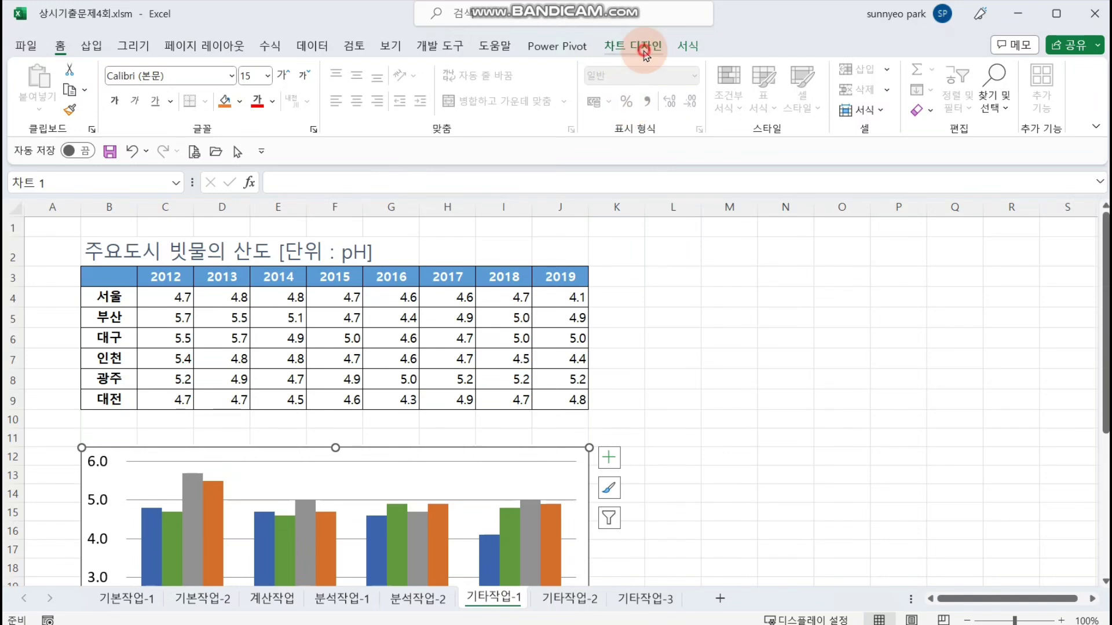
click(42, 105)
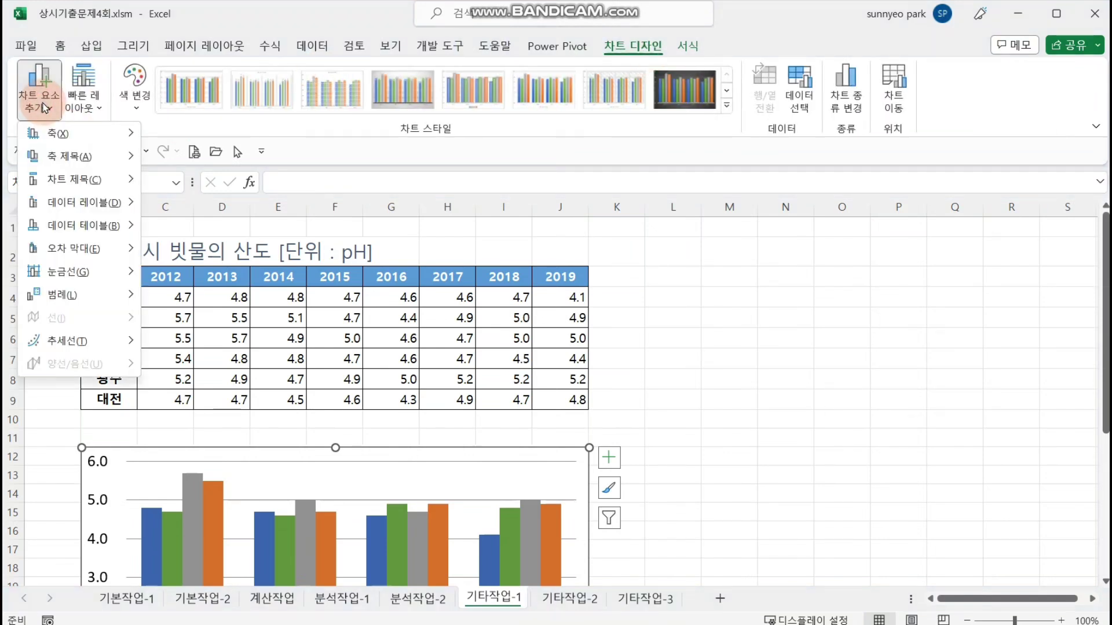
mouse_move(86, 179)
click(208, 227)
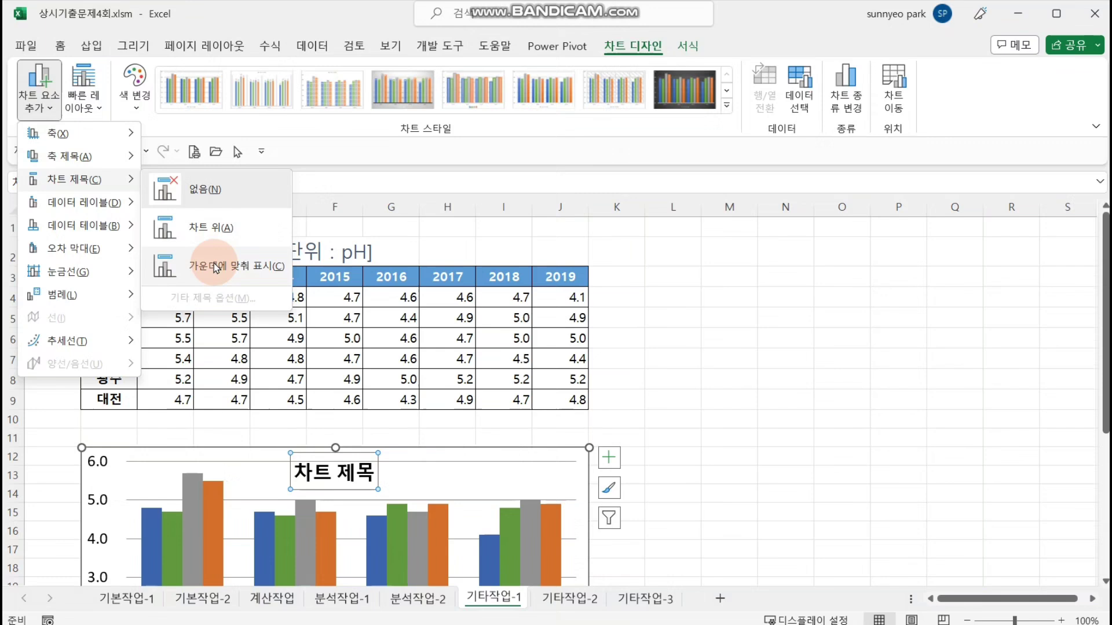
click(218, 225)
Link the chart title to cell B2 of the 기타작업-1 sheet.
click(353, 177)
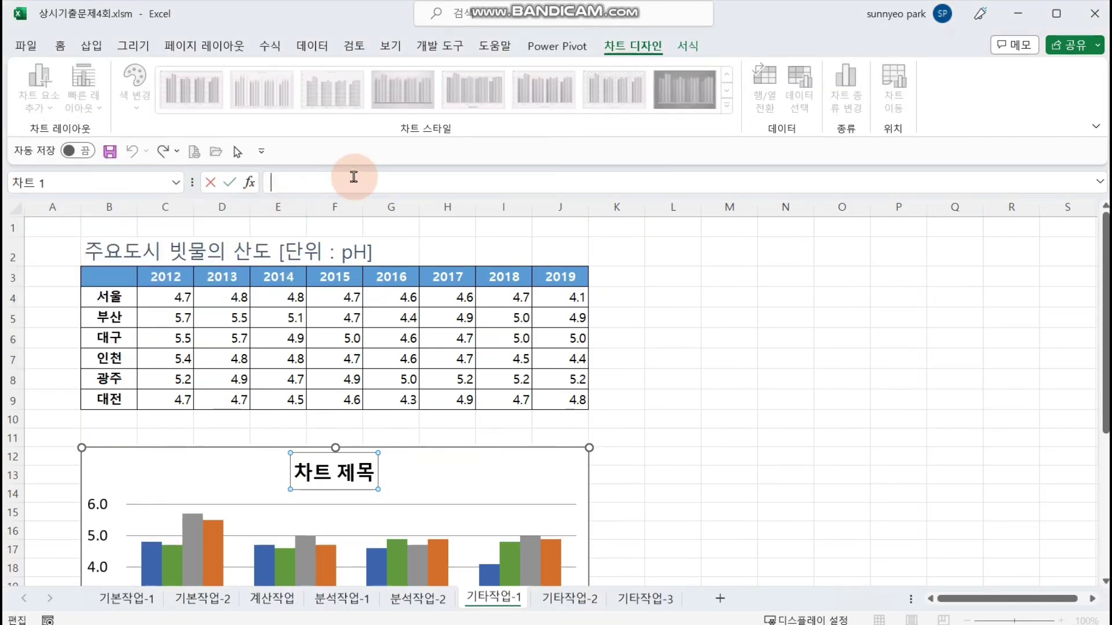
click(104, 255)
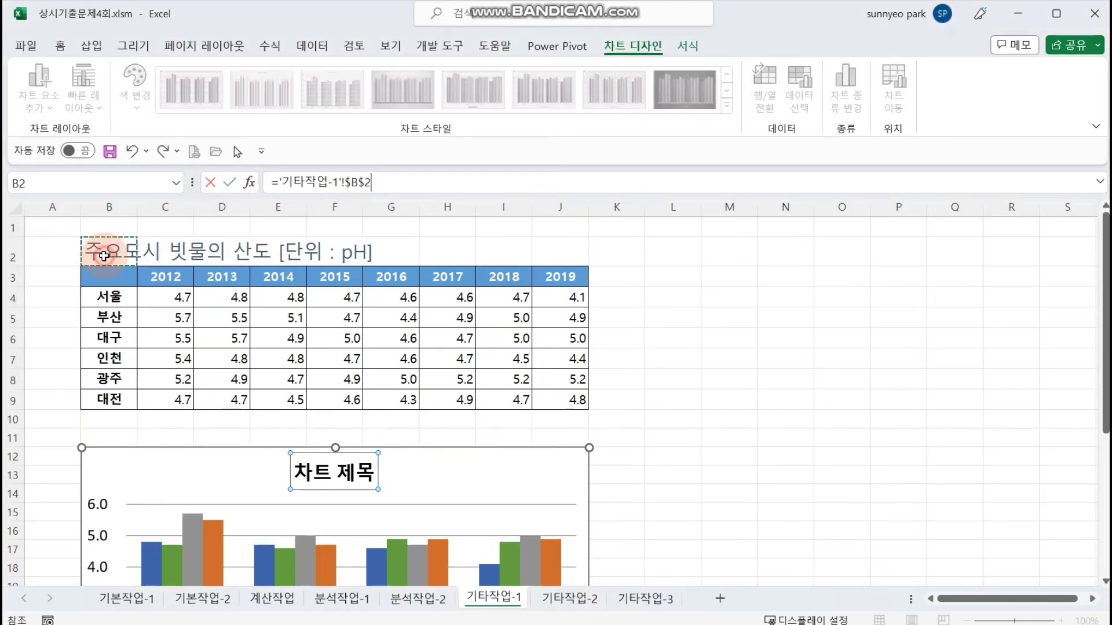
key(Return)
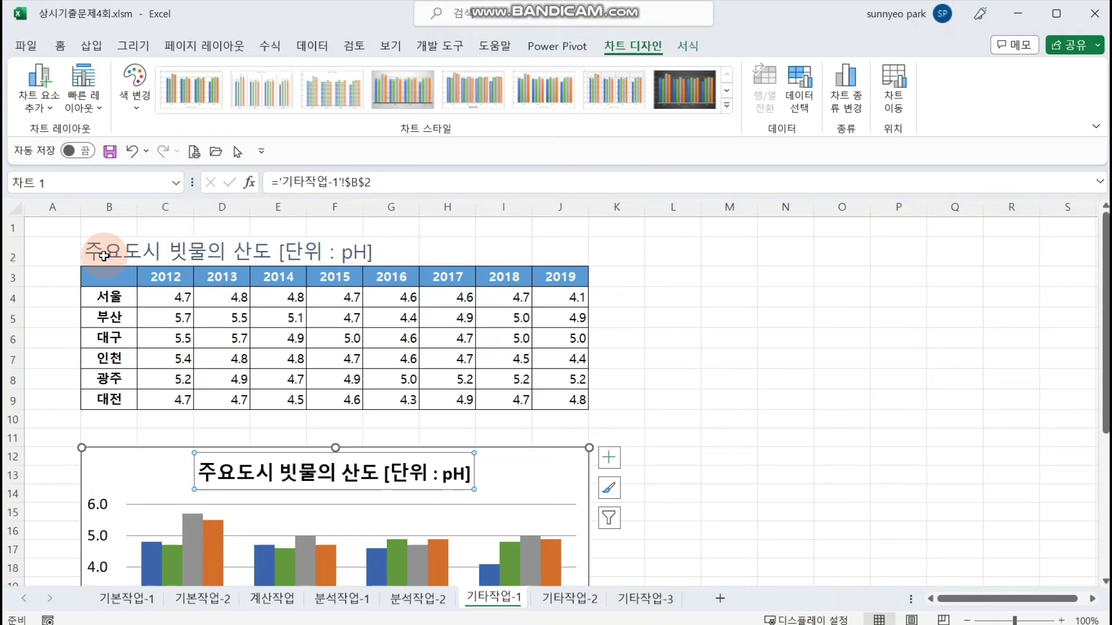
Set the font size of the whole chart area to 13.
scroll(204, 269, down, 2)
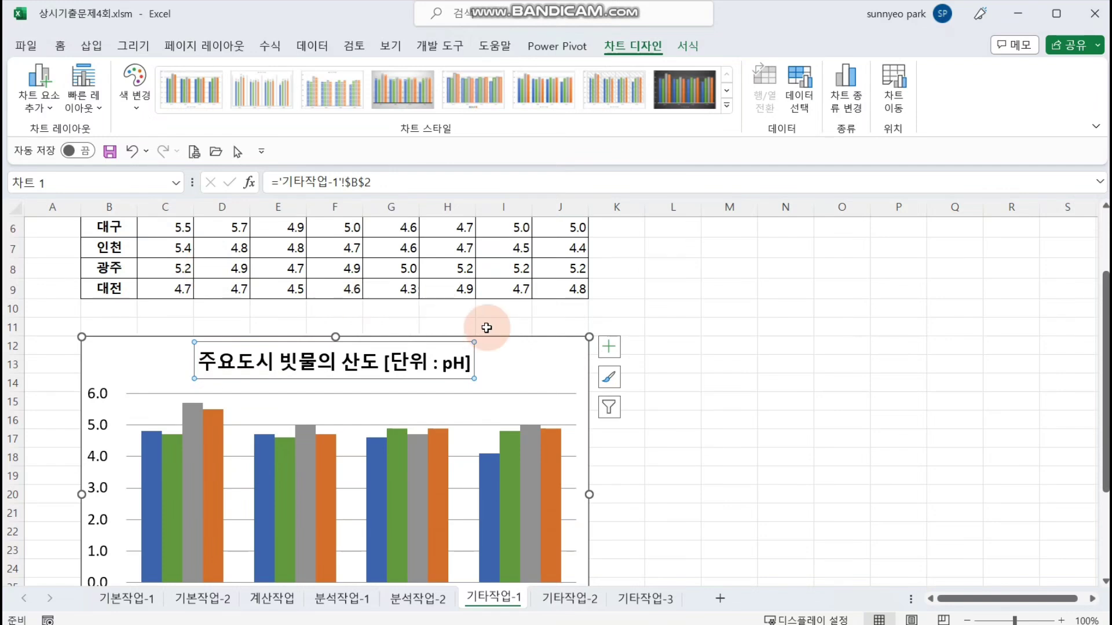
click(529, 362)
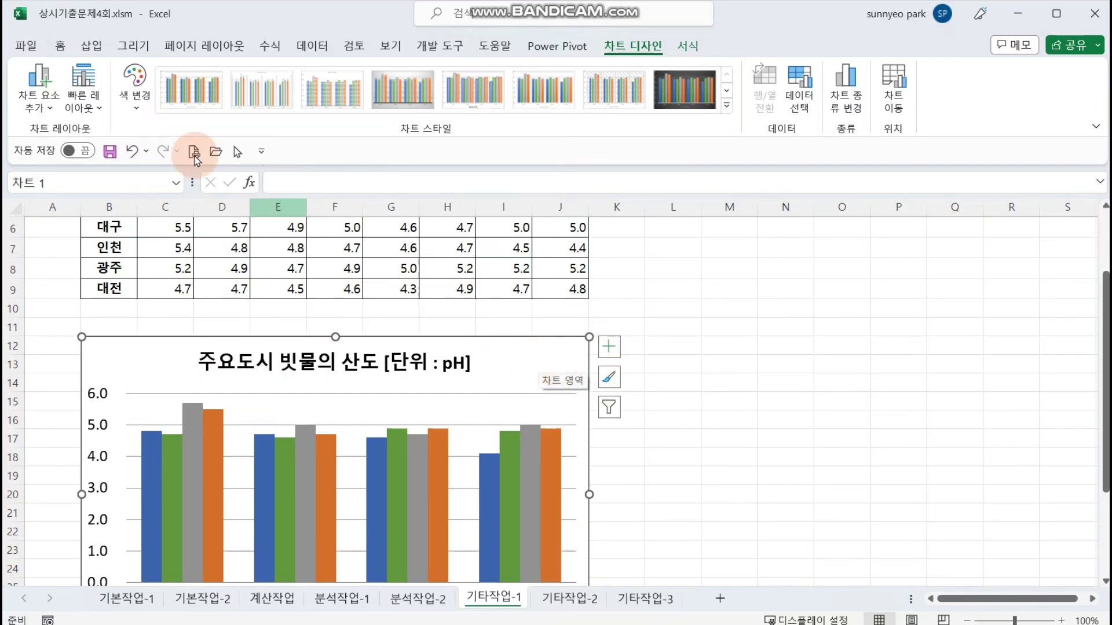
click(60, 46)
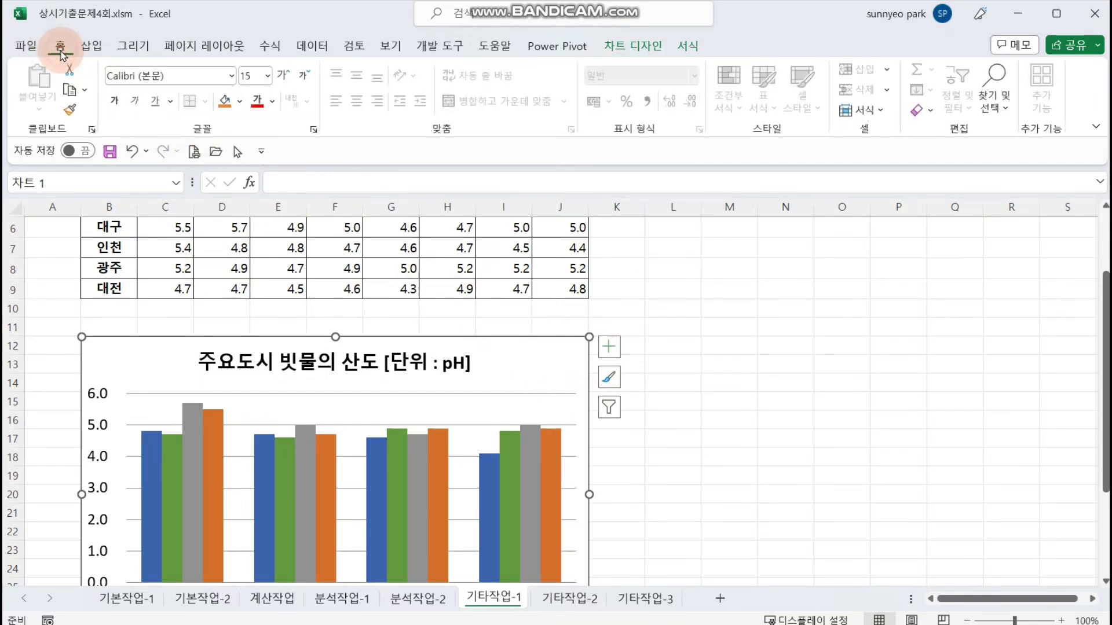
click(255, 70)
text(13)
key(Return)
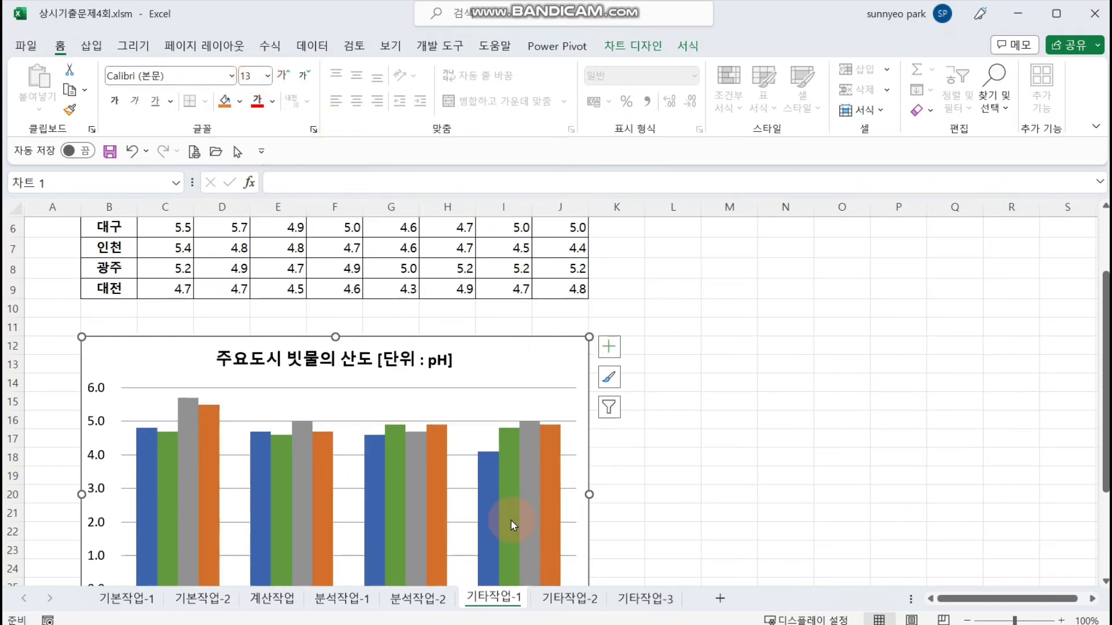
mouse_move(512, 524)
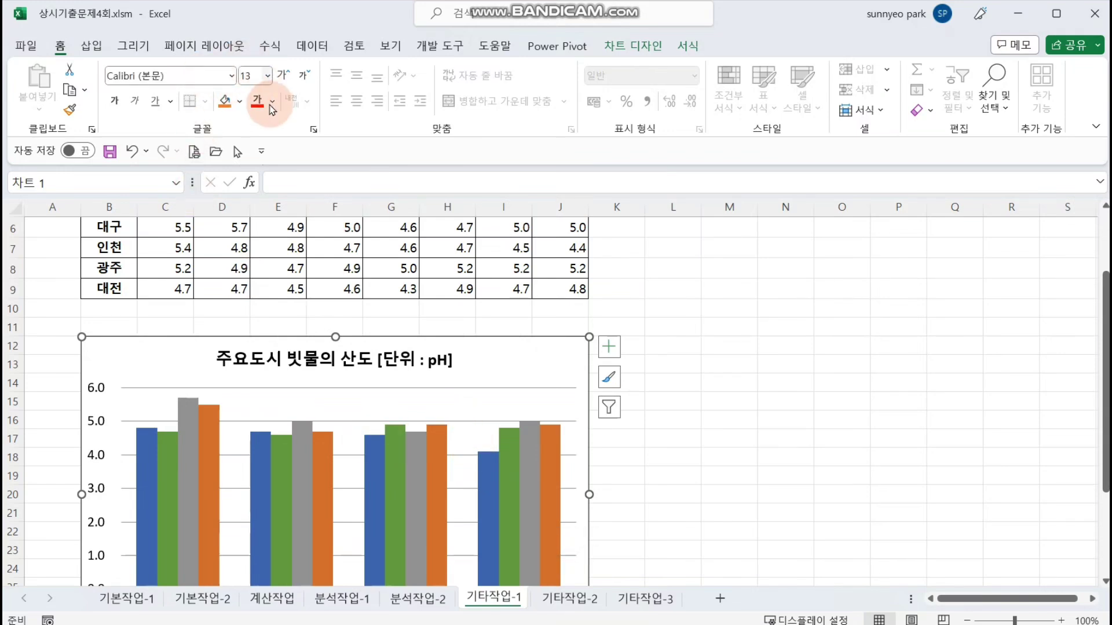
Change the whole rainwater chart's type to a line chart with markers (표식이 있는 꺾은선형).
click(421, 364)
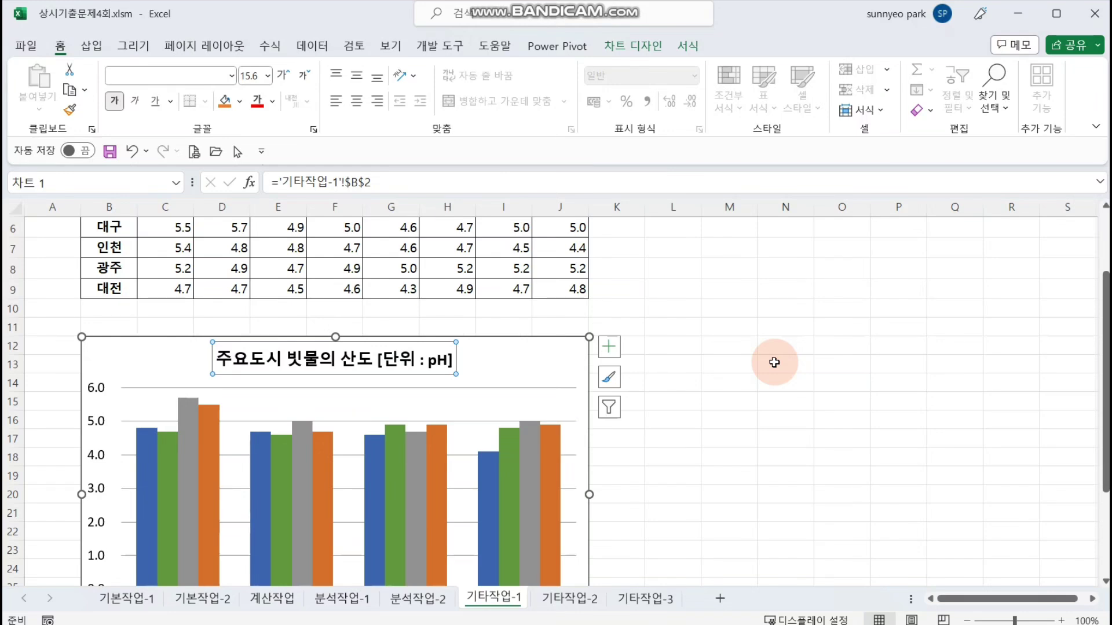
click(576, 362)
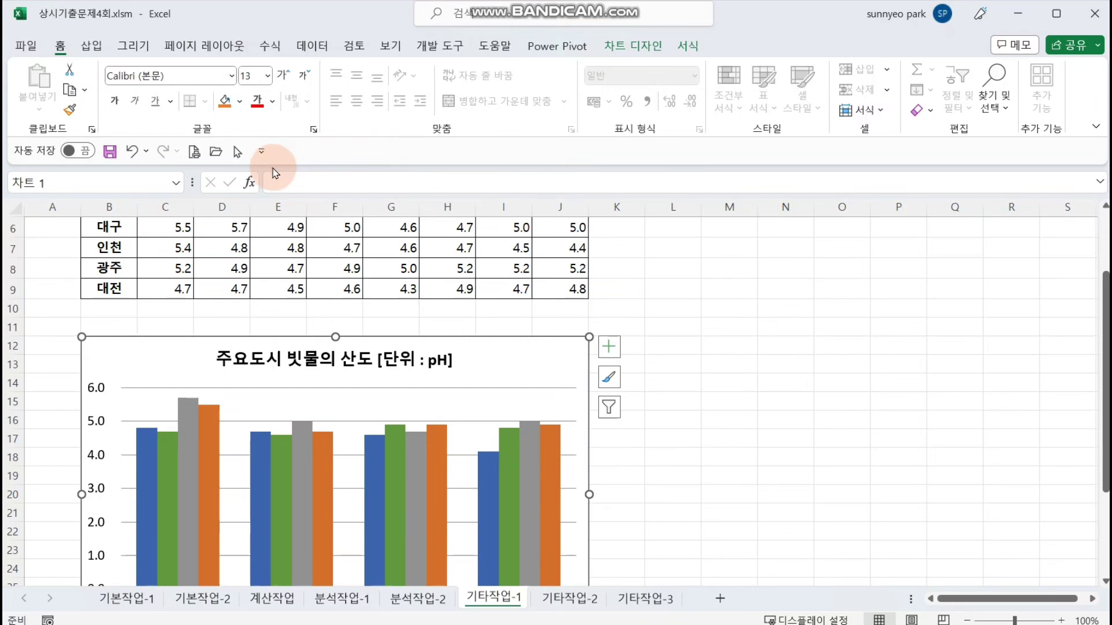
click(648, 51)
click(847, 106)
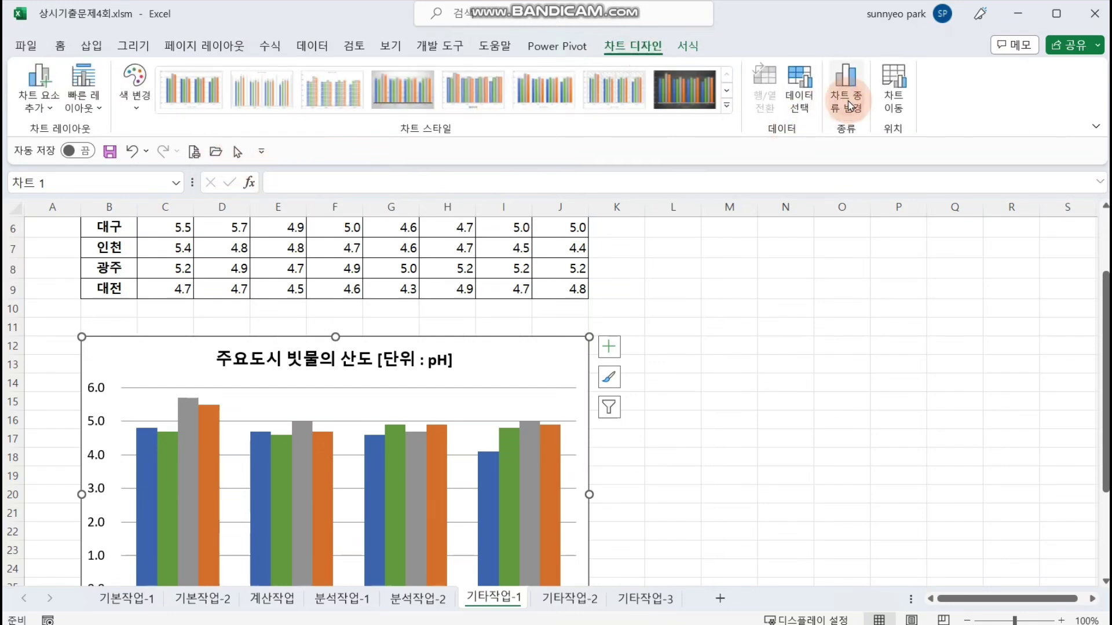
click(368, 195)
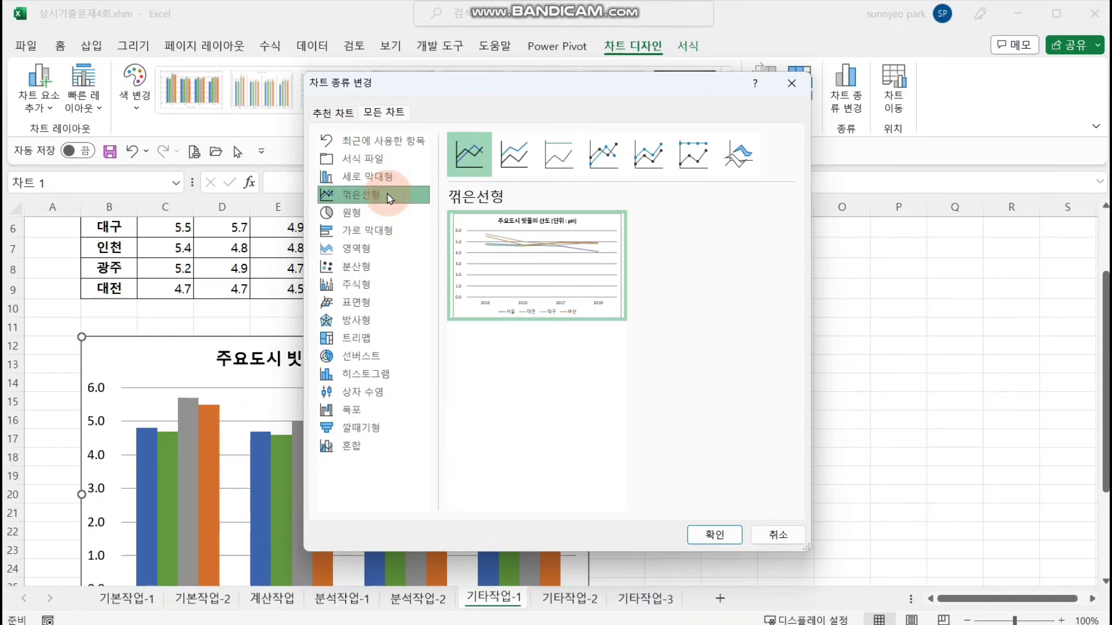
click(608, 167)
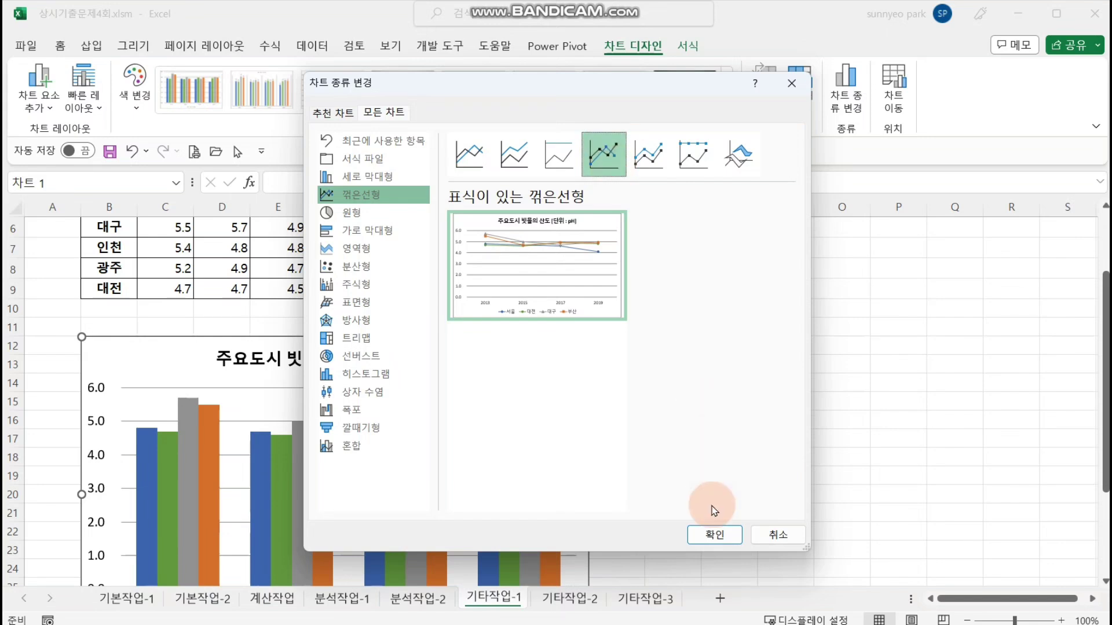
click(713, 534)
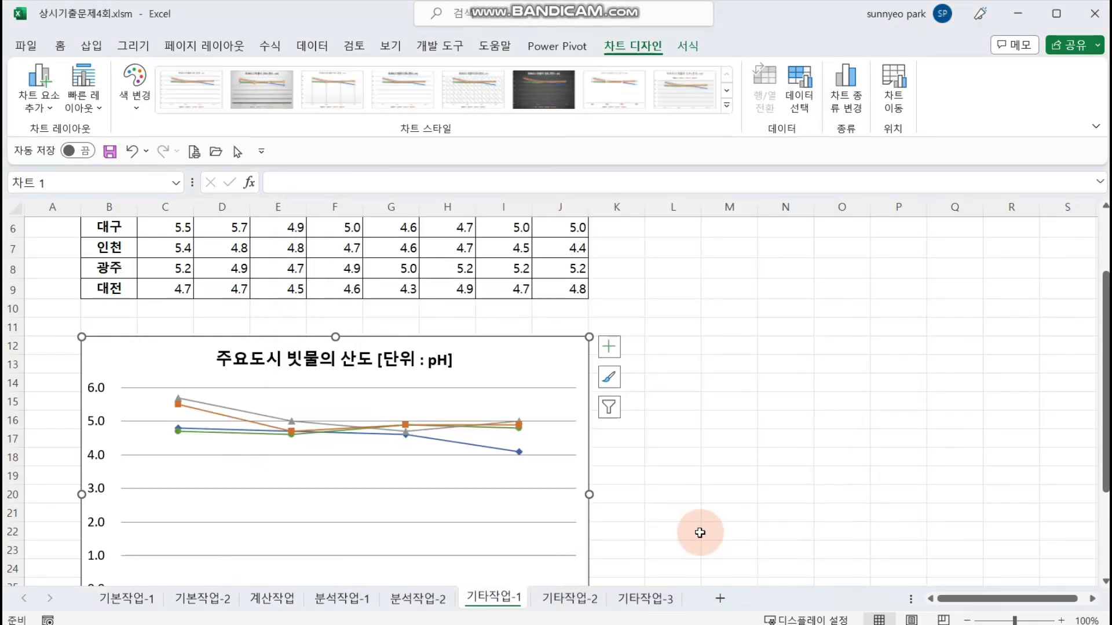
Apply the shape style 미세 효과 - 회색, 강조 3 to the chart's plot area.
click(409, 475)
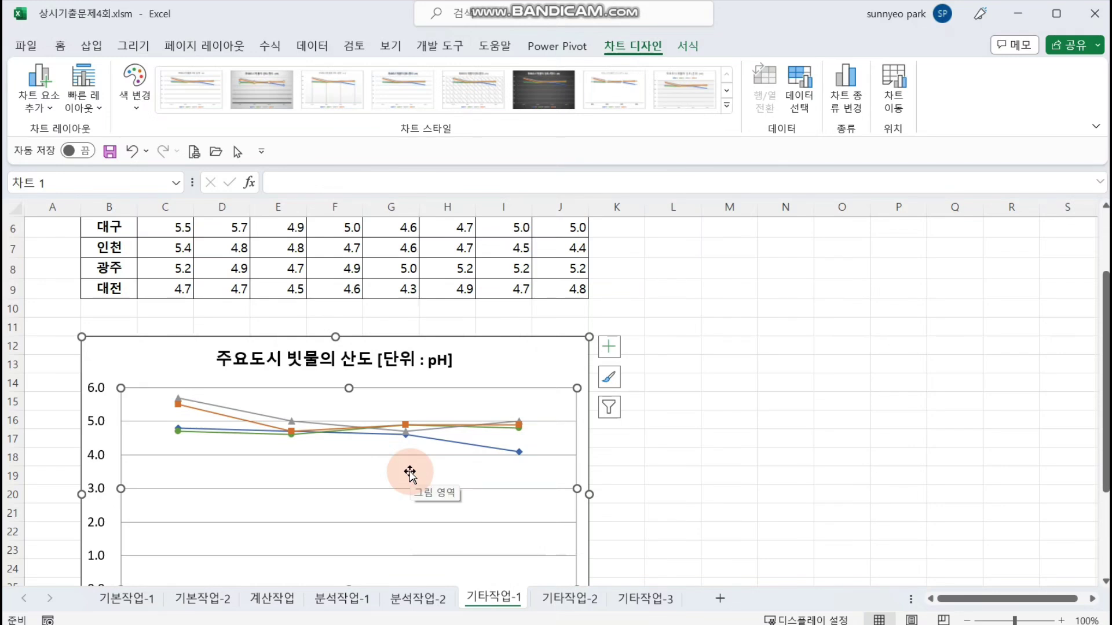
click(689, 46)
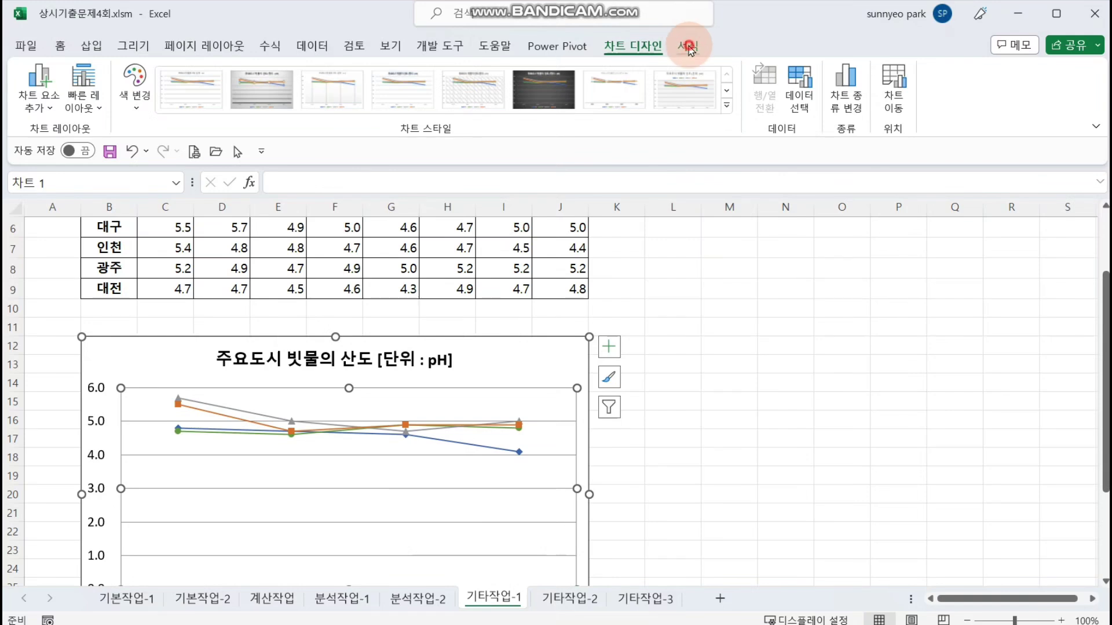
click(428, 110)
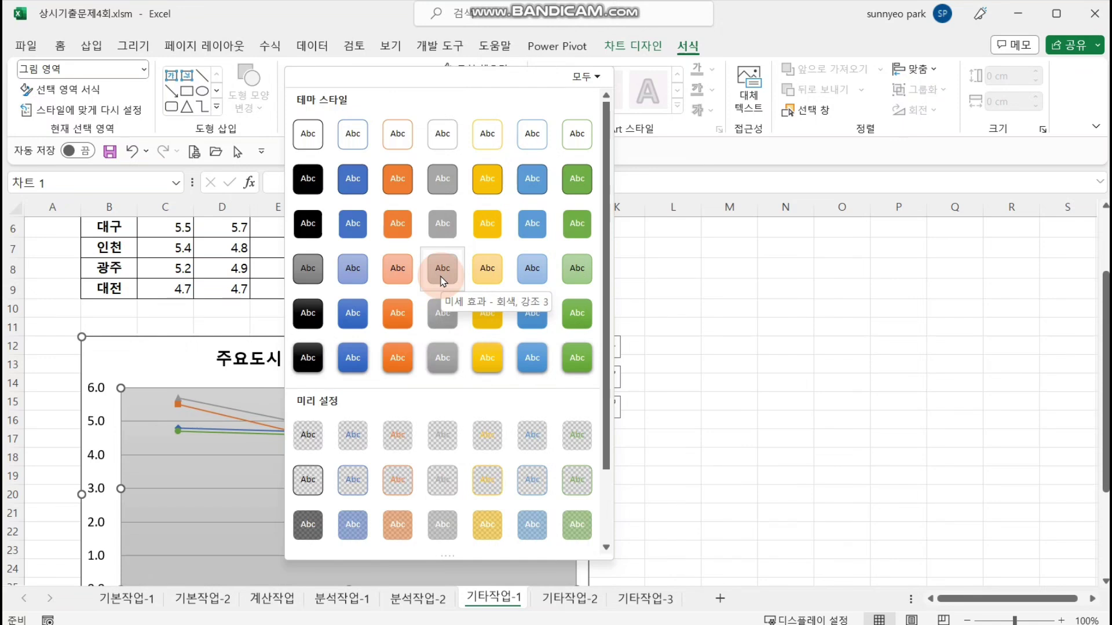
click(443, 281)
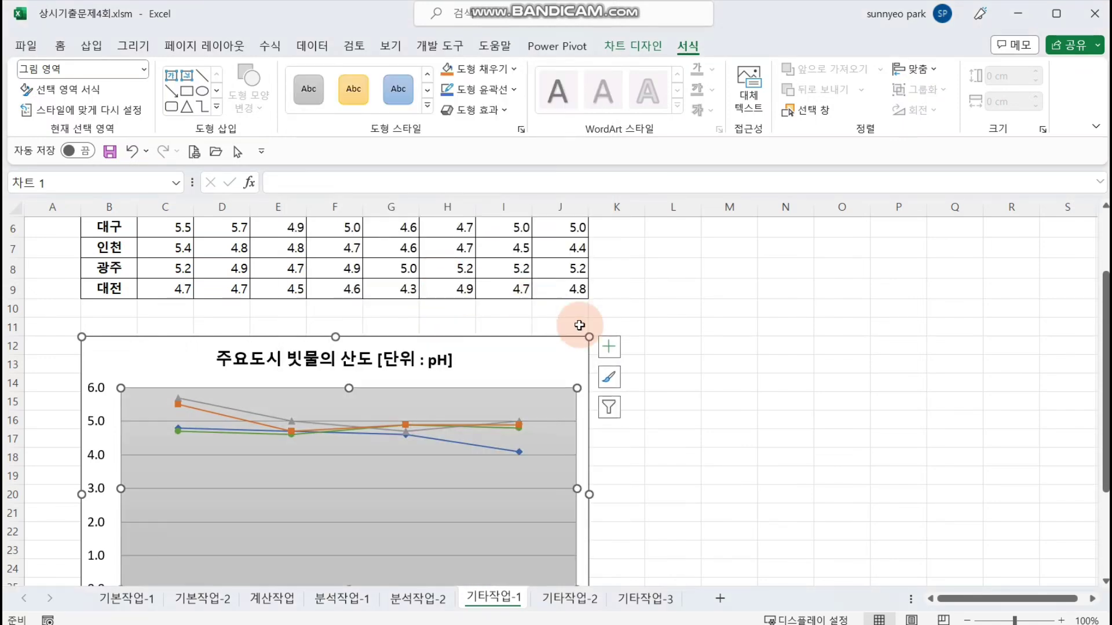
Set the vertical value axis bounds to a minimum of 4 and a maximum of 6.
scroll(639, 341, down, 2)
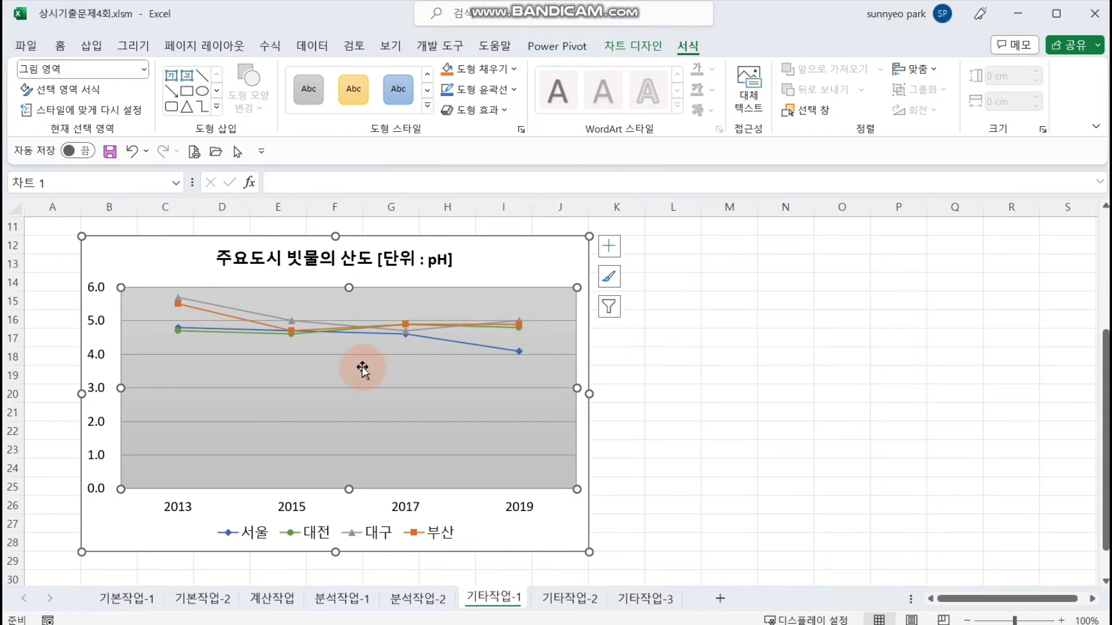
click(97, 365)
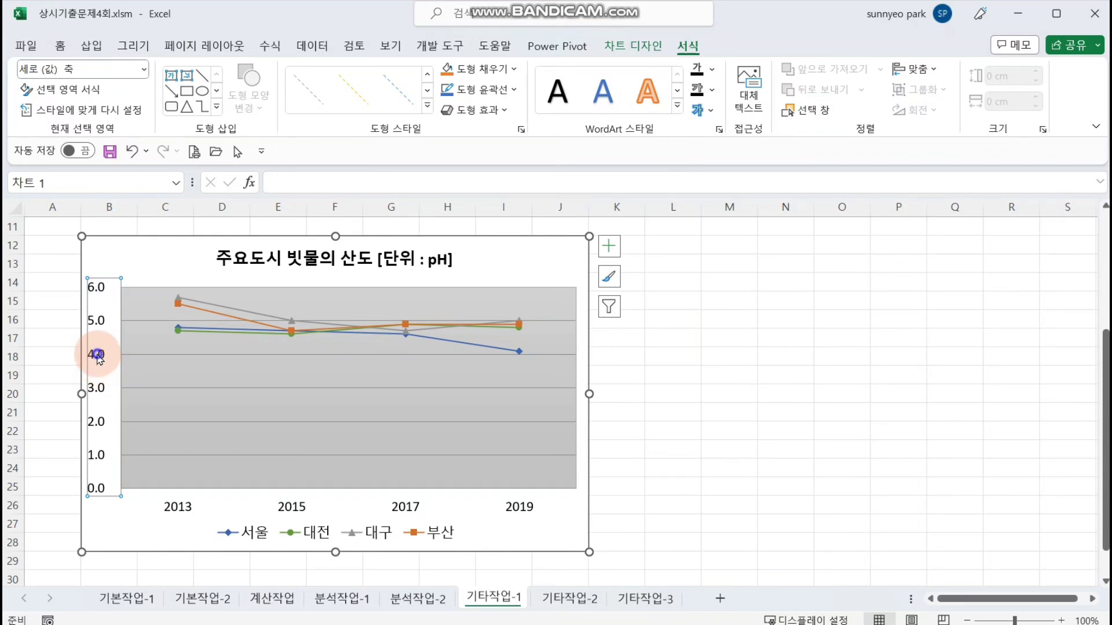
right_click(97, 355)
click(168, 554)
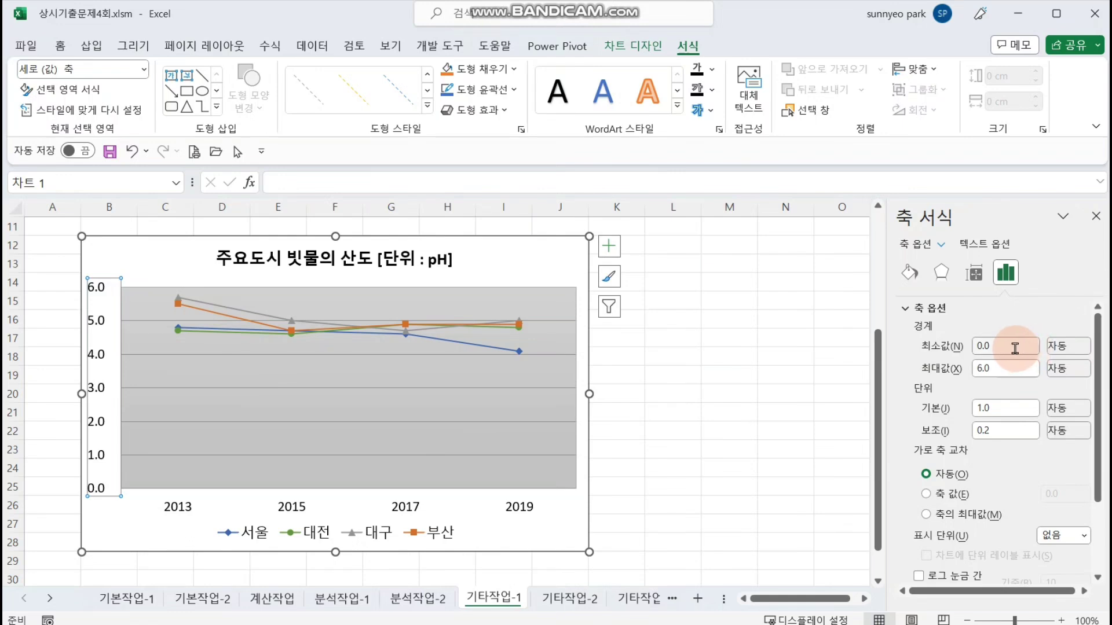
click(930, 349)
text(4)
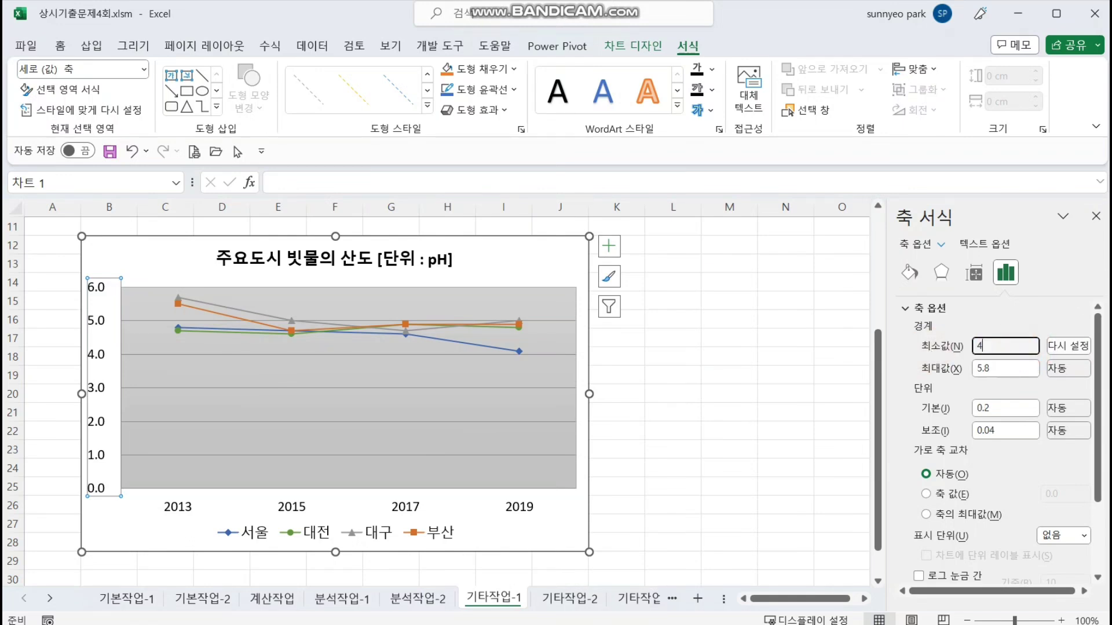
key(Return)
click(966, 368)
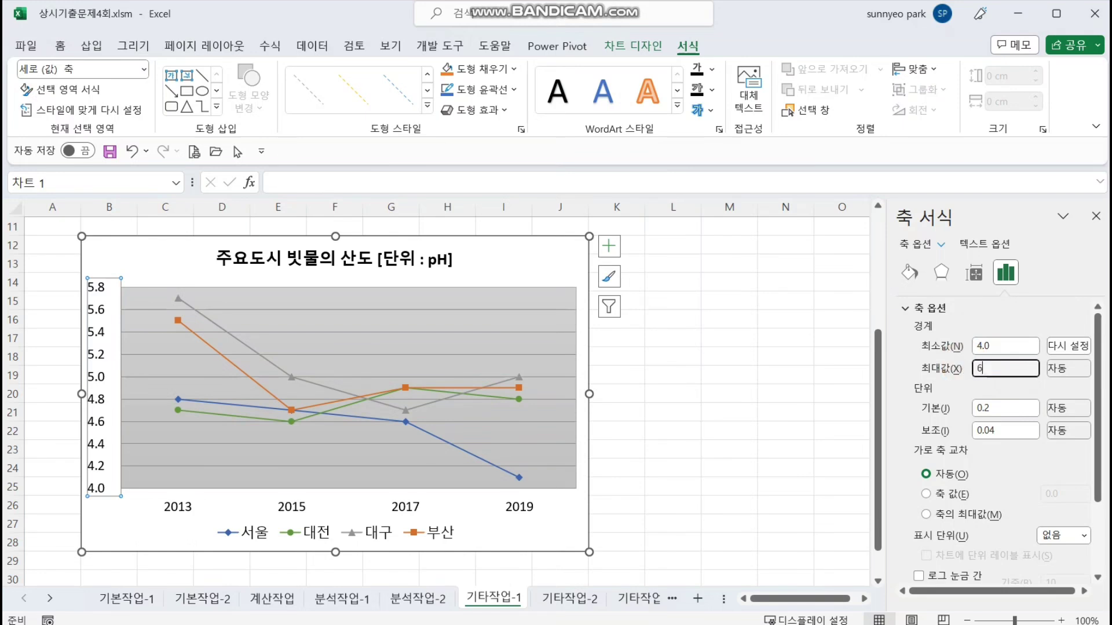
key(Return)
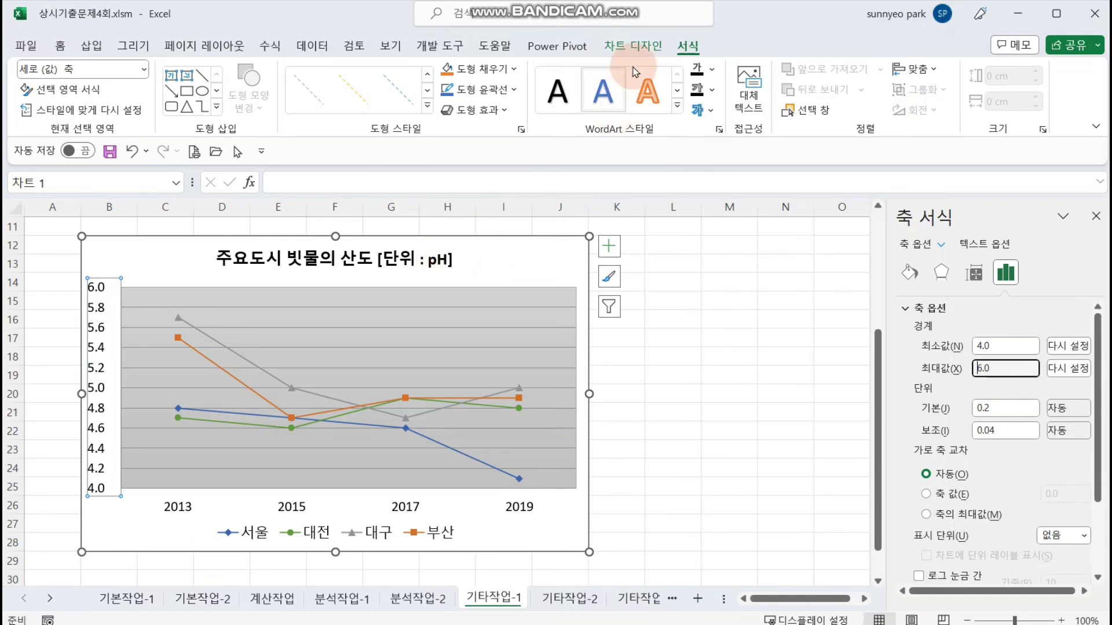
Add primary major vertical gridlines (기본 주 세로) to the line chart.
click(633, 46)
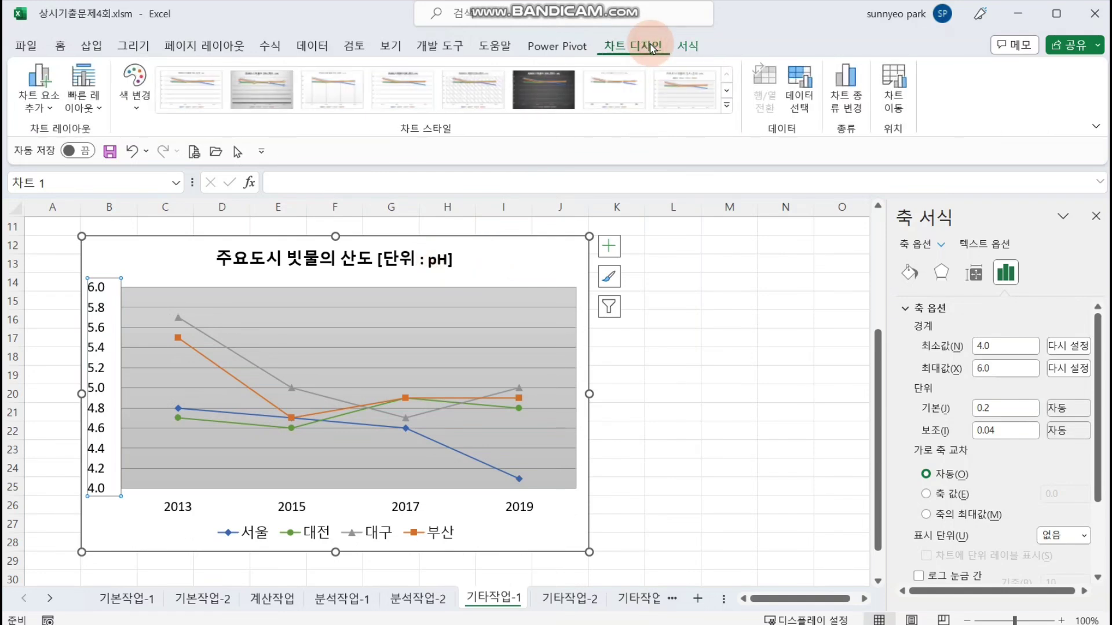
click(42, 112)
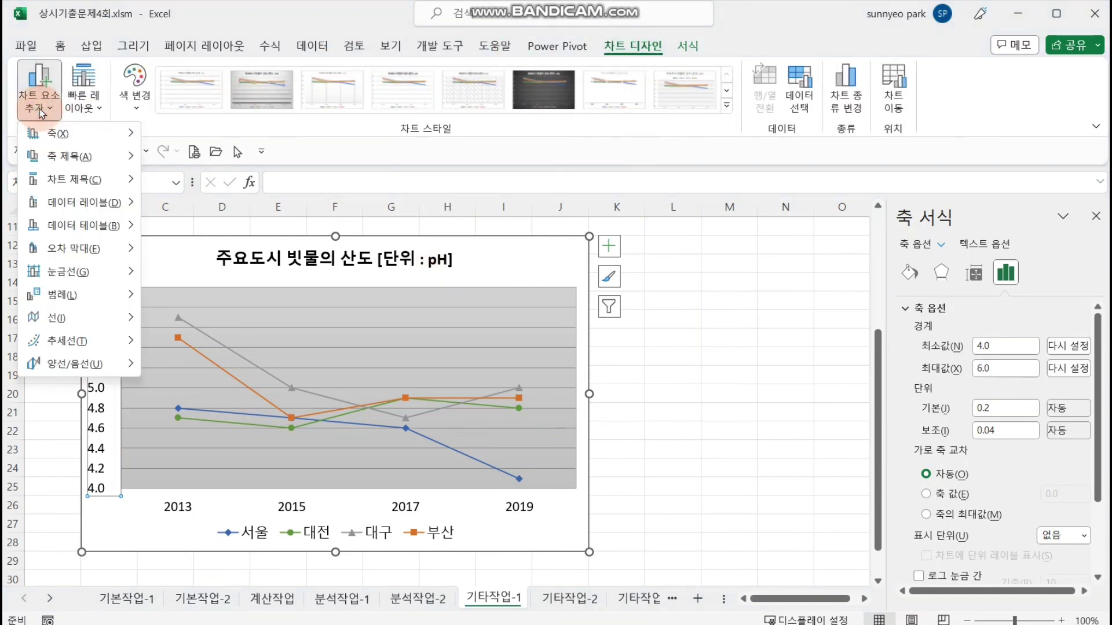
click(113, 280)
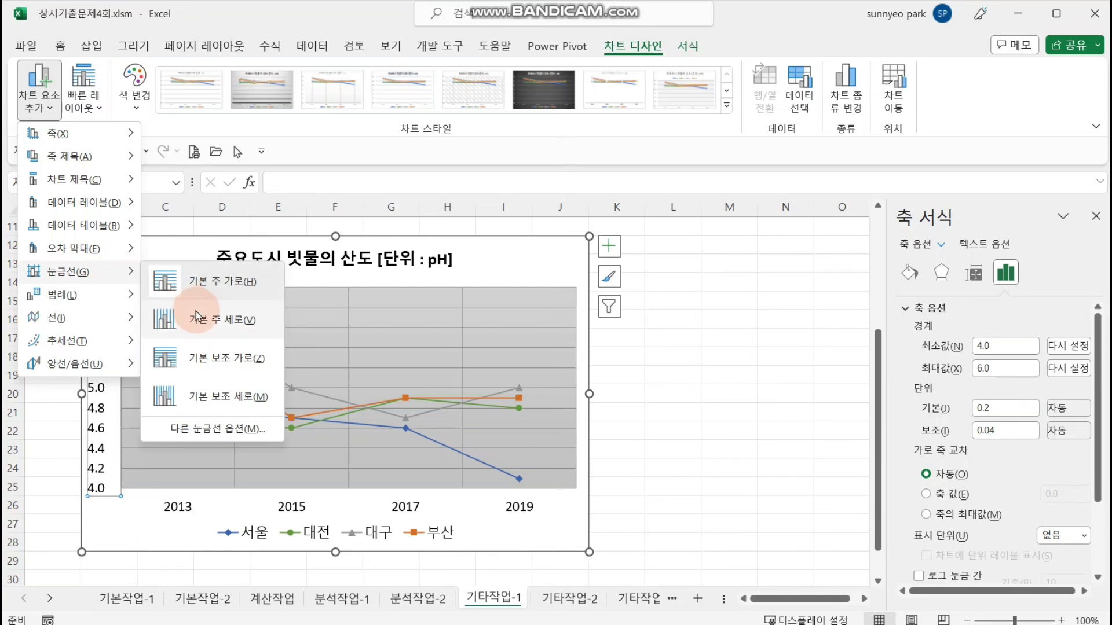
click(238, 397)
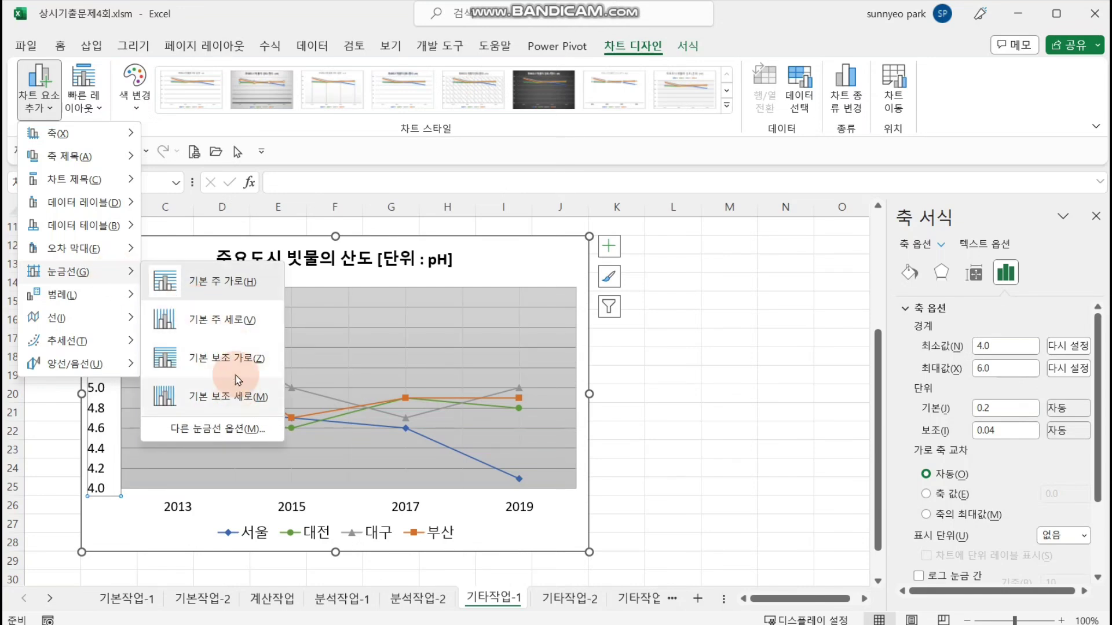
click(243, 334)
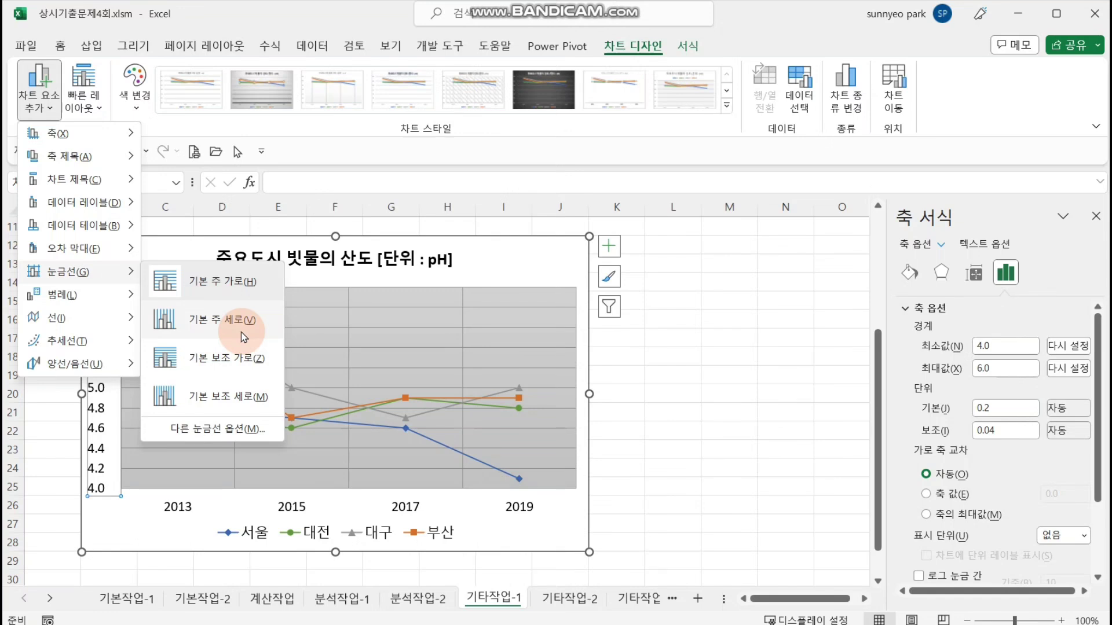
click(242, 334)
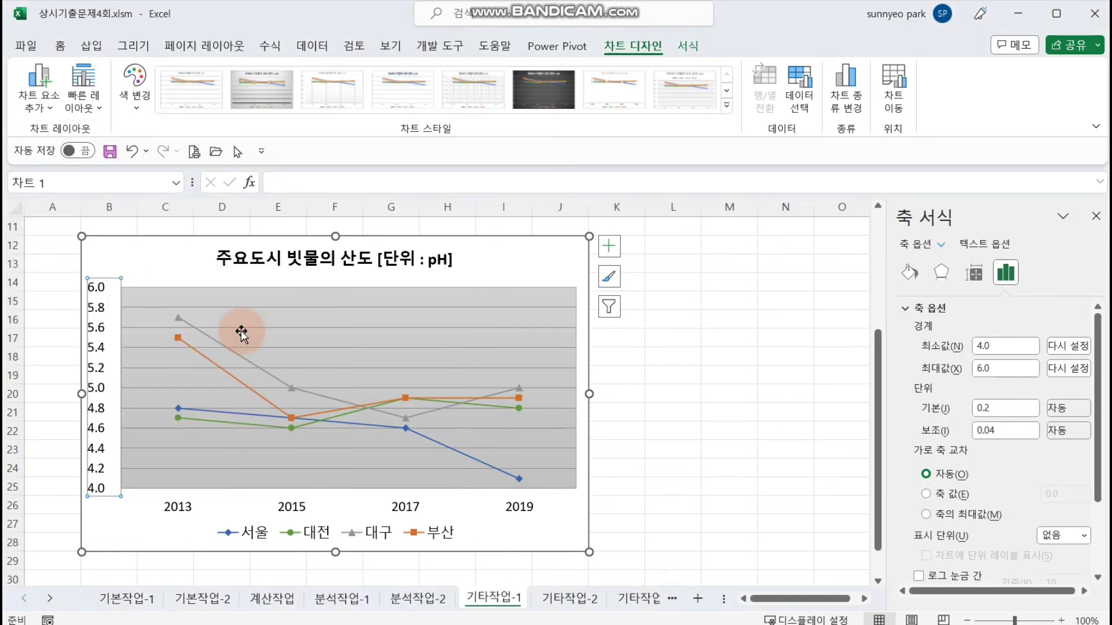
click(709, 420)
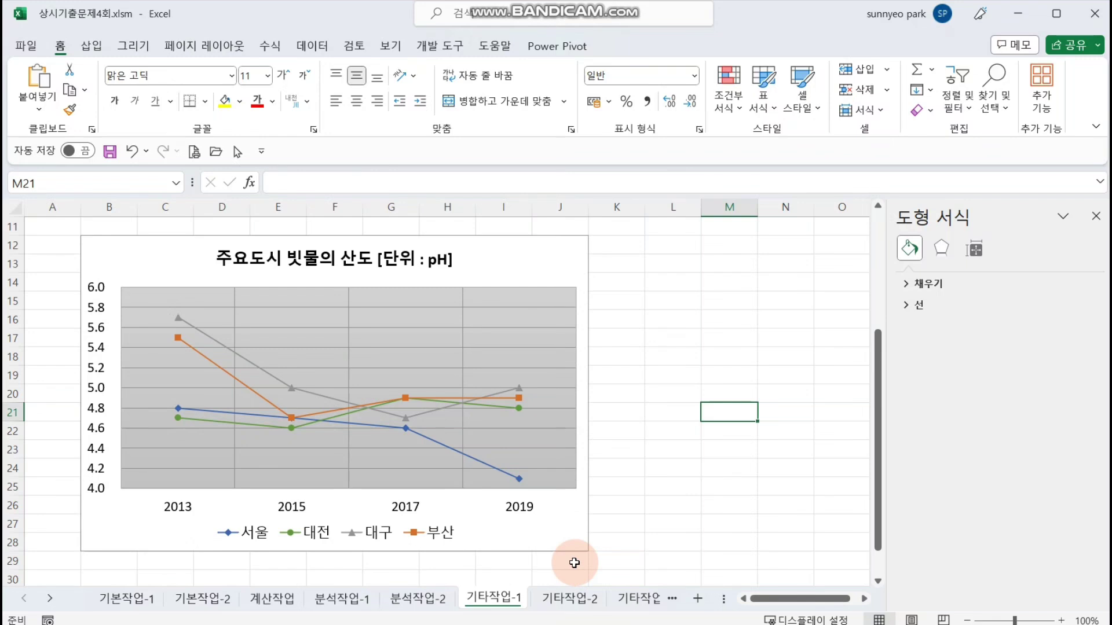
Give the chart area's border rounded corners (둥근 모서리).
click(567, 530)
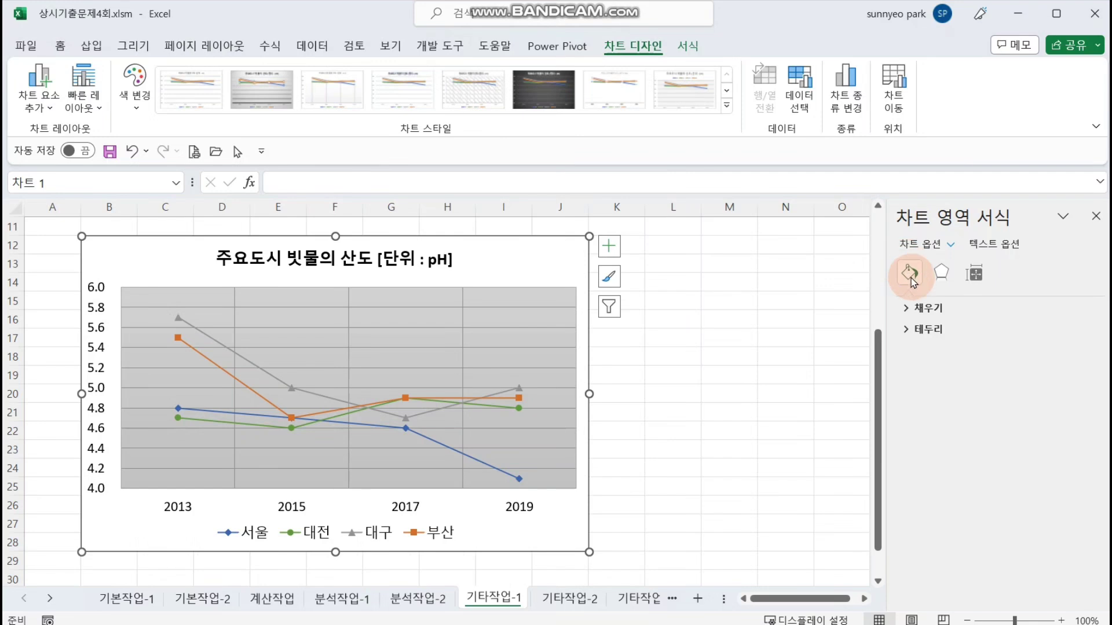
click(927, 329)
scroll(938, 359, down, 3)
click(982, 540)
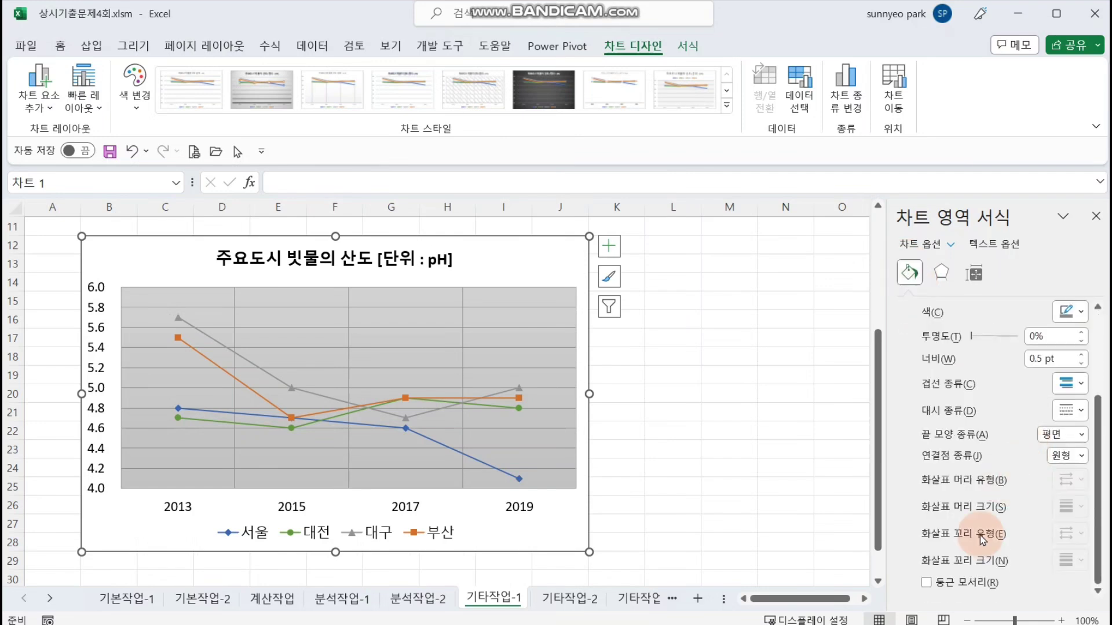
click(927, 583)
click(695, 518)
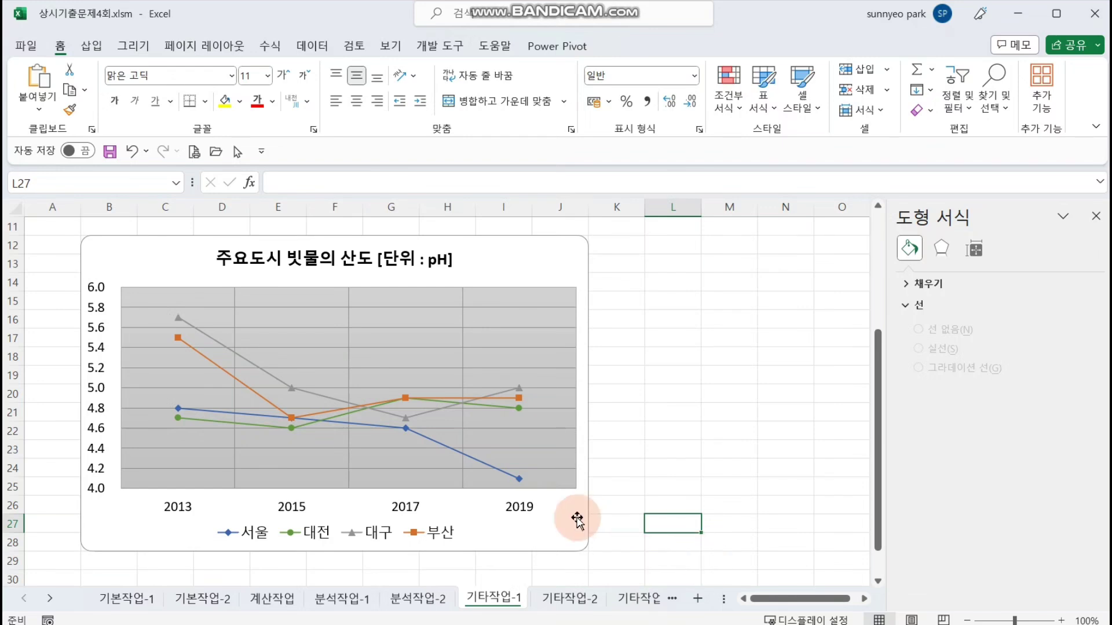
Apply the centred inner (안쪽) shadow effect to the chart area.
click(568, 536)
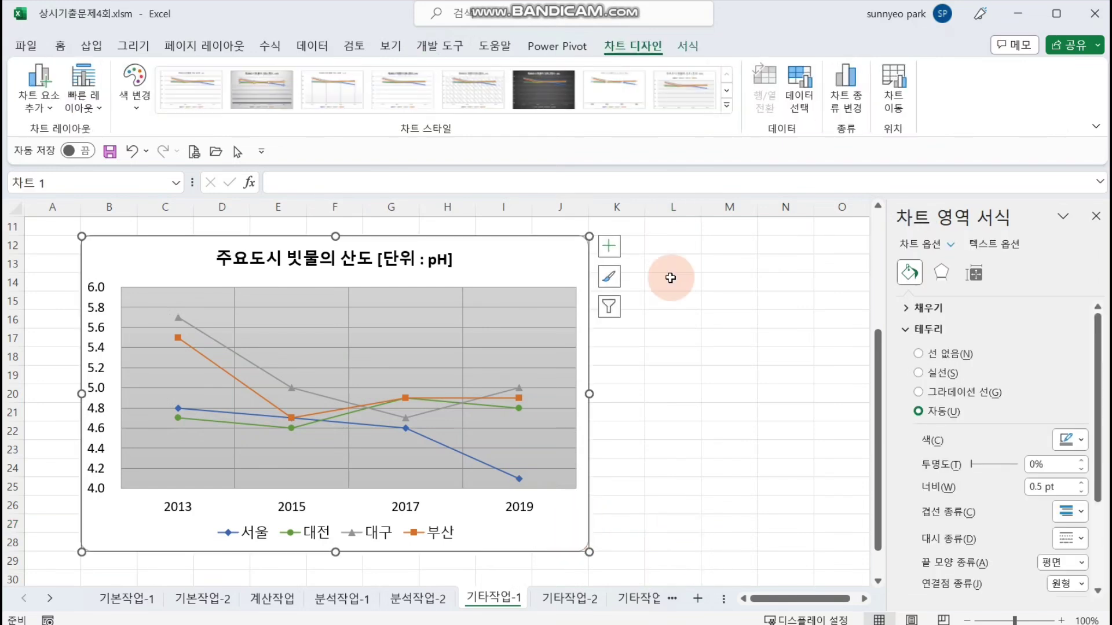
click(691, 46)
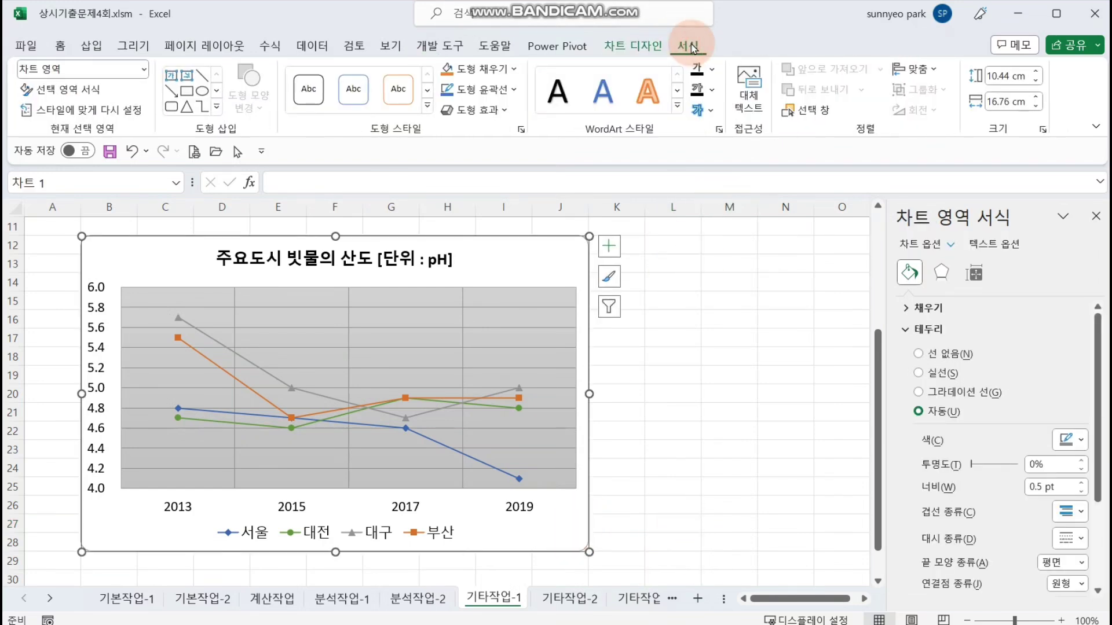
click(483, 110)
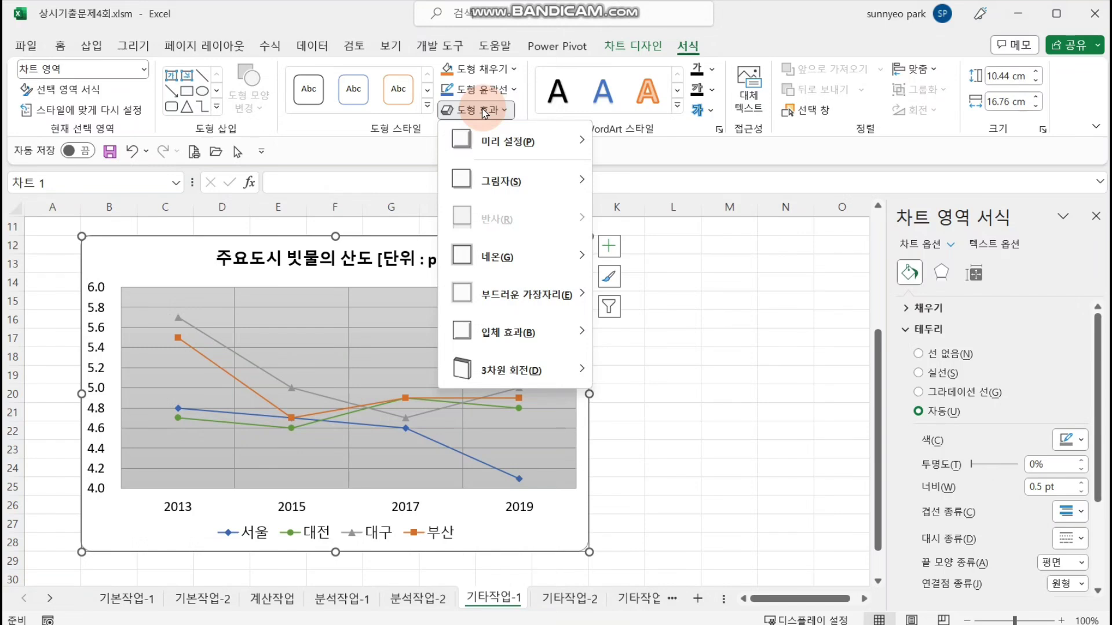
mouse_move(501, 180)
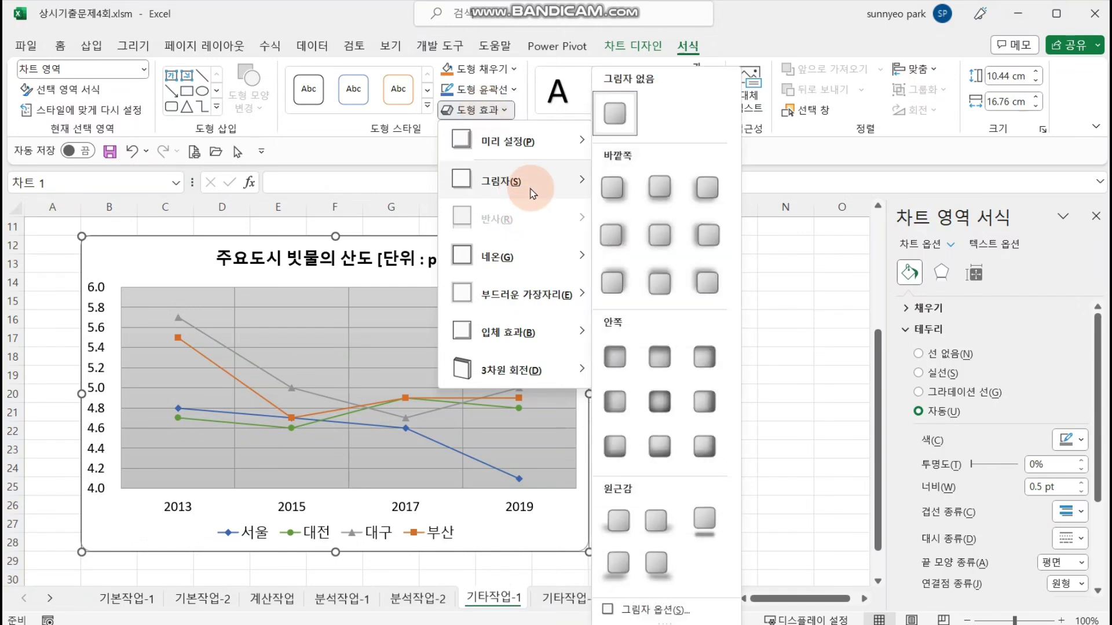
click(655, 400)
click(697, 388)
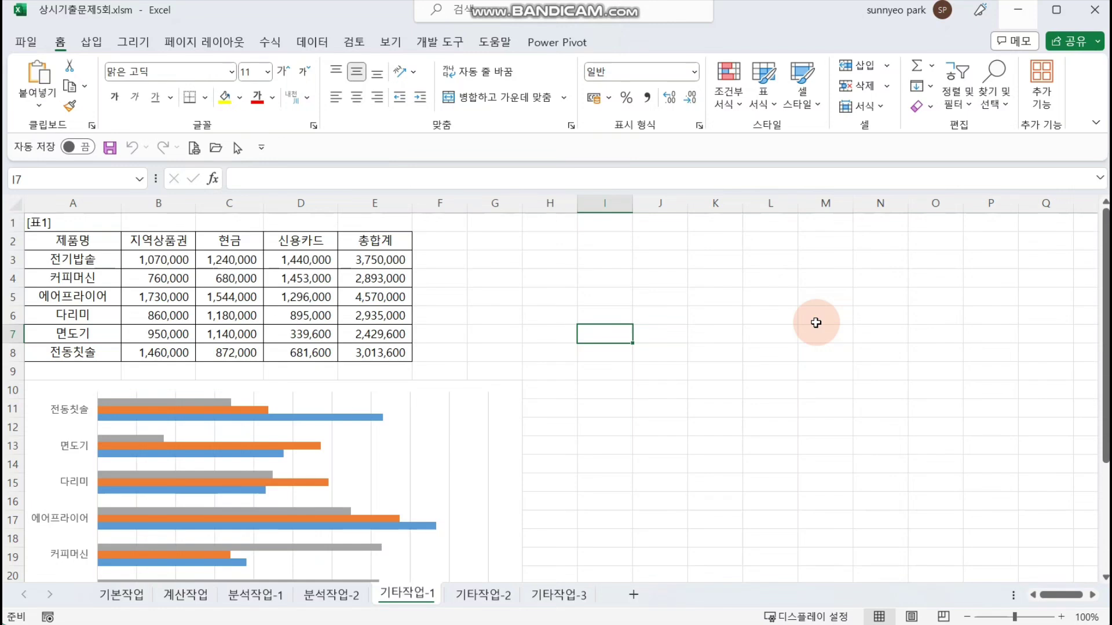
In 상시기출문제5회.xlsm, shrink the 기타작업-1 bar chart's data range to end at row 7, excluding 전동칫솔.
click(518, 415)
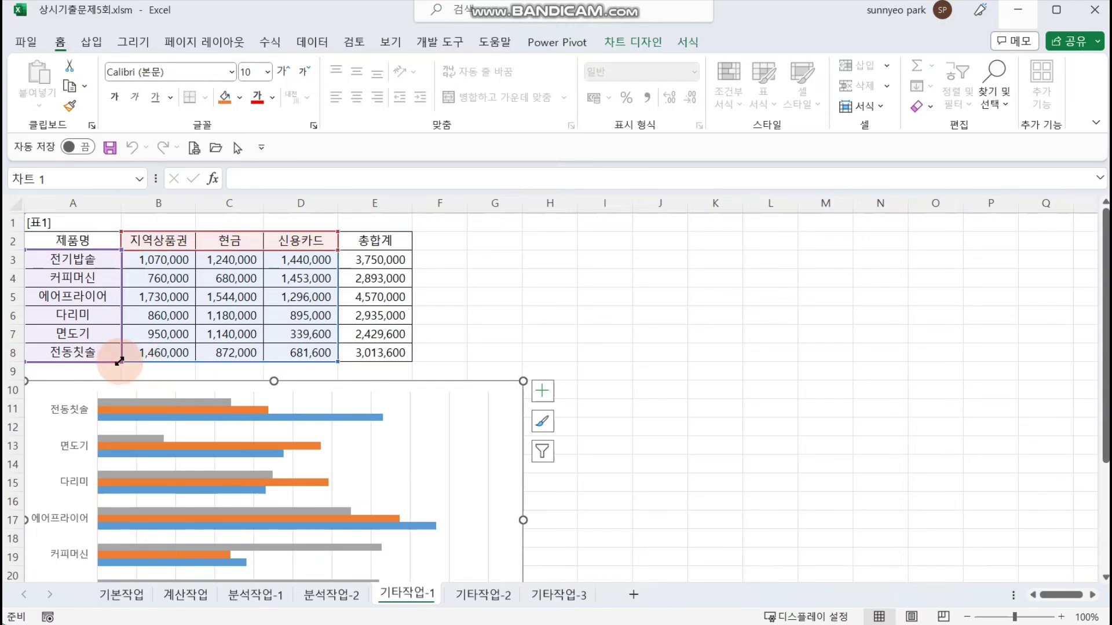
mouse_move(122, 361)
mouse_down()
mouse_move(122, 319)
mouse_move(120, 362)
mouse_move(112, 345)
mouse_up()
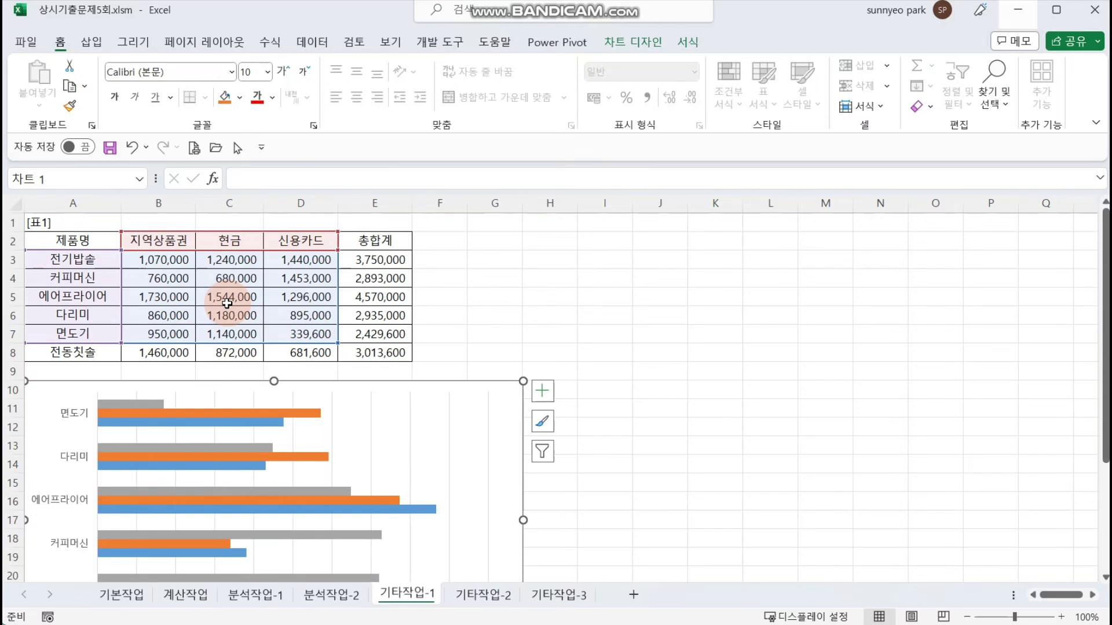
Add a chart title above the plot area of the product bar chart.
scroll(427, 379, down, 2)
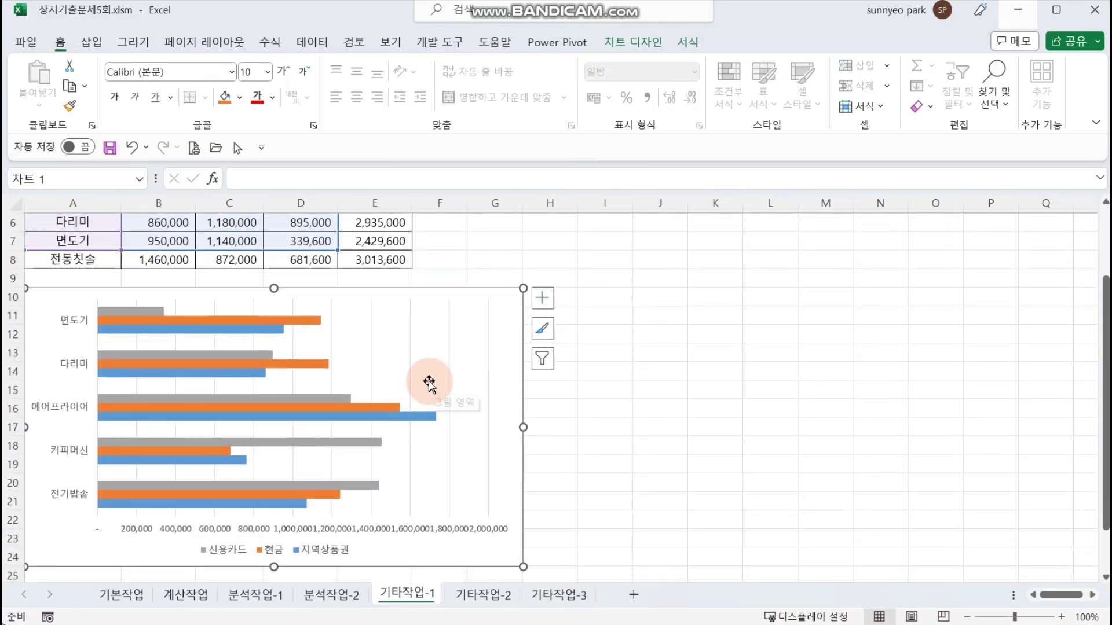
click(439, 395)
click(636, 41)
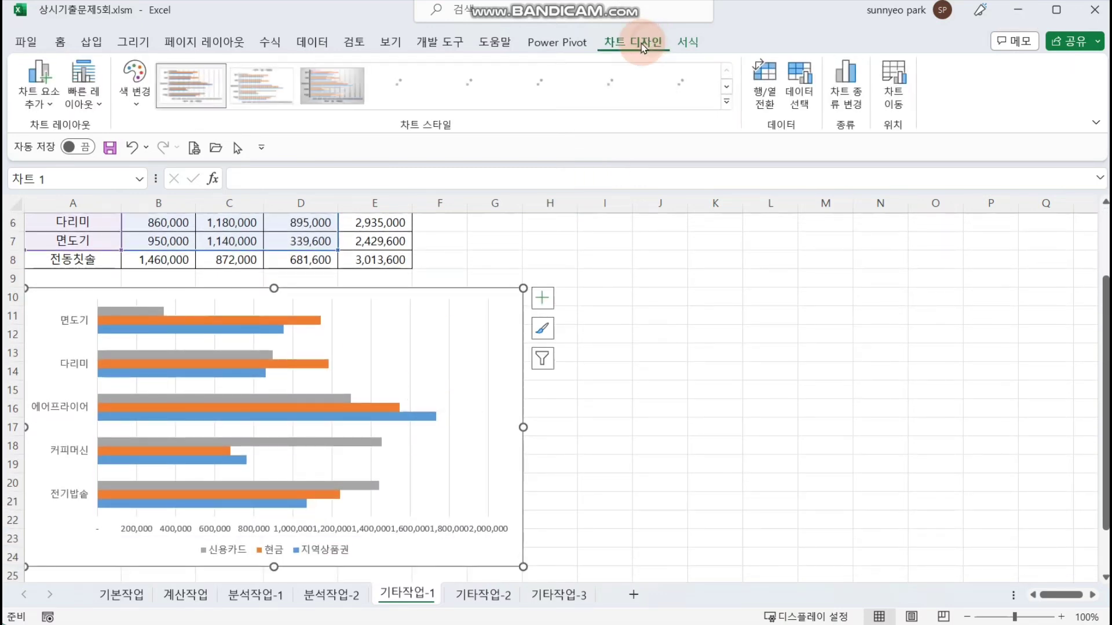
click(43, 95)
click(87, 176)
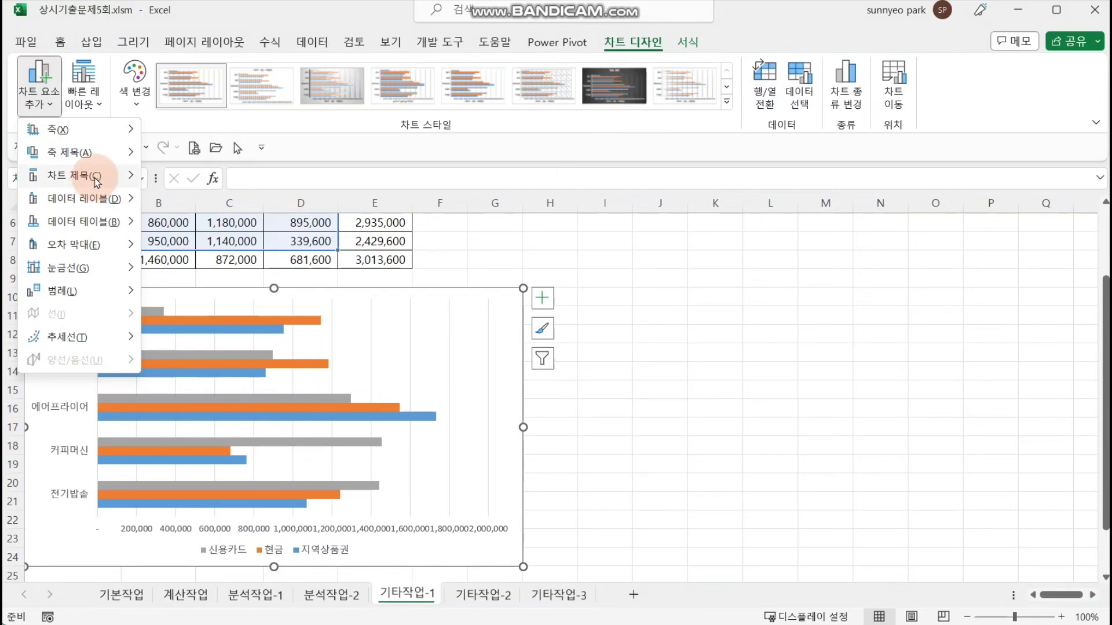
click(232, 224)
Add both the primary horizontal (기본 가로) and primary vertical (기본 세로) axis titles to the bar chart.
click(45, 82)
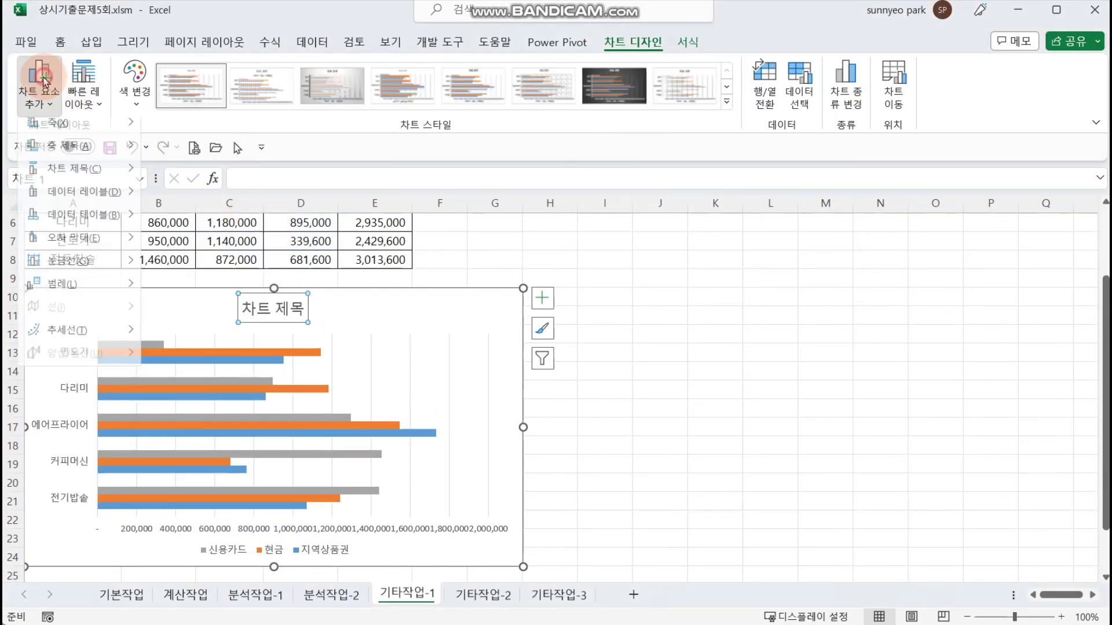
mouse_move(44, 152)
click(168, 158)
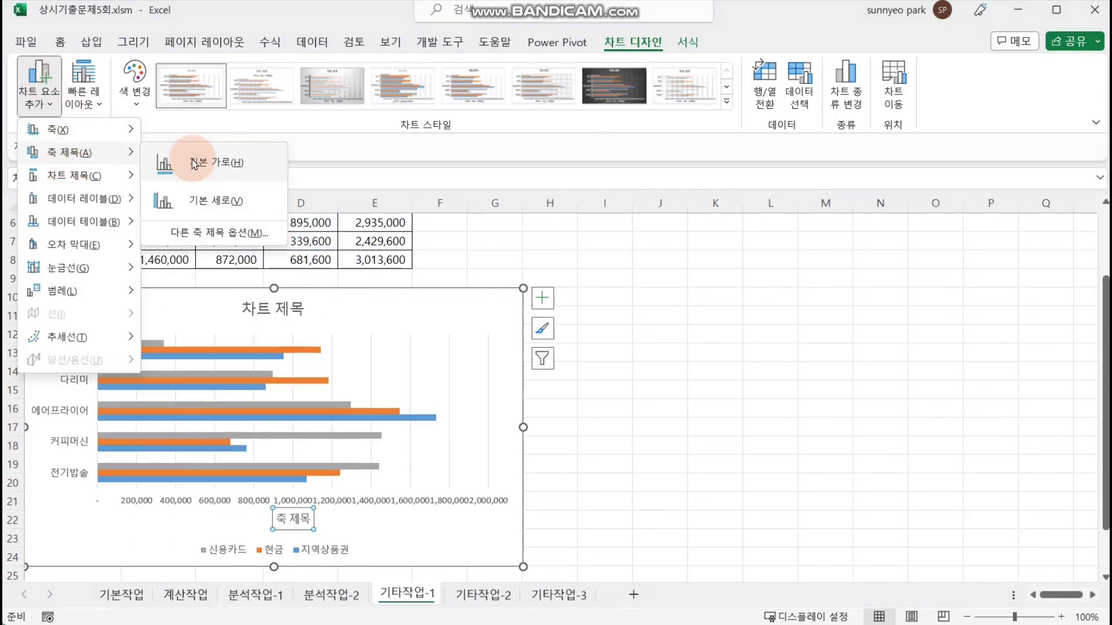
click(39, 81)
mouse_move(115, 152)
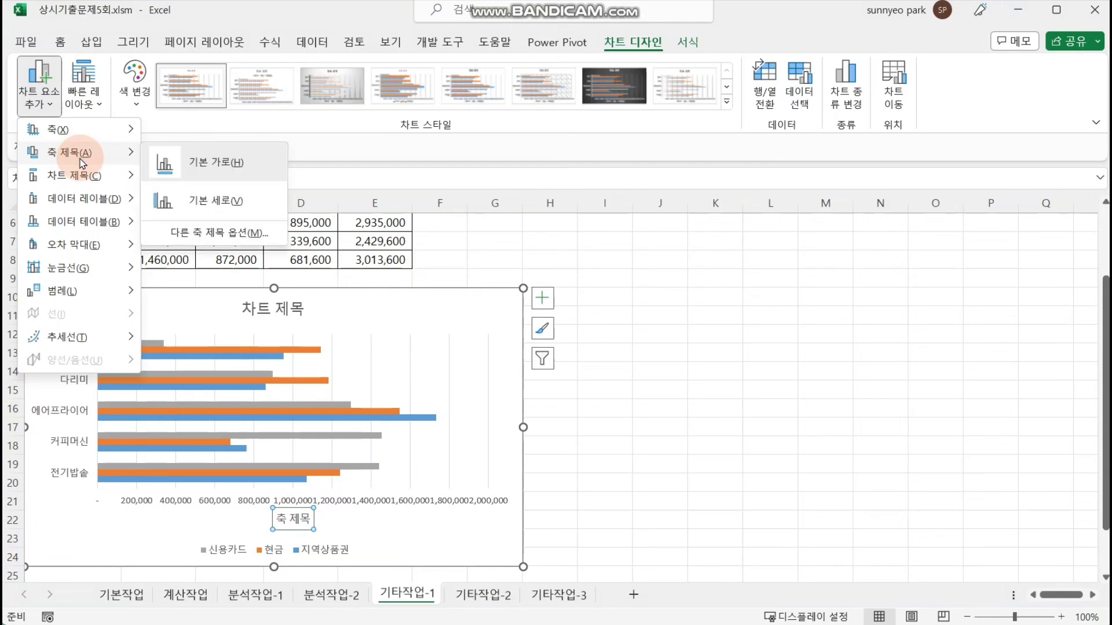
click(199, 202)
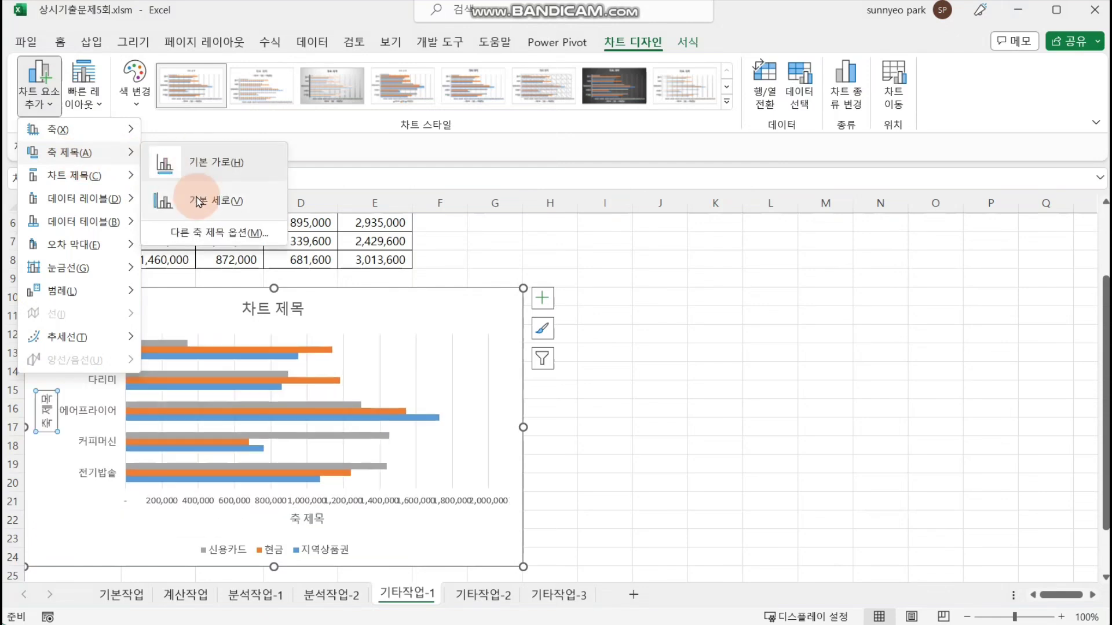
Set the chart title text to "제품별 매출현황".
click(273, 316)
triple_click(273, 312)
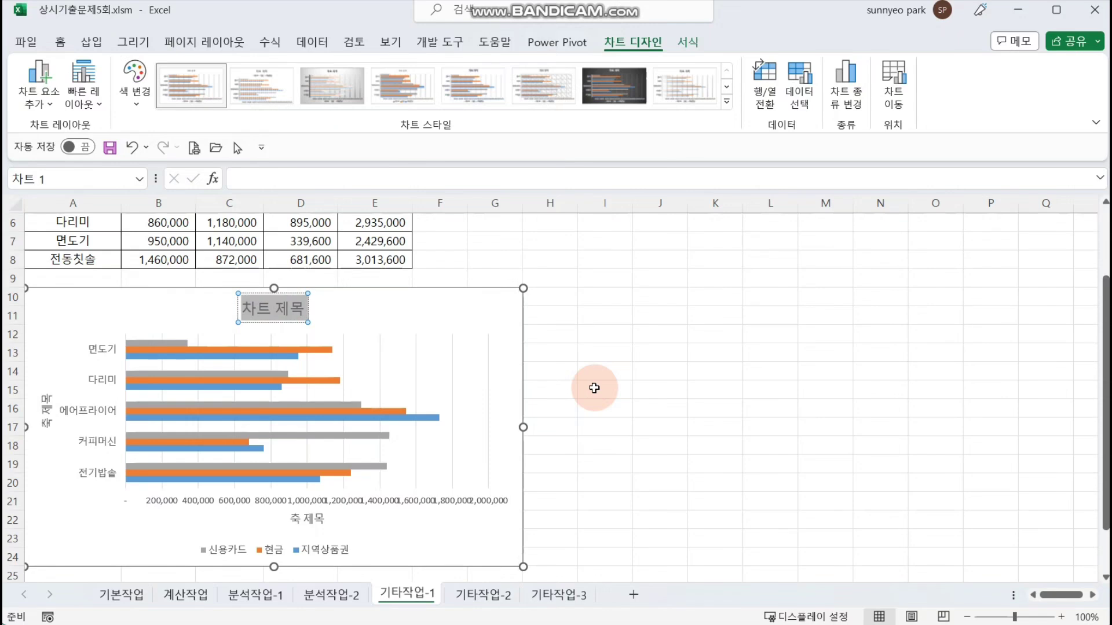
text(매)
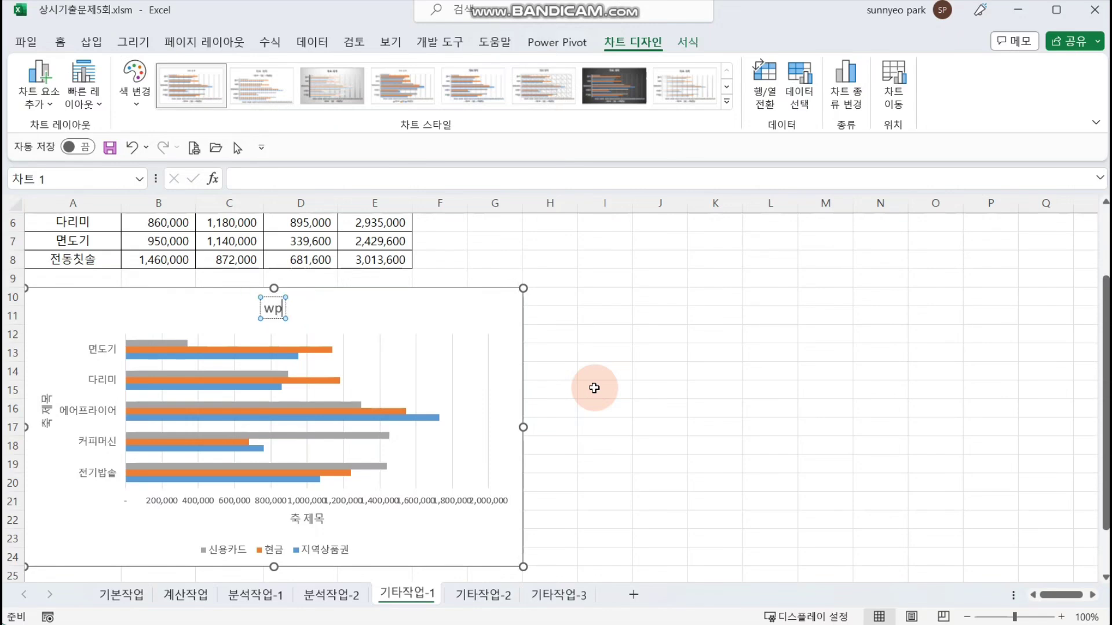
key(BackSpace)
key(BackSpace)
text(제품별)
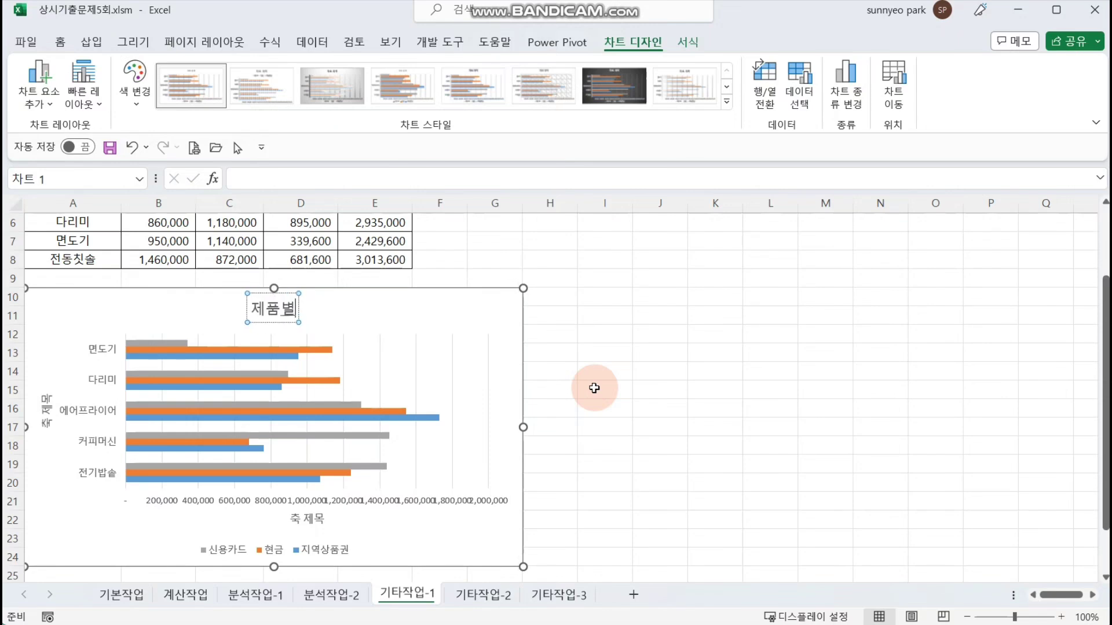
text( 매추혀ㄴ황)
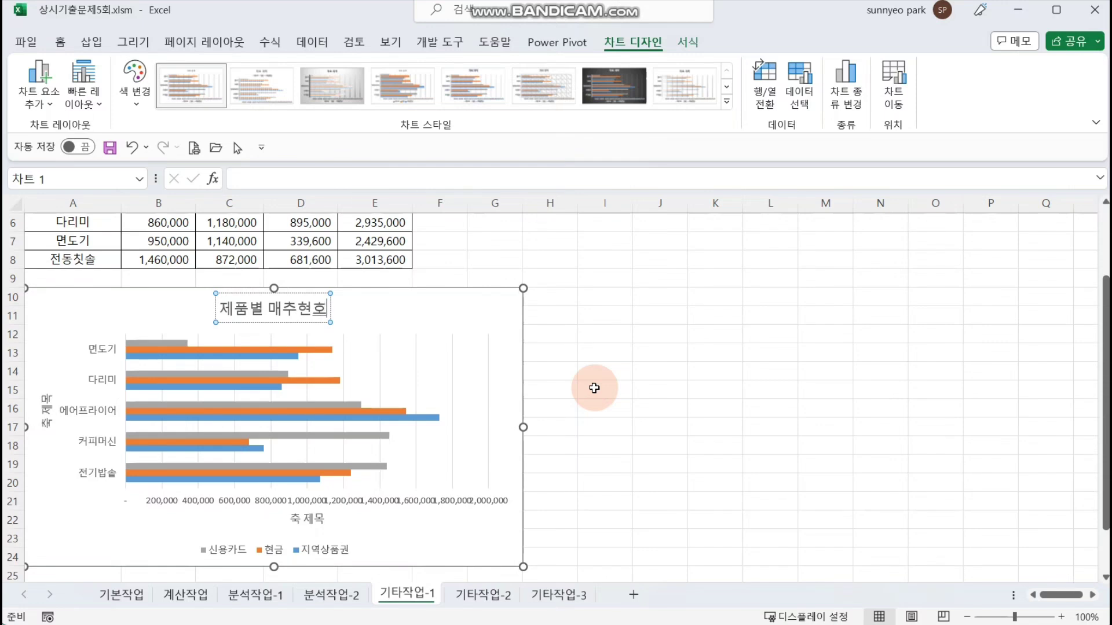
key(BackSpace)
key(BackSpace)
key(BackSpace)
text(출현황)
click(594, 388)
Replace the vertical axis title text with "제품명".
click(46, 411)
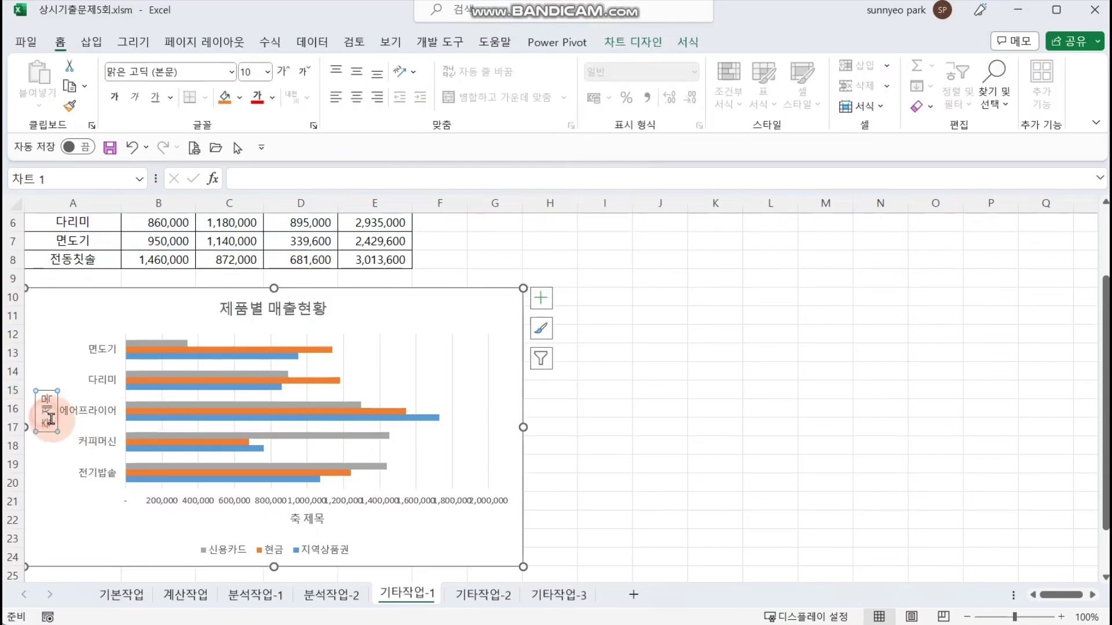
key(Right)
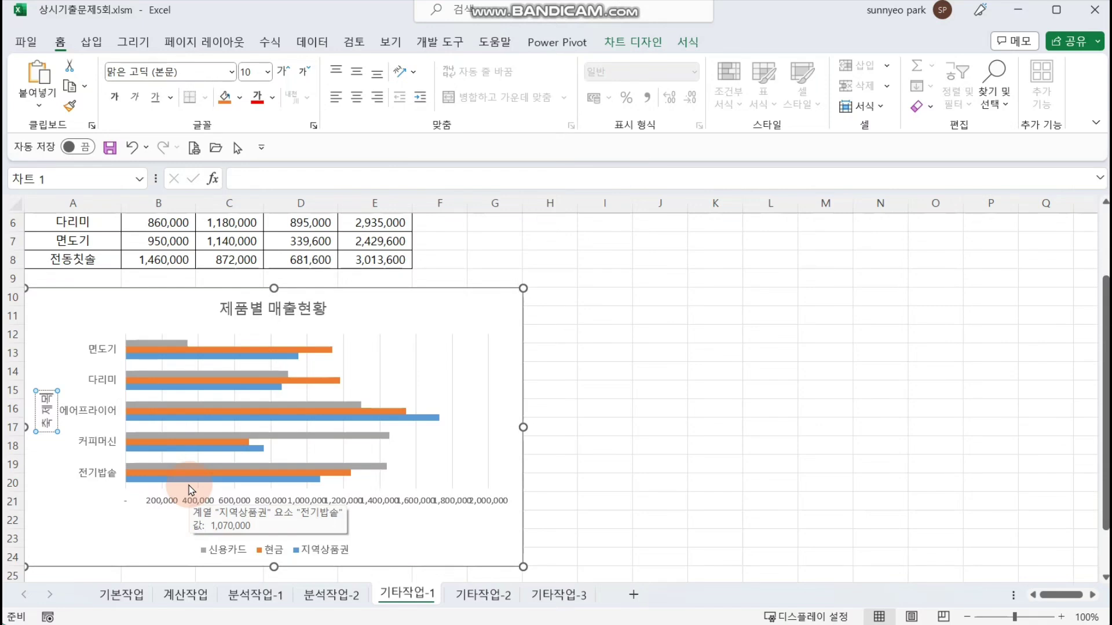
key(BackSpace)
key(BackSpace)
key(BackSpace)
key(BackSpace)
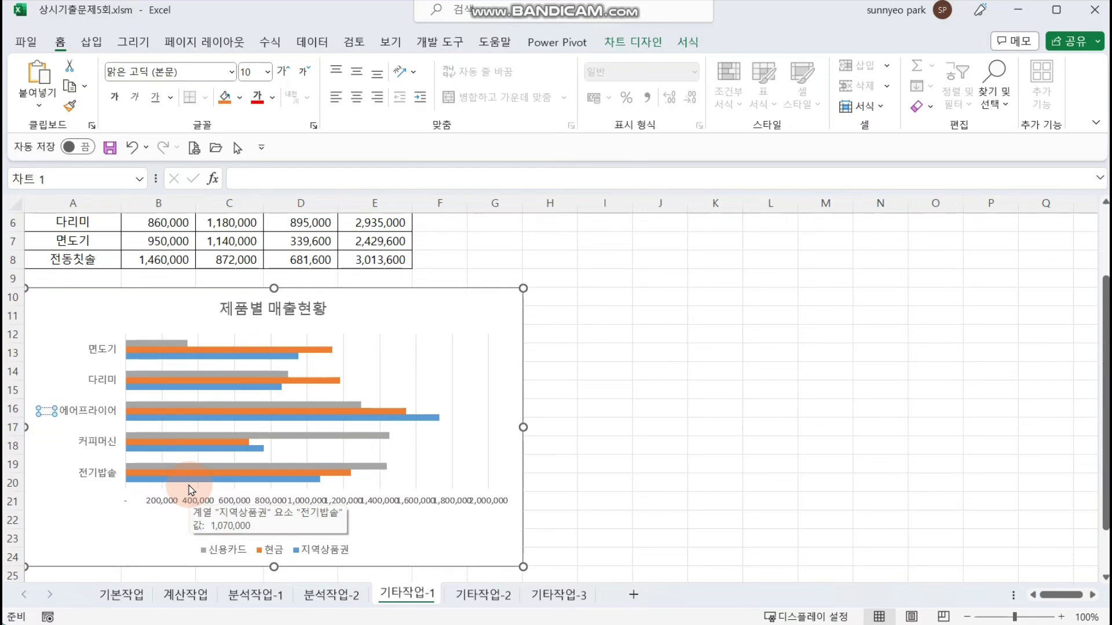
text(제품명)
key(BackSpace)
key(BackSpace)
key(BackSpace)
text(제품명)
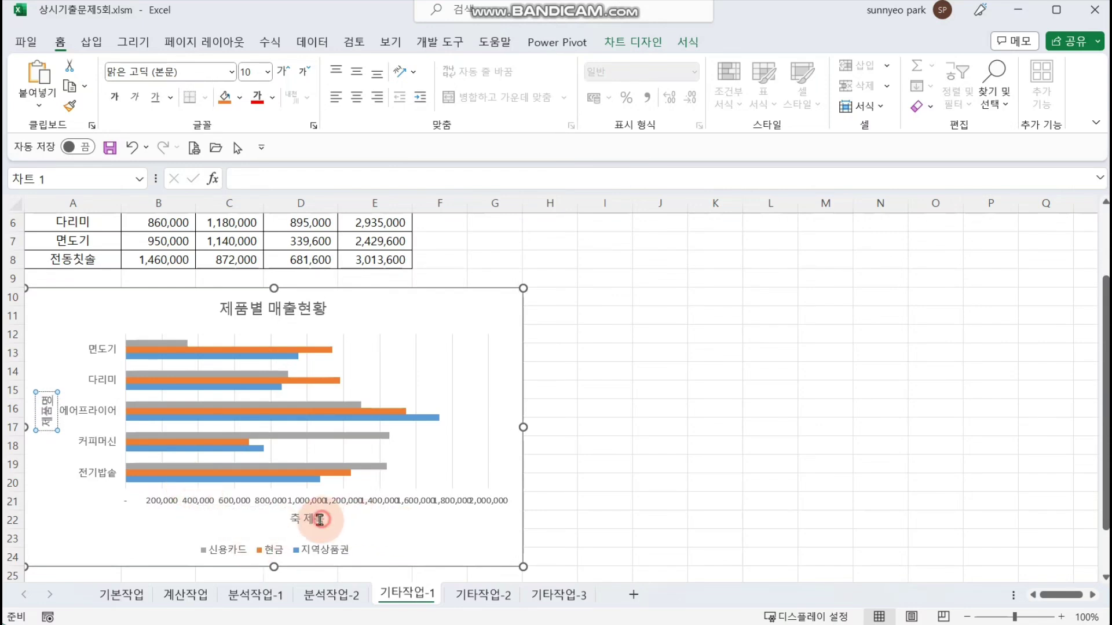
Replace the horizontal axis title text with "금액".
click(307, 520)
drag(294, 519, 366, 525)
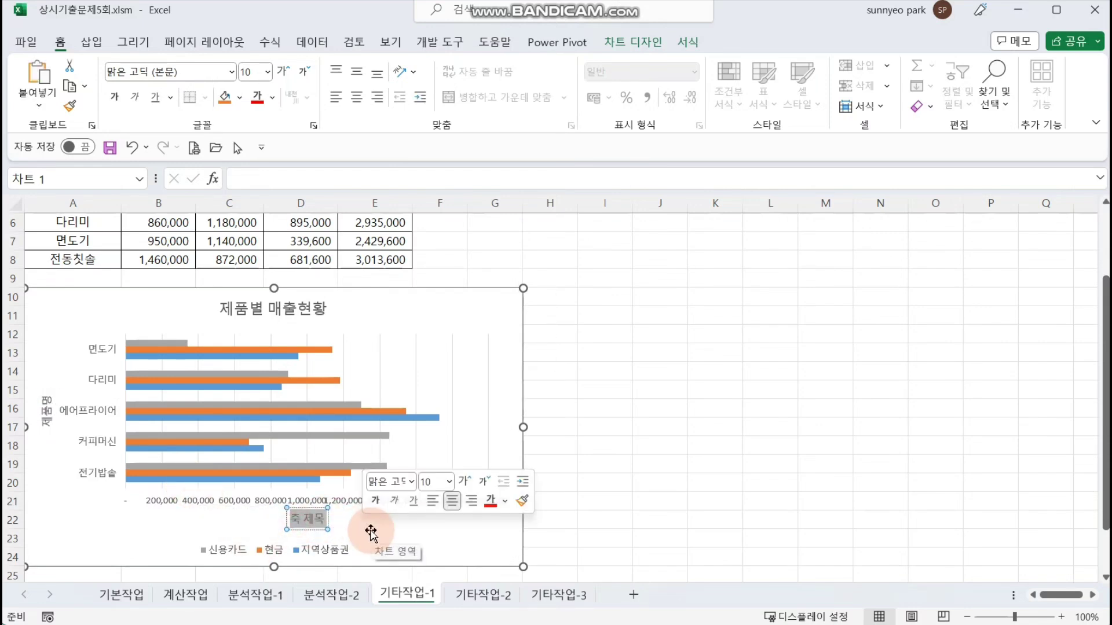
text(금액)
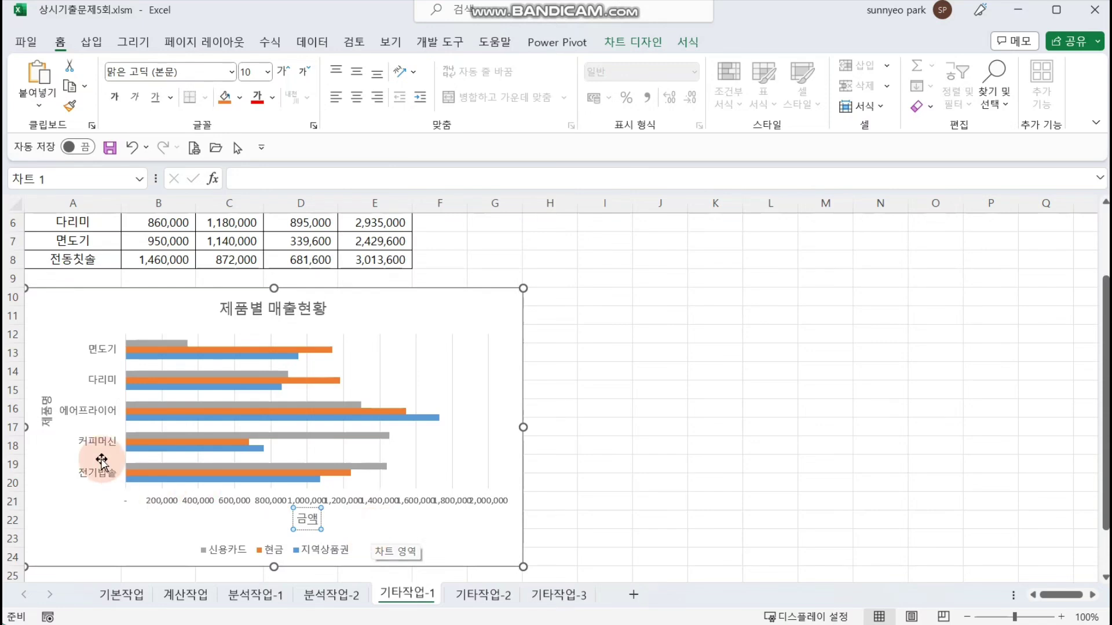
Set the text direction of the 제품명 axis title to vertical (세로).
click(48, 414)
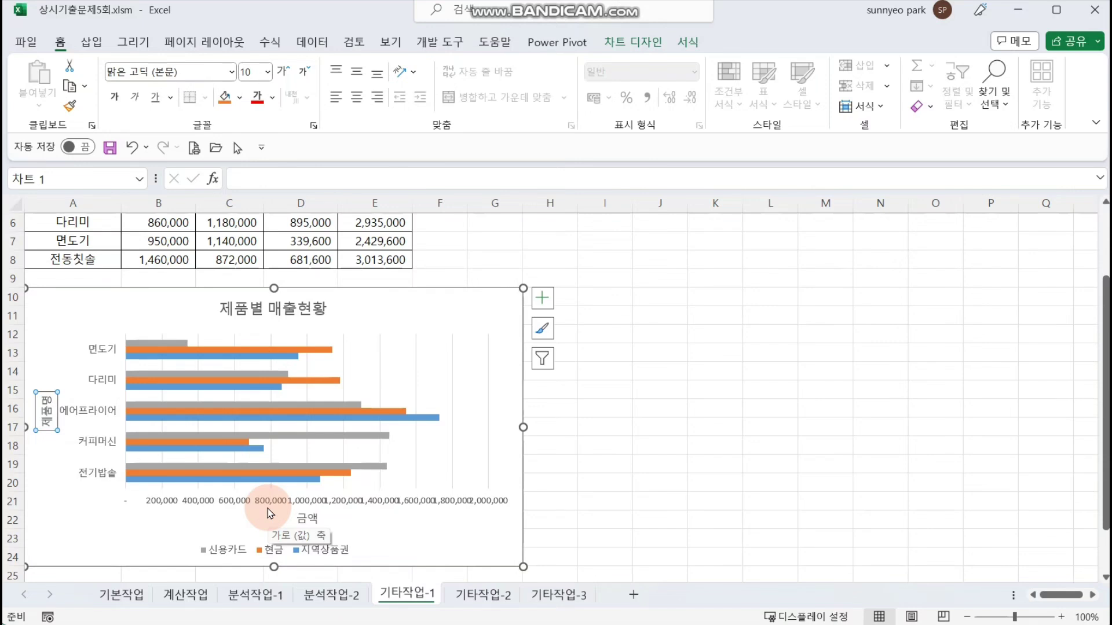
right_click(49, 410)
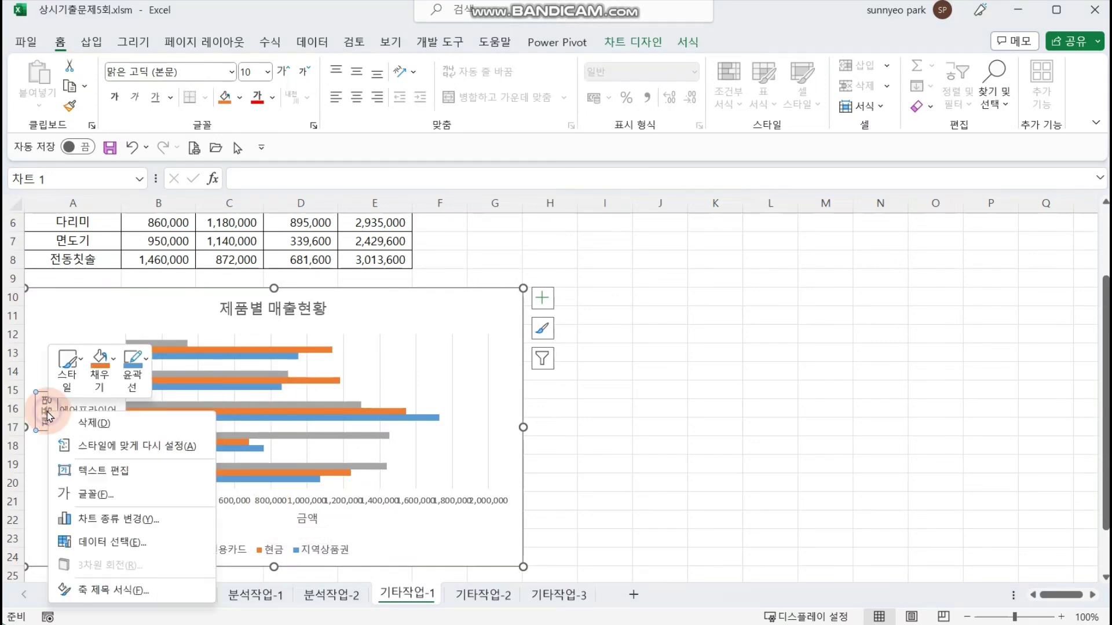
click(112, 590)
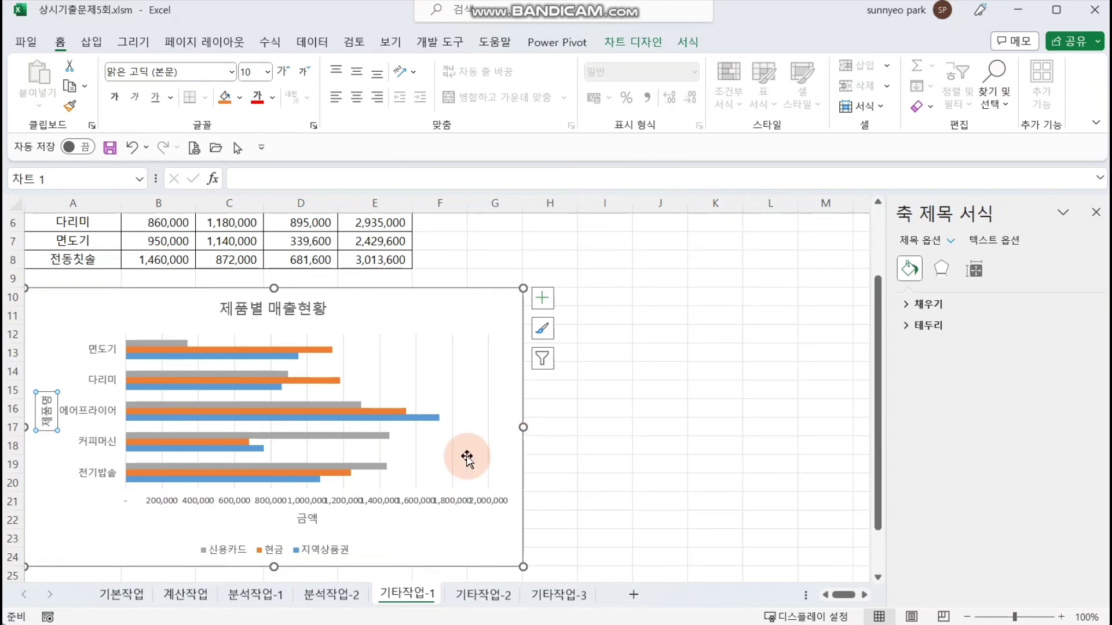
click(981, 273)
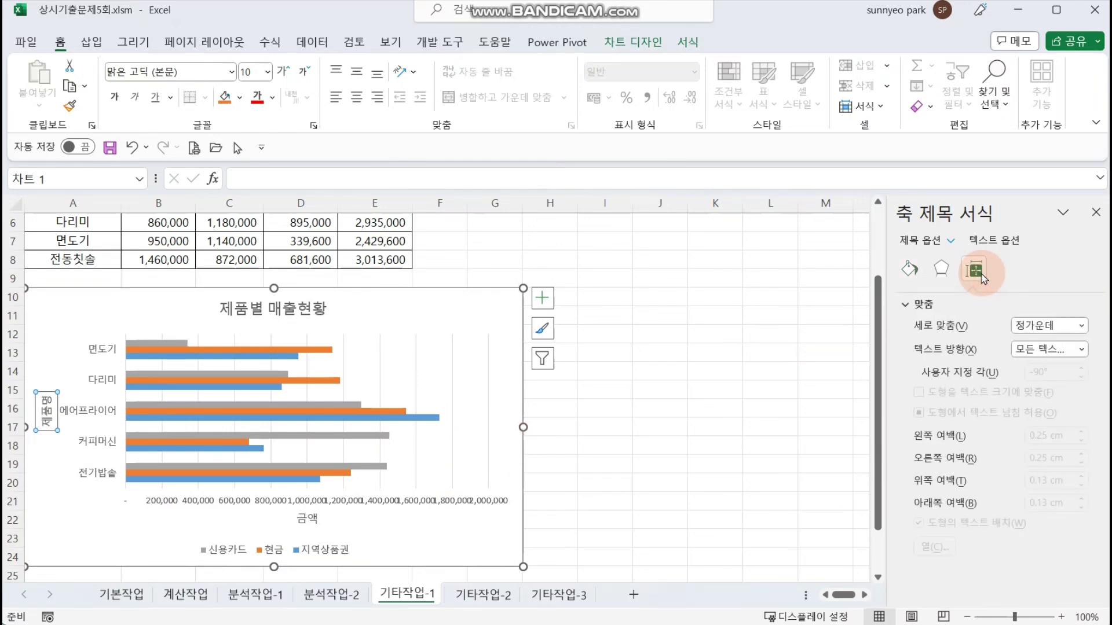
click(1077, 351)
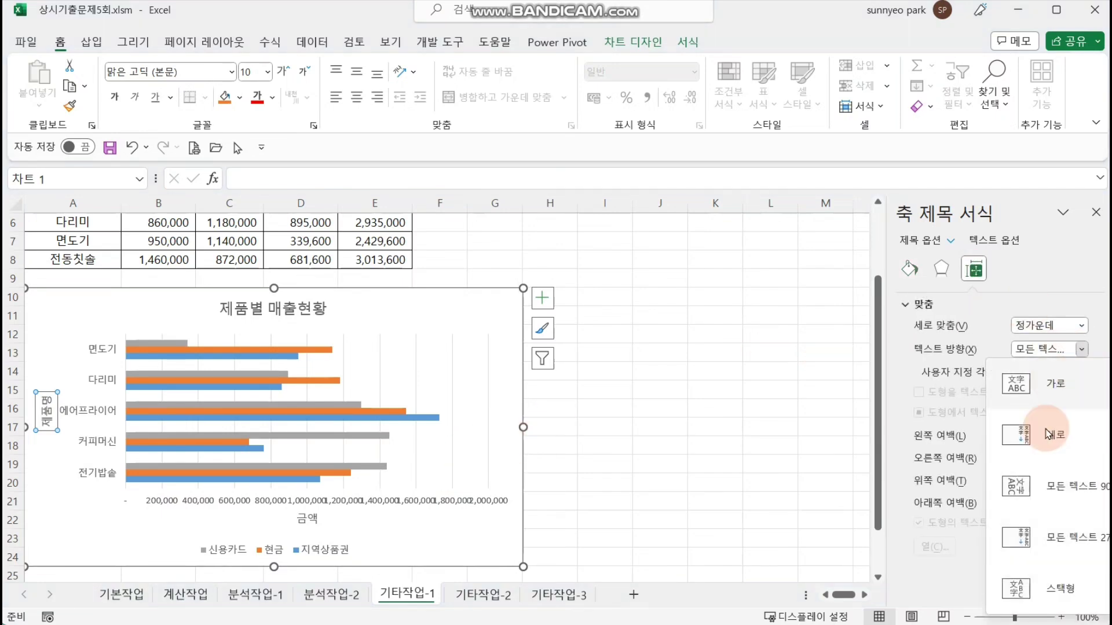
click(999, 440)
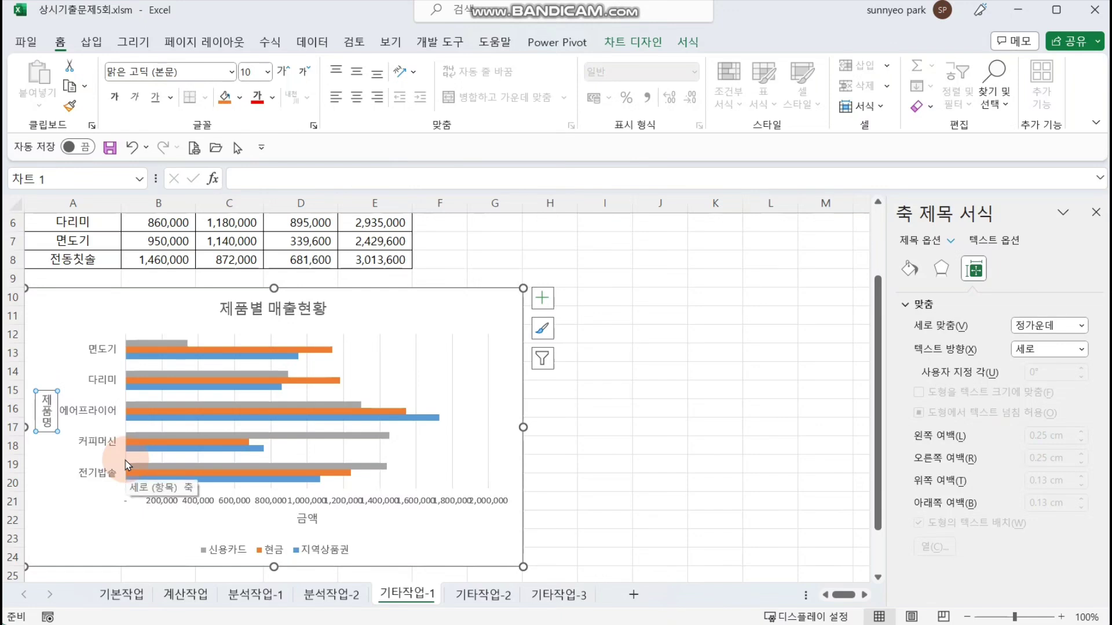
Show the horizontal value axis in reverse order (값을 거꾸로).
click(301, 501)
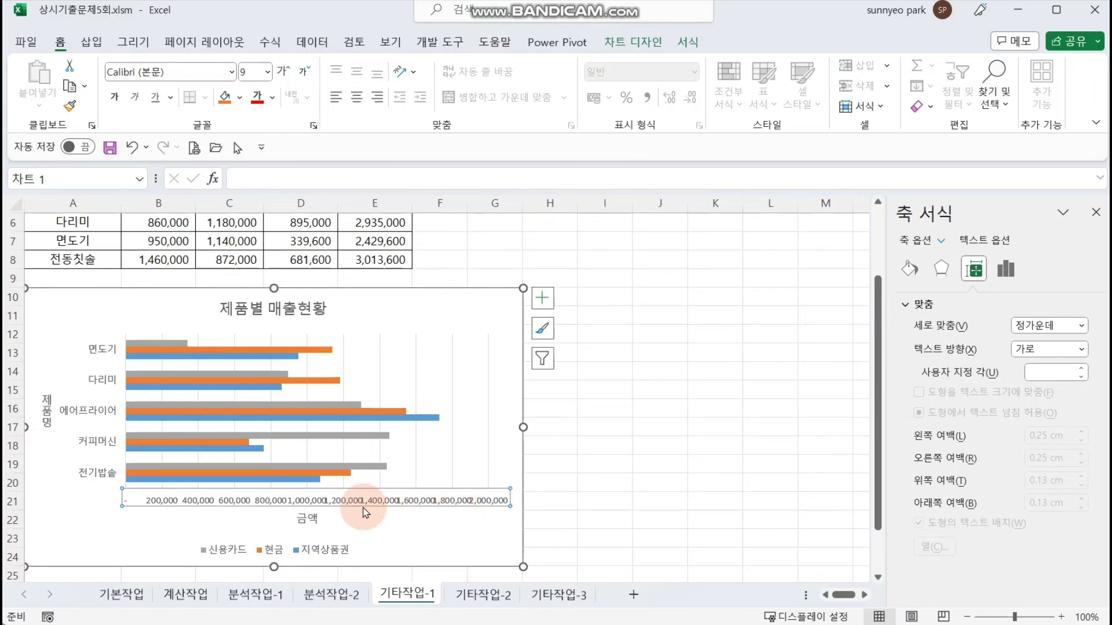
ctrl+scroll(363, 511, up, 1)
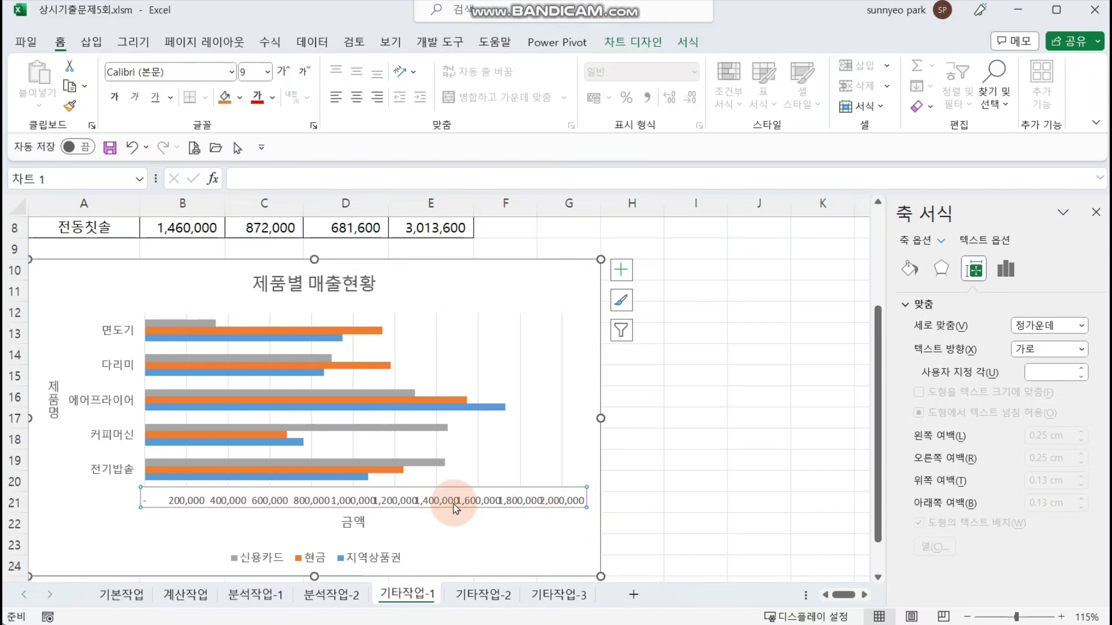
click(1006, 272)
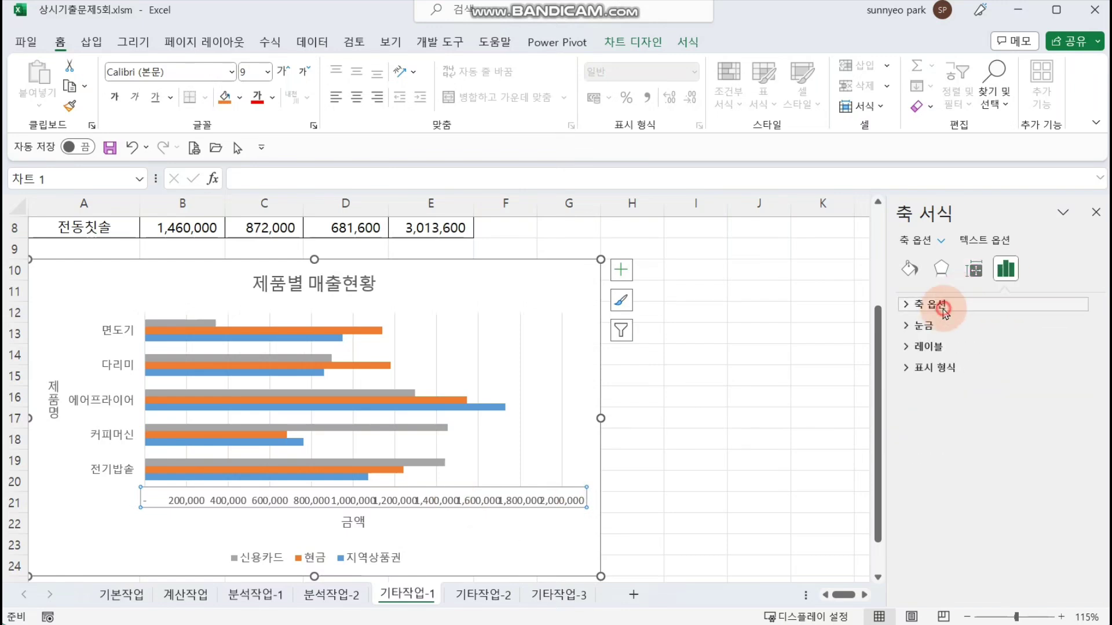
click(944, 310)
scroll(978, 440, down, 3)
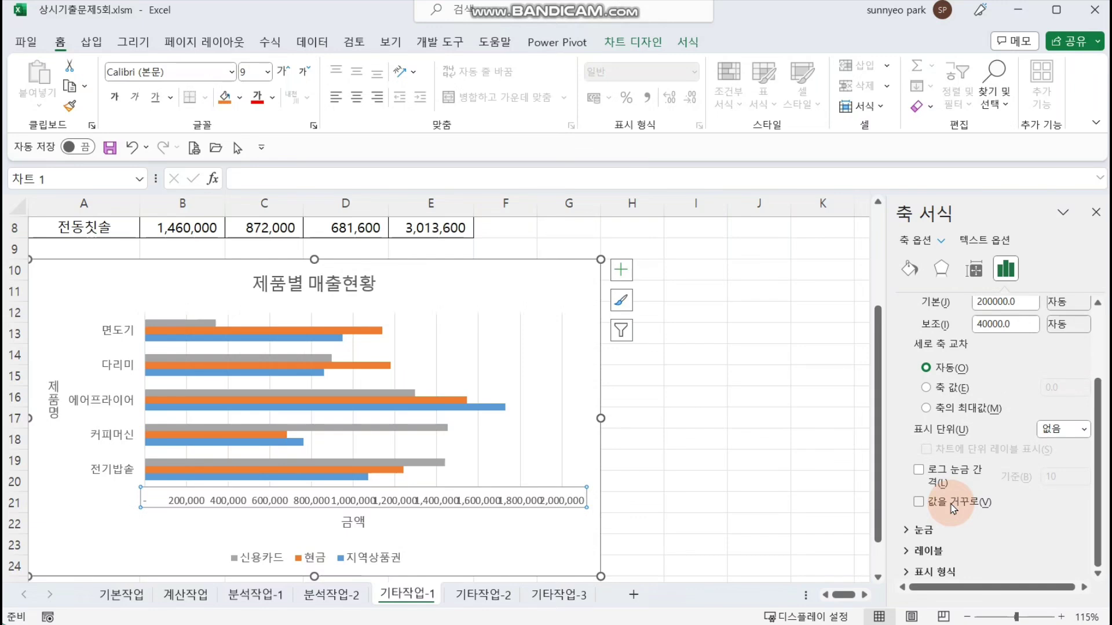
click(953, 508)
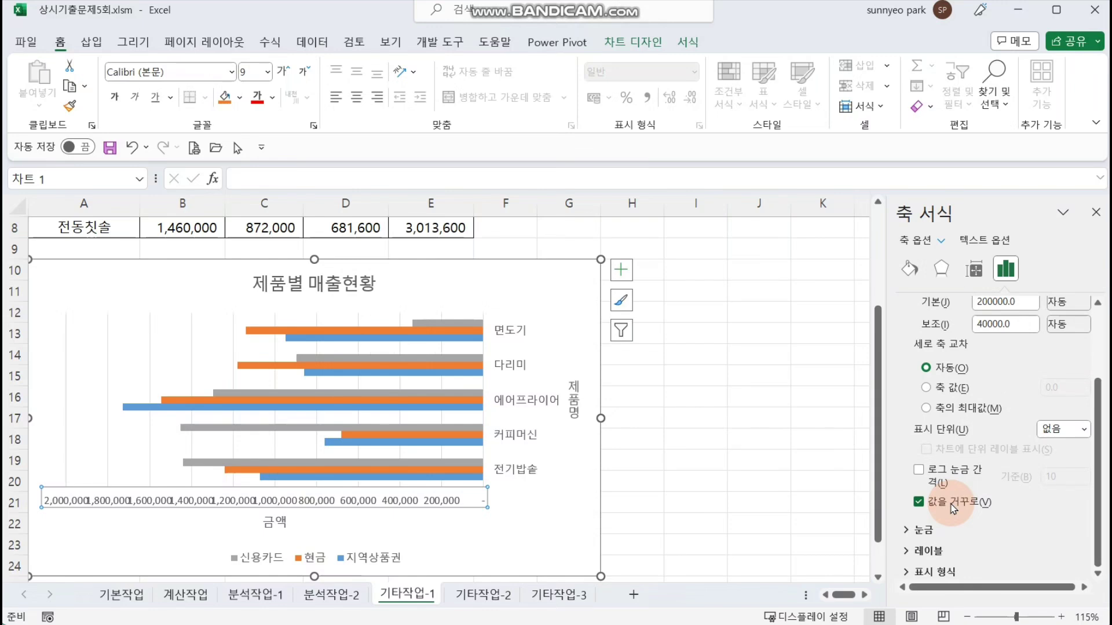
Set the horizontal value axis's major unit (기본) to 300000.
scroll(952, 509, up, 3)
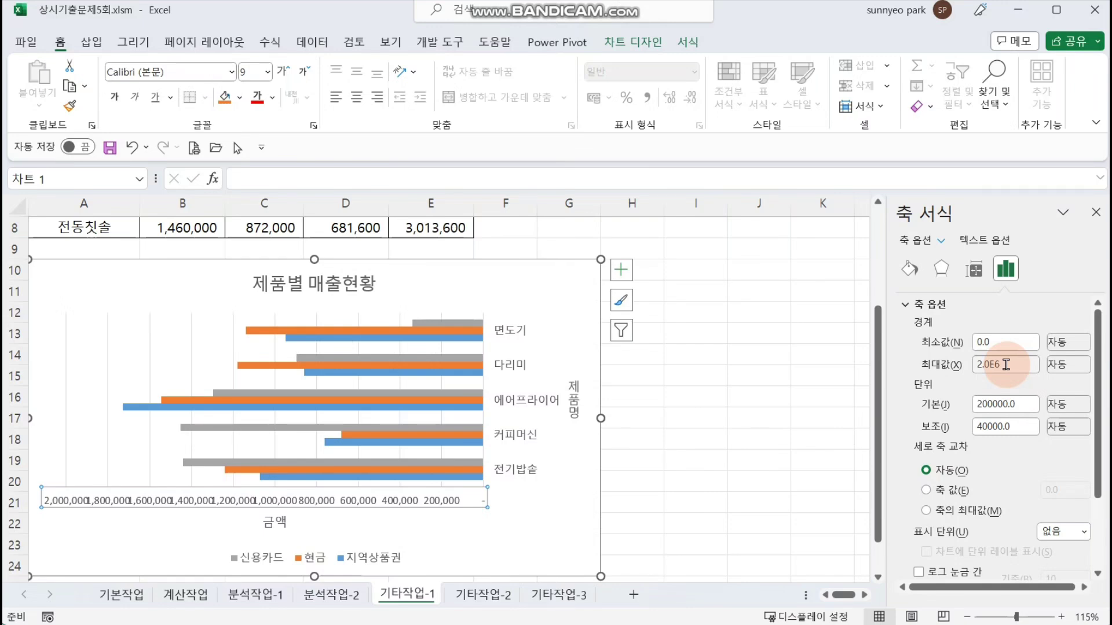
click(993, 405)
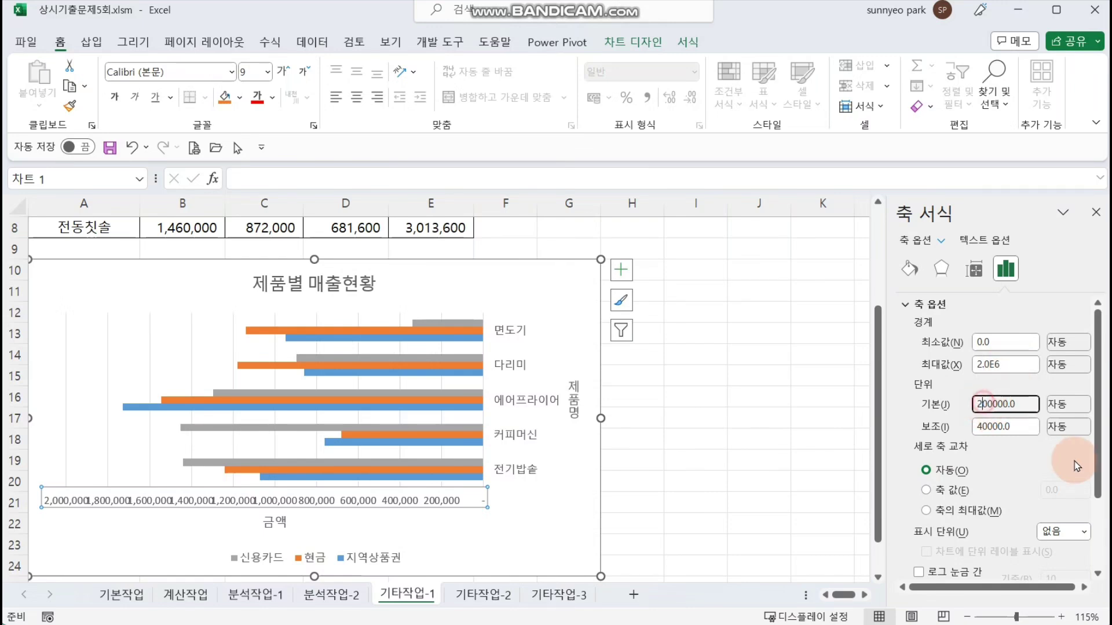
key(Left)
key(Left)
key(BackSpace)
text(3)
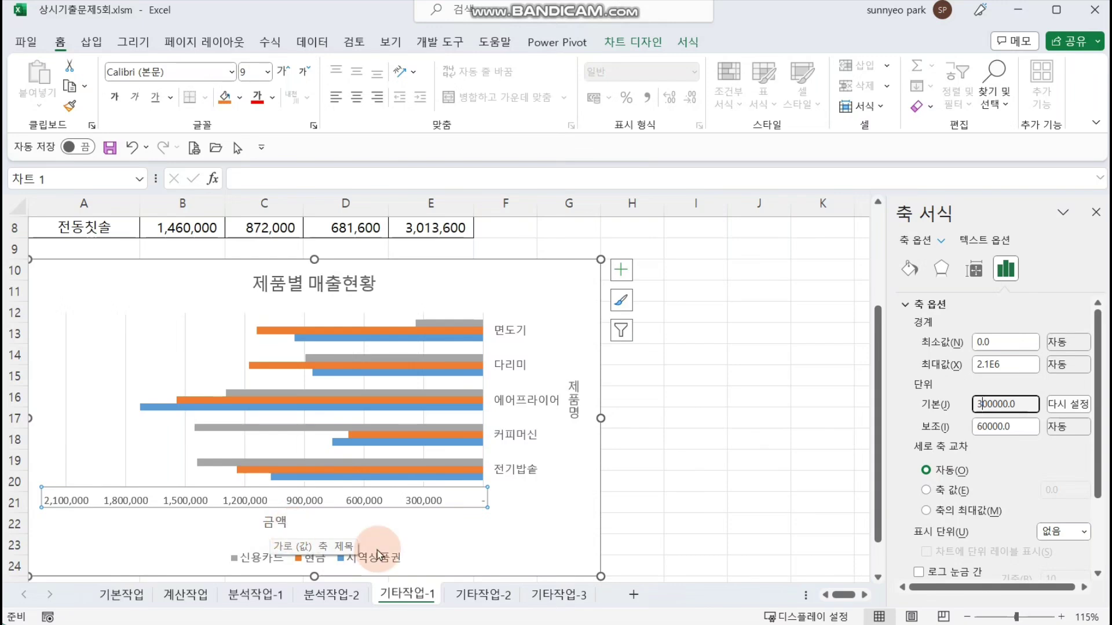
Add data labels to the 지역상품권 series of the product sales bar chart.
click(460, 408)
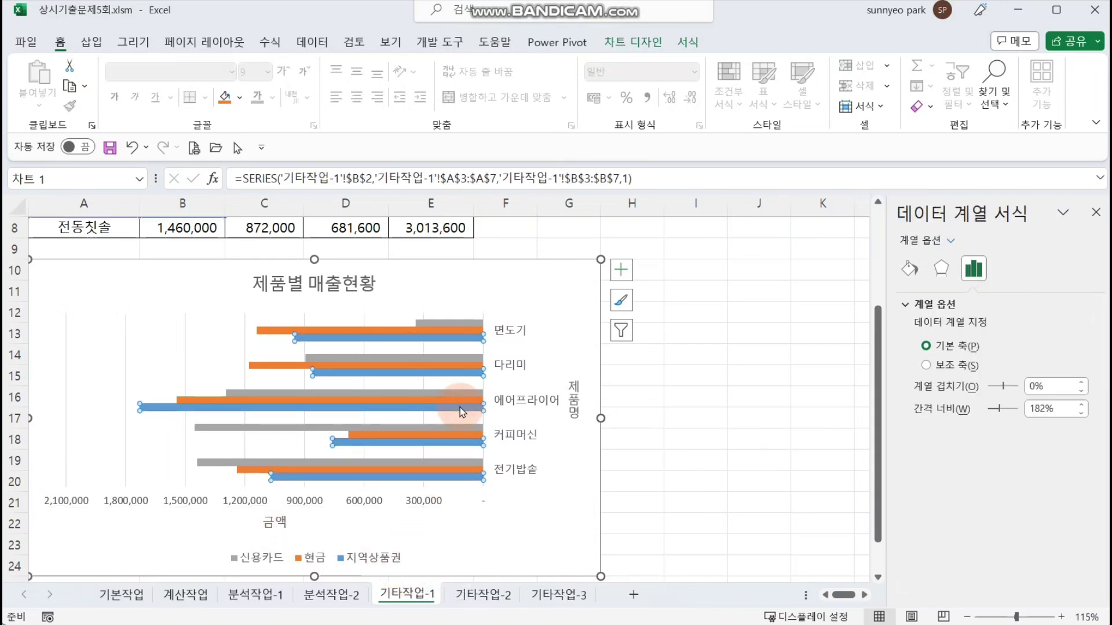
right_click(461, 407)
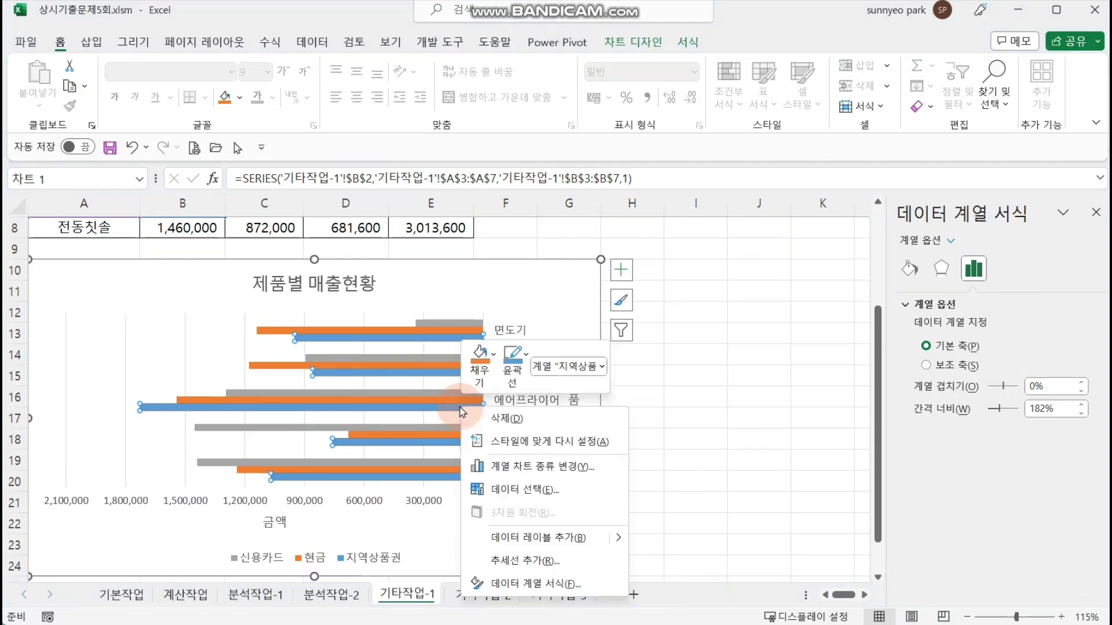
click(556, 542)
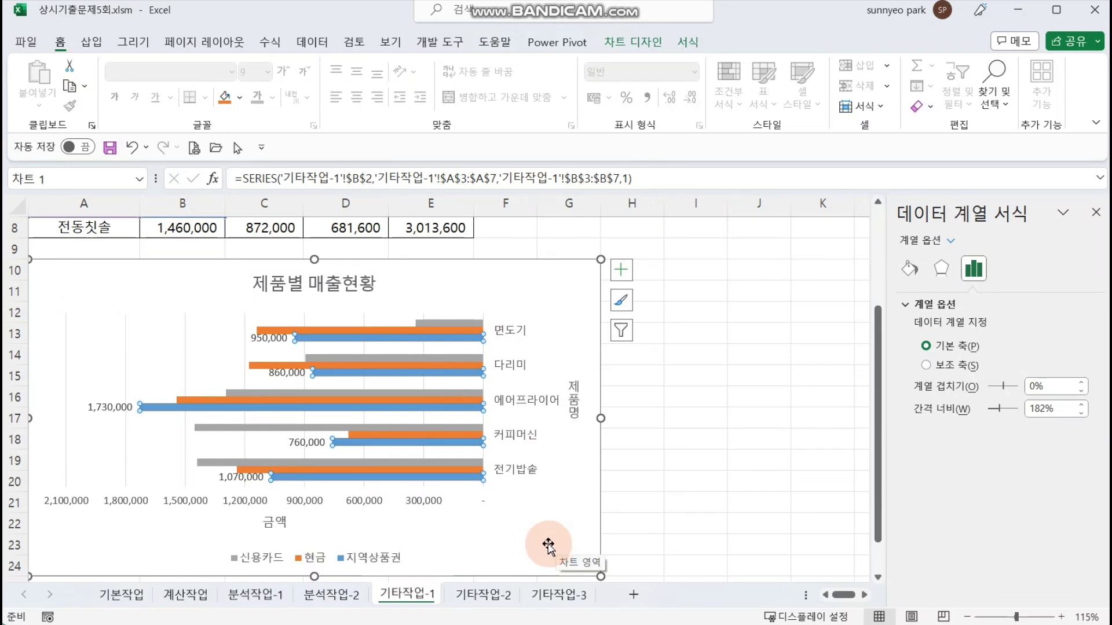
Set the label position of the 지역상품권 data labels to inside end (안쪽 끝에).
click(105, 410)
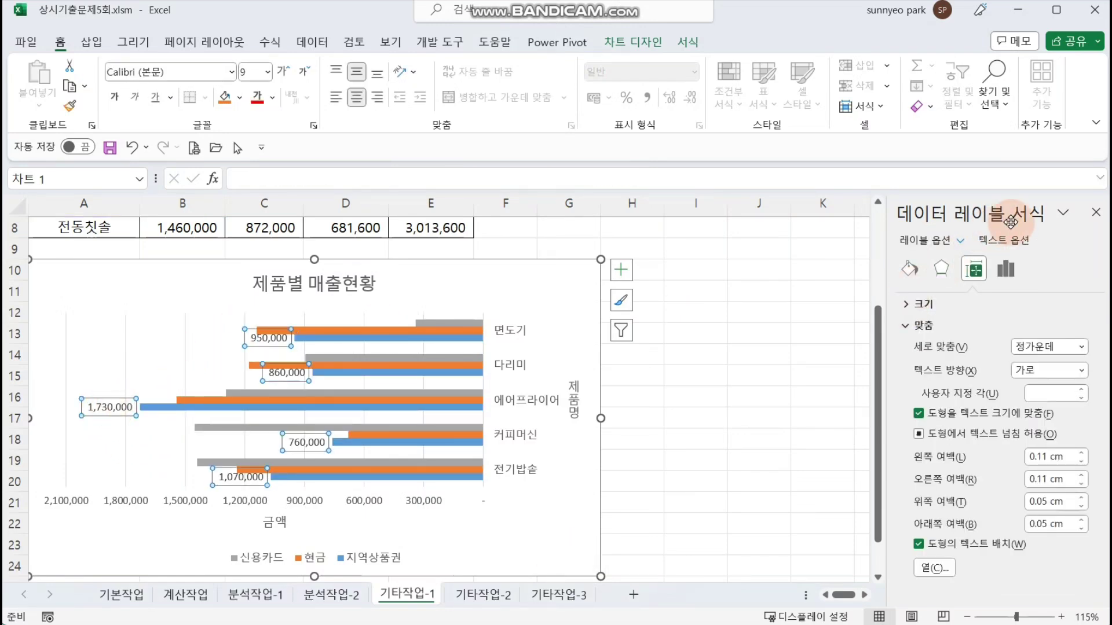
click(1006, 269)
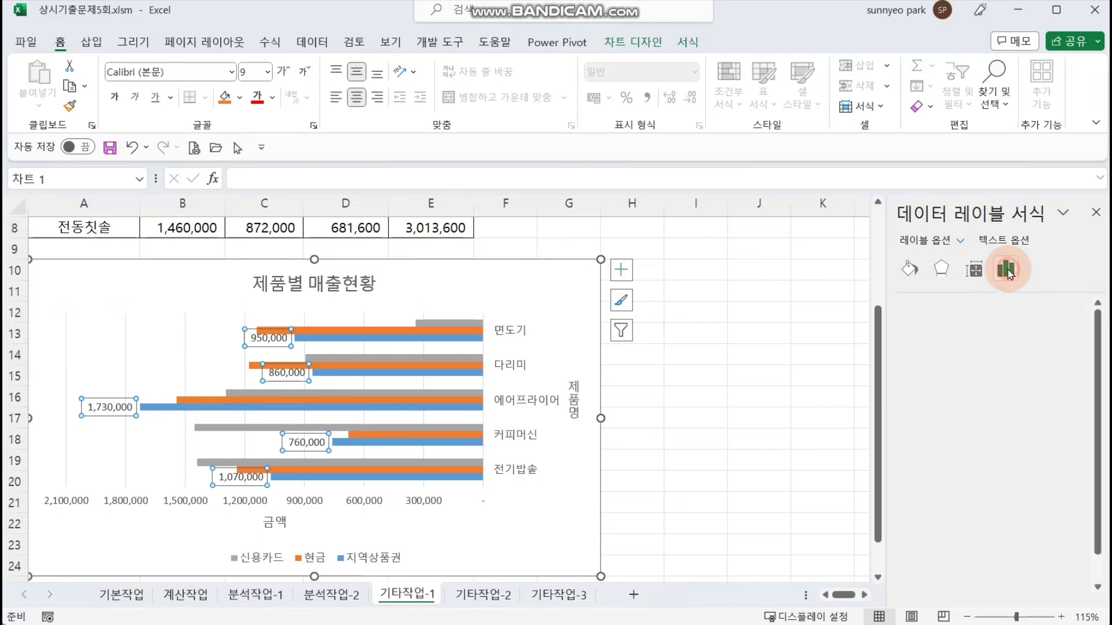
scroll(988, 489, down, 1)
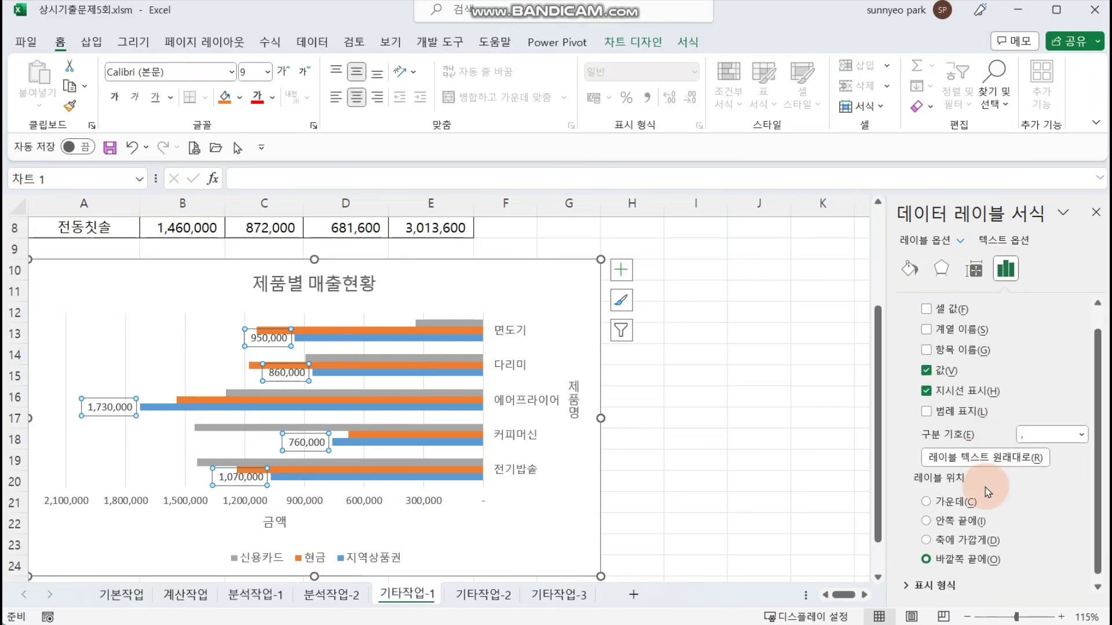
click(973, 523)
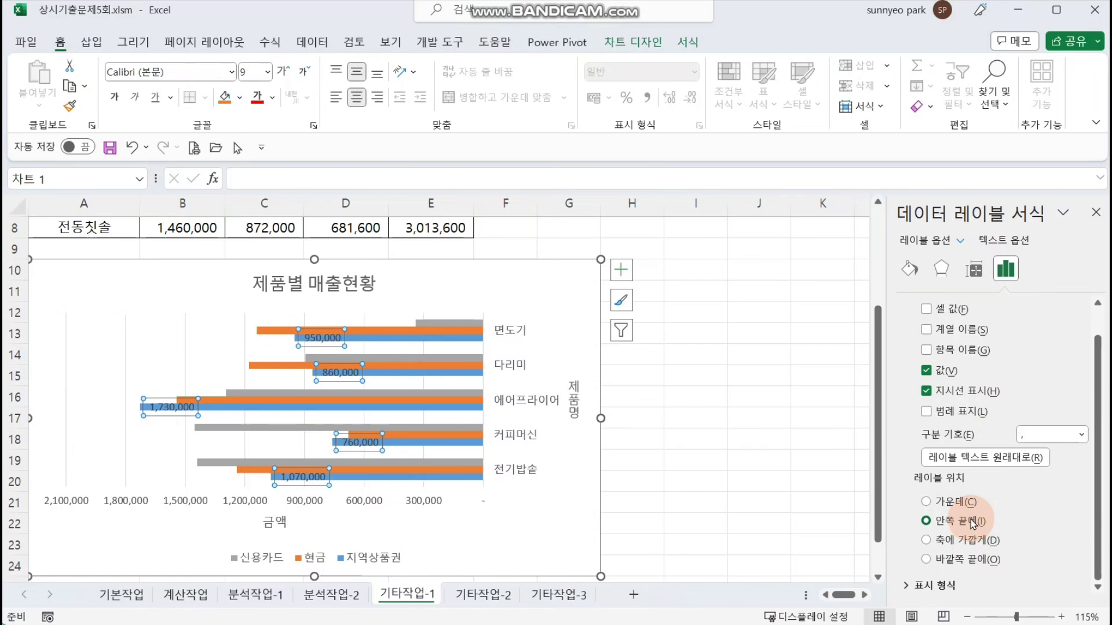
Apply the shape style 강한 효과 - 녹색, 강조 6 to the chart legend.
click(386, 558)
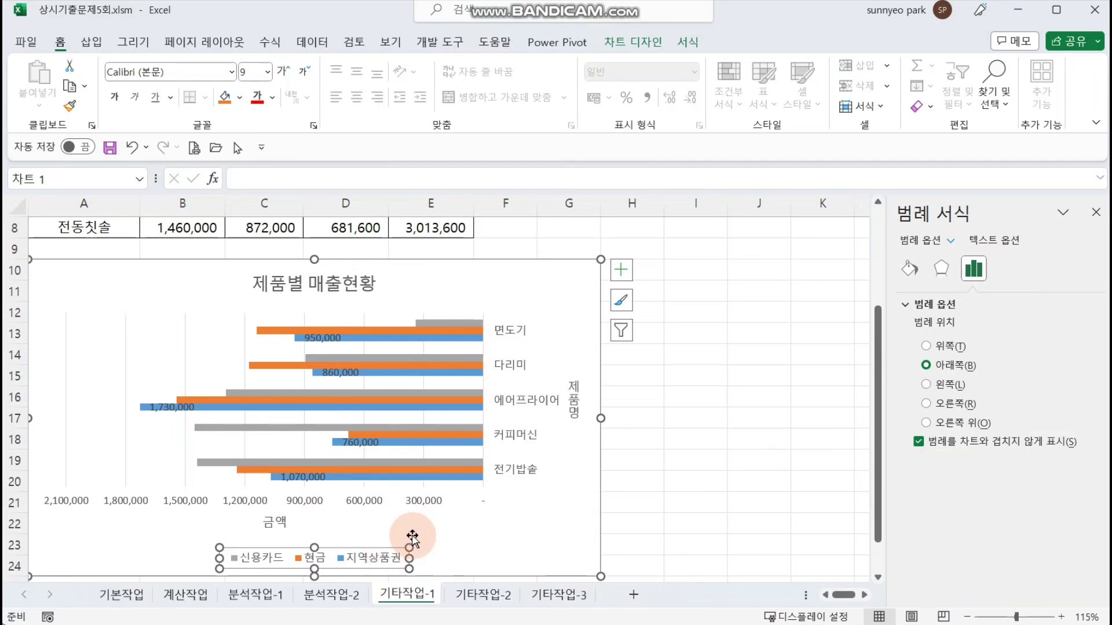
click(690, 46)
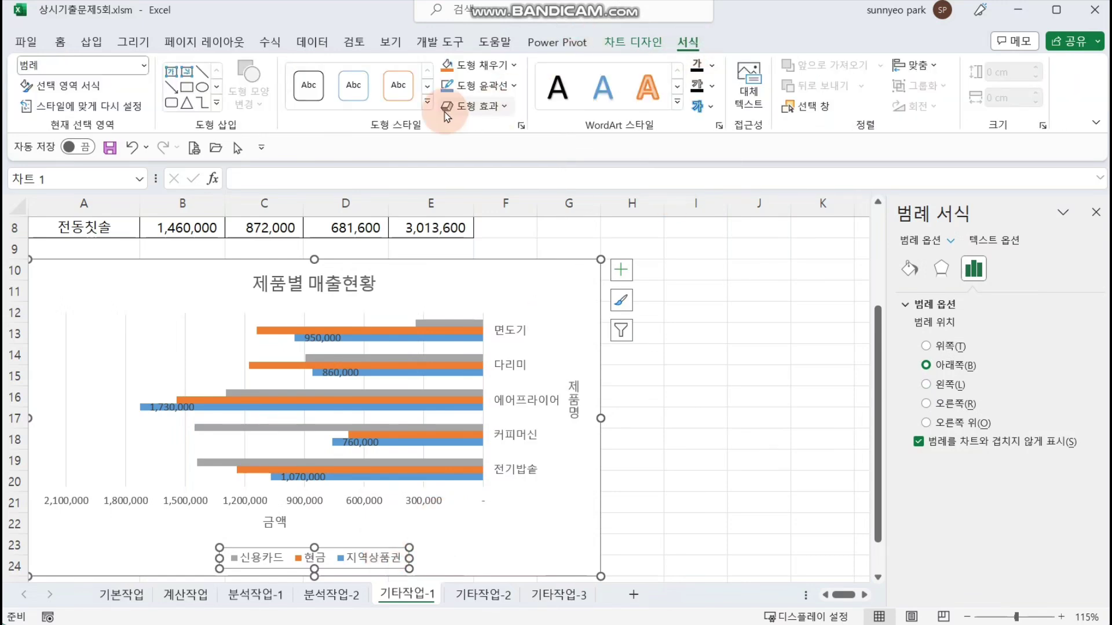
click(428, 103)
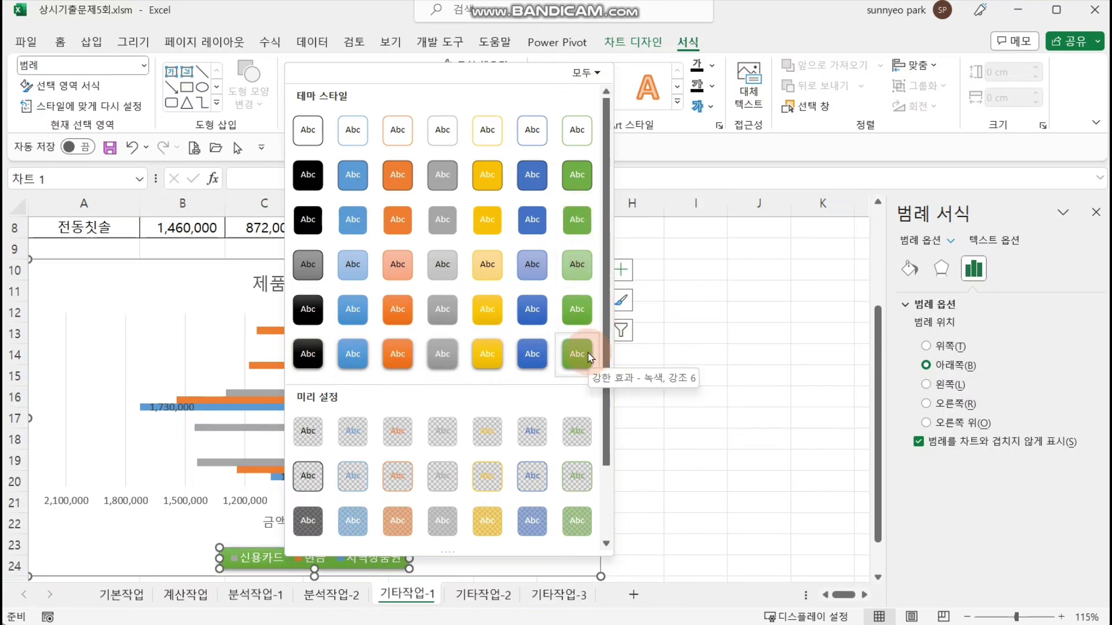
click(589, 357)
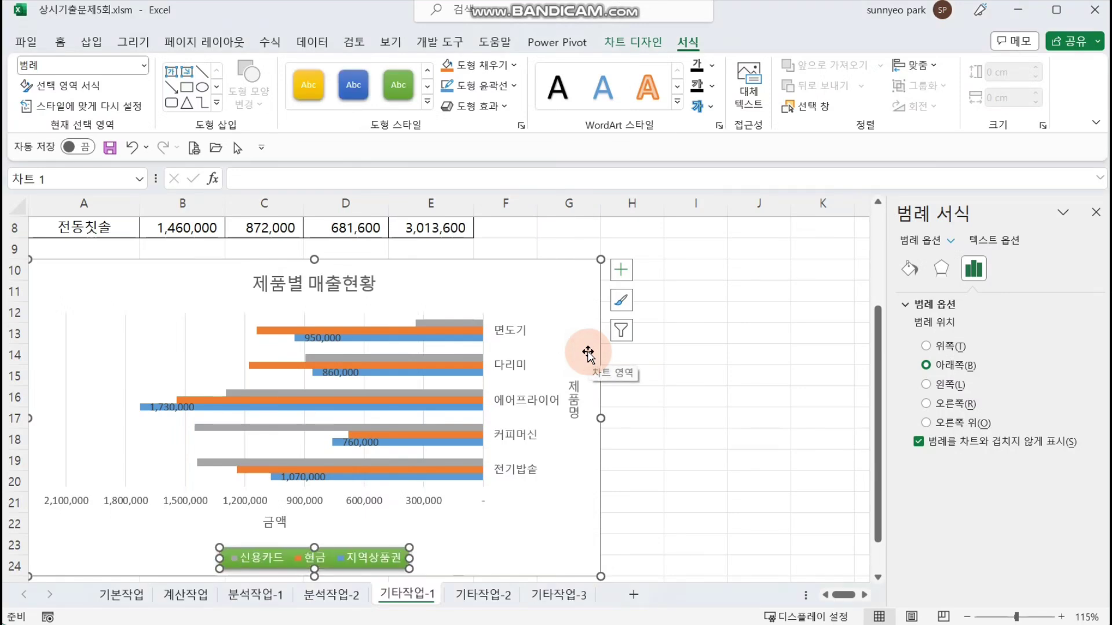
Set the chart area's outline to the standard green color.
click(587, 354)
click(922, 253)
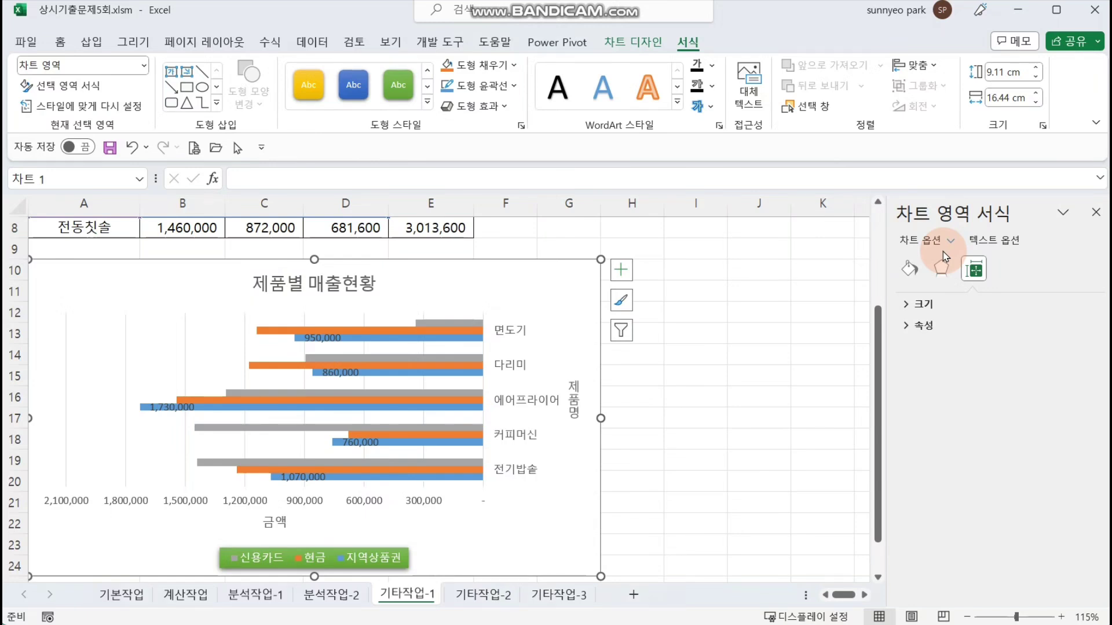
click(487, 95)
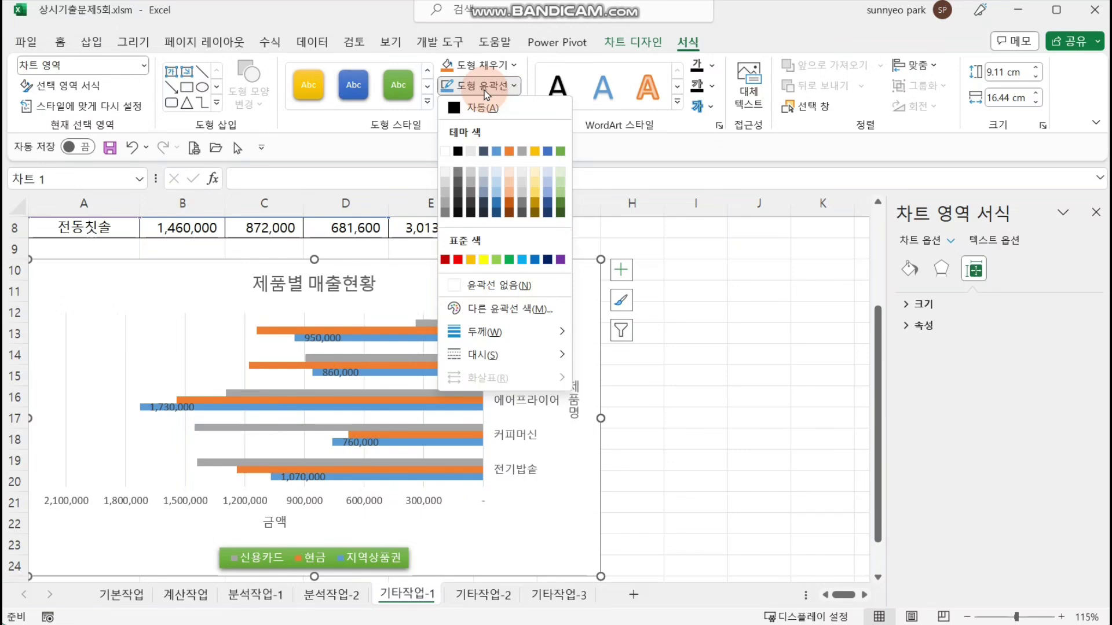
click(510, 261)
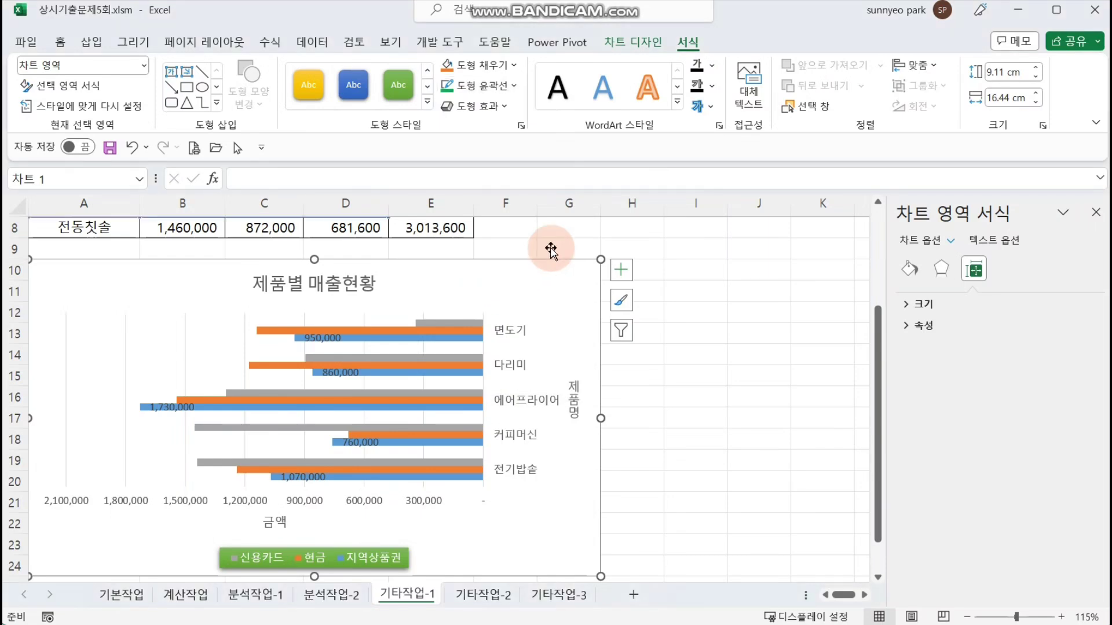
click(746, 315)
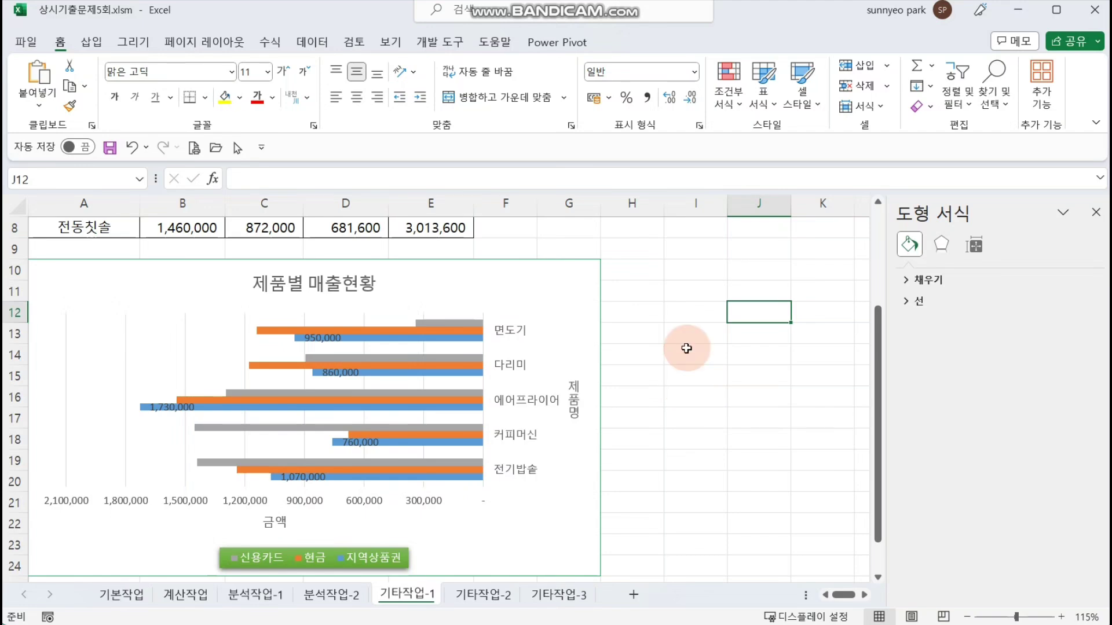
Switch to the 상시기출문제6회.xlsm workbook and shrink the 기타작업-1 chart's data range to exclude the 영재학급 column.
click(1019, 9)
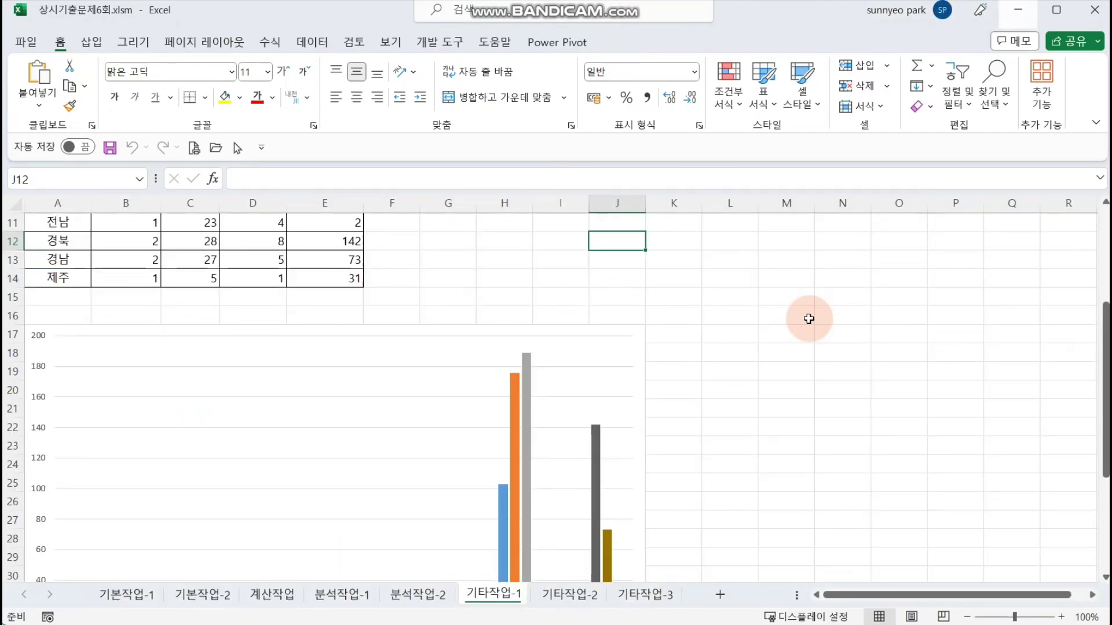
click(809, 319)
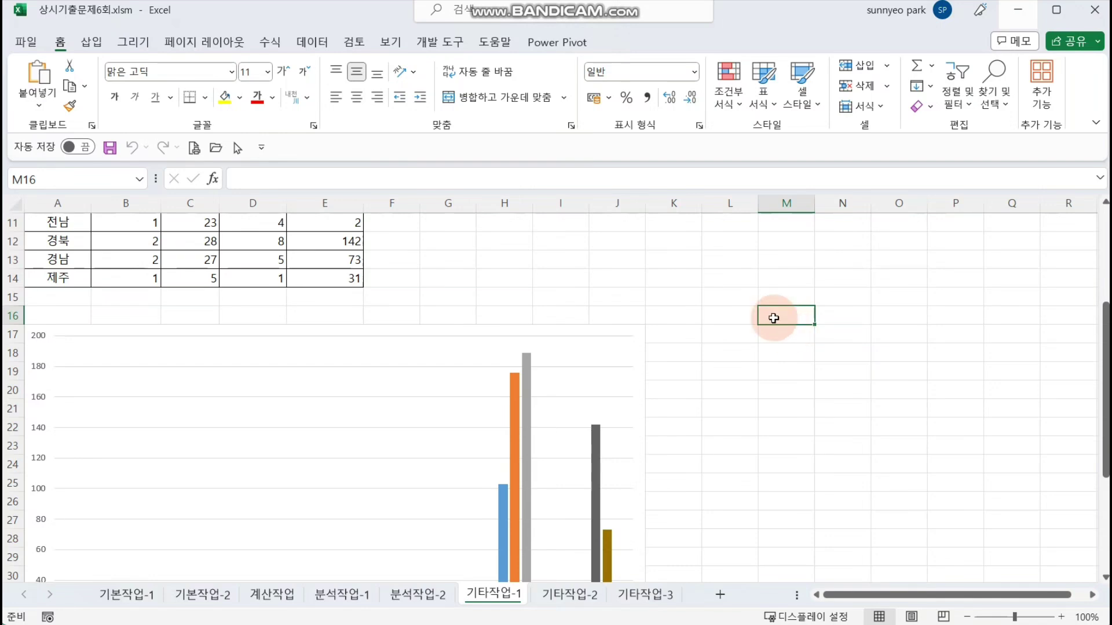
scroll(765, 369, down, 3)
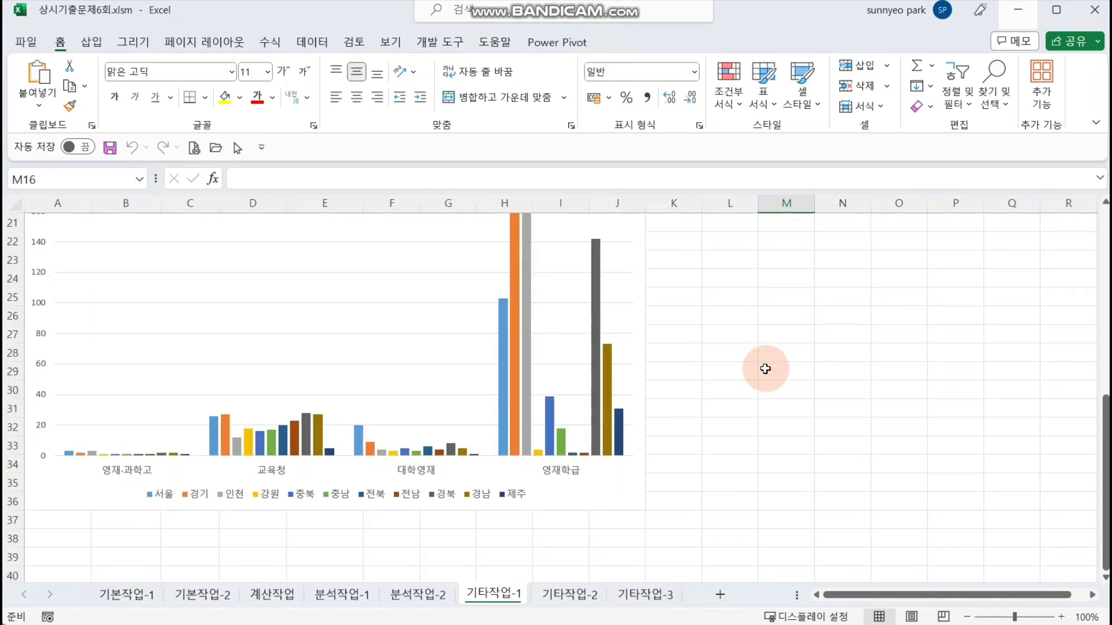
click(641, 496)
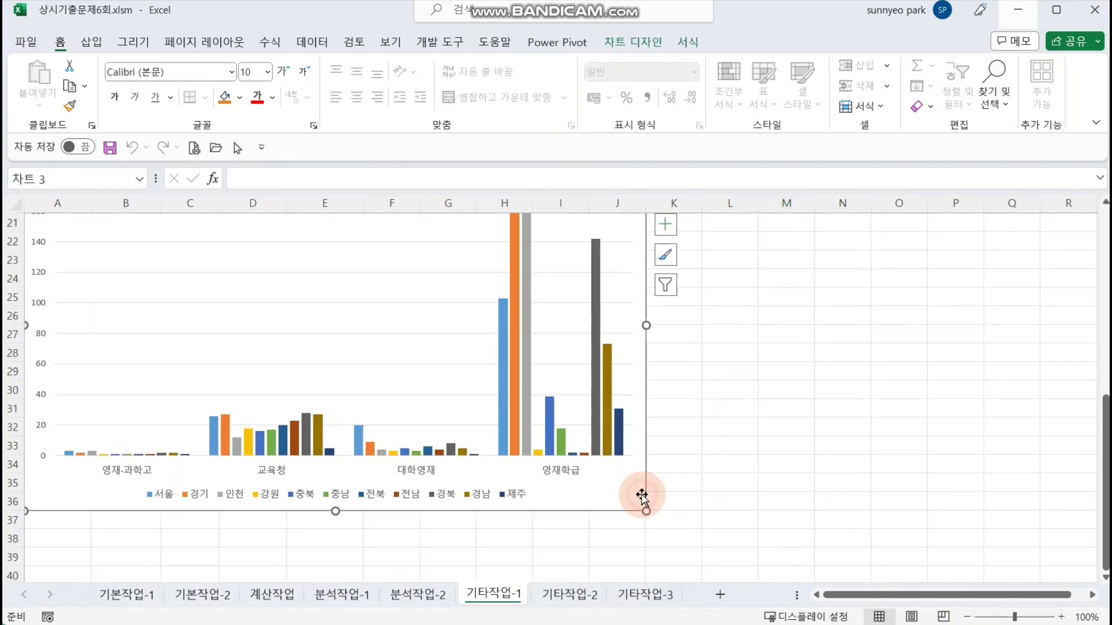
scroll(641, 497, up, 7)
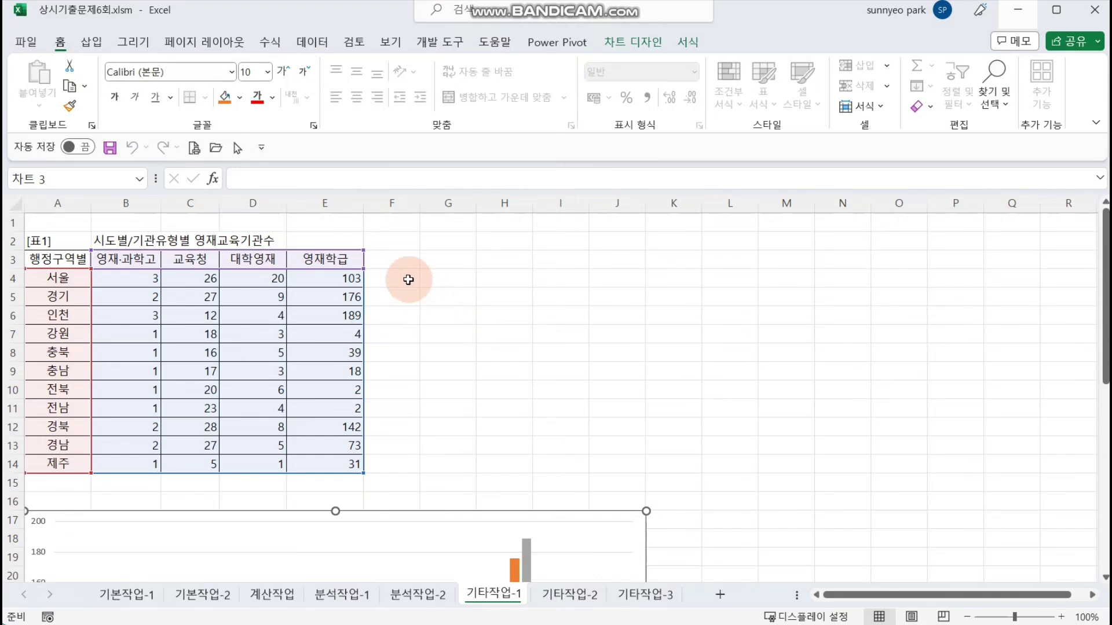
drag(364, 268, 312, 269)
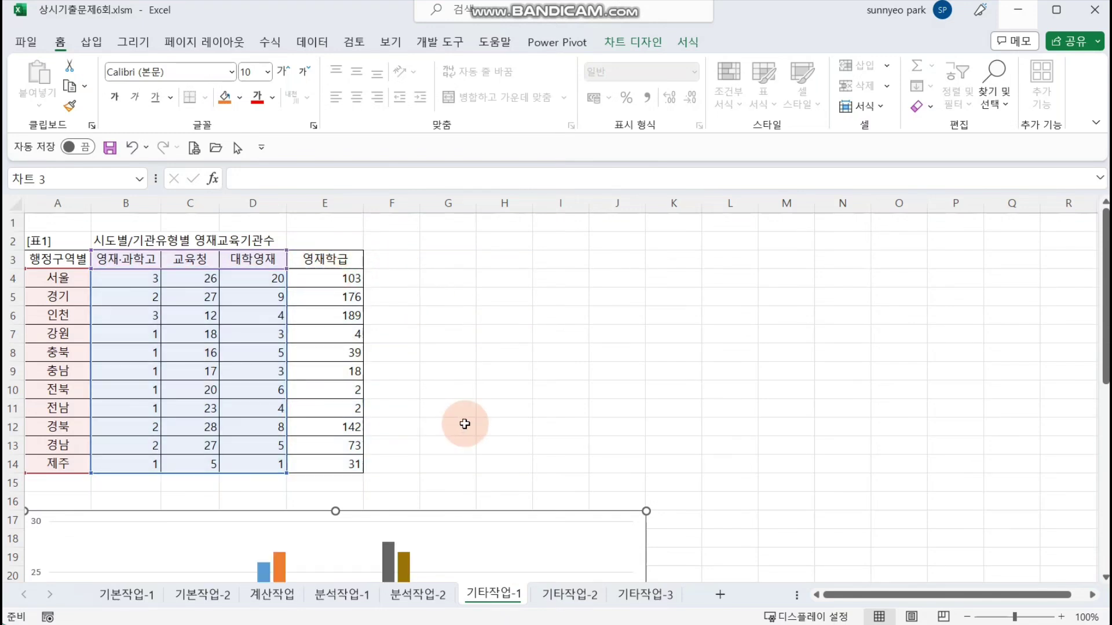
Swap the chart's rows and columns so the regions form the horizontal axis.
click(637, 42)
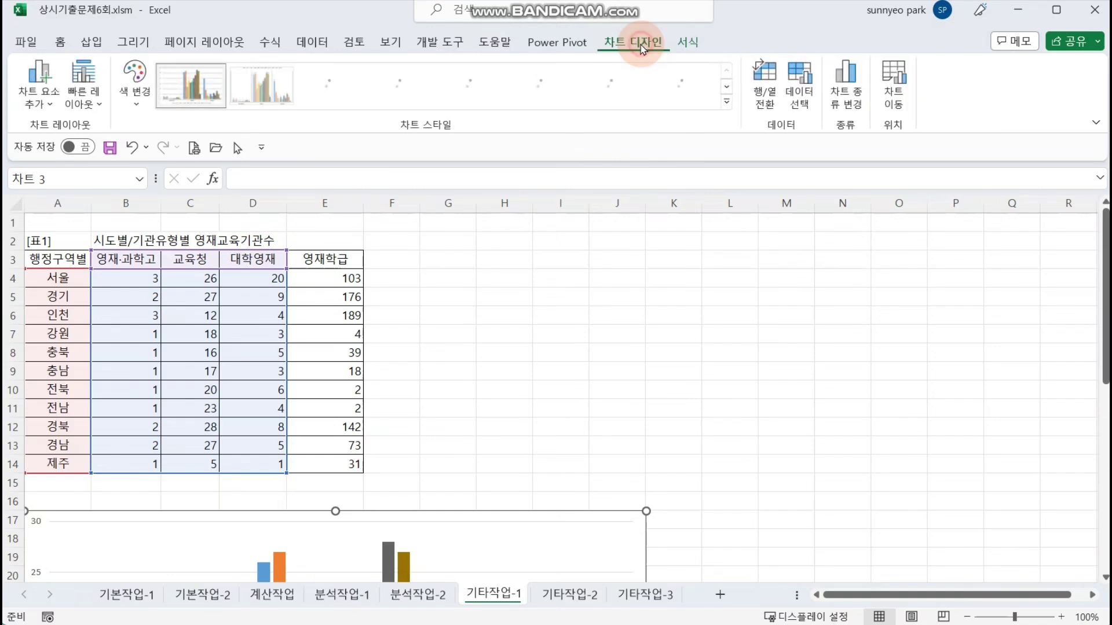
click(765, 87)
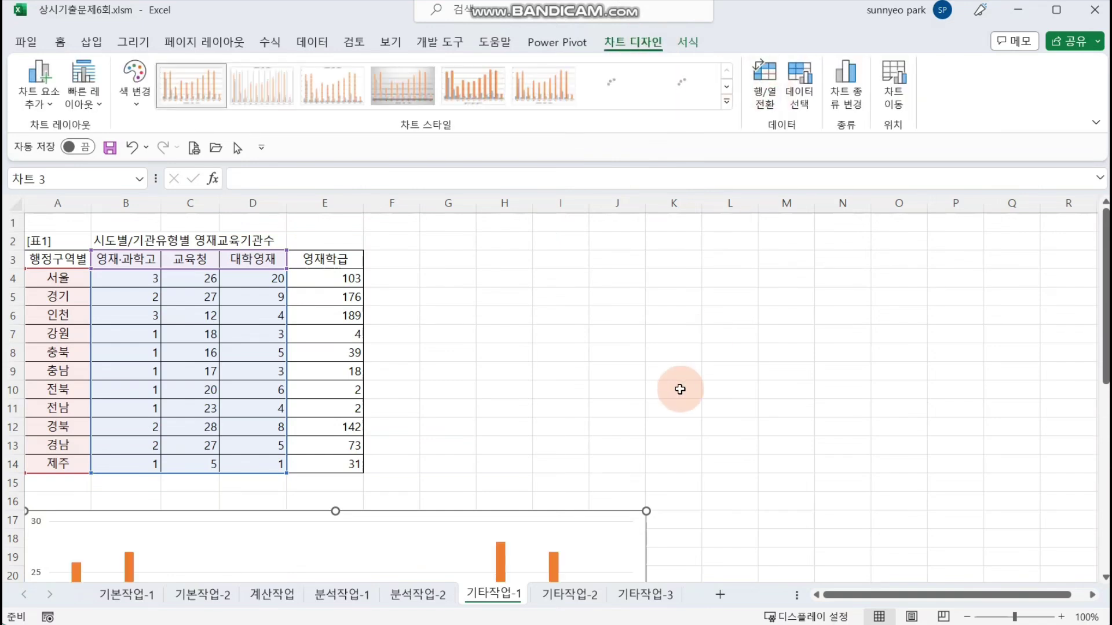
scroll(678, 385, down, 5)
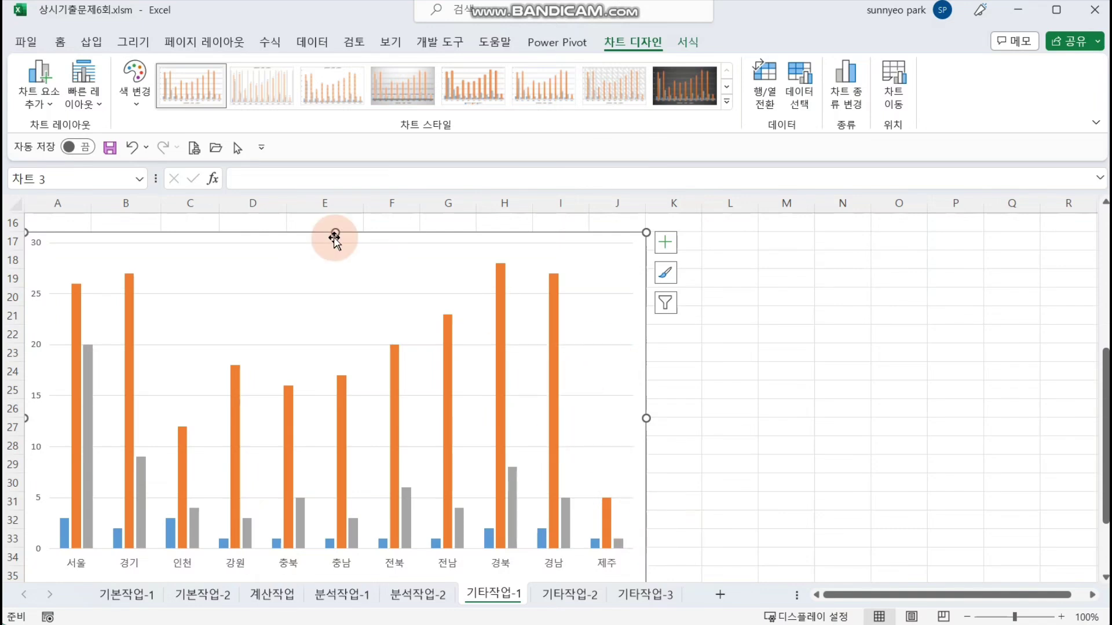
Add a chart title above the chart and link it to cell B2 of the 기타작업-1 sheet.
click(42, 98)
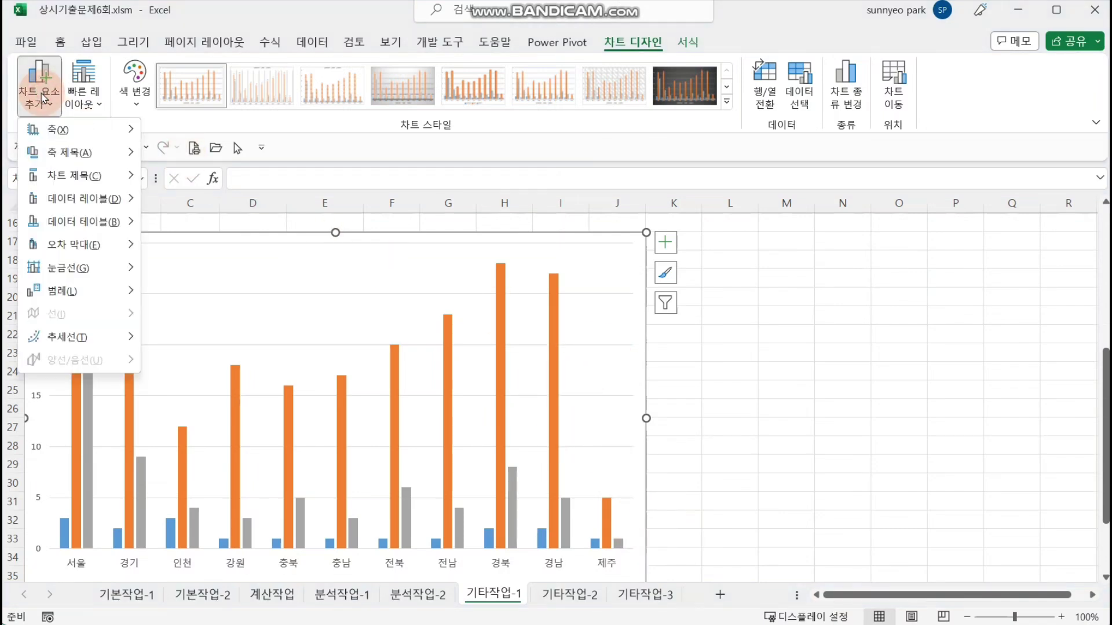
mouse_move(92, 176)
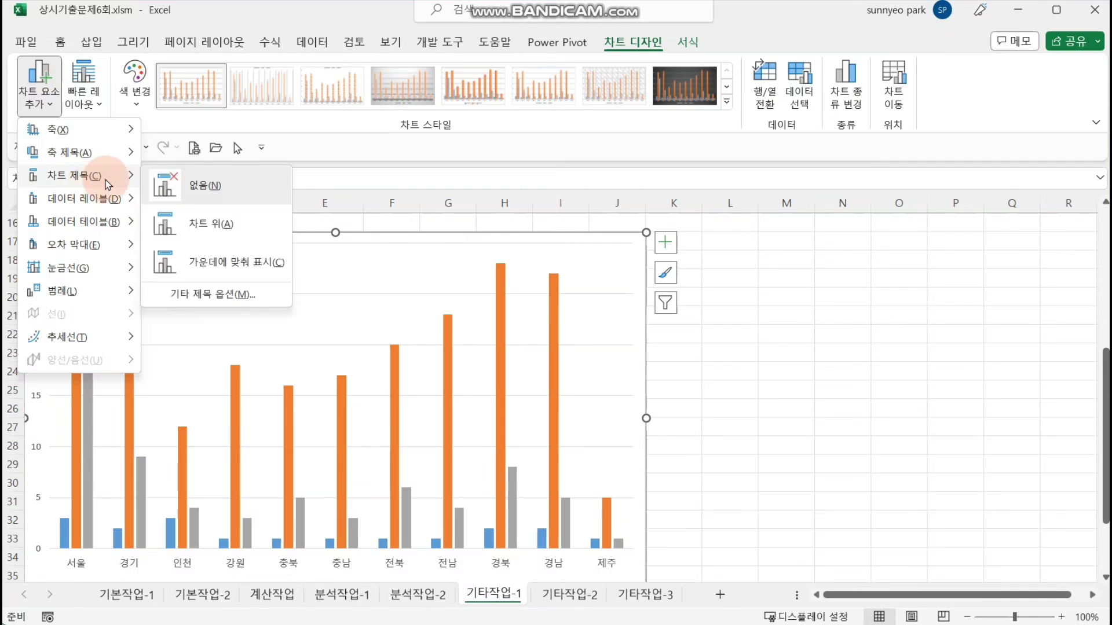
click(229, 222)
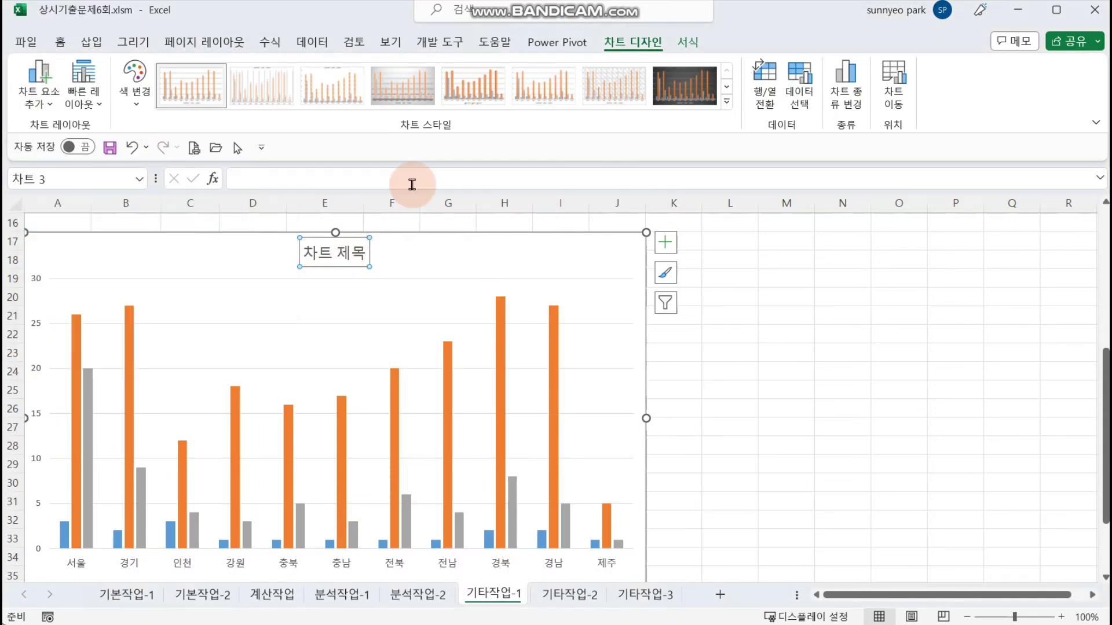
click(411, 184)
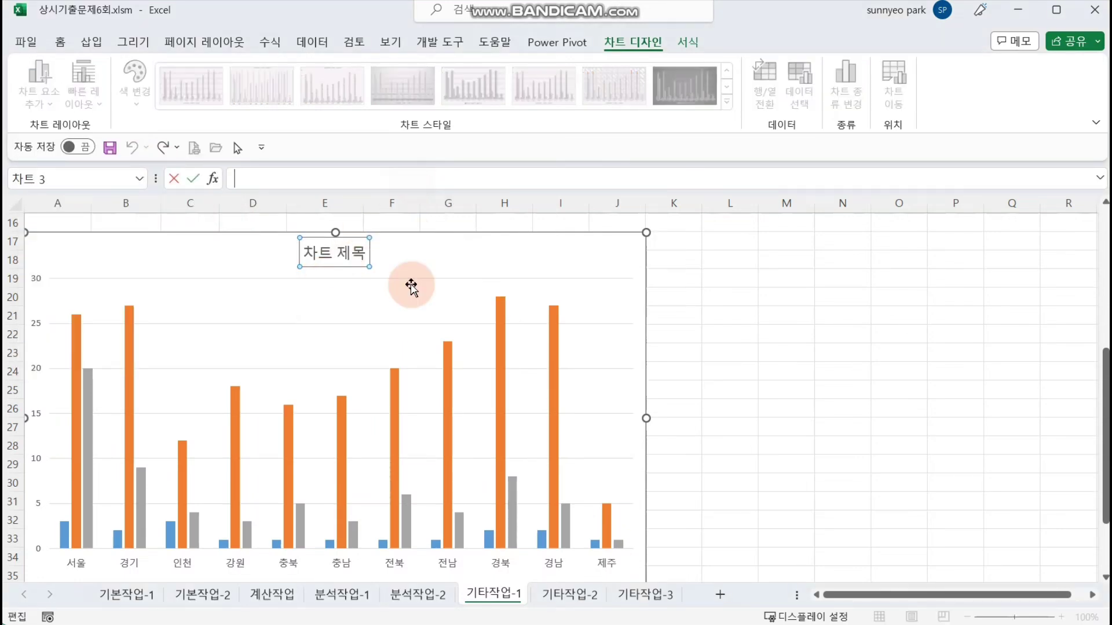
text(=)
scroll(411, 285, up, 5)
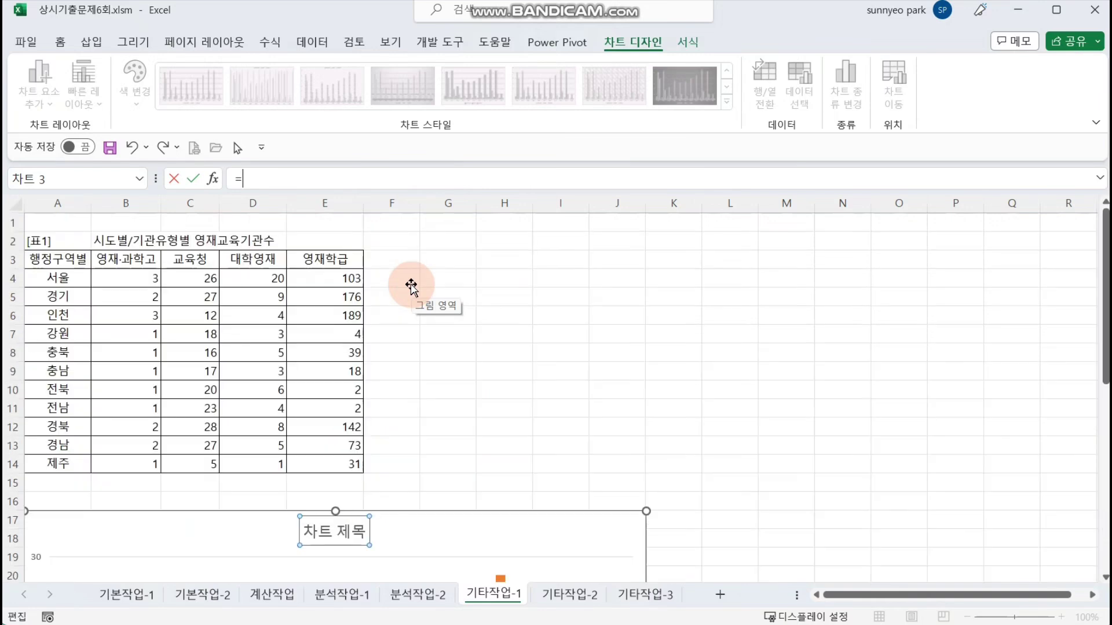
click(132, 239)
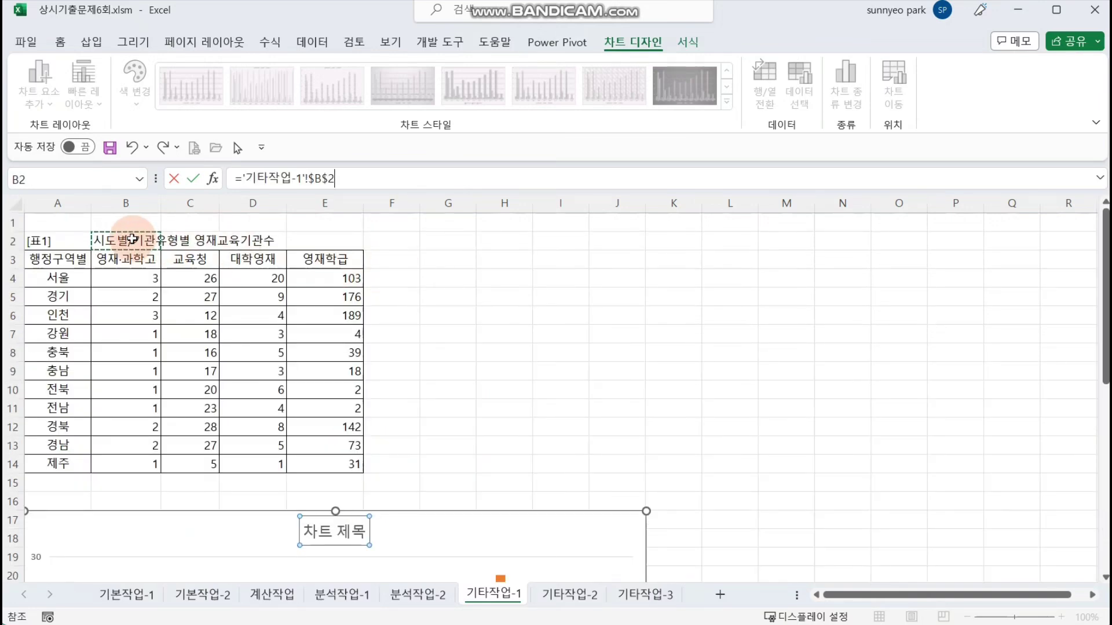
key(Return)
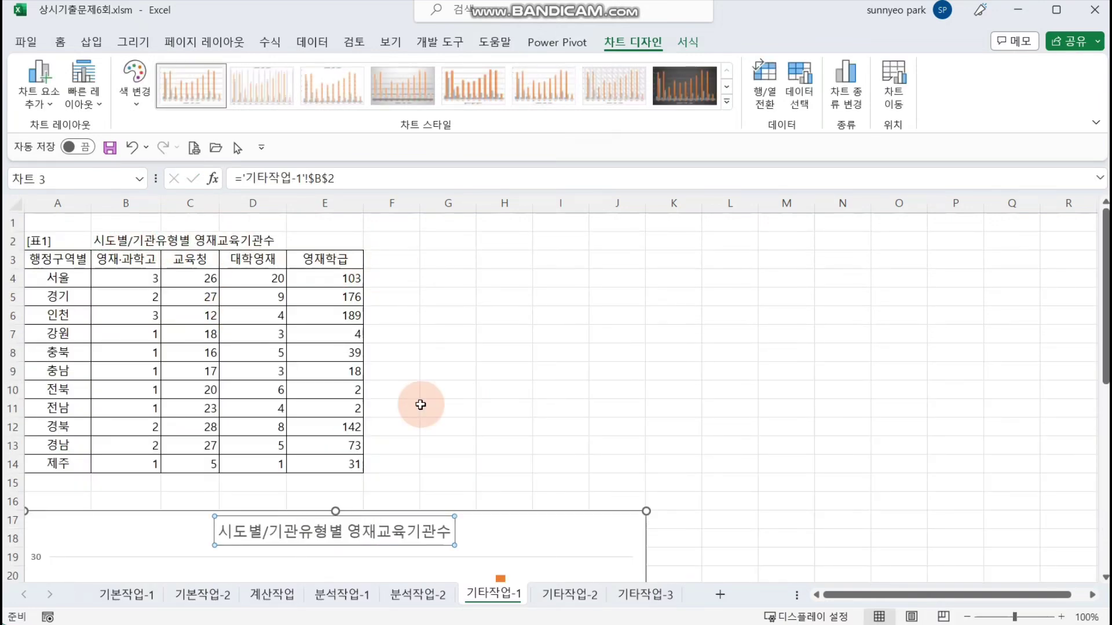
Apply the light gold theme shape style from the fourth row of theme styles to the chart title.
scroll(424, 404, down, 3)
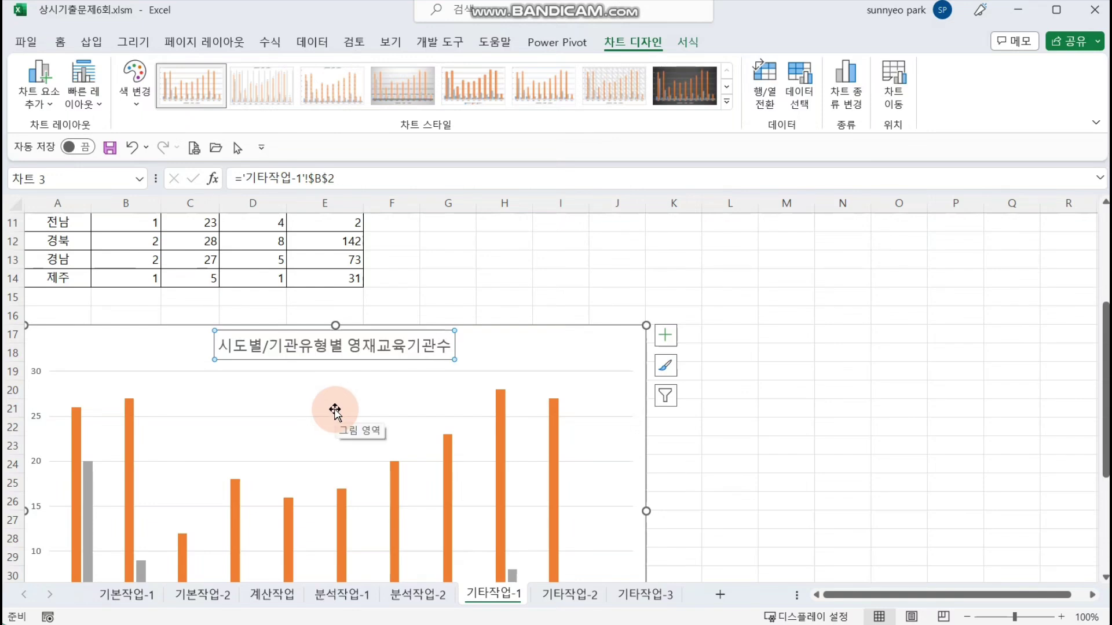
click(689, 43)
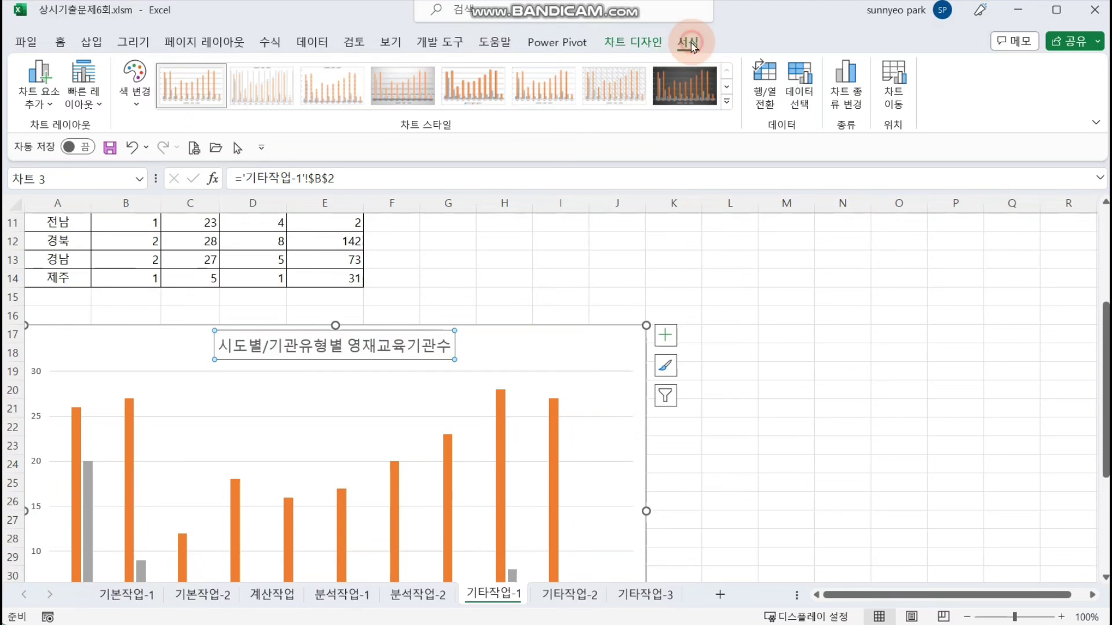
click(425, 107)
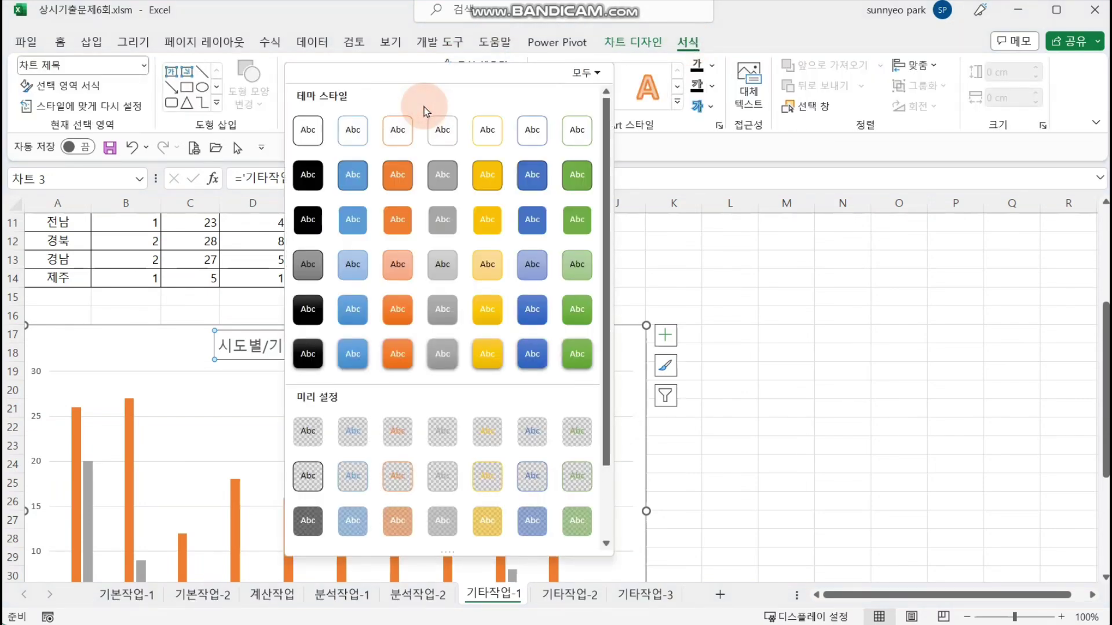
click(496, 281)
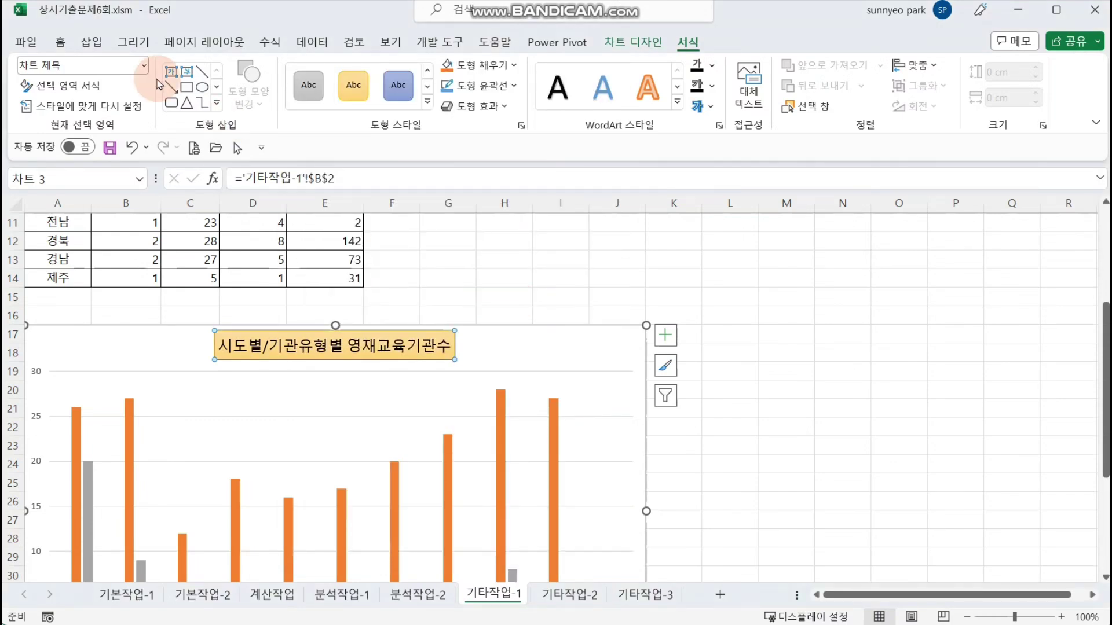
Set the chart title's font to 궁서체.
click(63, 42)
click(134, 67)
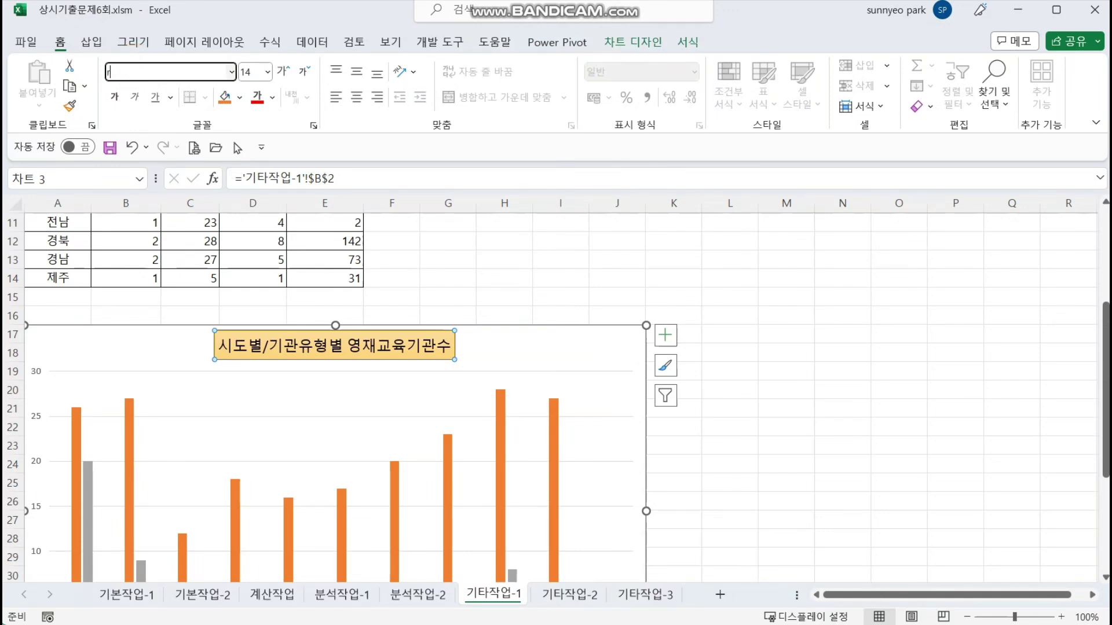
text(궁서체)
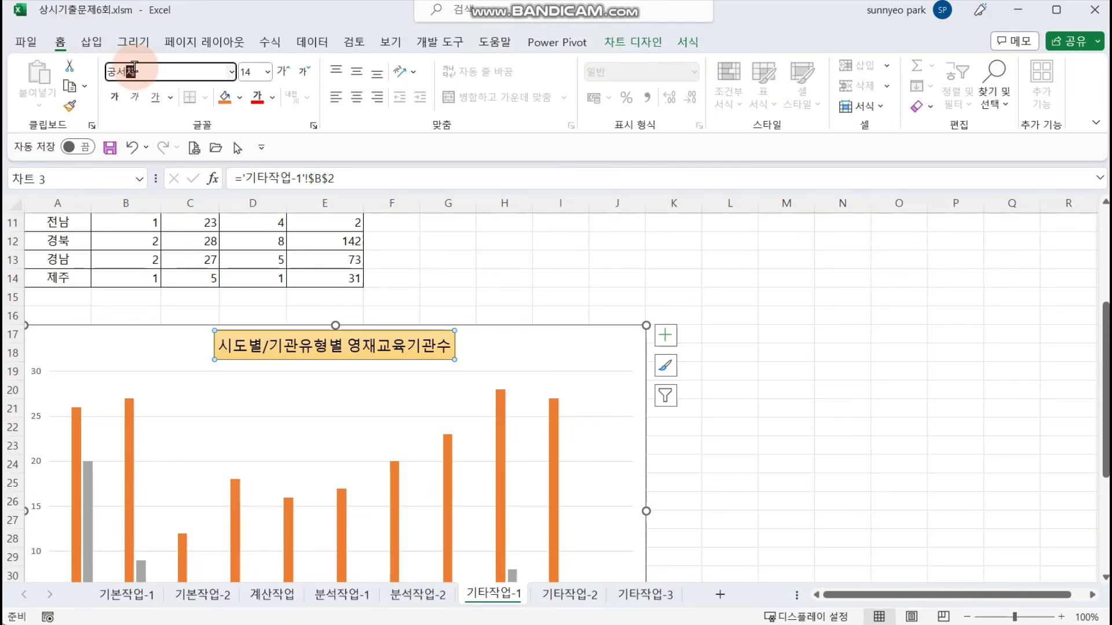
key(Return)
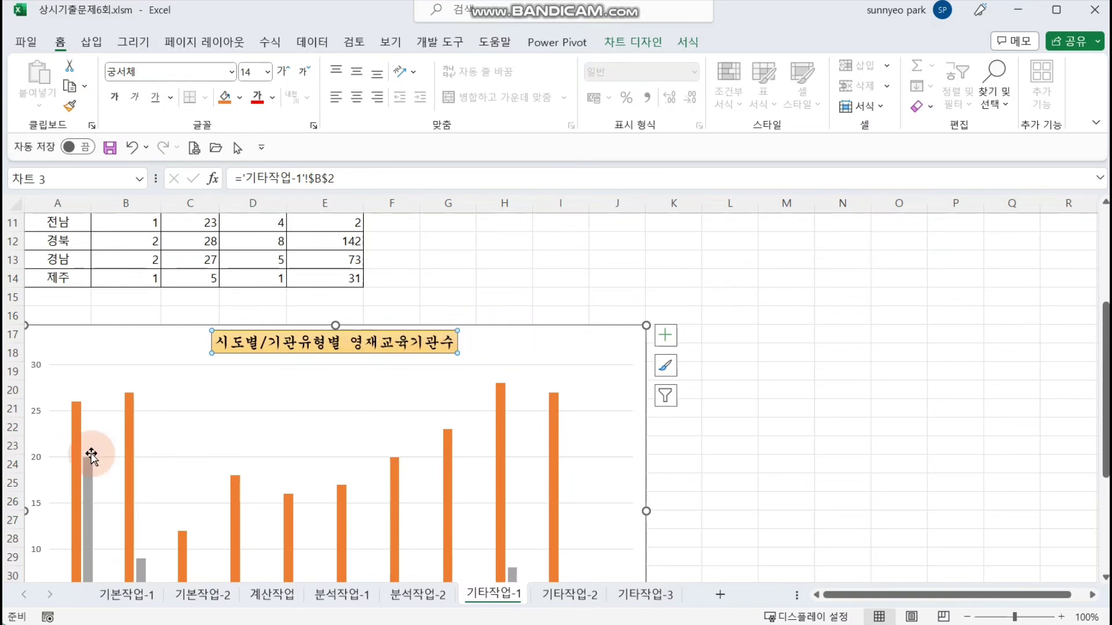
Fix the vertical value axis at a maximum of 30 and a major unit of 5.
click(41, 460)
scroll(268, 449, down, 2)
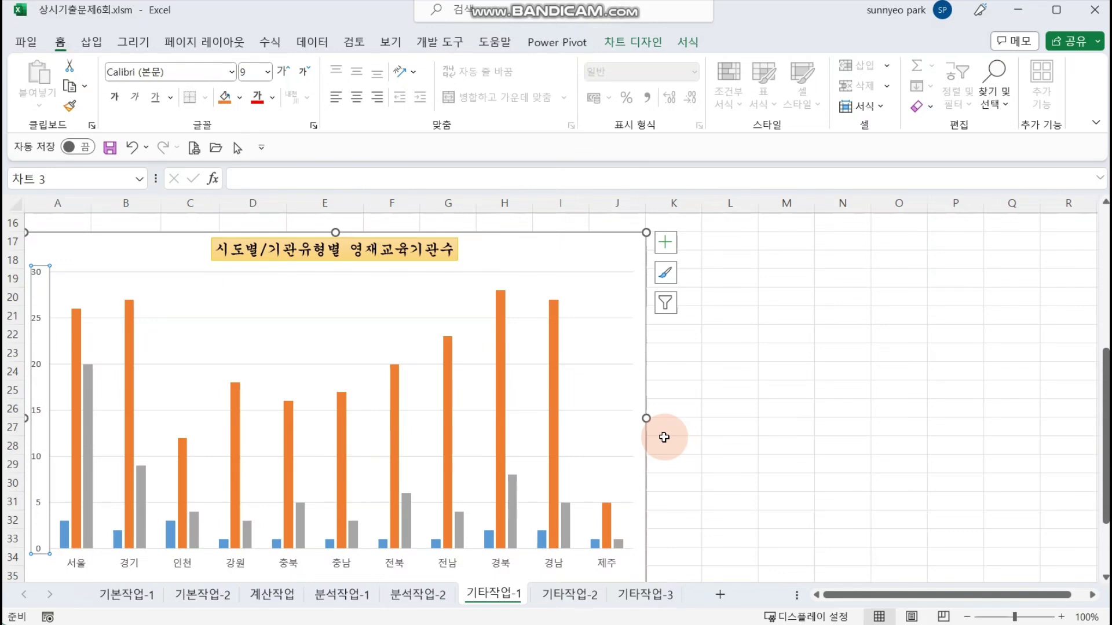
right_click(38, 320)
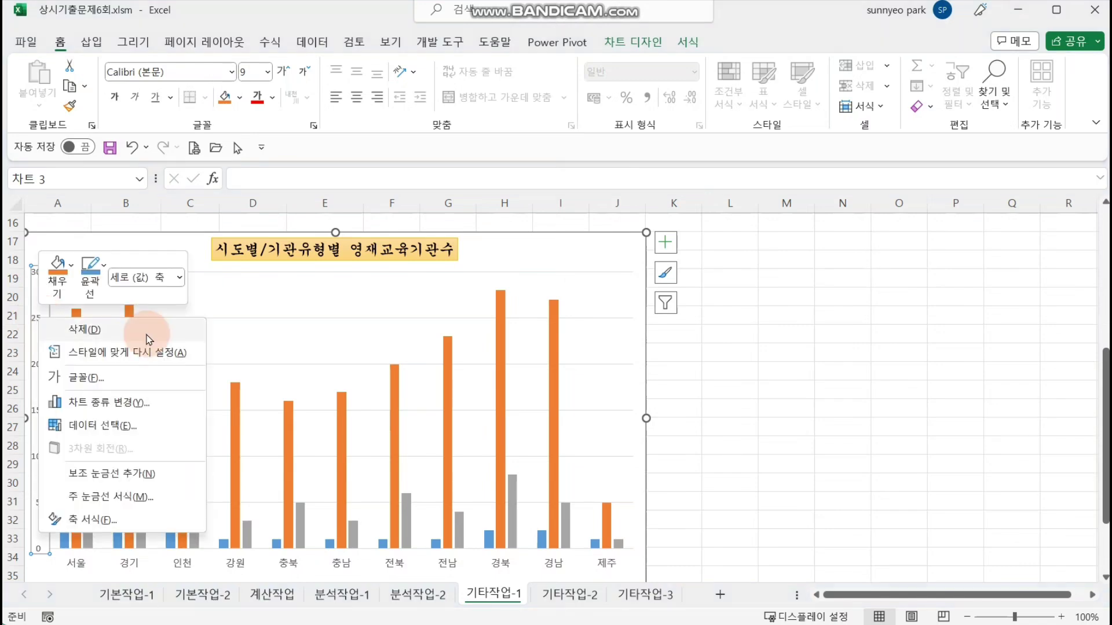
click(147, 513)
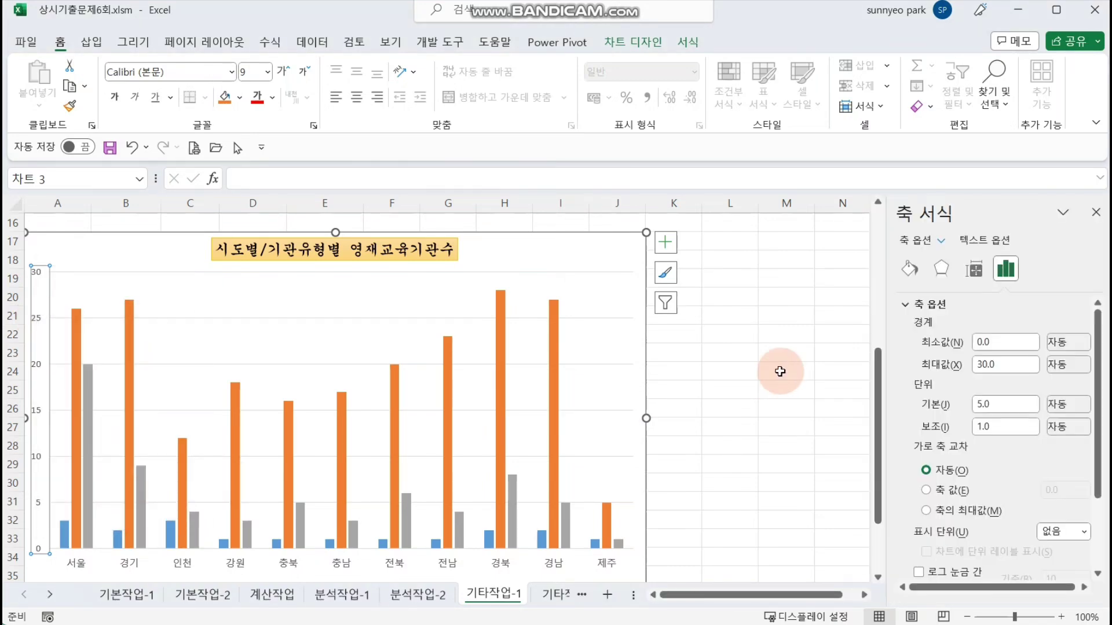
click(1003, 268)
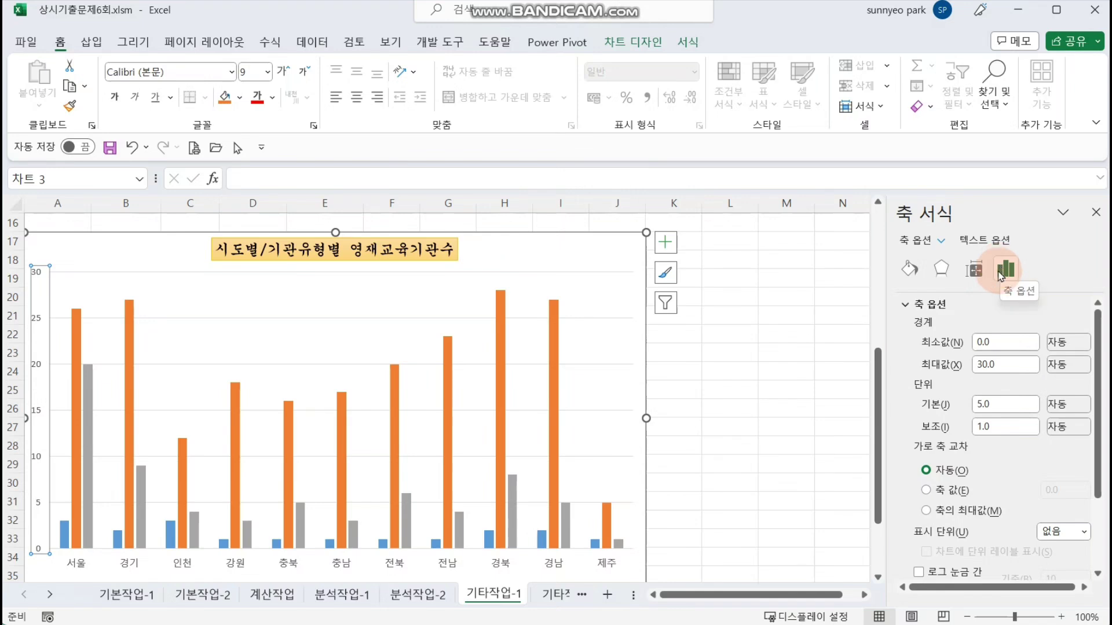
drag(1010, 365, 938, 368)
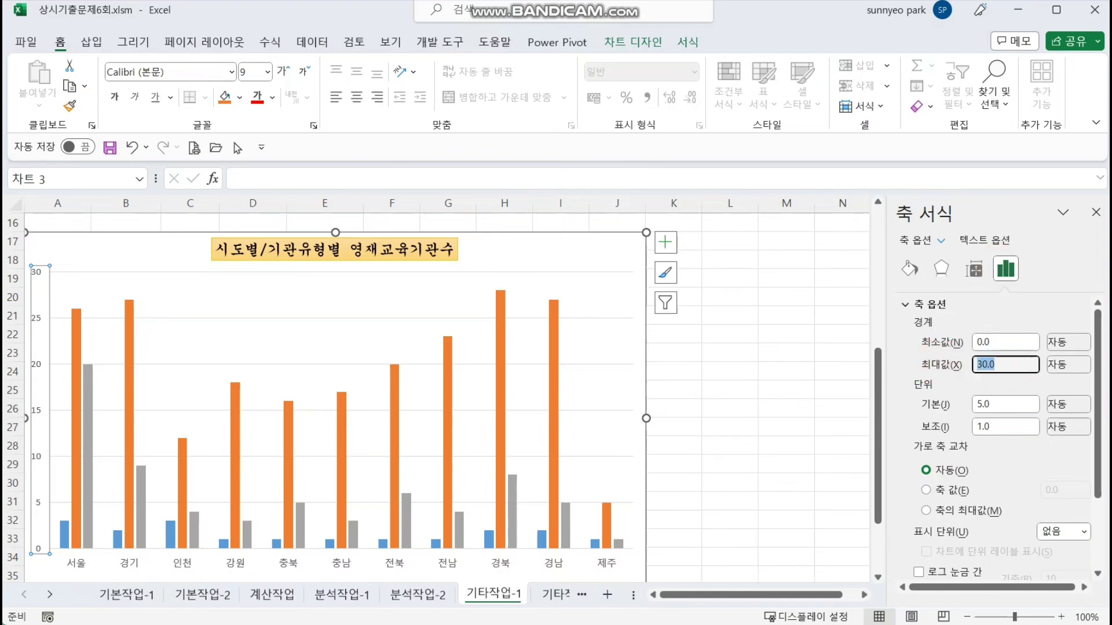
text(30)
key(Return)
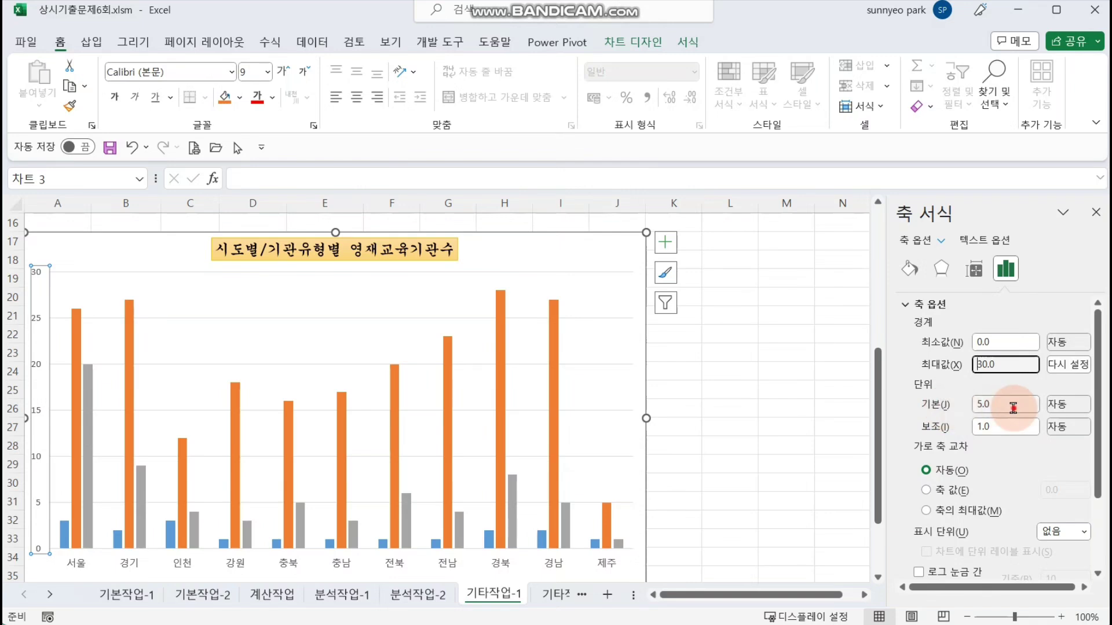
drag(1012, 405, 938, 405)
text(5)
key(Return)
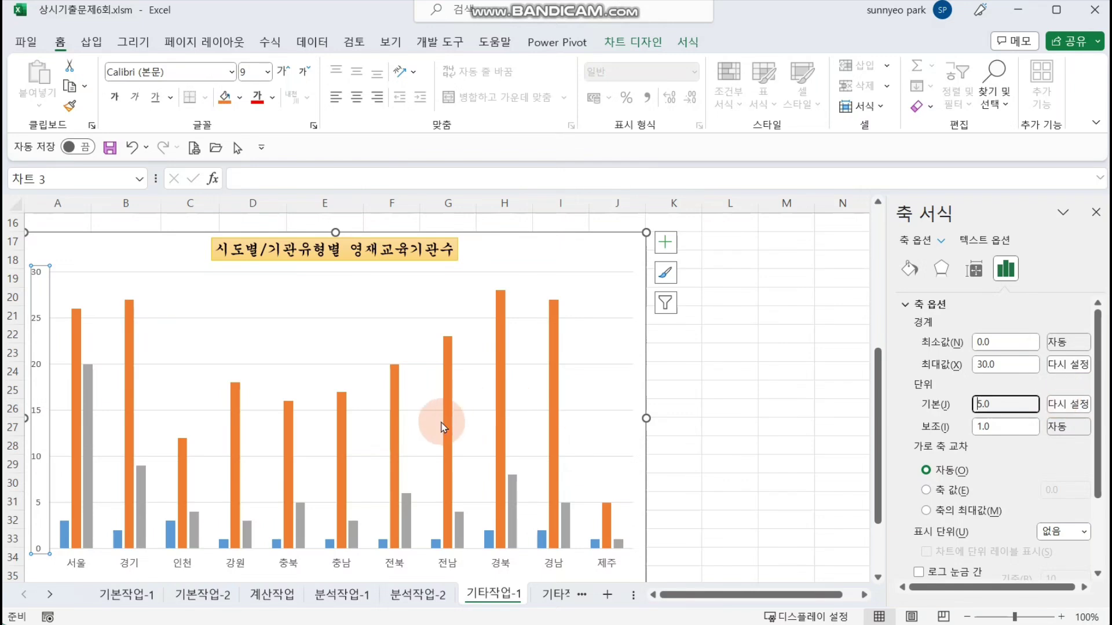
scroll(442, 422, down, 2)
click(770, 405)
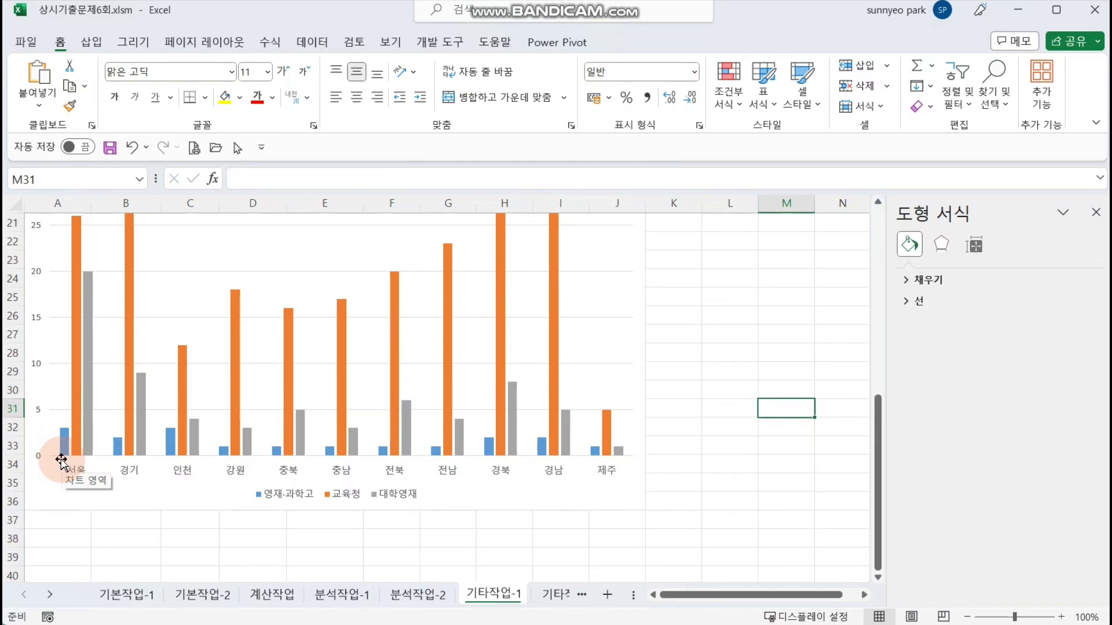
Make the horizontal axis cross the vertical value axis at the axis value 5.
click(36, 365)
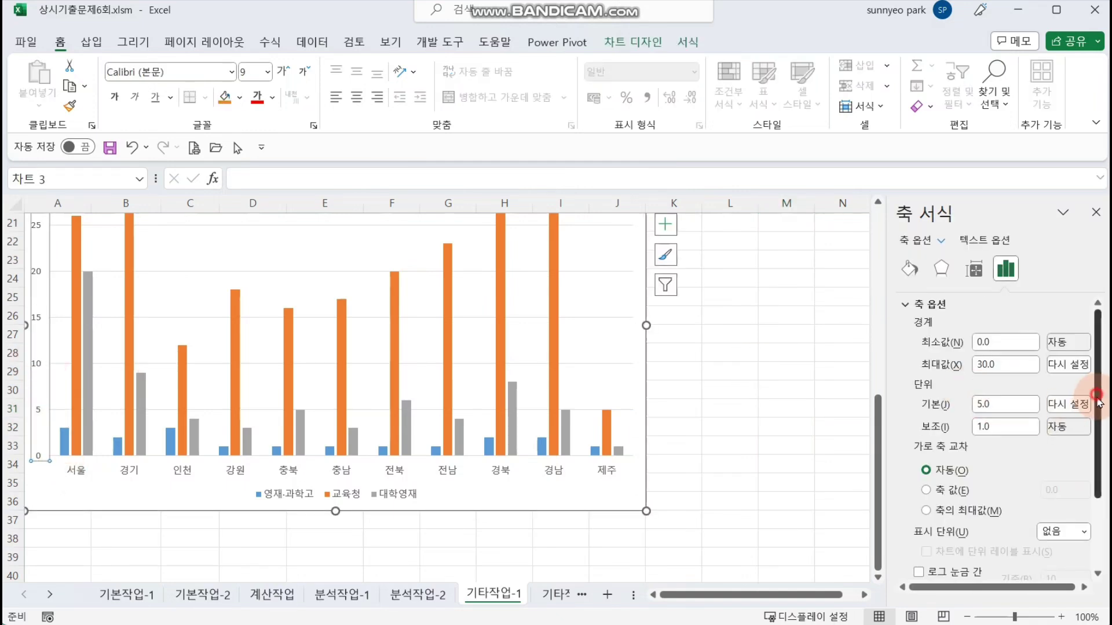
drag(1096, 400, 1065, 459)
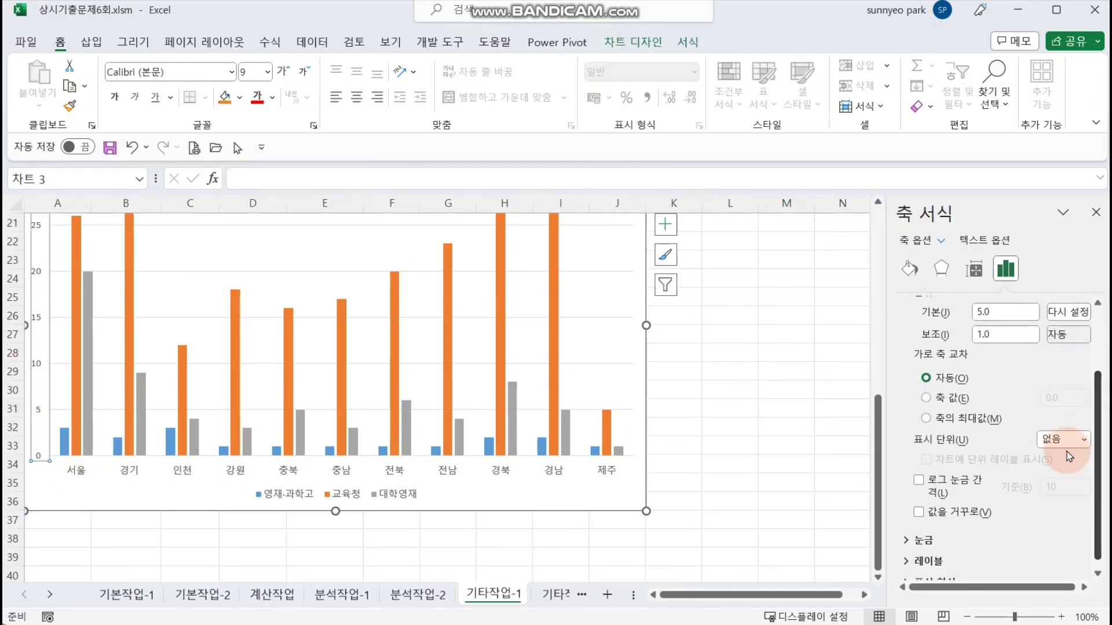
click(962, 398)
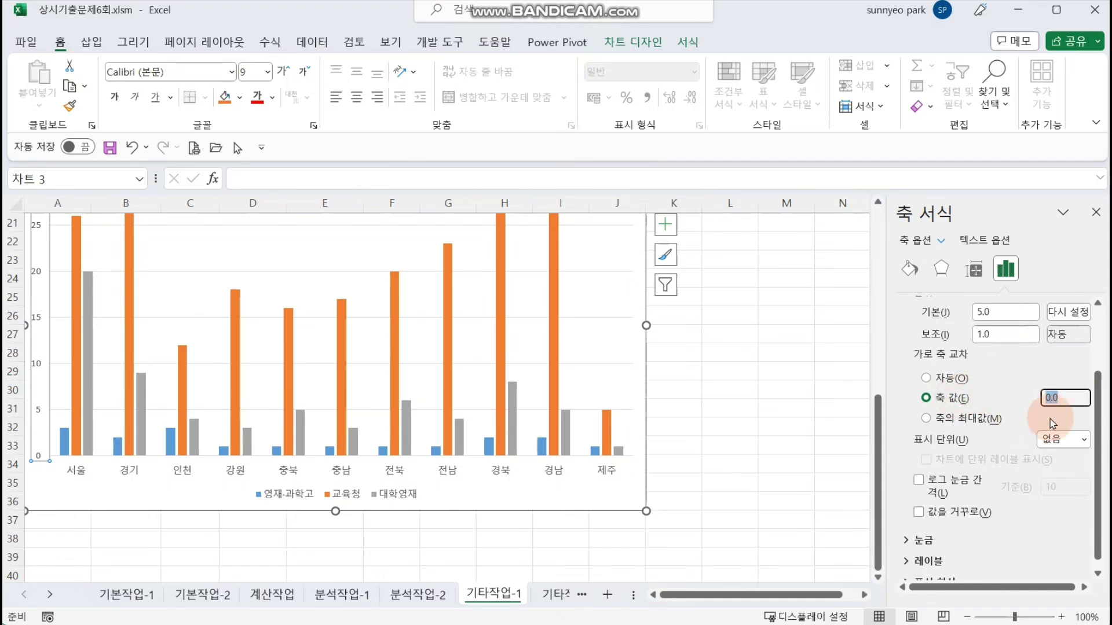
text(5)
key(Return)
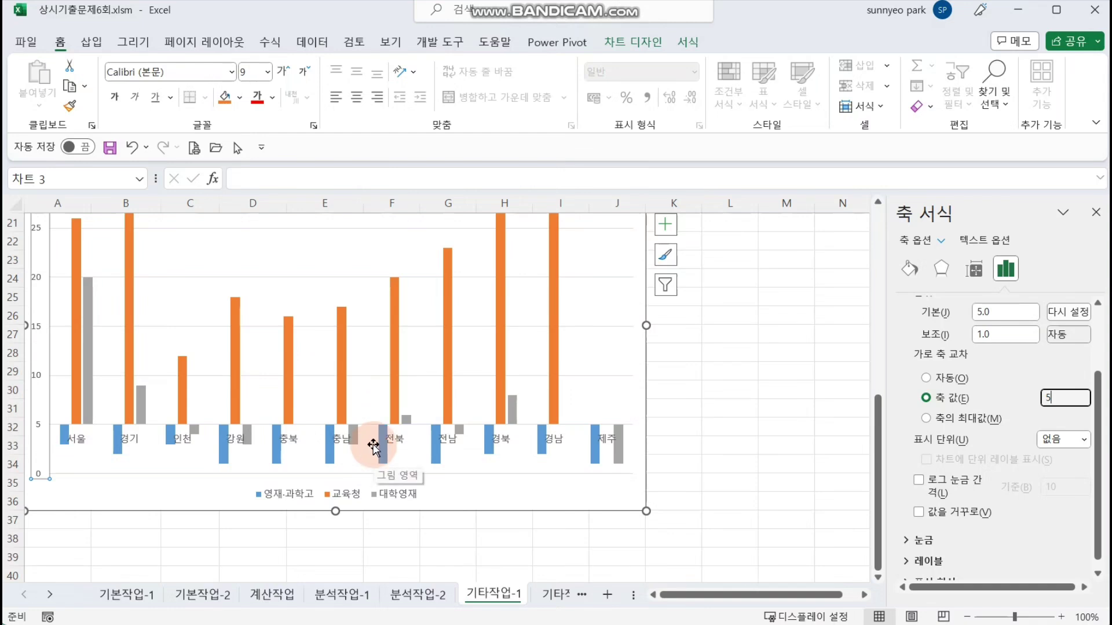
Set the column series' overlap to 30% and their gap width to 0%.
click(288, 367)
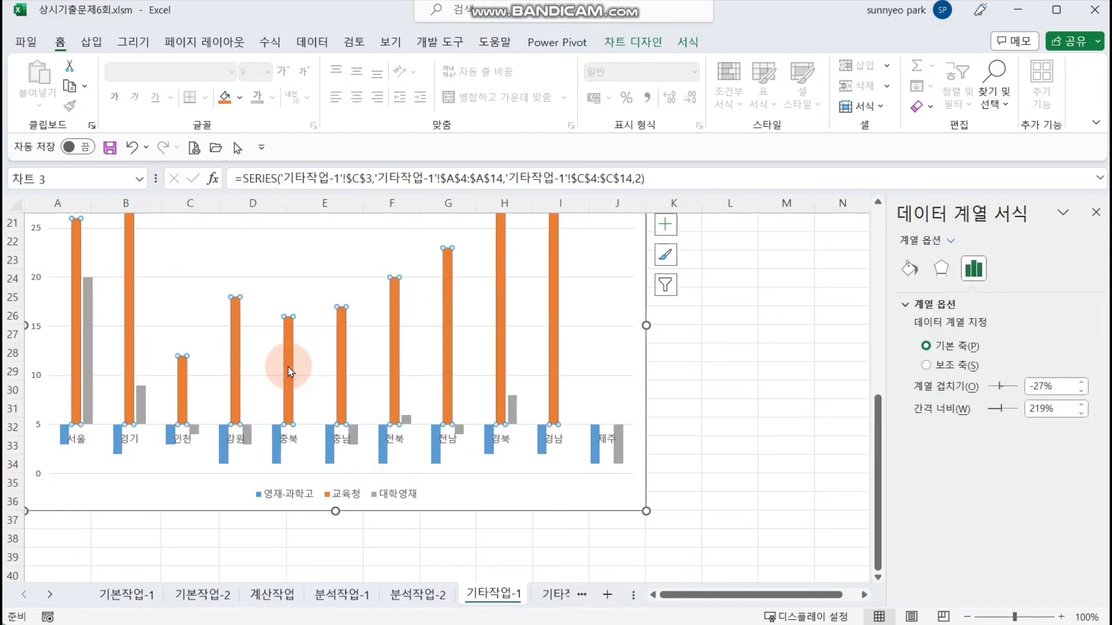
drag(1063, 386, 992, 394)
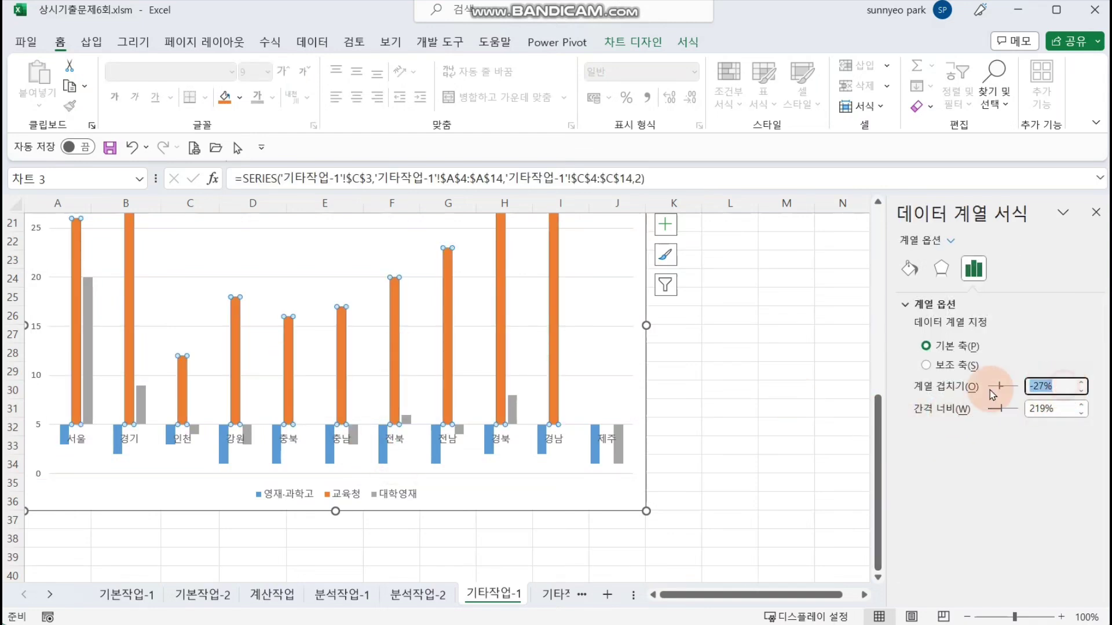
text(30)
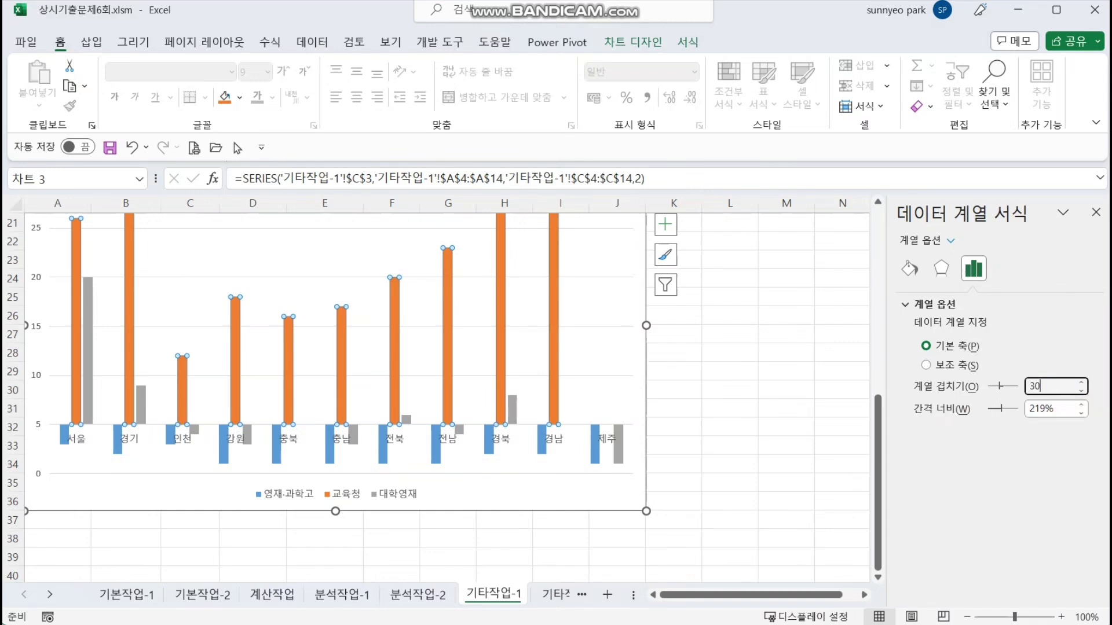
key(Return)
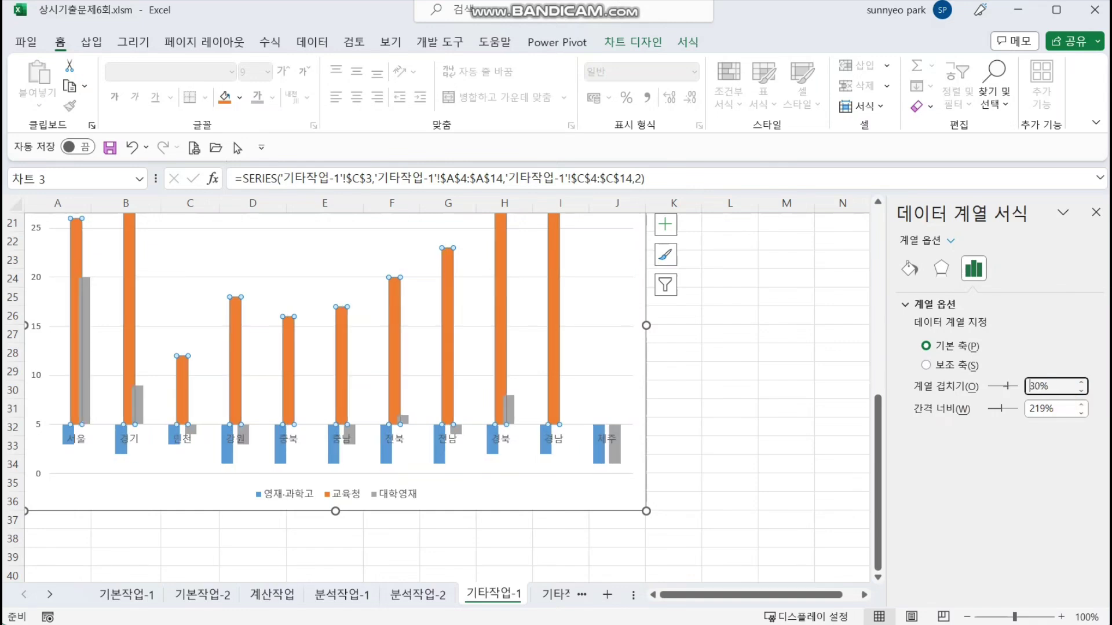
click(1058, 410)
drag(1058, 410, 1029, 422)
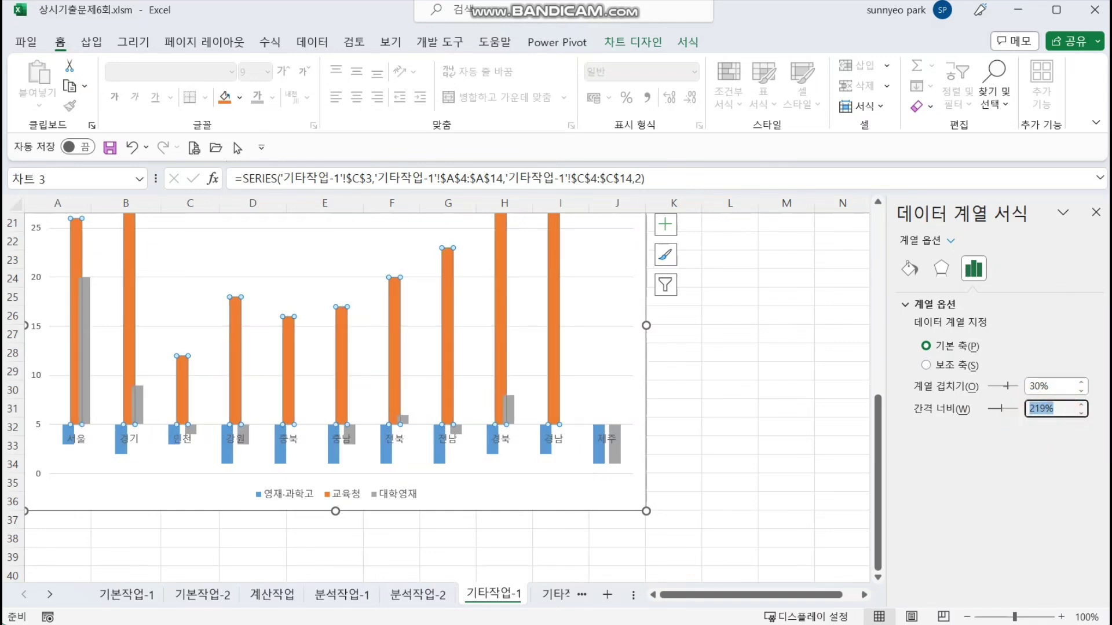
text(0)
key(Return)
click(747, 421)
click(587, 438)
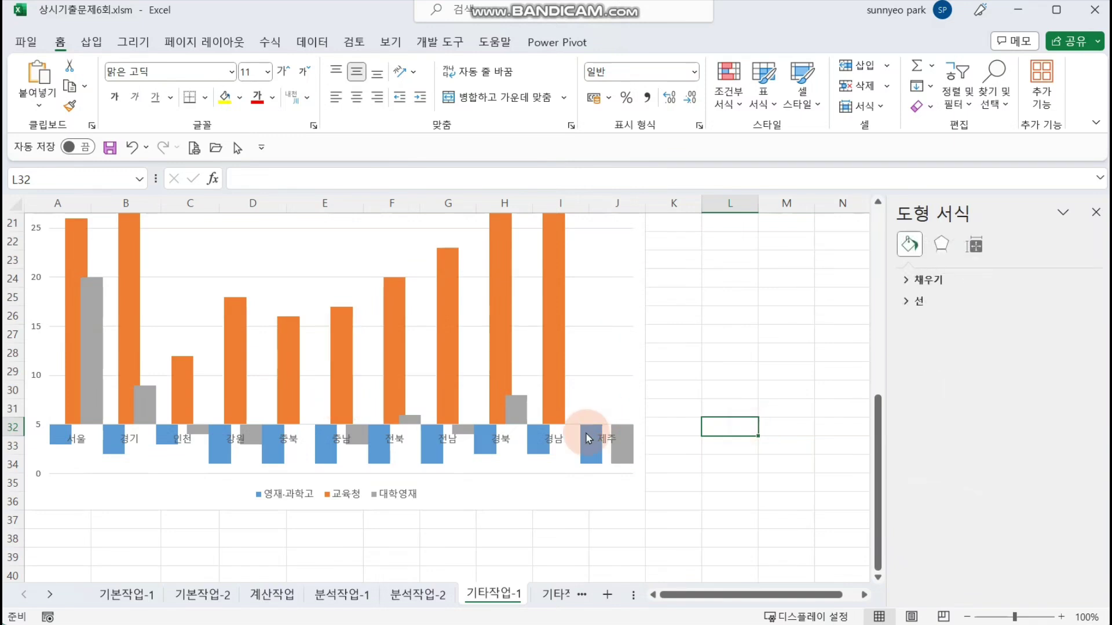
mouse_move(586, 438)
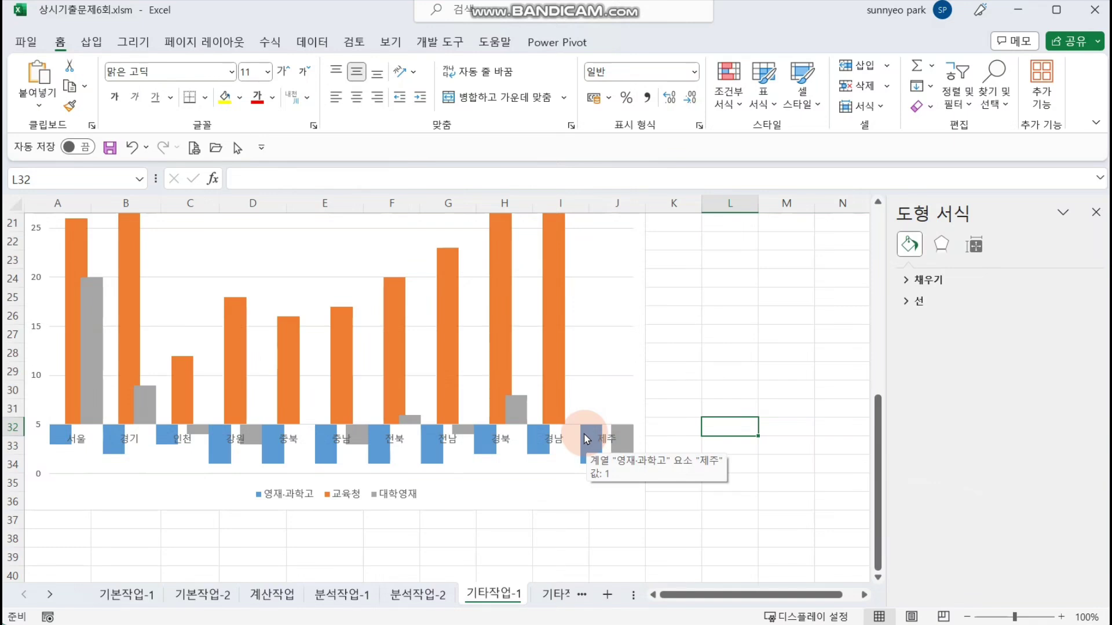
Add a data label to the 교육청 series' 경북 column and include the series name in the label.
scroll(586, 439, up, 2)
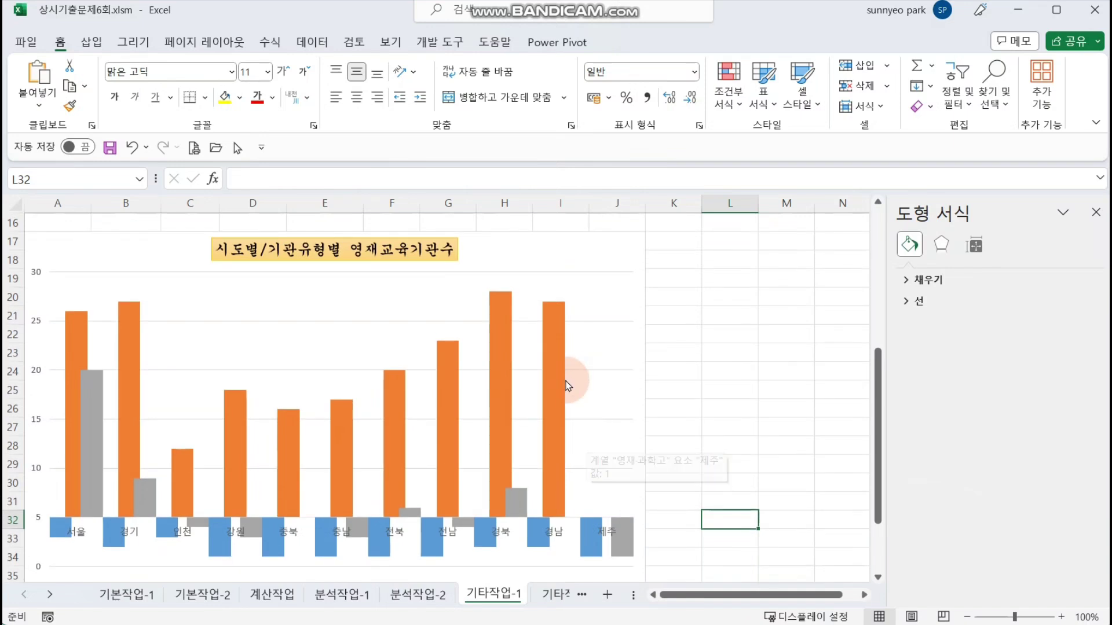
click(502, 381)
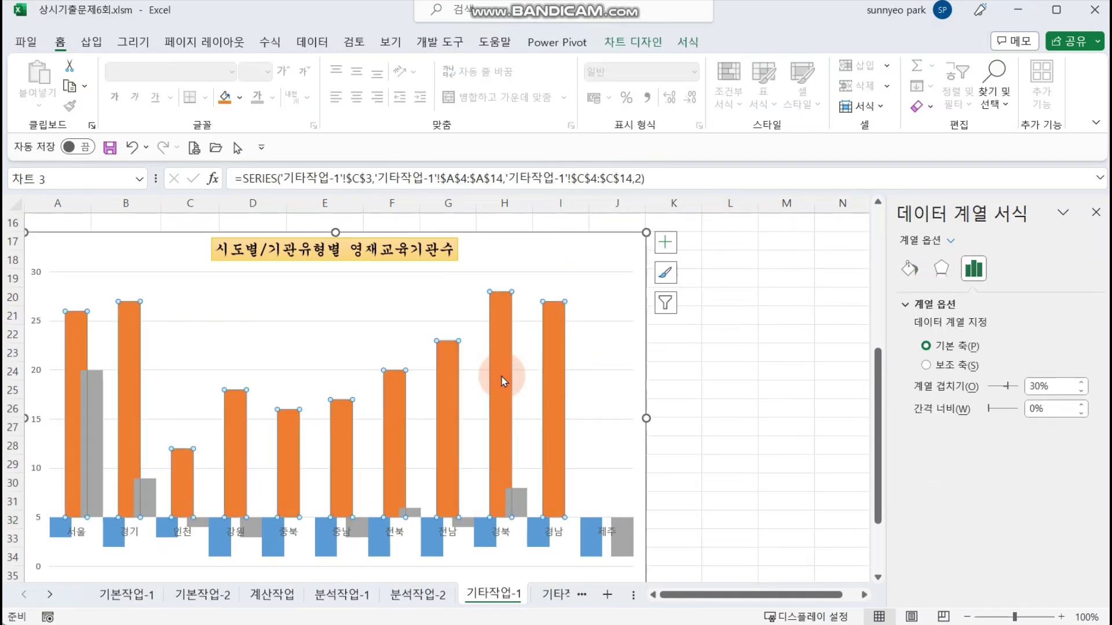
click(502, 380)
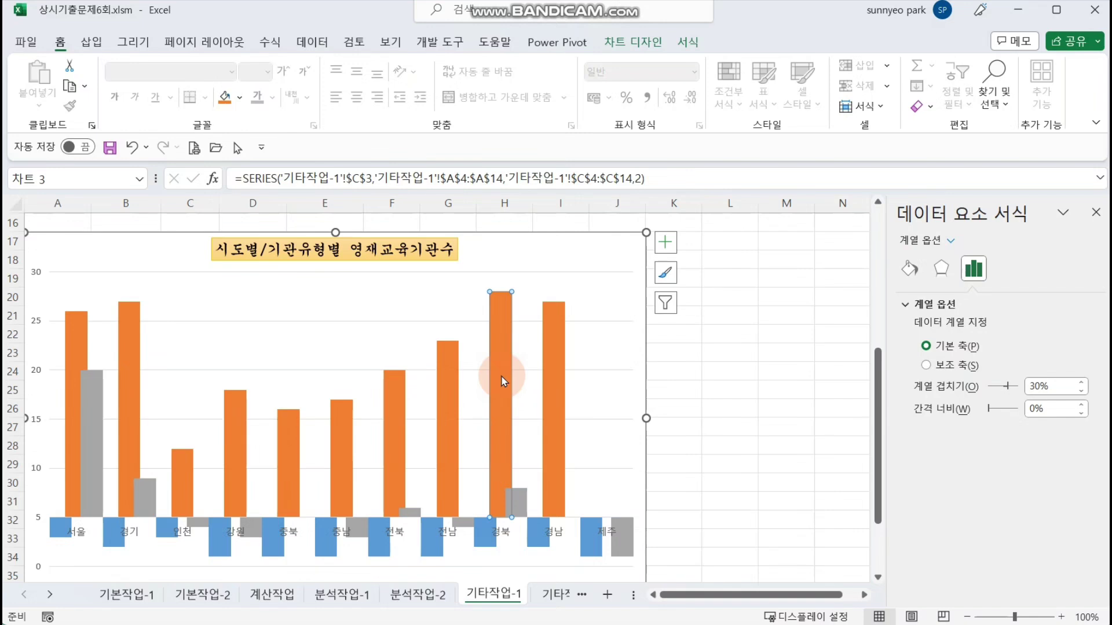
right_click(503, 379)
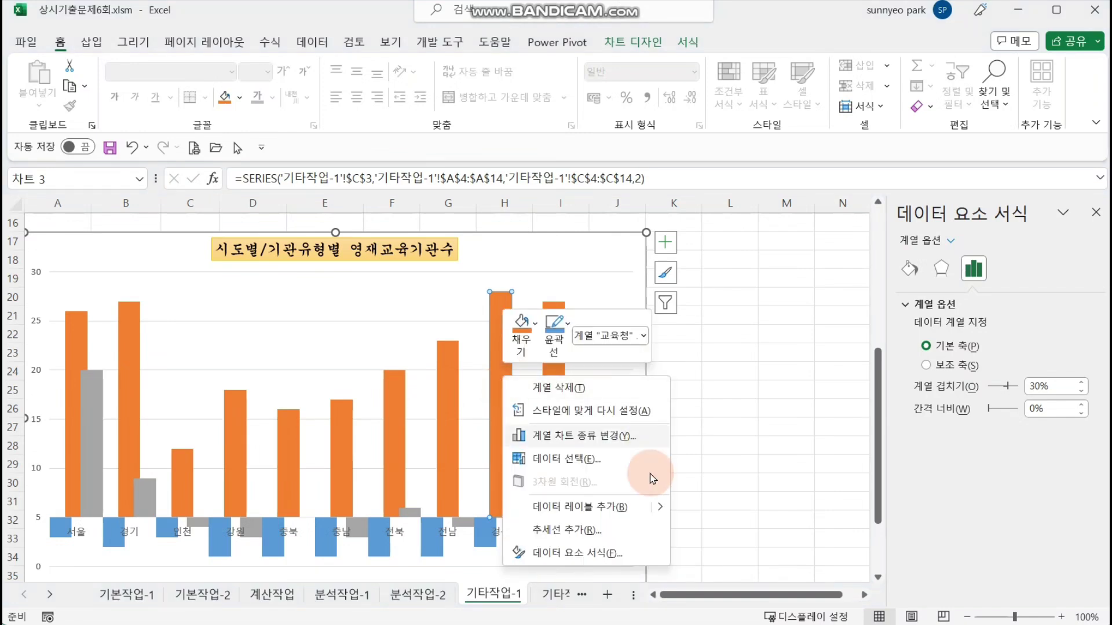
click(615, 508)
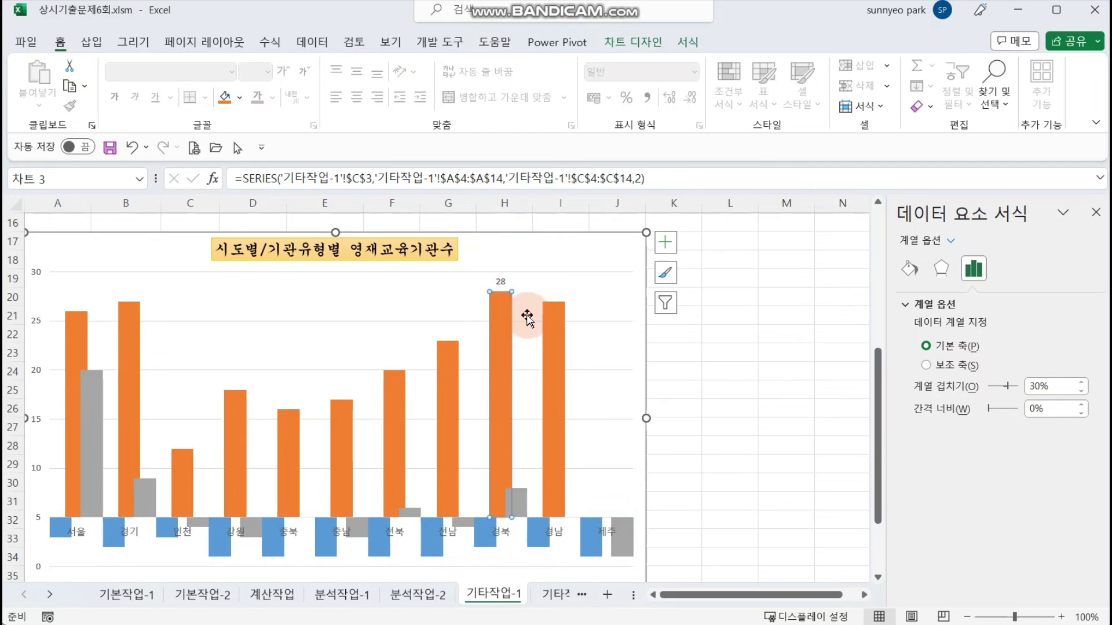
click(502, 282)
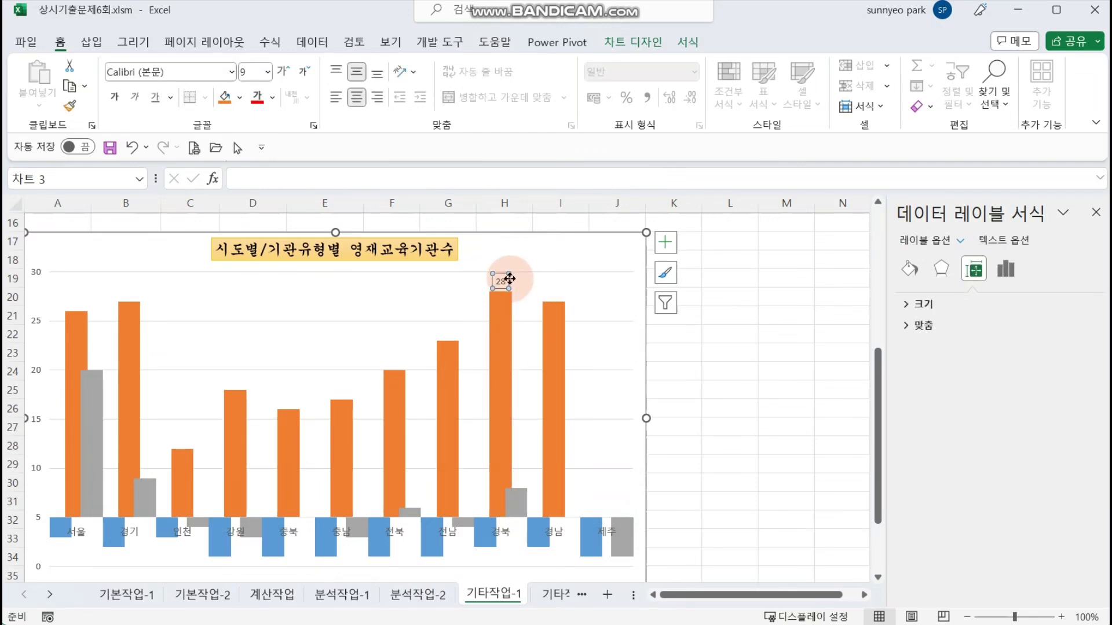
click(1013, 272)
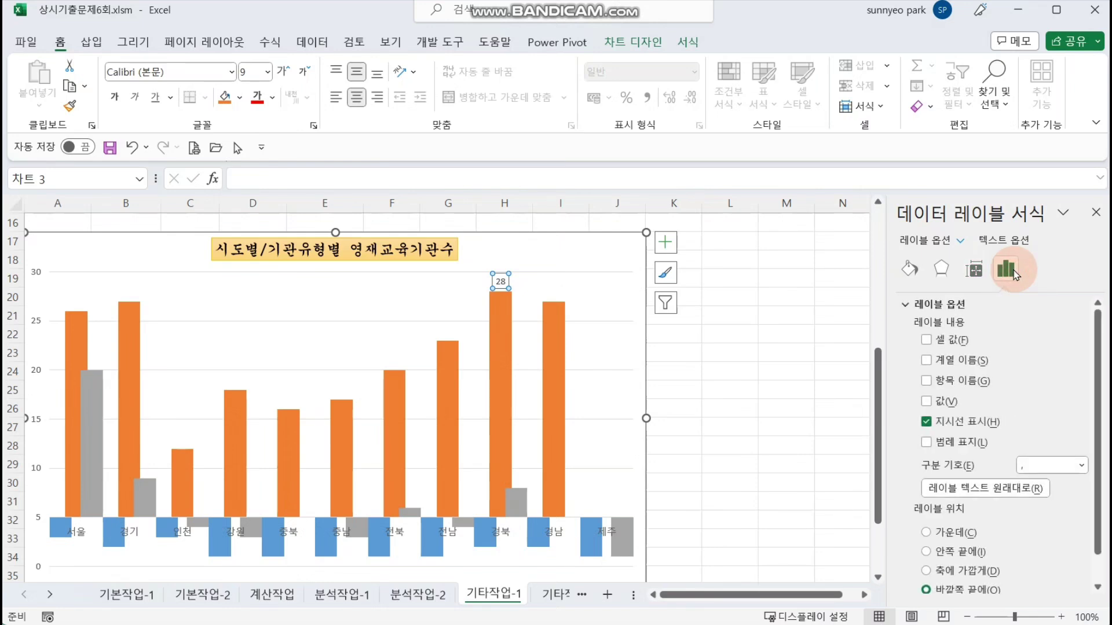
click(927, 360)
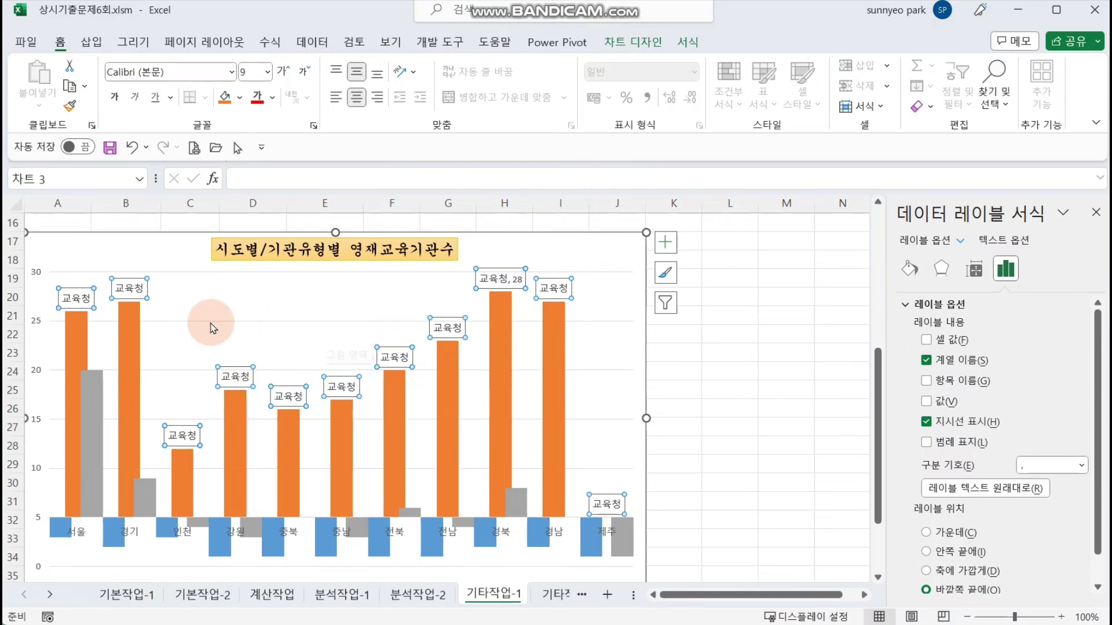
Delete the 교육청 series' data labels on the 서울, 경기, 인천, 강원 and 충북 columns one by one.
click(66, 293)
key(Delete)
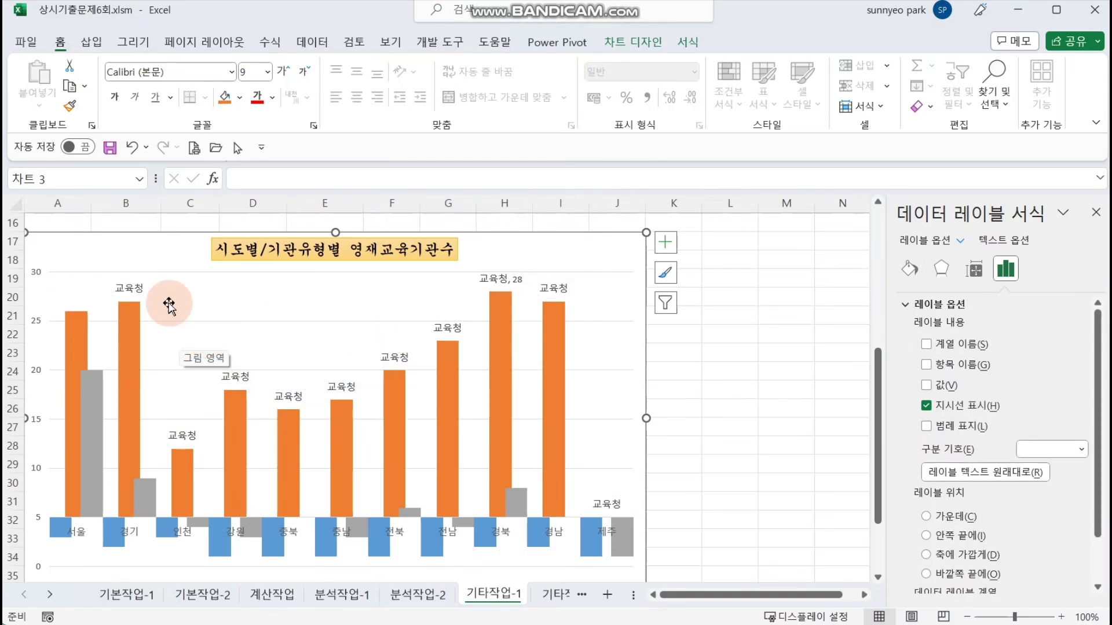
click(129, 288)
key(Delete)
click(183, 435)
key(Delete)
click(237, 376)
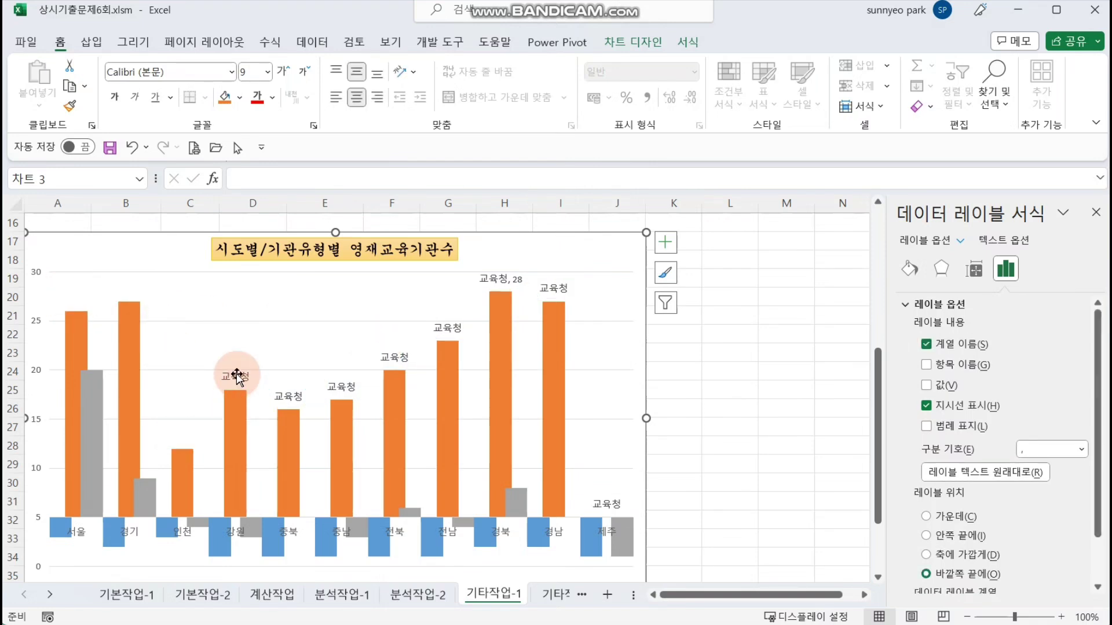
key(Delete)
click(288, 396)
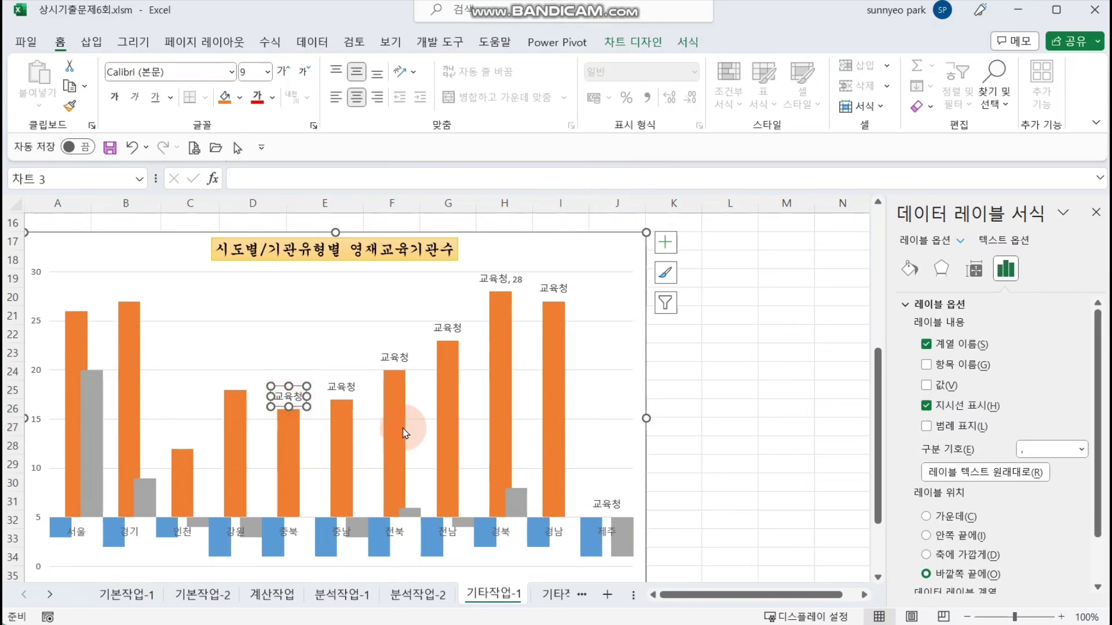
key(Delete)
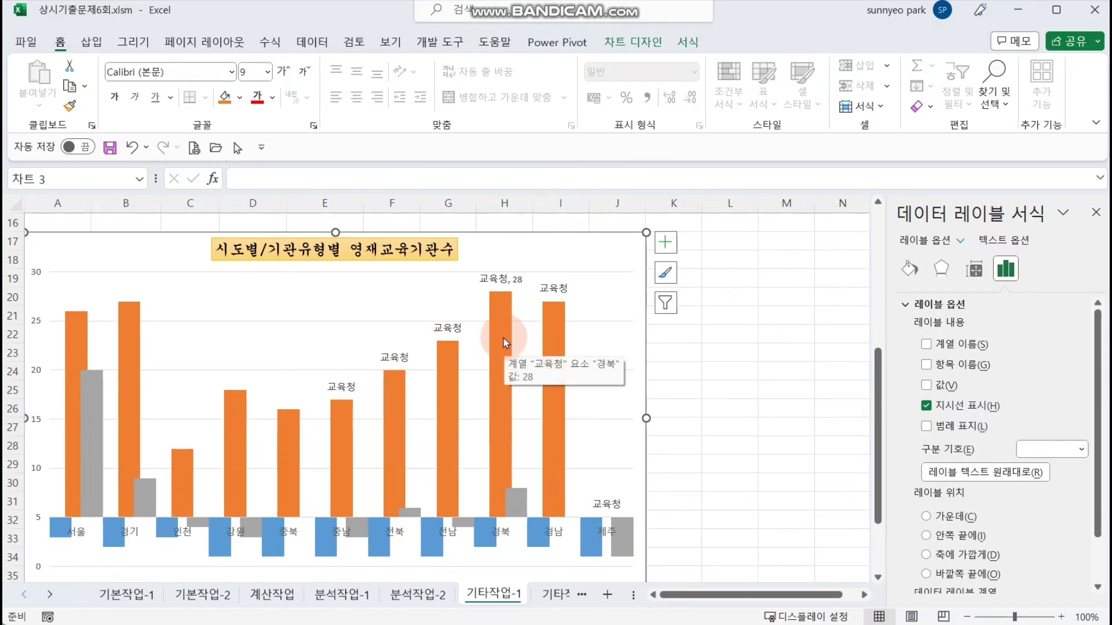
Remove all the remaining data labels of the 교육청 series at once.
click(696, 360)
click(557, 291)
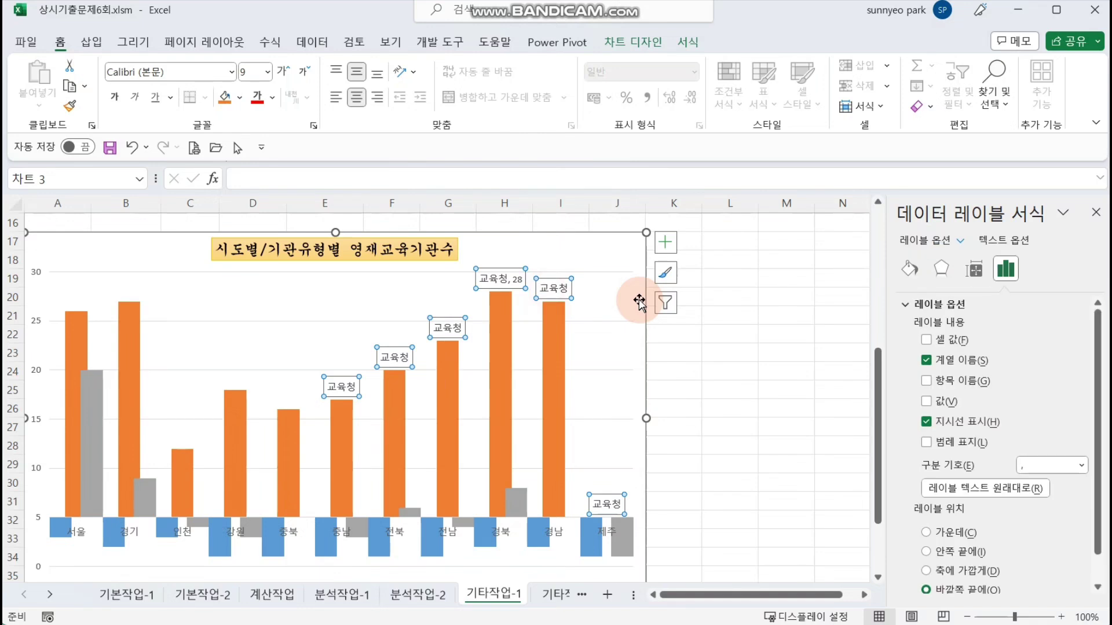
click(639, 301)
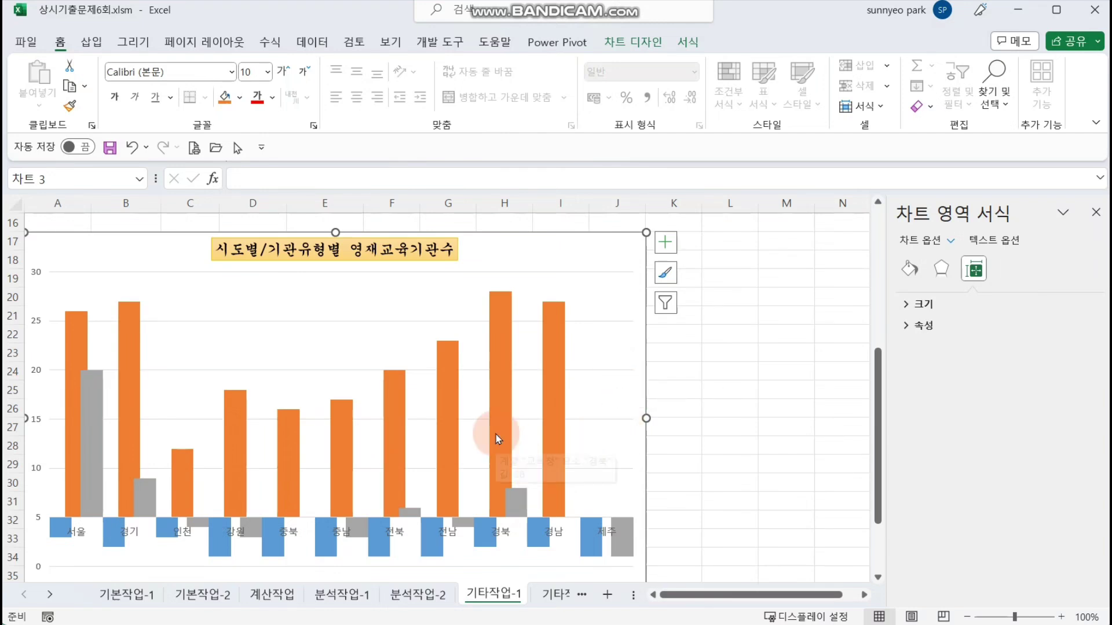
Add a data label to only the 교육청 series' 경북 column, showing the series name and value.
click(499, 404)
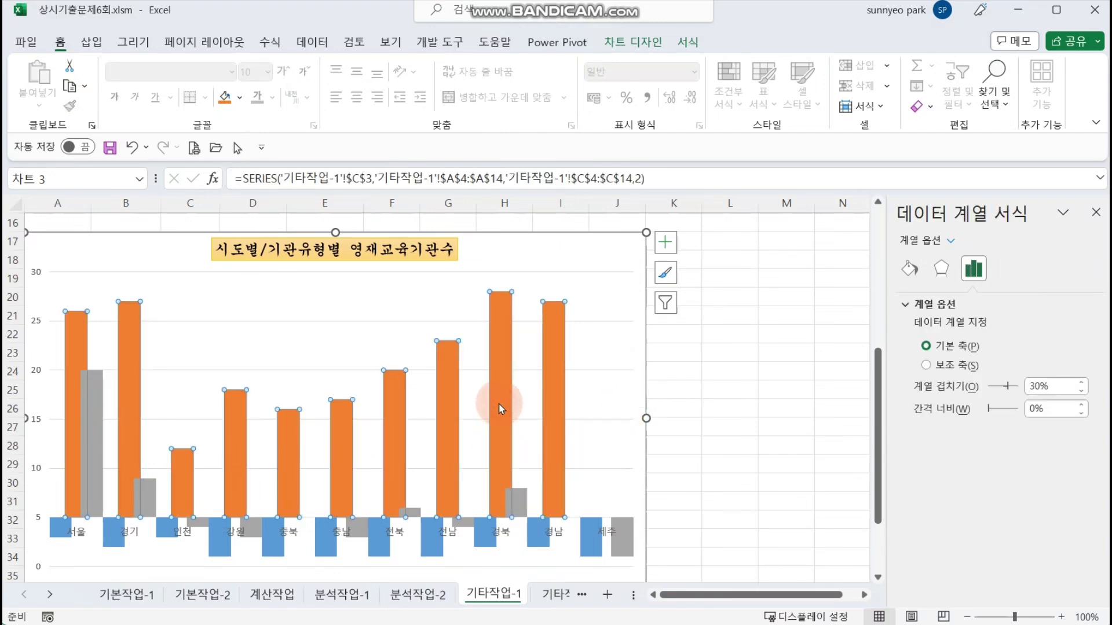
click(501, 406)
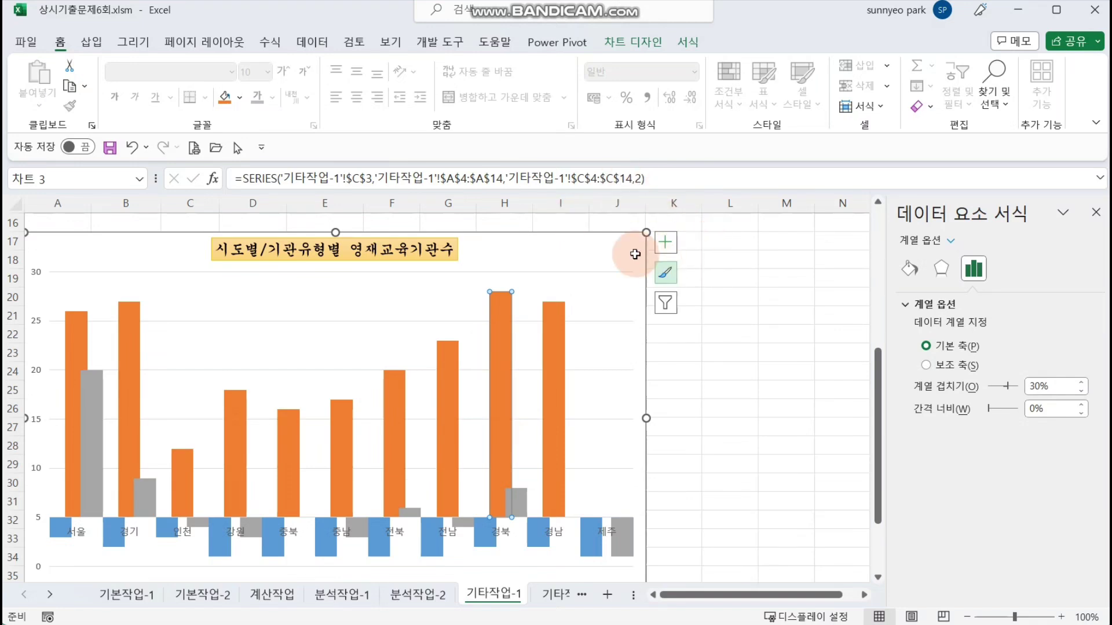
click(670, 241)
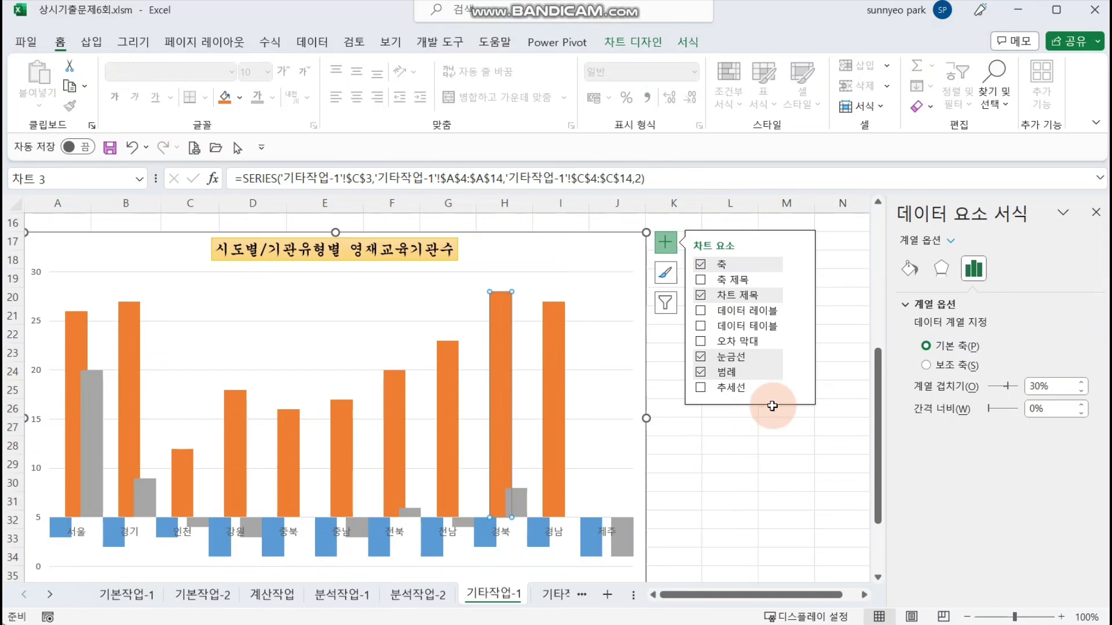
click(771, 313)
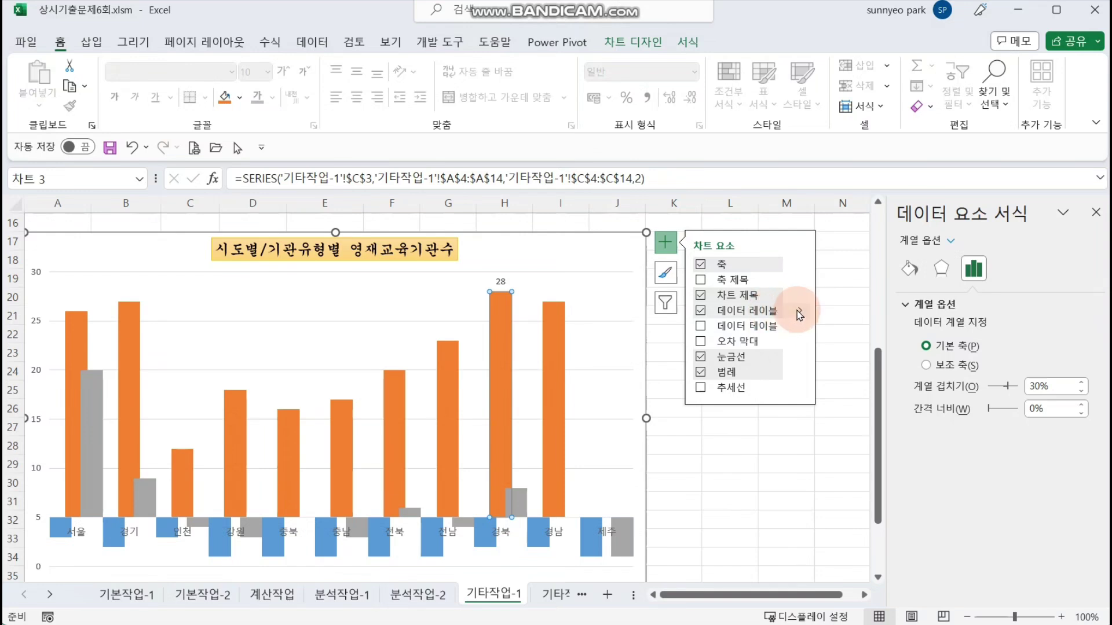
click(799, 314)
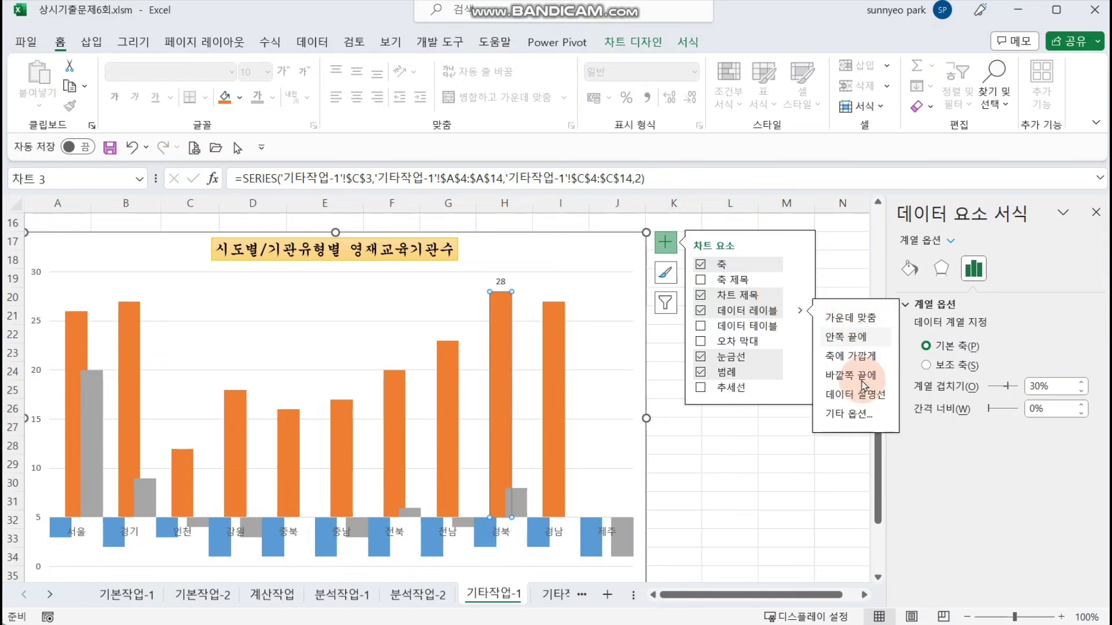
click(852, 416)
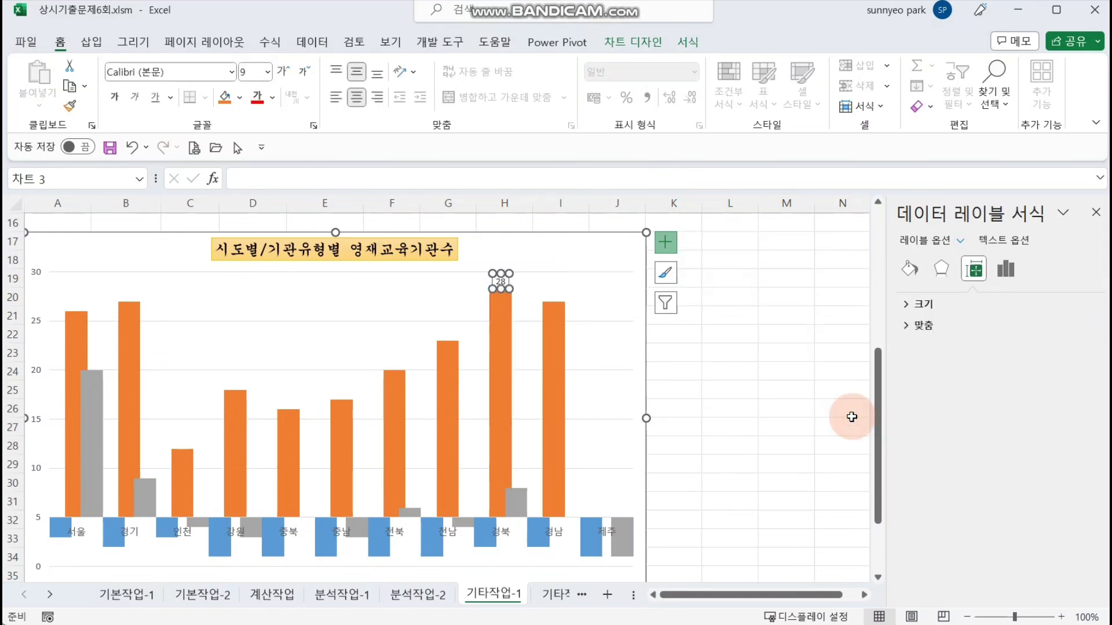
click(1005, 269)
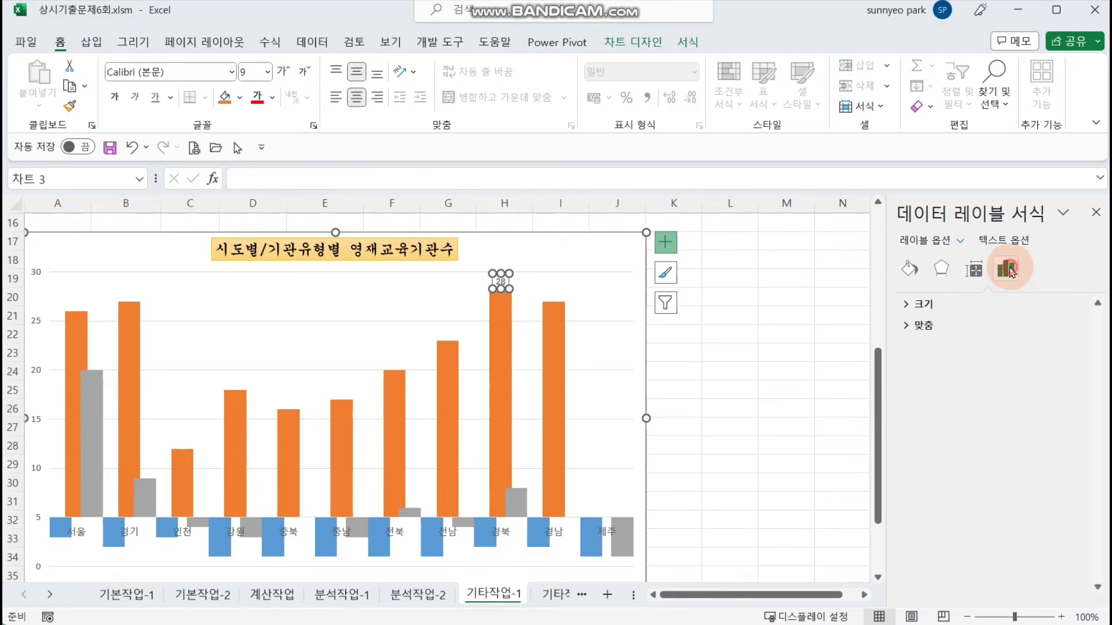
click(925, 344)
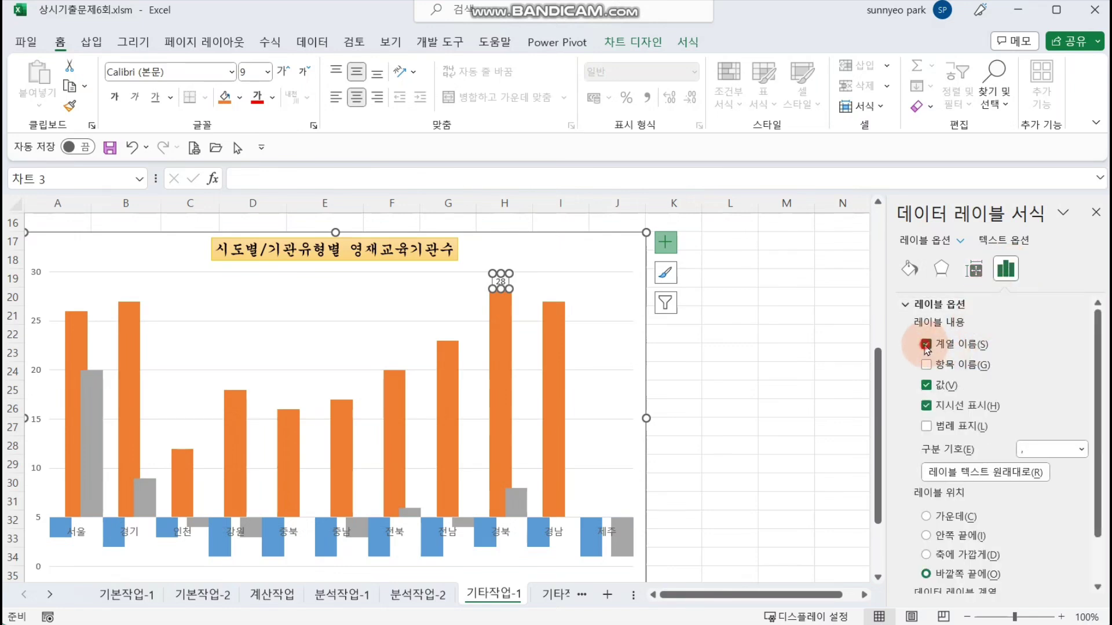
click(739, 356)
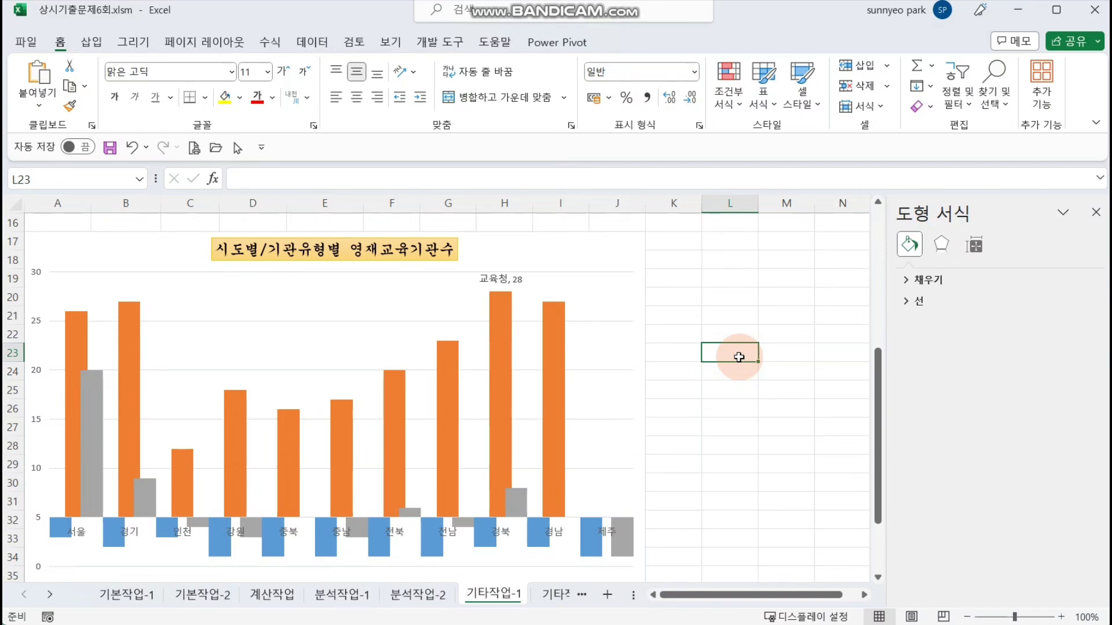
Delete the 경북 column's data label and close the label formatting settings.
click(508, 281)
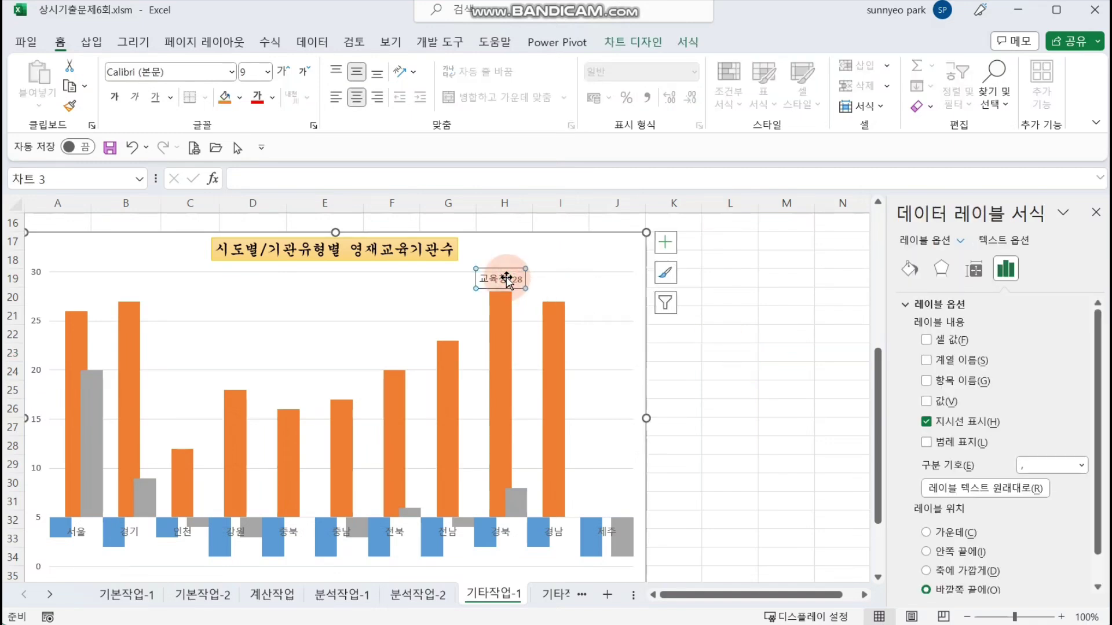
key(Delete)
click(1095, 212)
click(811, 328)
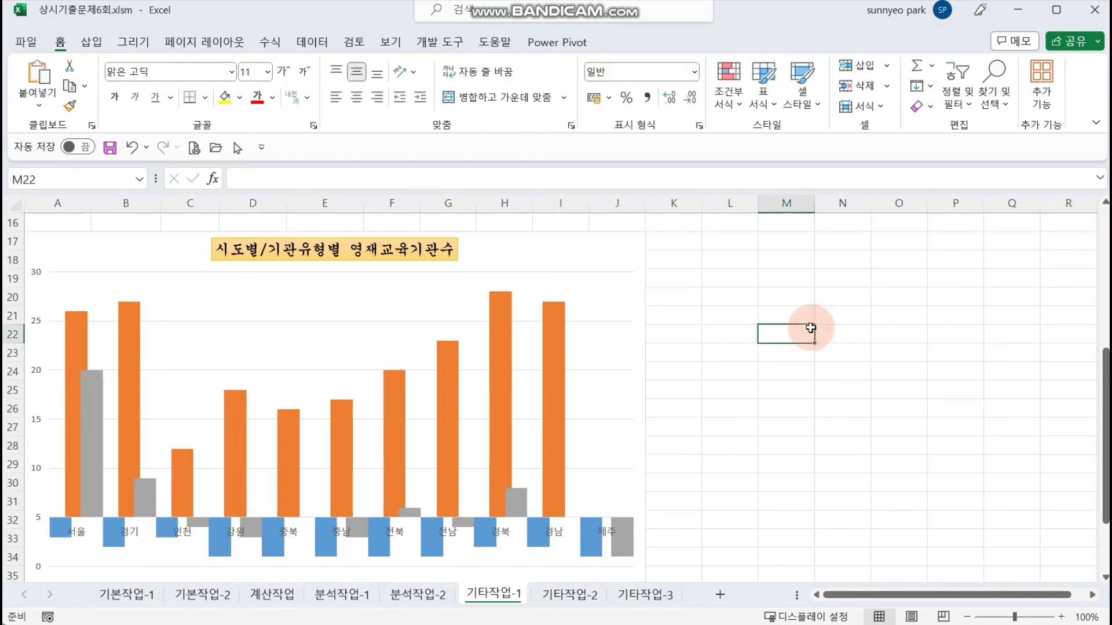
Label only the 경북 column of the 교육청 series with its series name and value.
click(501, 345)
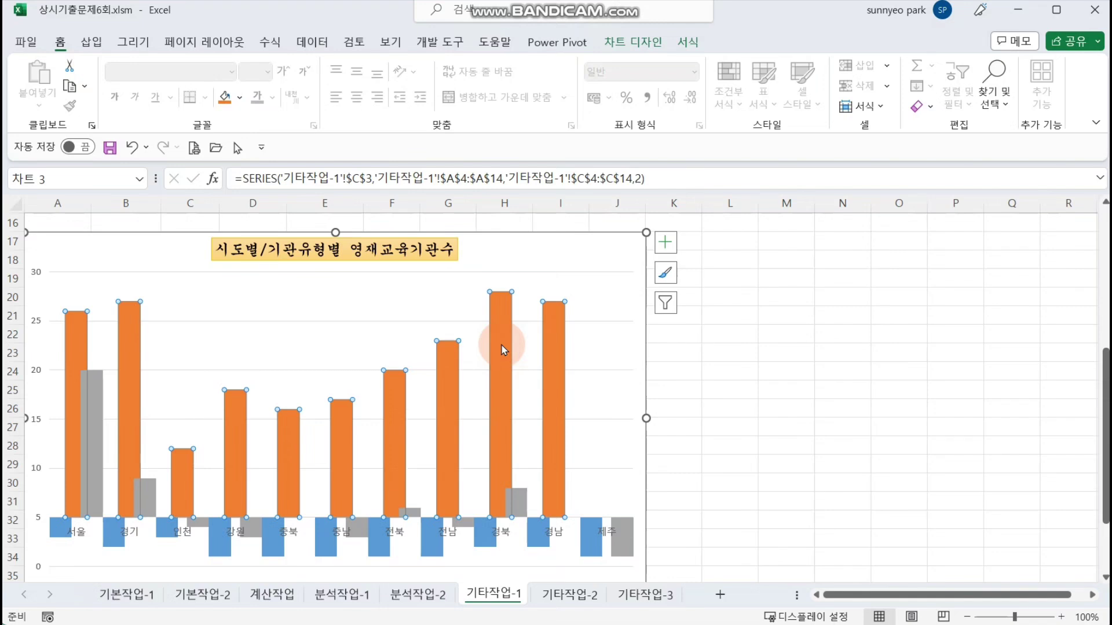
click(502, 348)
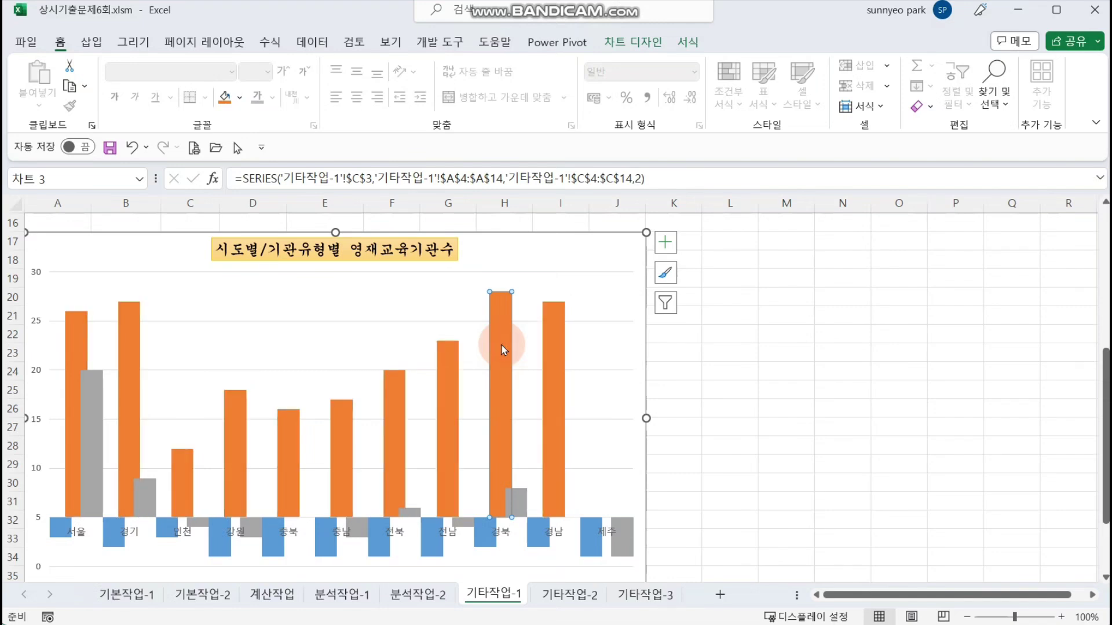
click(671, 243)
click(755, 311)
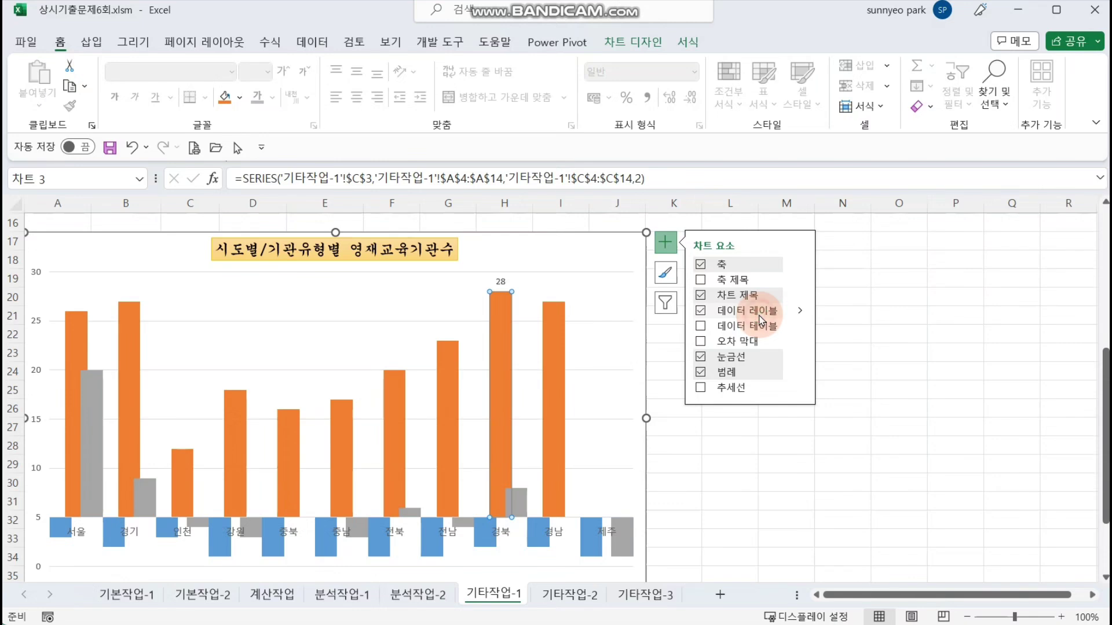
click(800, 312)
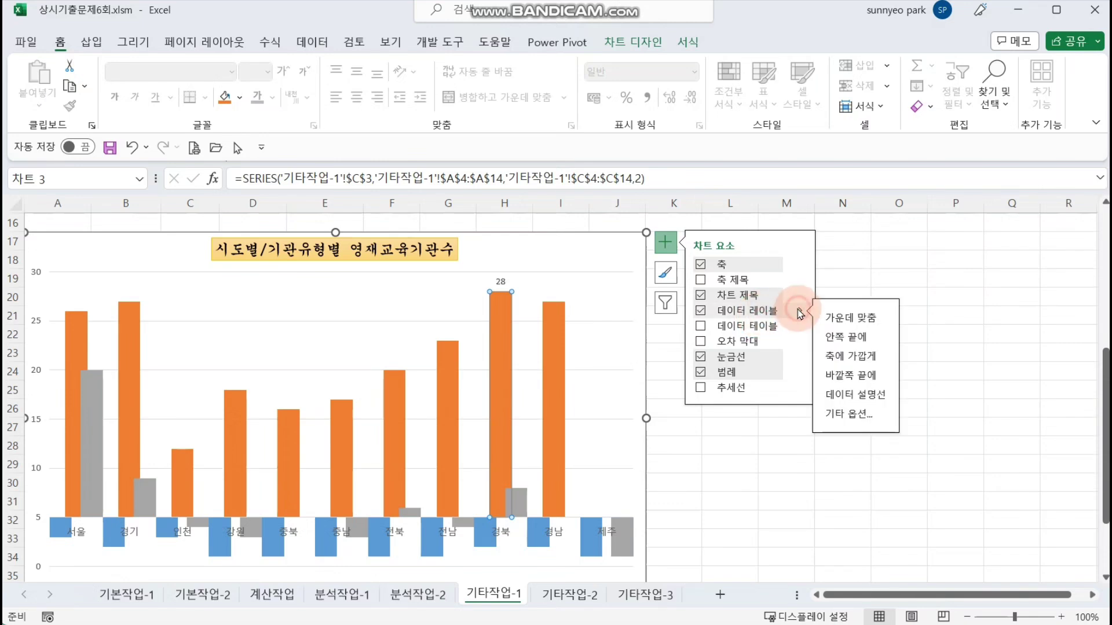
click(850, 415)
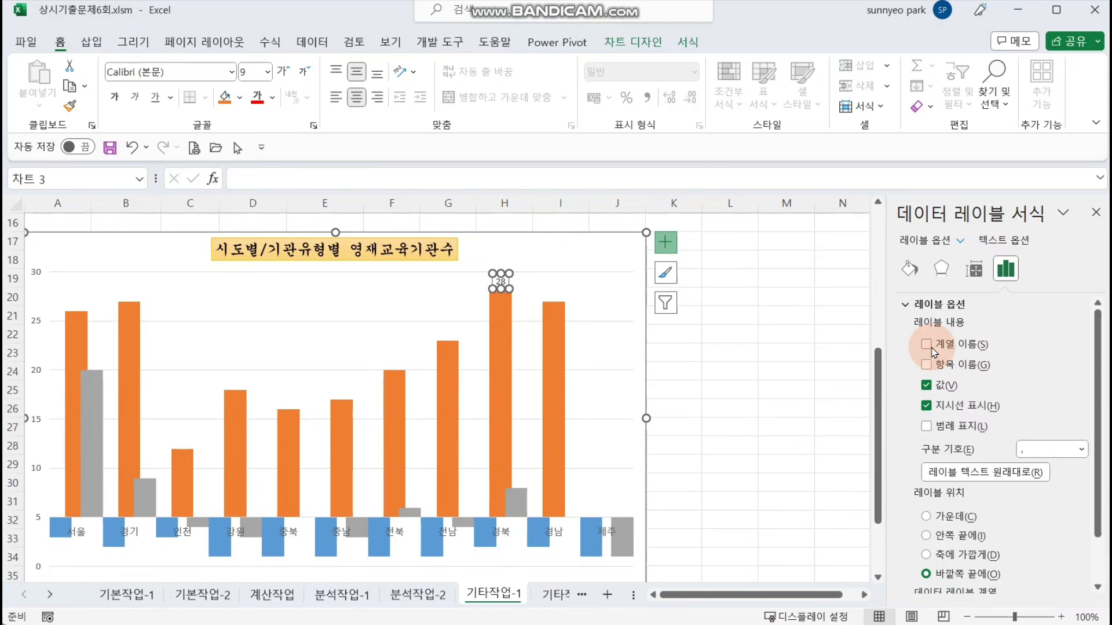
click(926, 345)
click(809, 352)
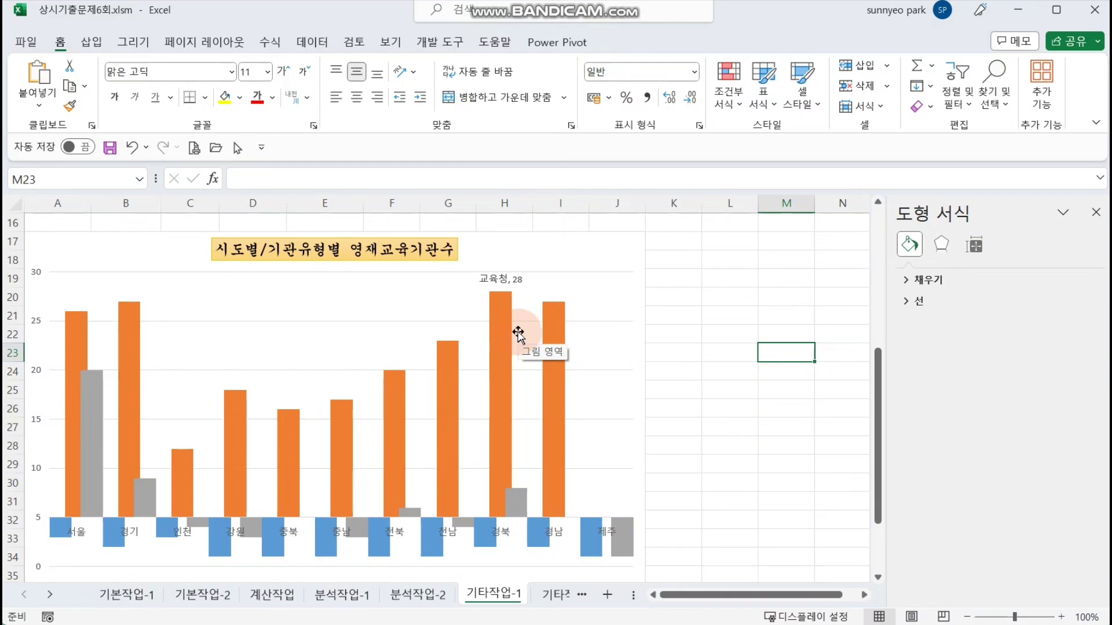
Apply the first preset shape effect of the second preset row to only the 교육청 series' 경북 column.
click(497, 363)
click(502, 396)
click(504, 400)
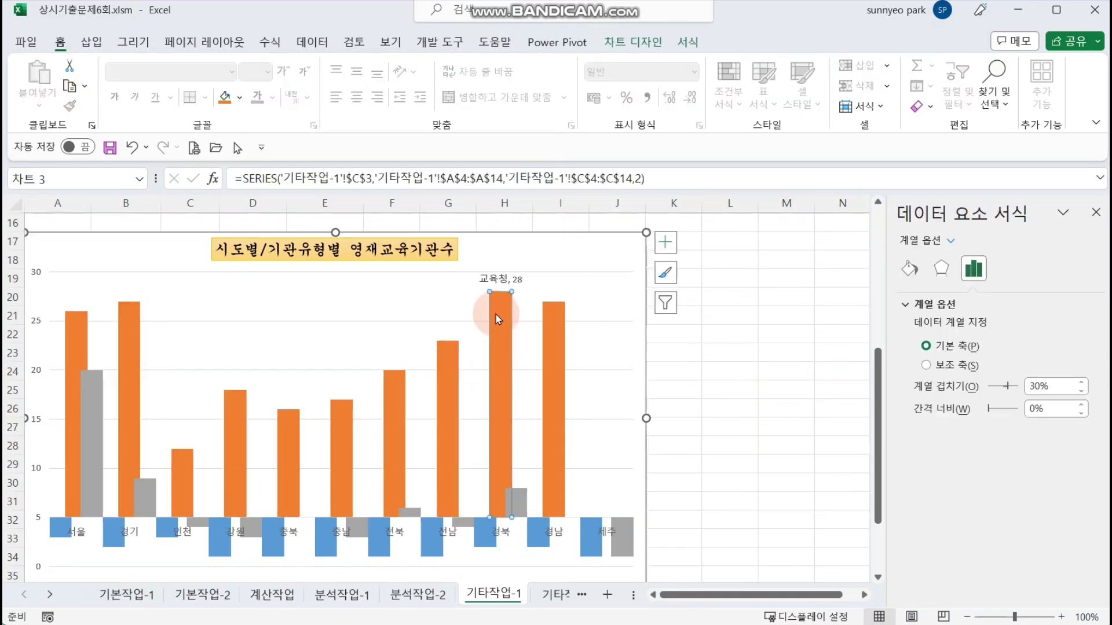
click(690, 43)
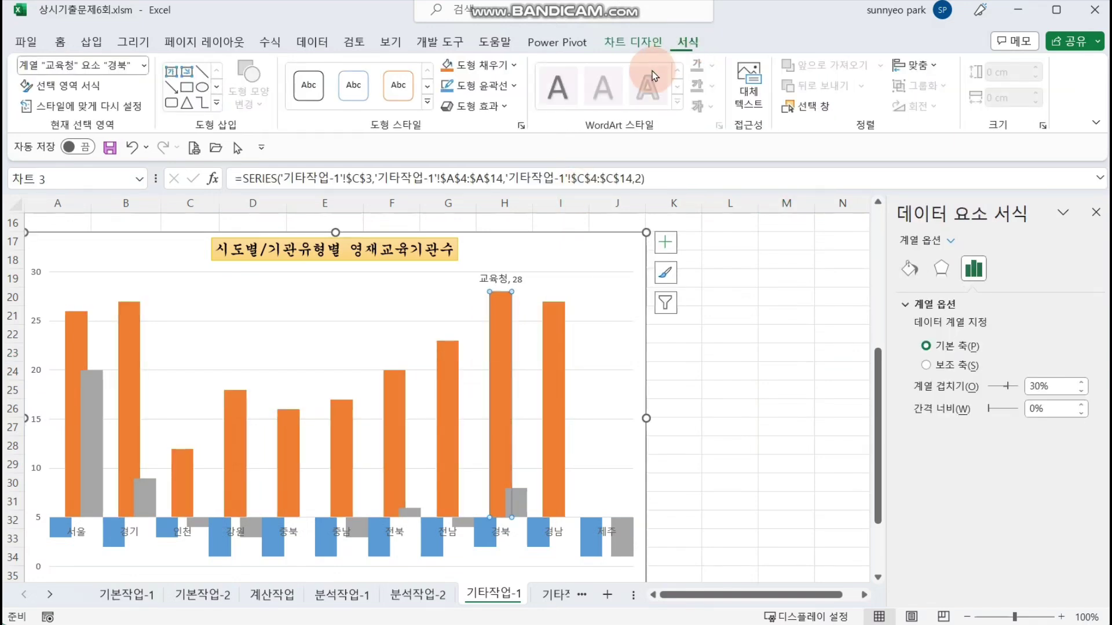
click(476, 106)
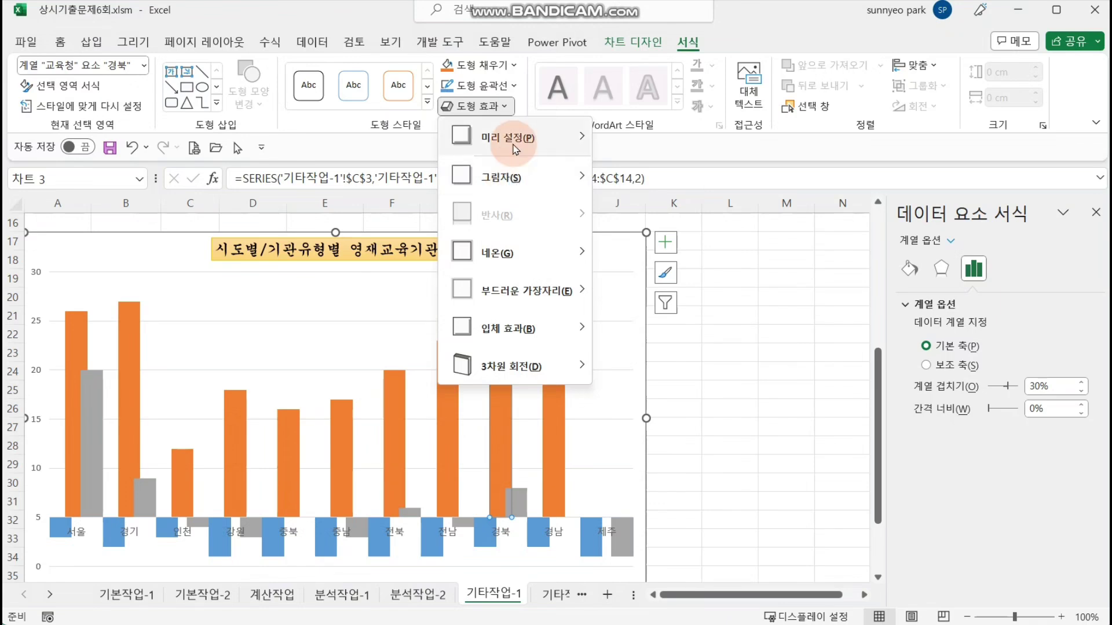
mouse_move(509, 139)
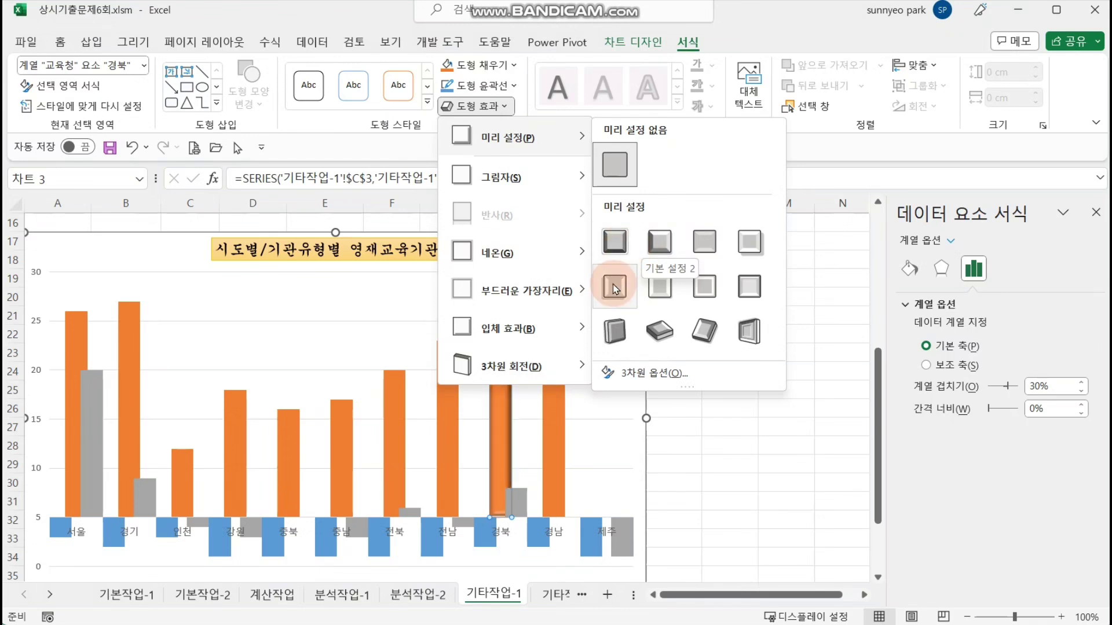
click(615, 288)
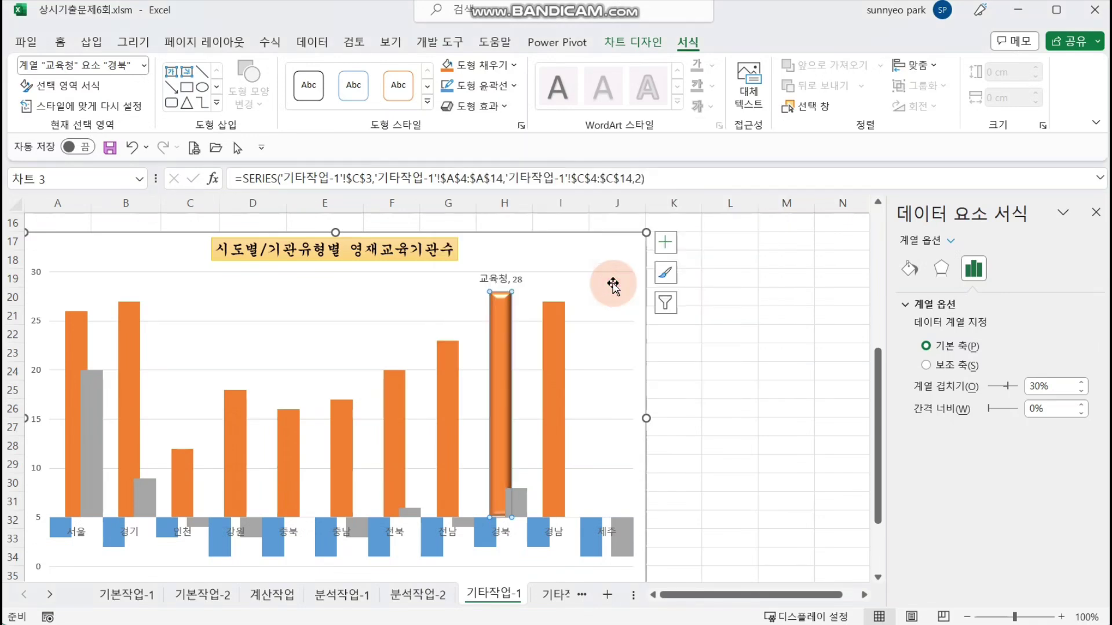
click(699, 349)
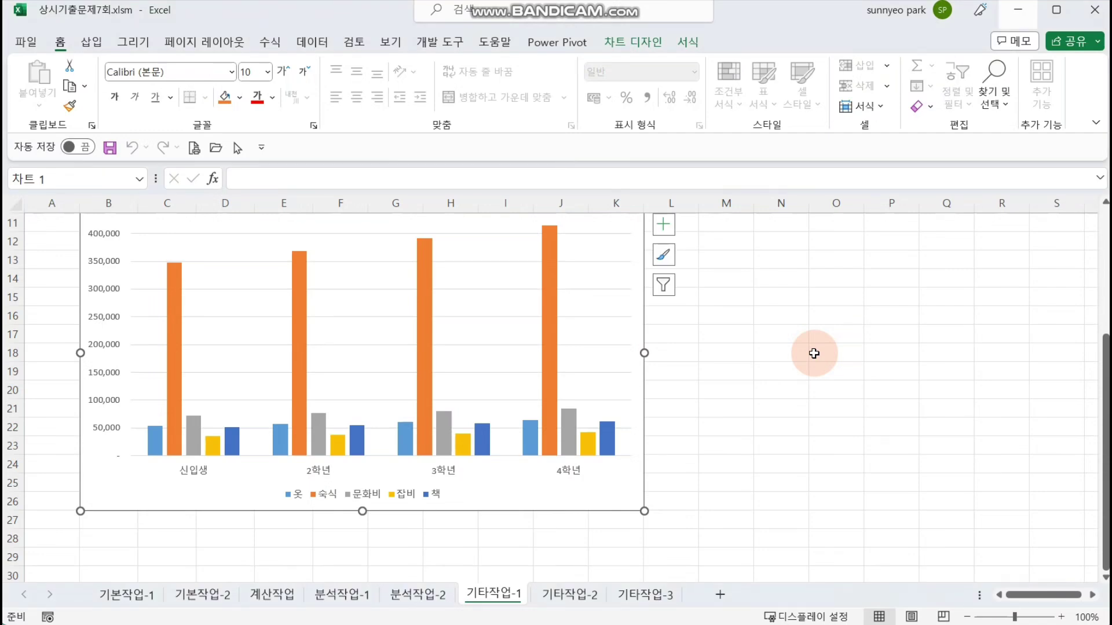
Open the data source selection for the 대학생 월생활비 분석 chart and move the dialog clear of the table.
scroll(815, 353, up, 3)
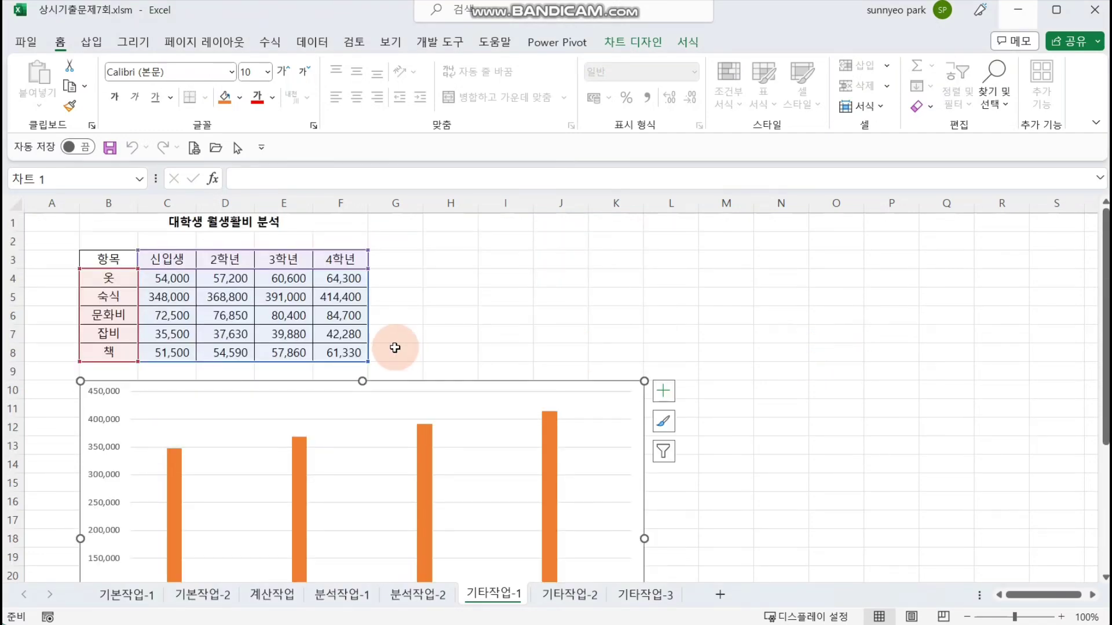
scroll(737, 409, down, 2)
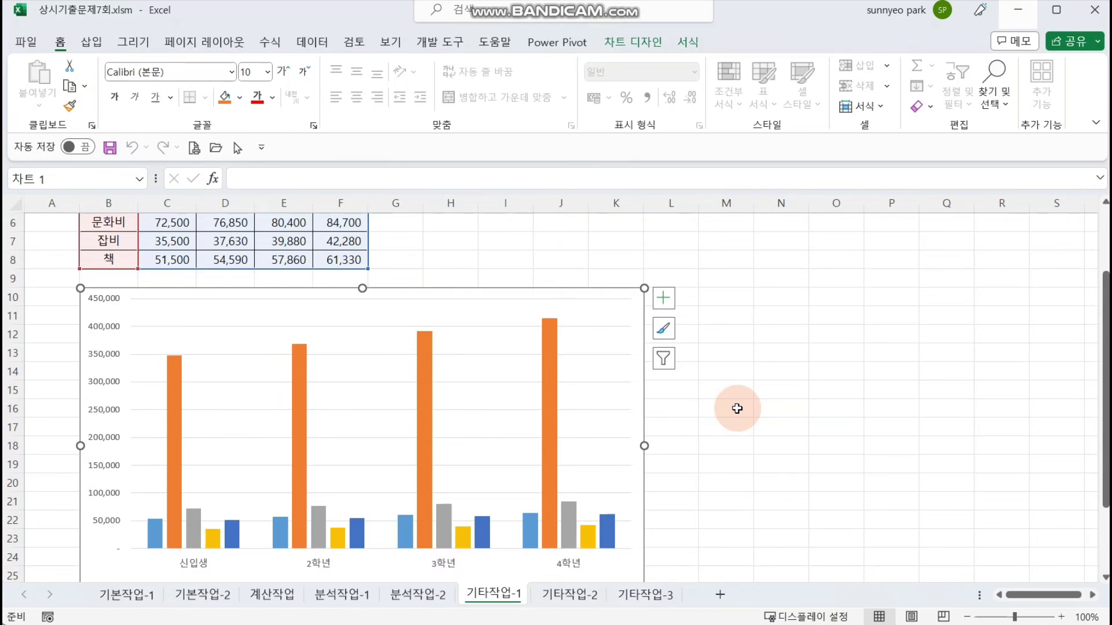
scroll(737, 409, up, 2)
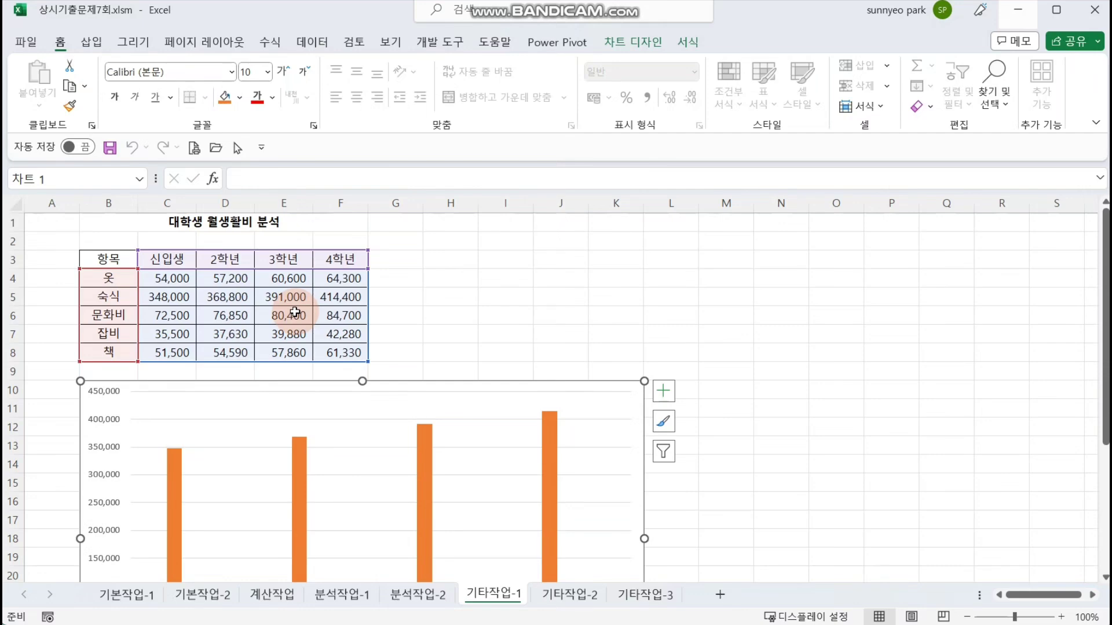
click(656, 53)
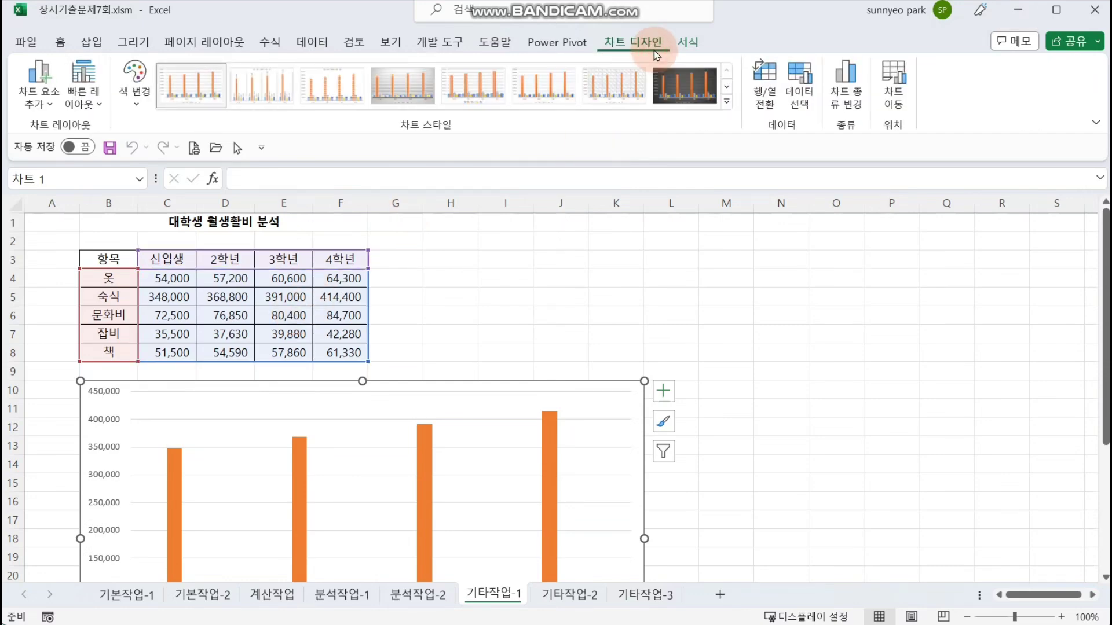
click(799, 84)
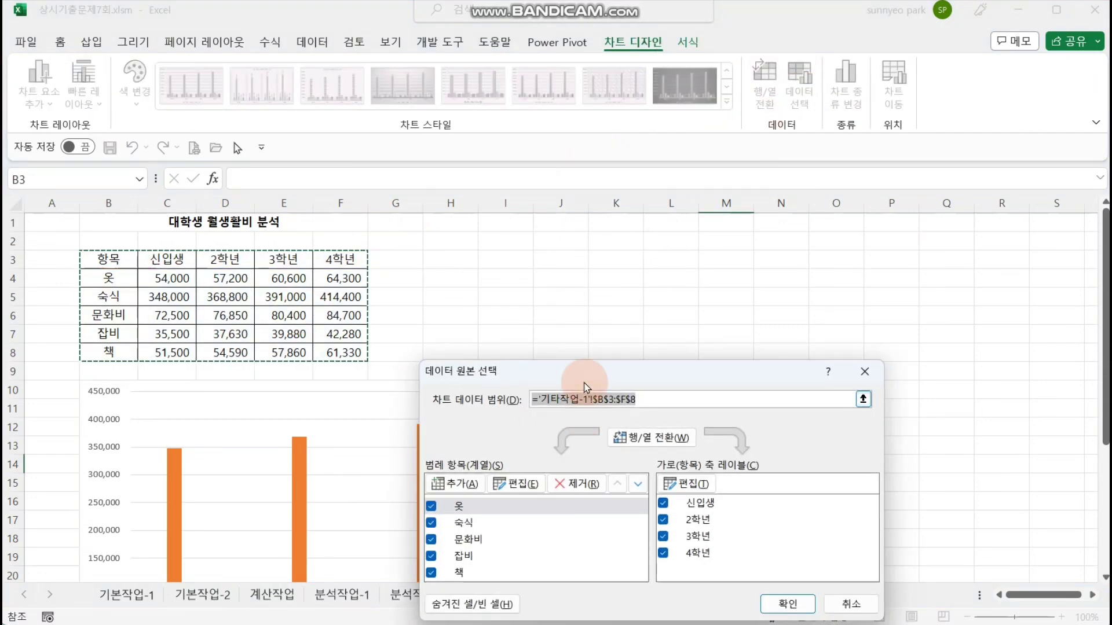
drag(584, 384, 595, 229)
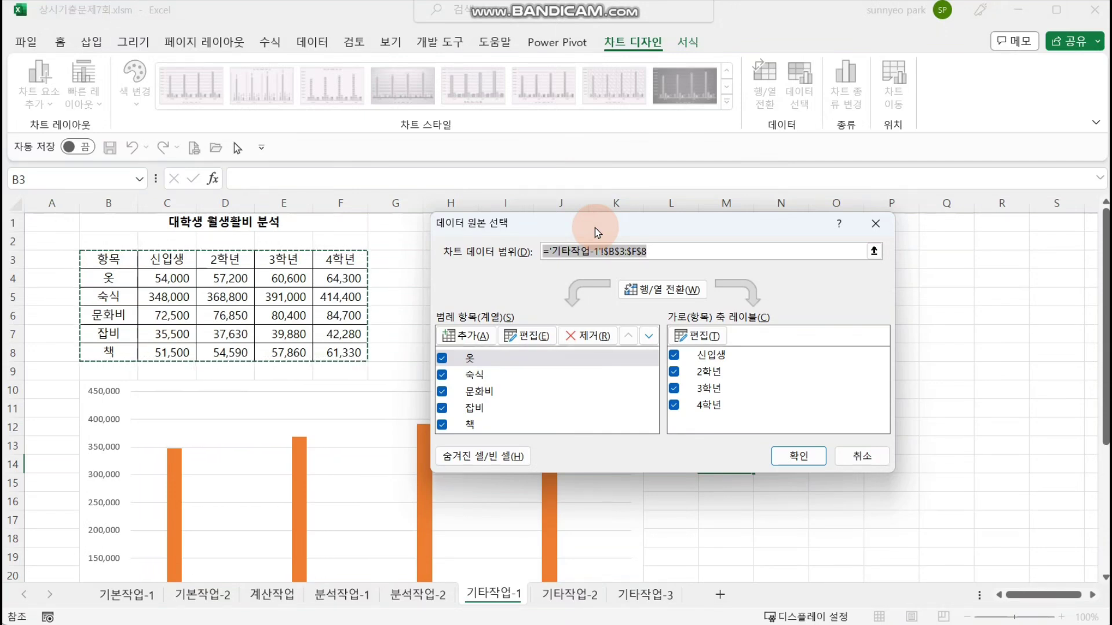
click(675, 372)
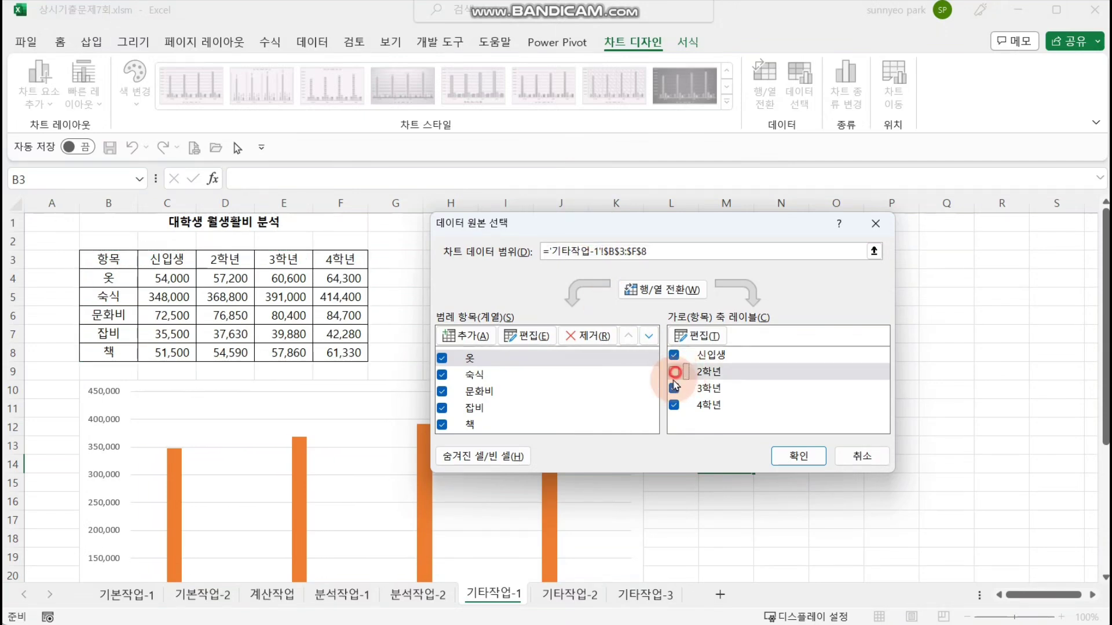
click(673, 388)
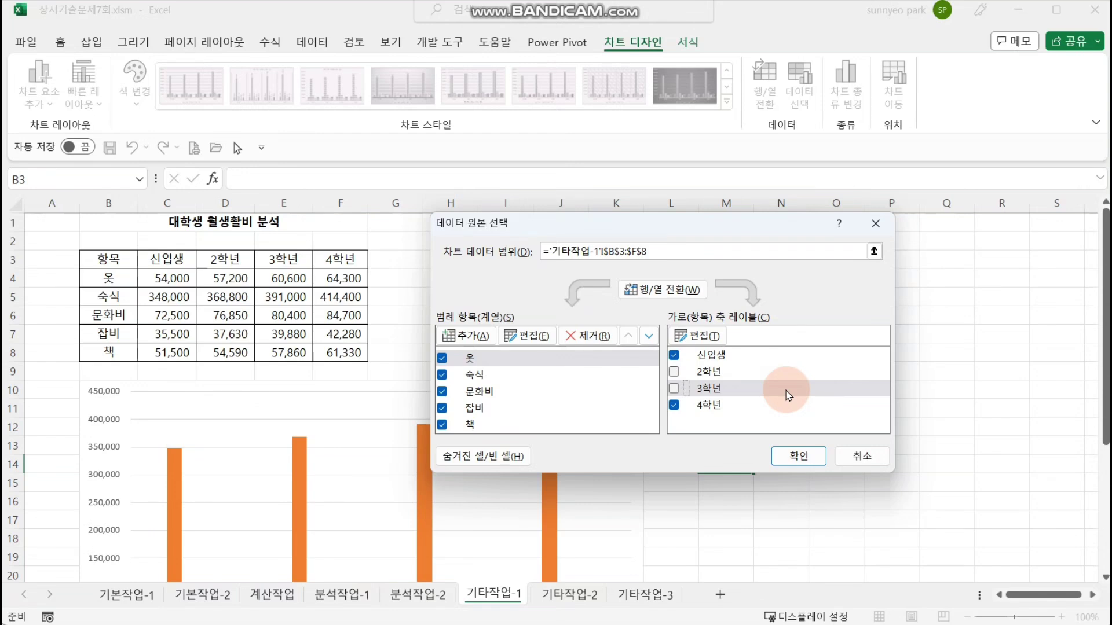
click(674, 371)
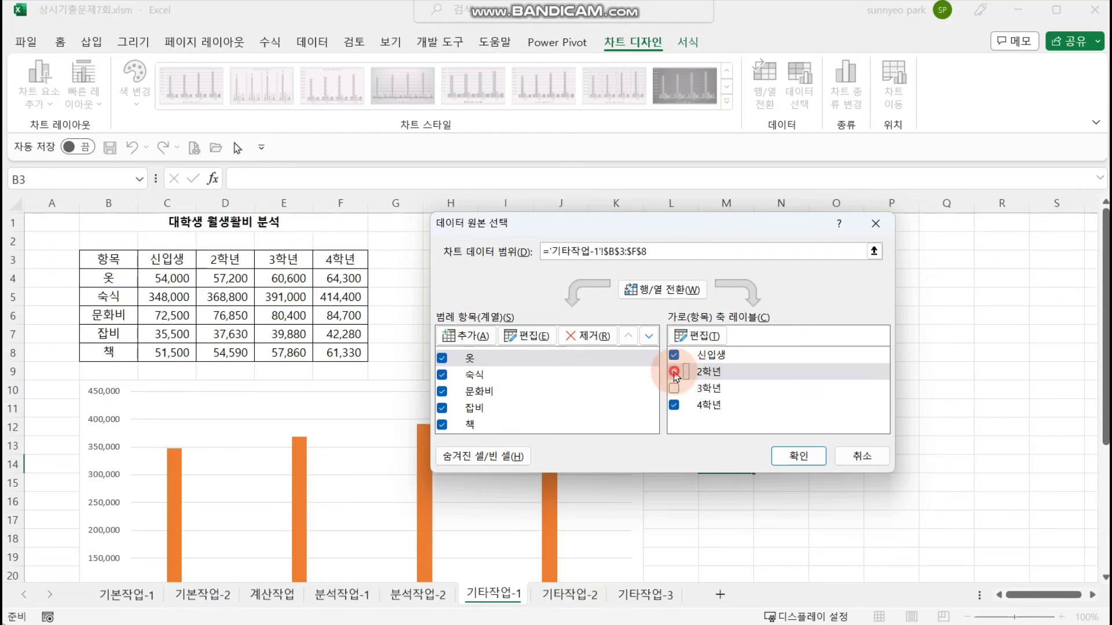
click(674, 388)
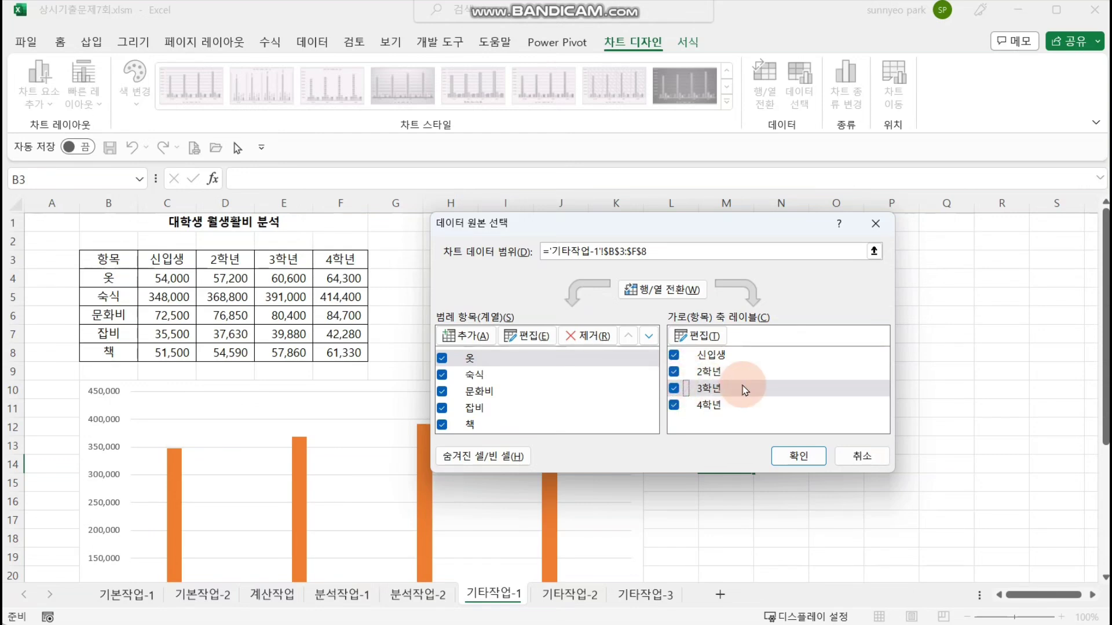
Replace the chart's data range with B3:C8 and F3:F8 so only 신입생 and 4학년 are plotted.
click(674, 250)
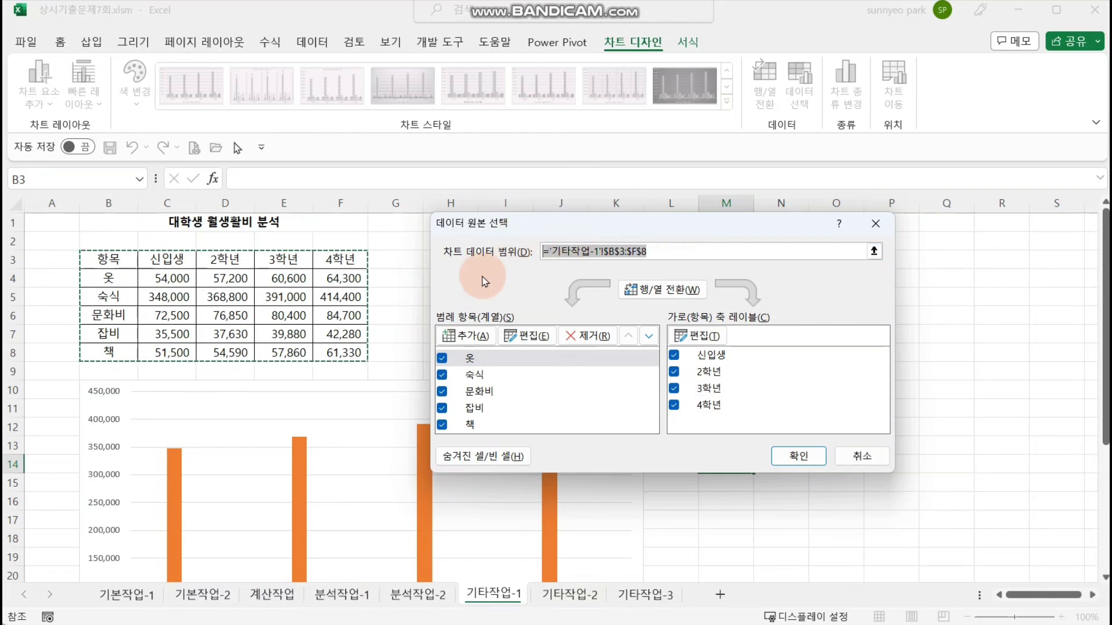
key(Delete)
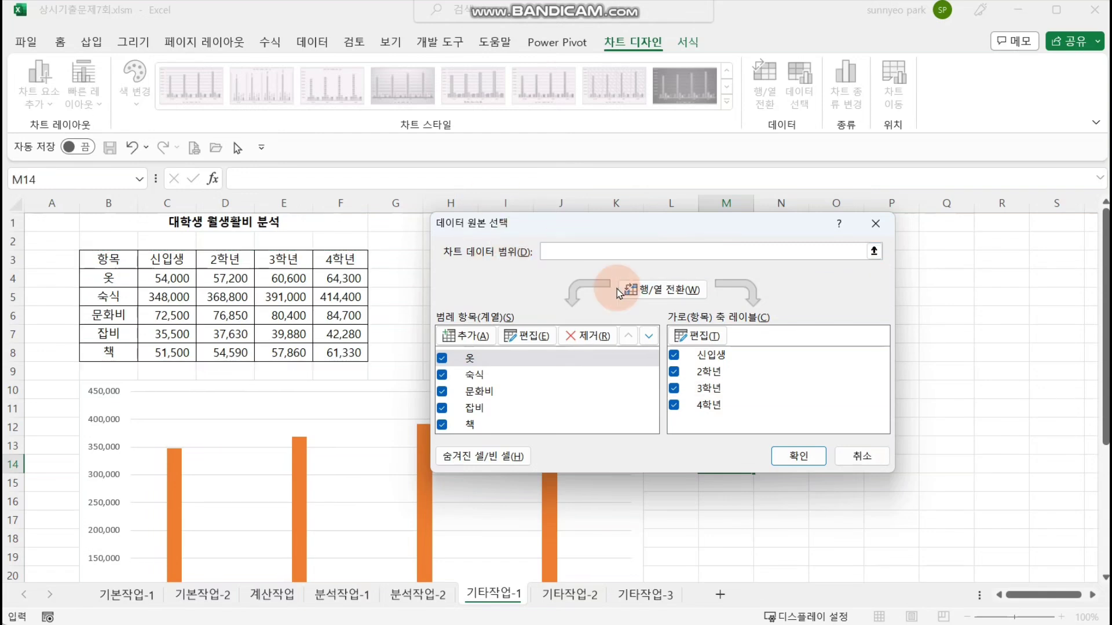
click(623, 398)
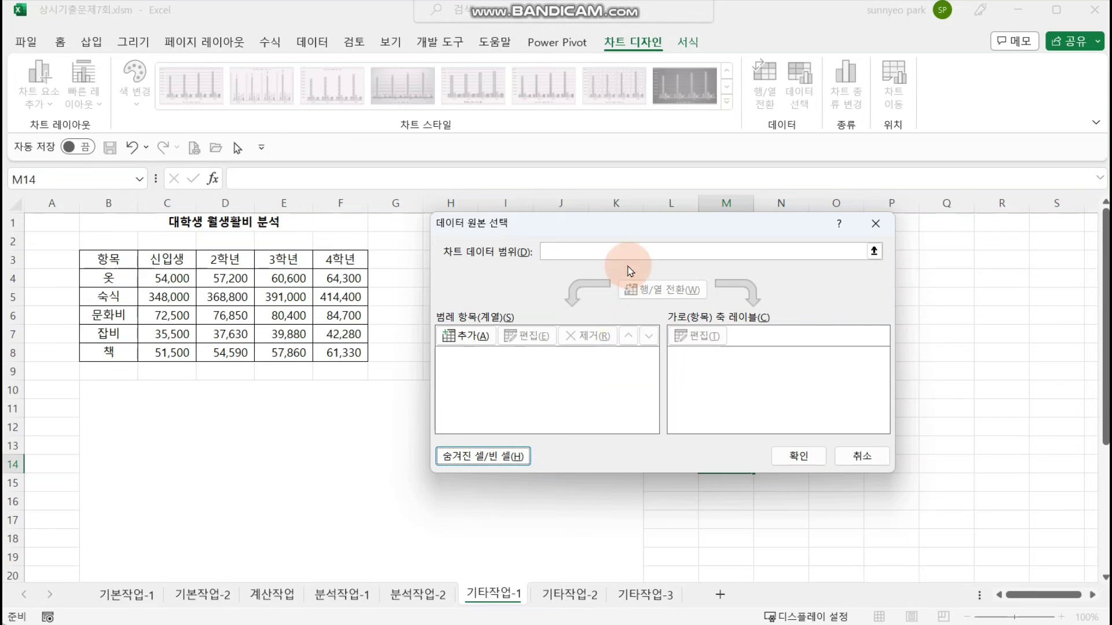
click(640, 250)
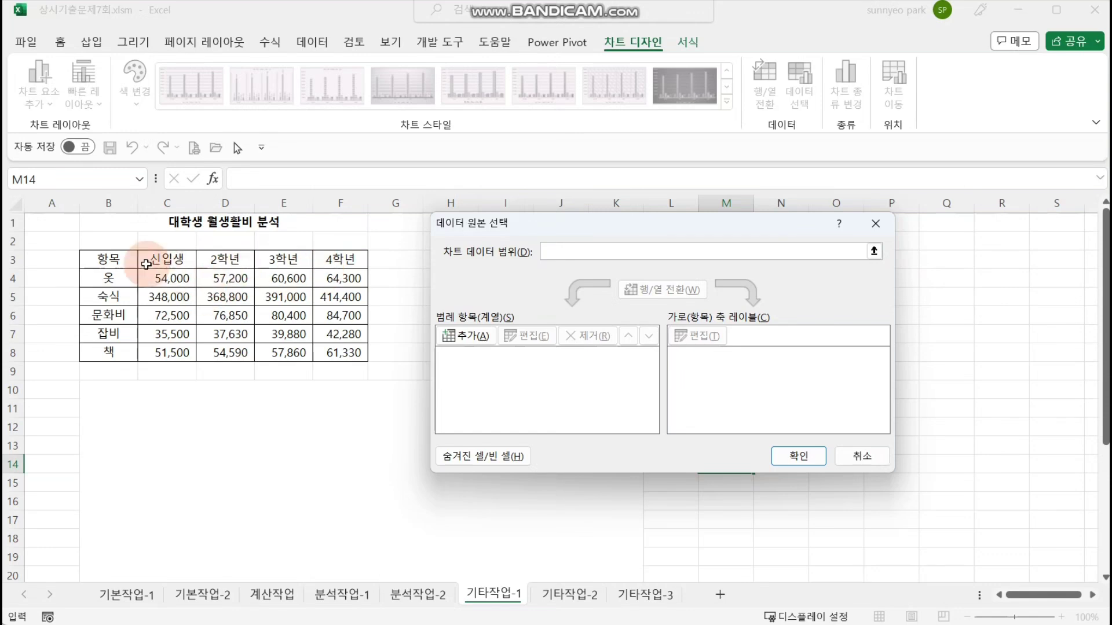
drag(107, 259, 168, 351)
text(,)
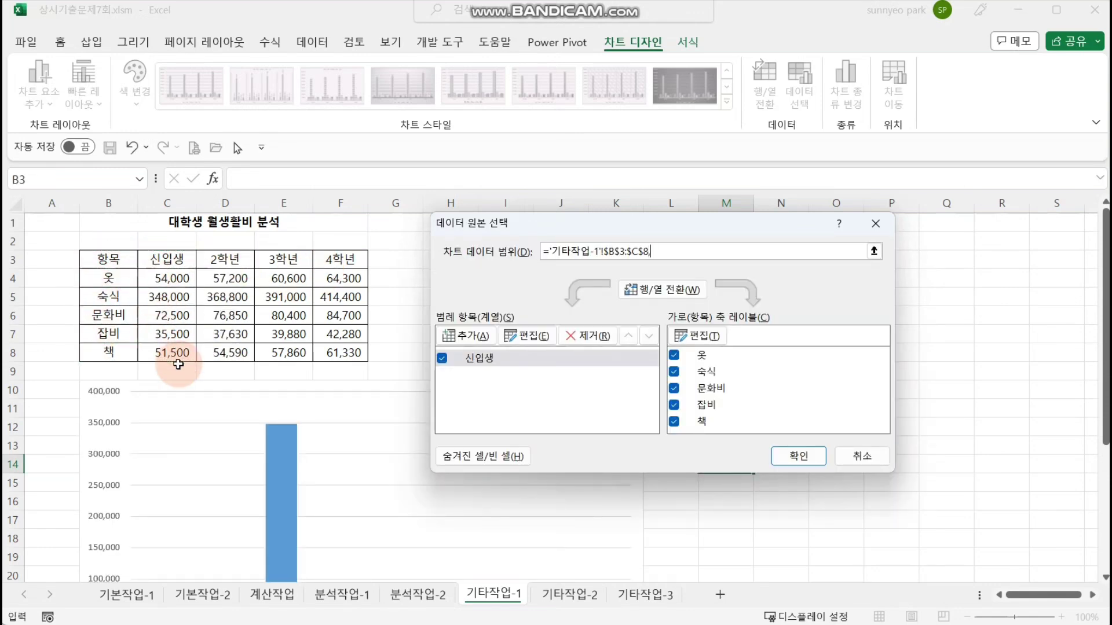
drag(344, 259, 348, 348)
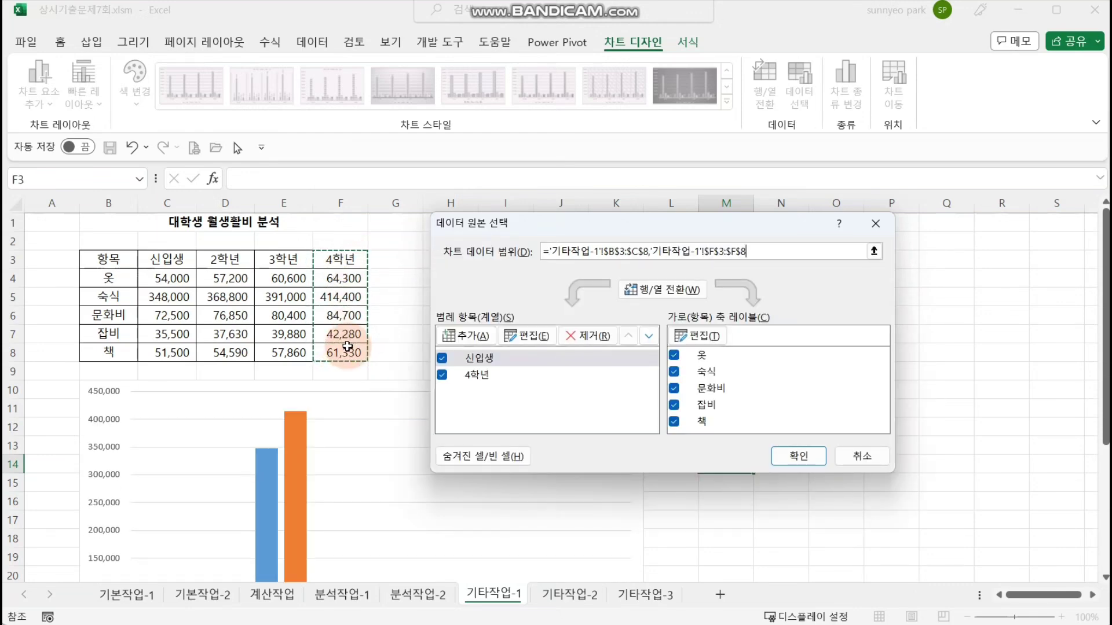
click(778, 451)
scroll(782, 449, down, 3)
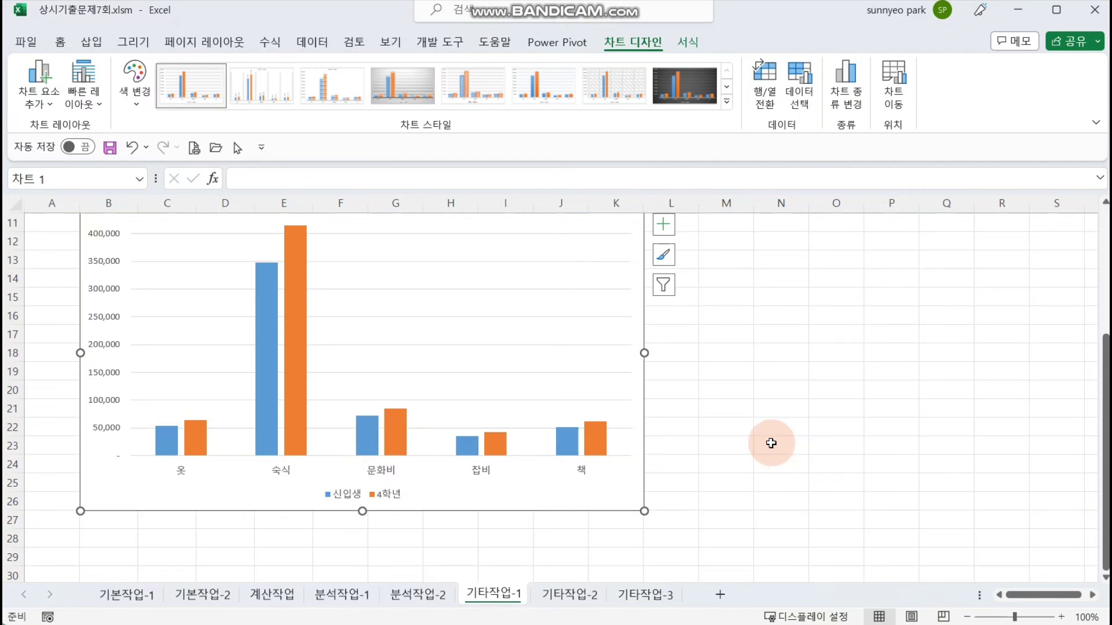
click(770, 96)
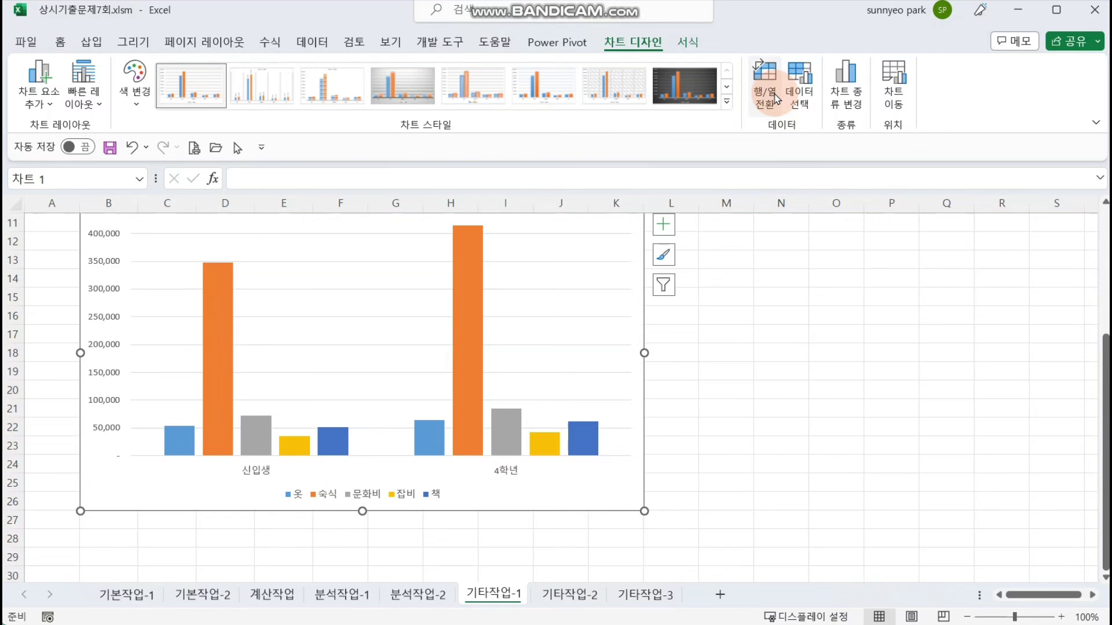
click(775, 98)
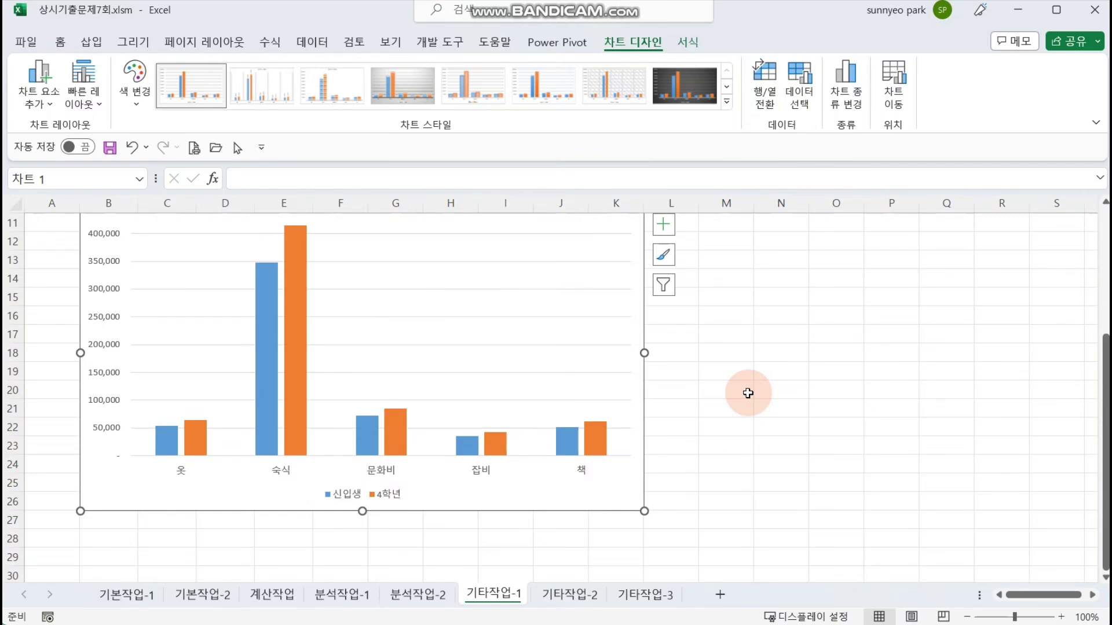
Add a chart title above the chart and a primary horizontal axis title.
click(51, 96)
mouse_move(76, 175)
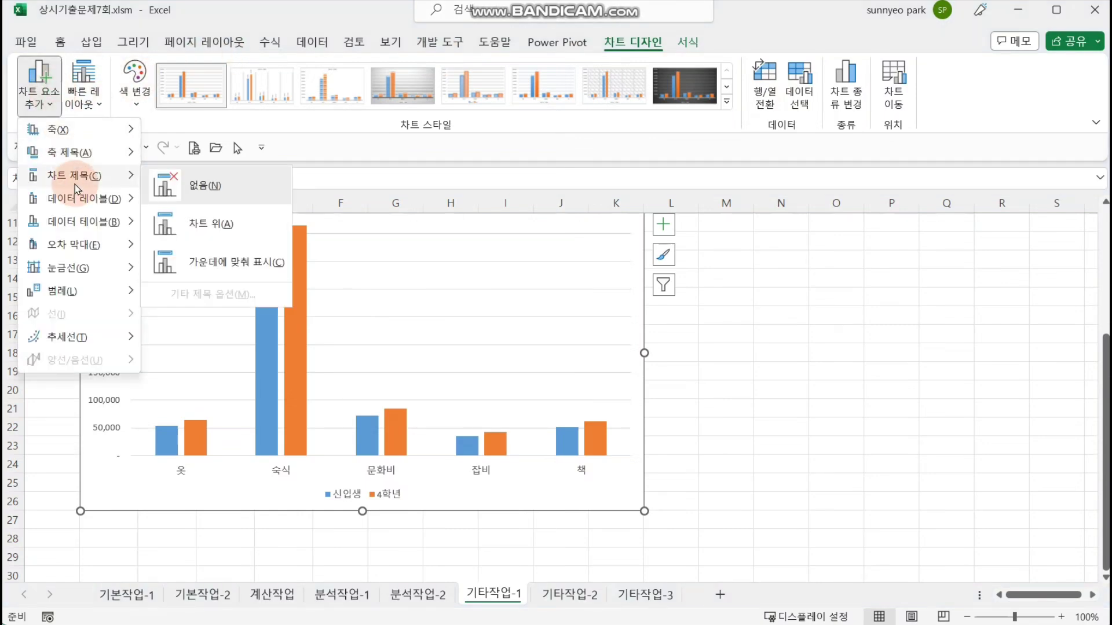
click(201, 235)
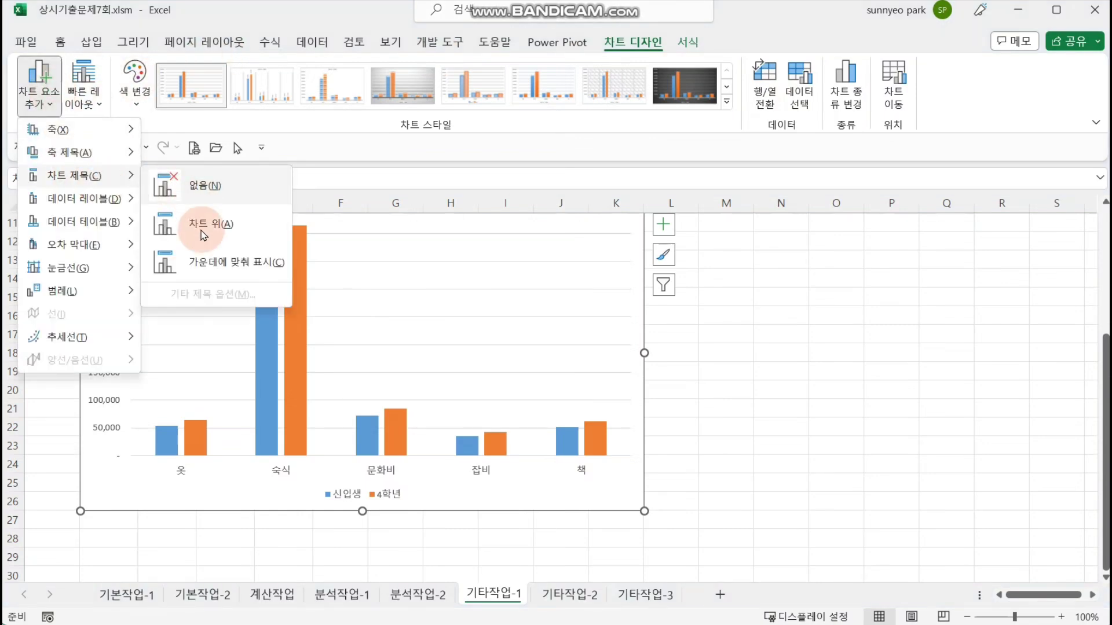
click(43, 93)
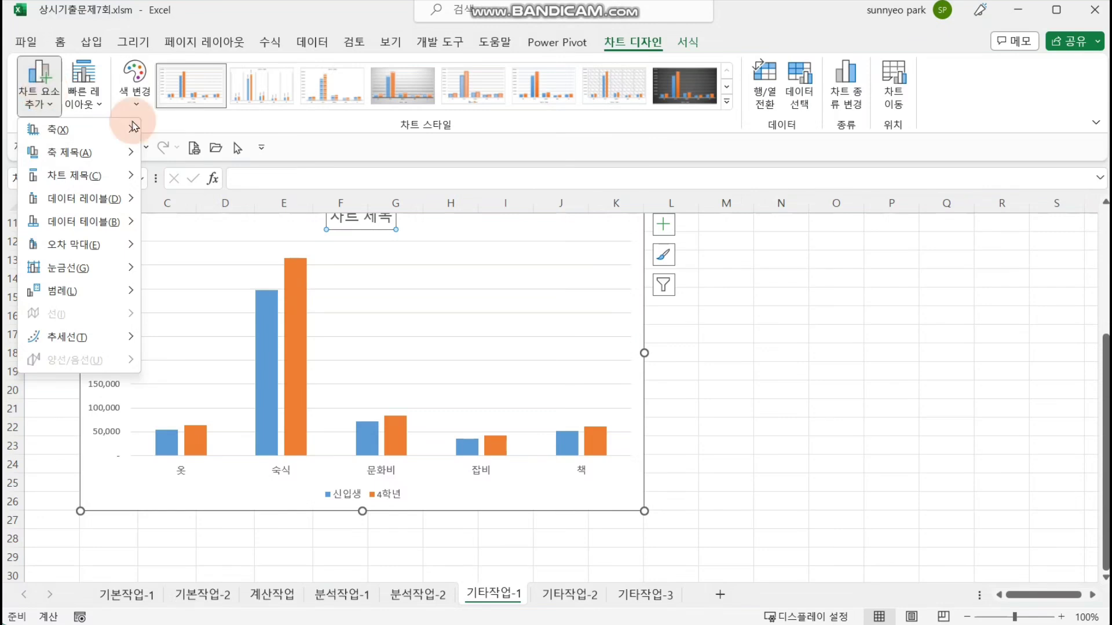
mouse_move(125, 152)
click(221, 169)
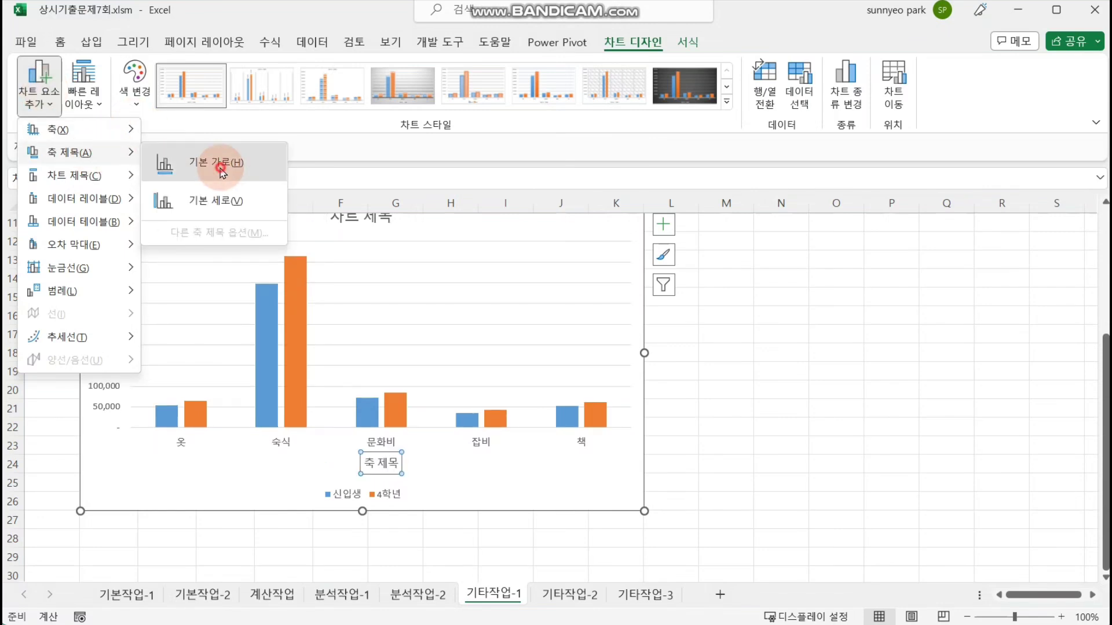
Replace the chart title's text with "신입생과 4학년 월생활비 분석".
scroll(417, 334, up, 3)
click(337, 400)
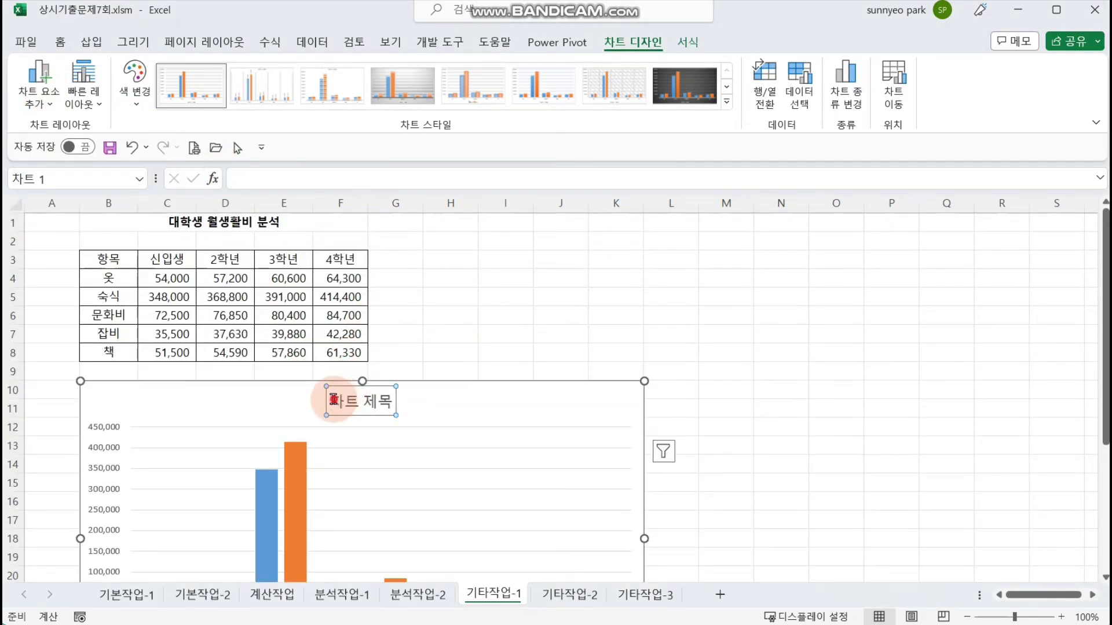
drag(337, 399, 509, 410)
key(Delete)
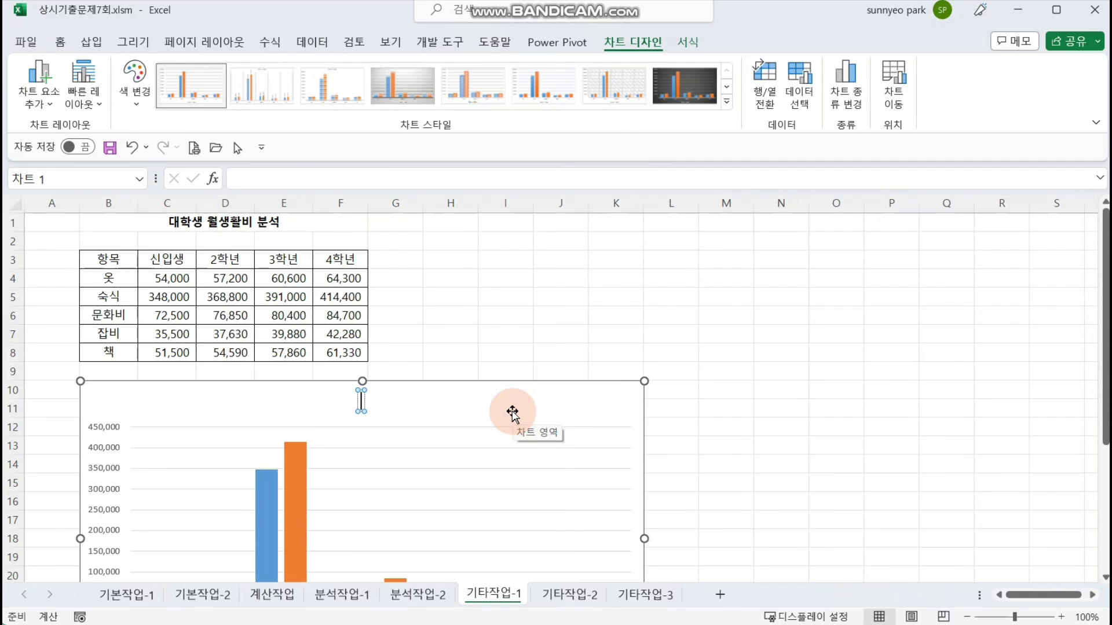
text(신ㅇ)
text(생과)
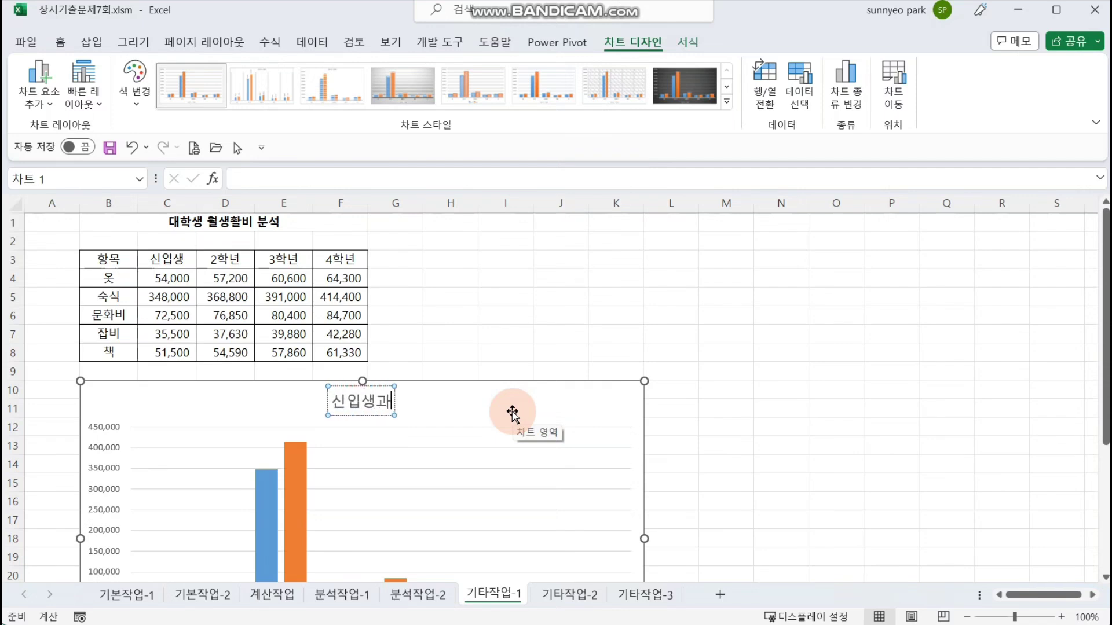
text( 4학년)
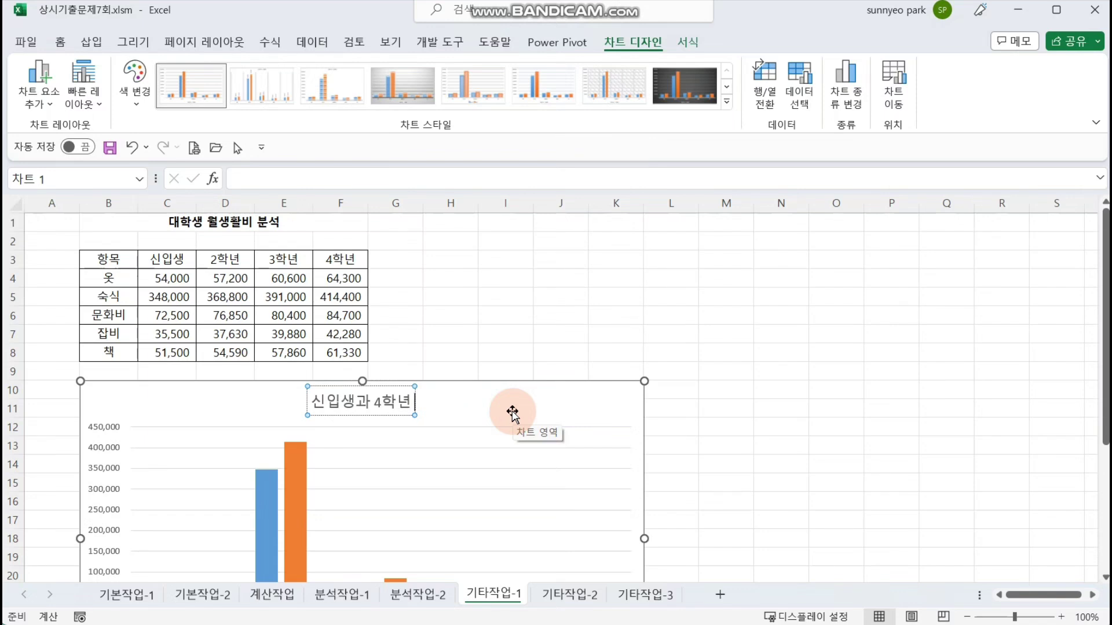
text( 월생화)
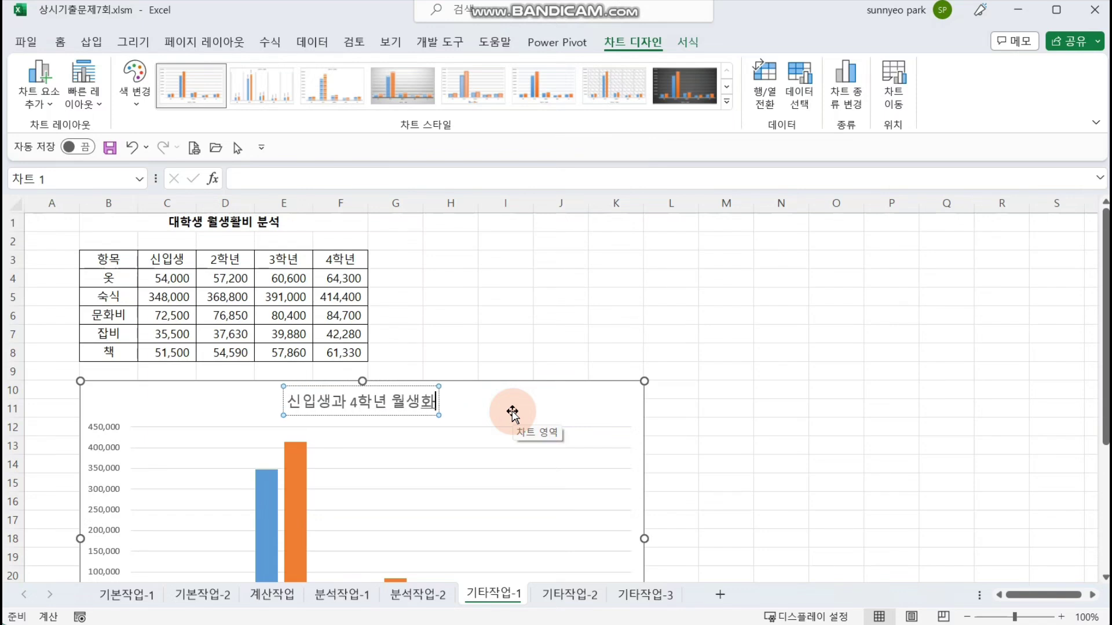
text(ㄹ비)
text( 분석)
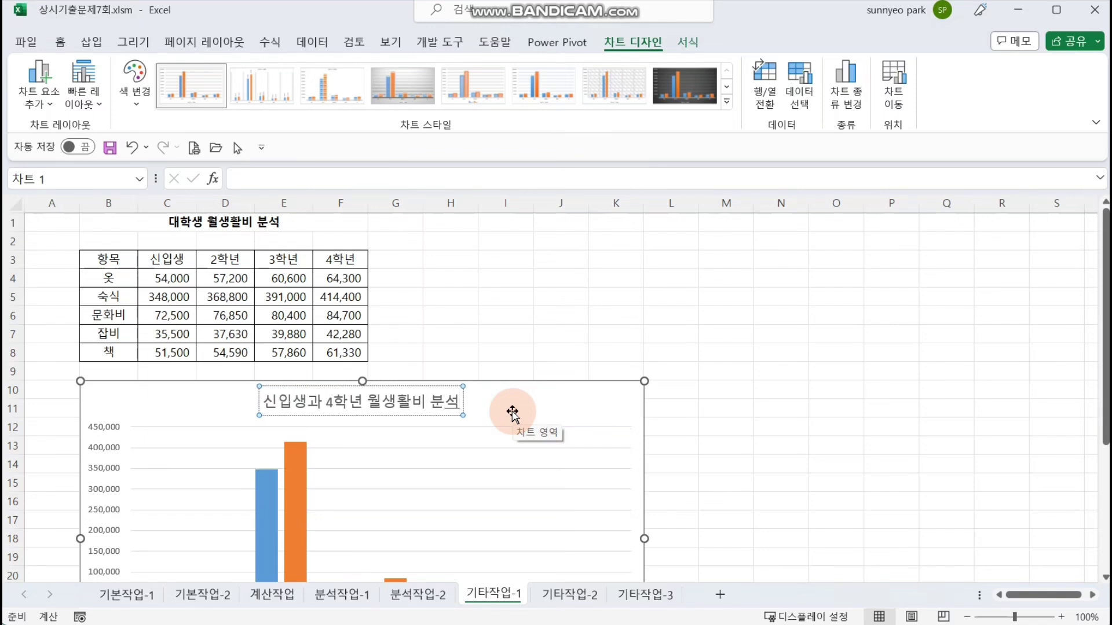
click(762, 389)
Set the horizontal axis title's text to "항목".
scroll(587, 397, down, 3)
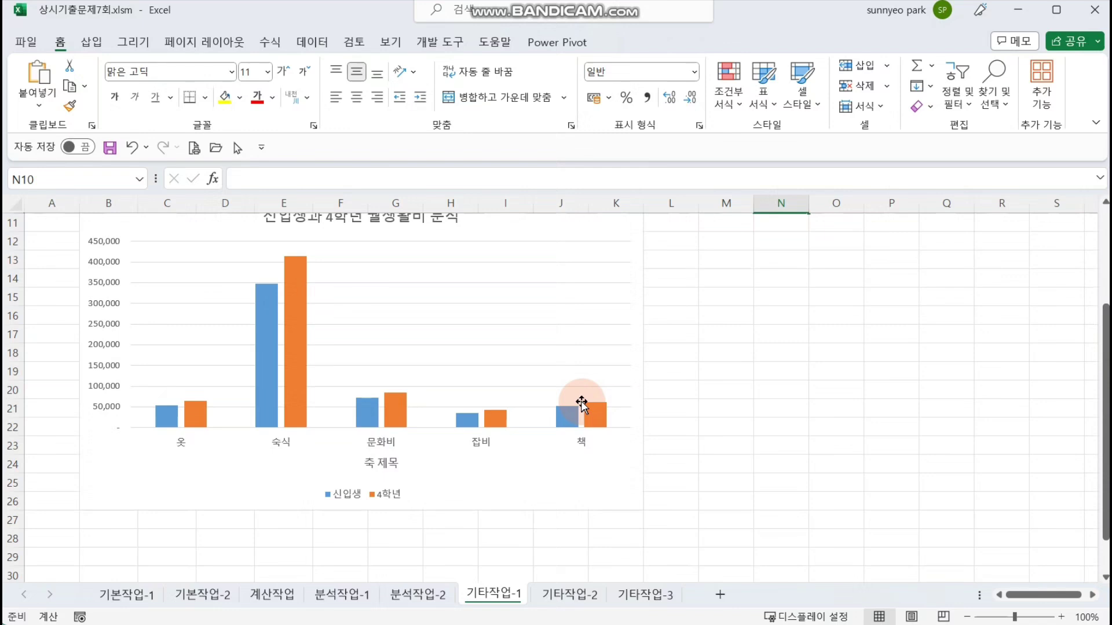
click(370, 463)
drag(369, 463, 448, 463)
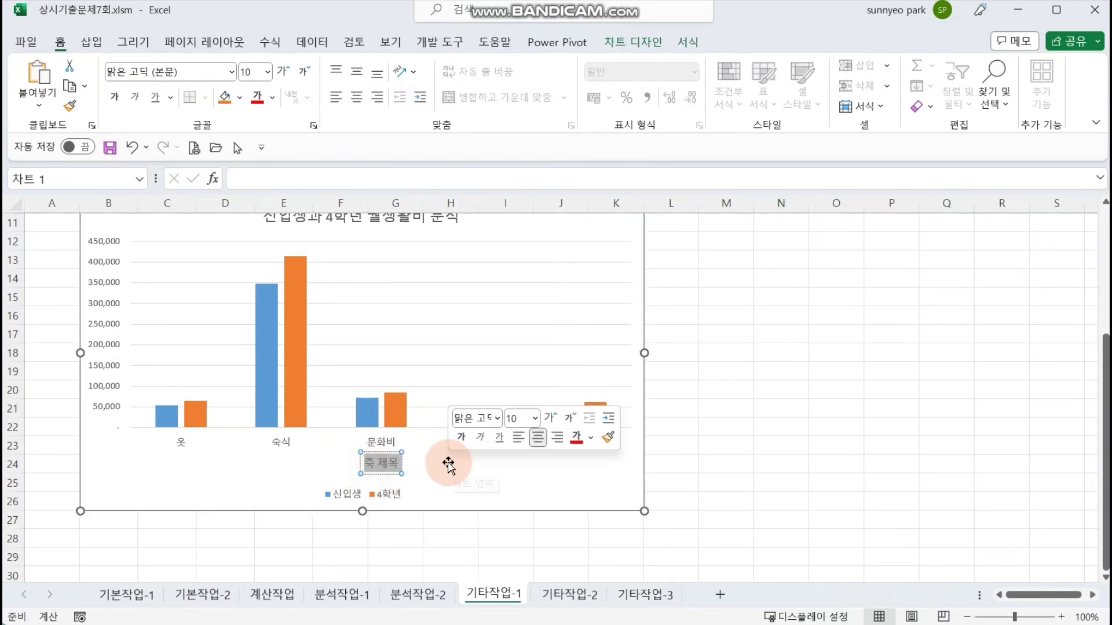
text(항ㅁ)
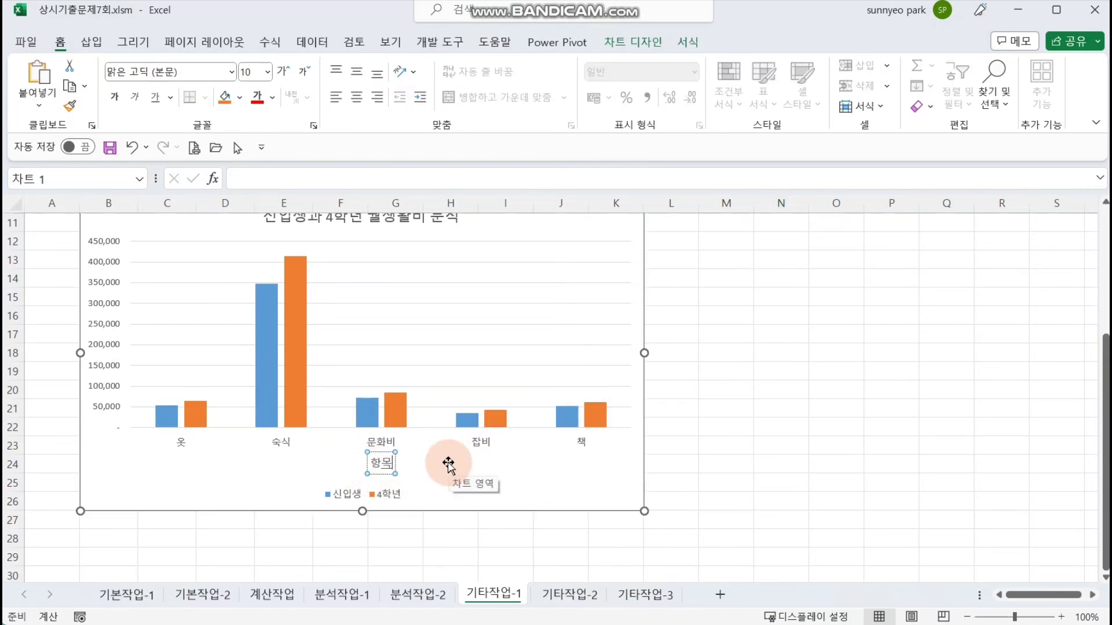
click(700, 412)
Add a data label to only the 숙식 column of the 4학년 series.
click(590, 478)
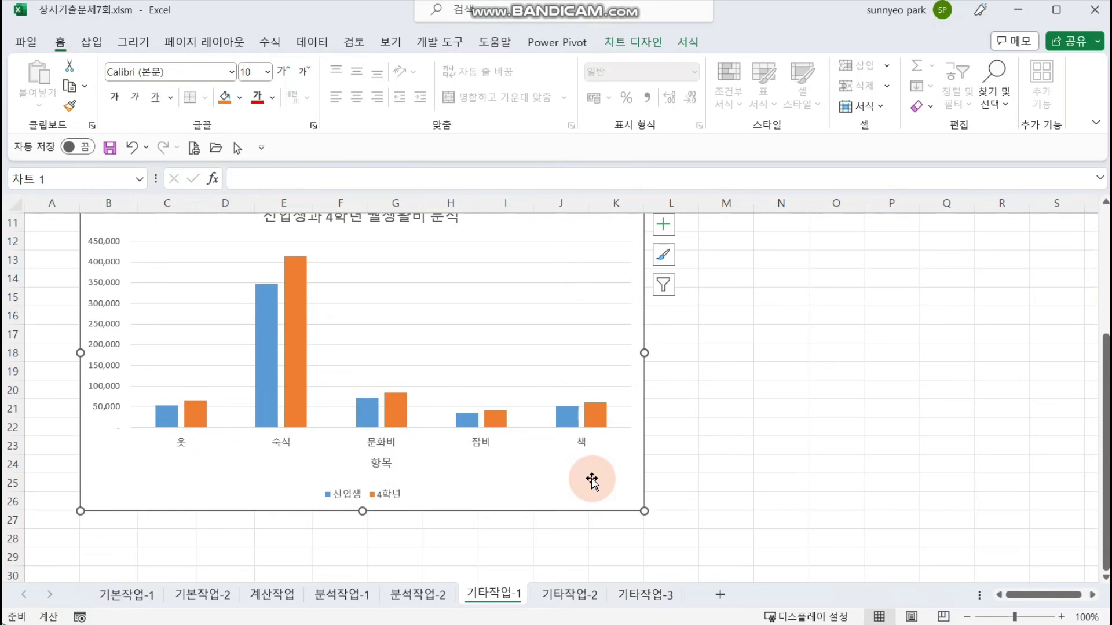
click(297, 357)
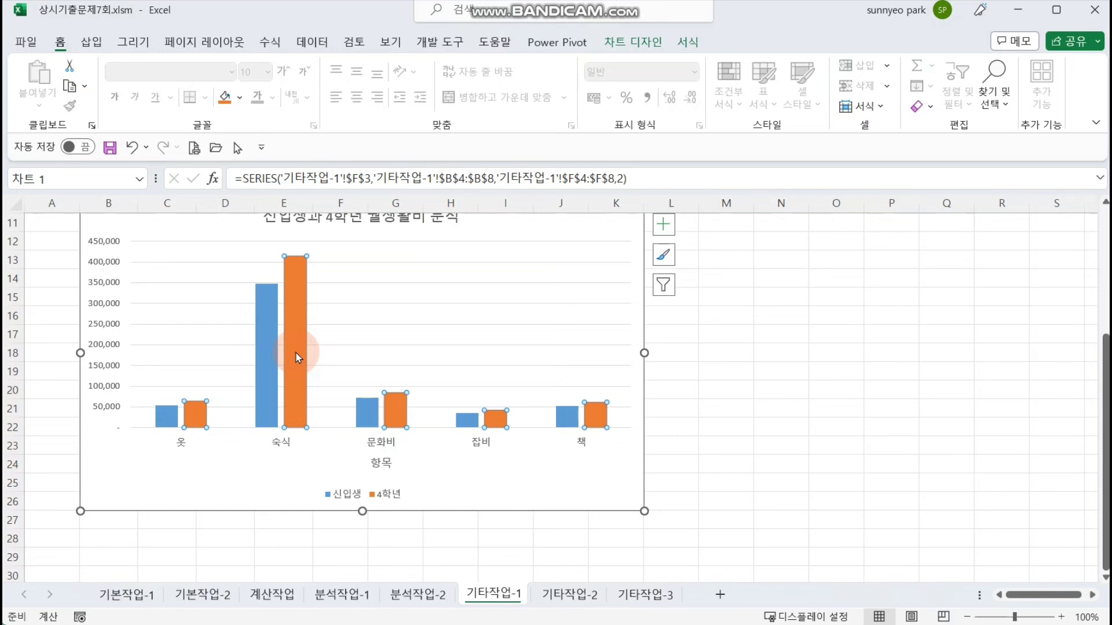
click(296, 357)
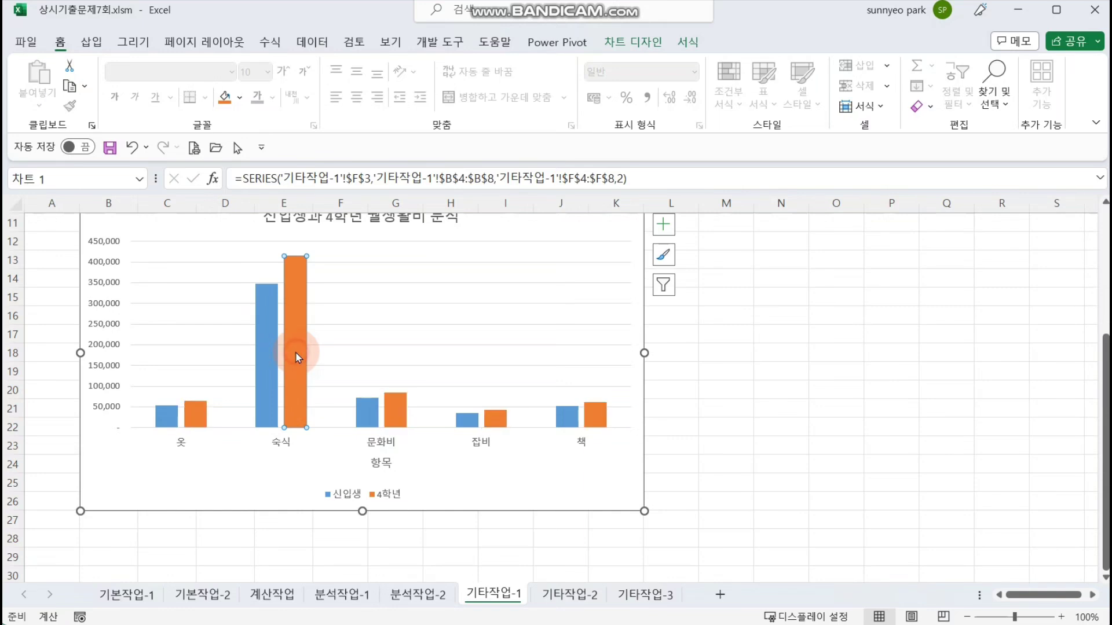
right_click(297, 355)
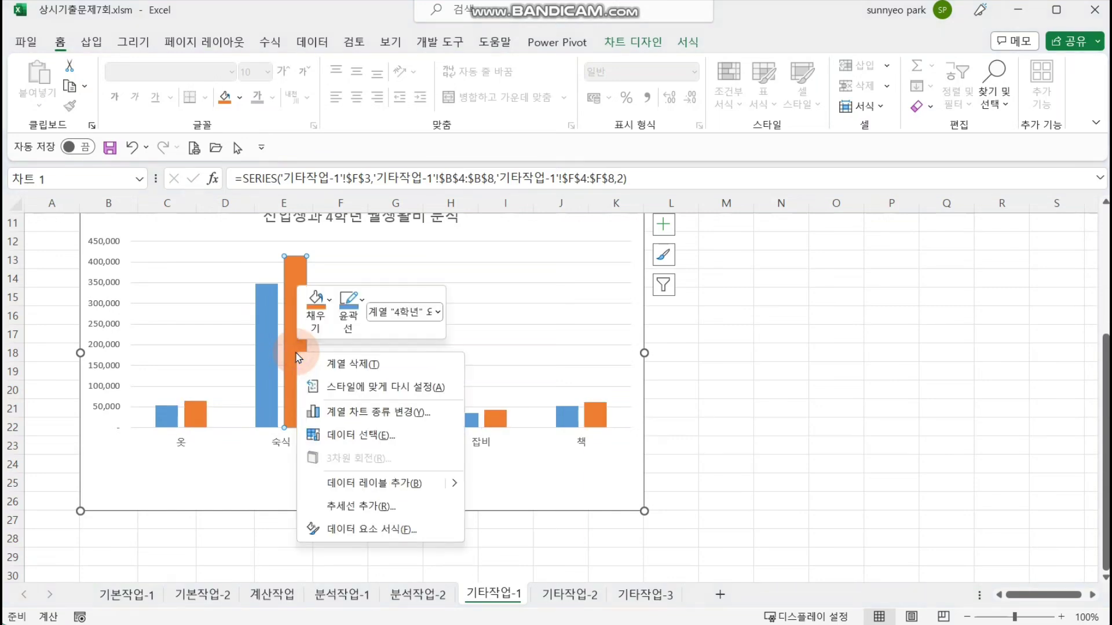
click(403, 488)
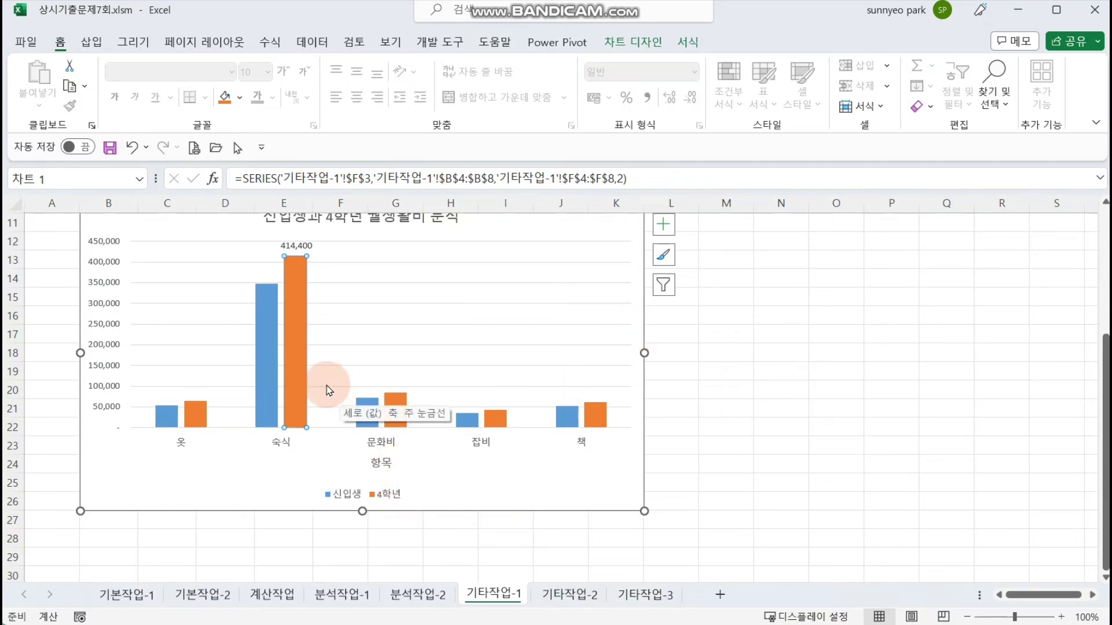
click(828, 352)
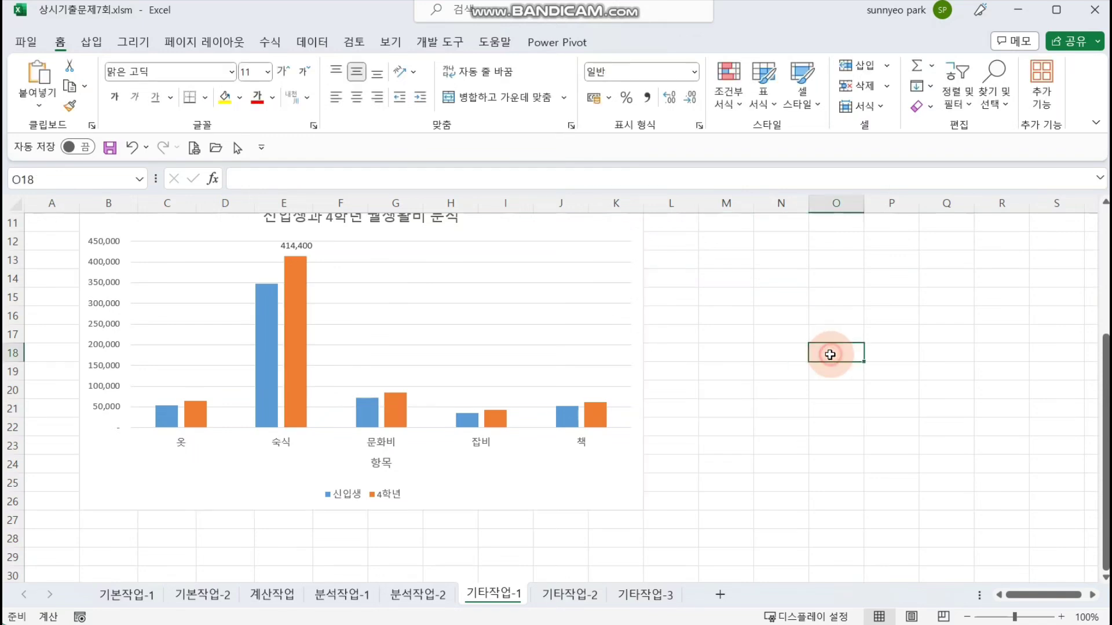
Set the data series' gap width to 70% and place the legend at the top of the chart.
click(367, 415)
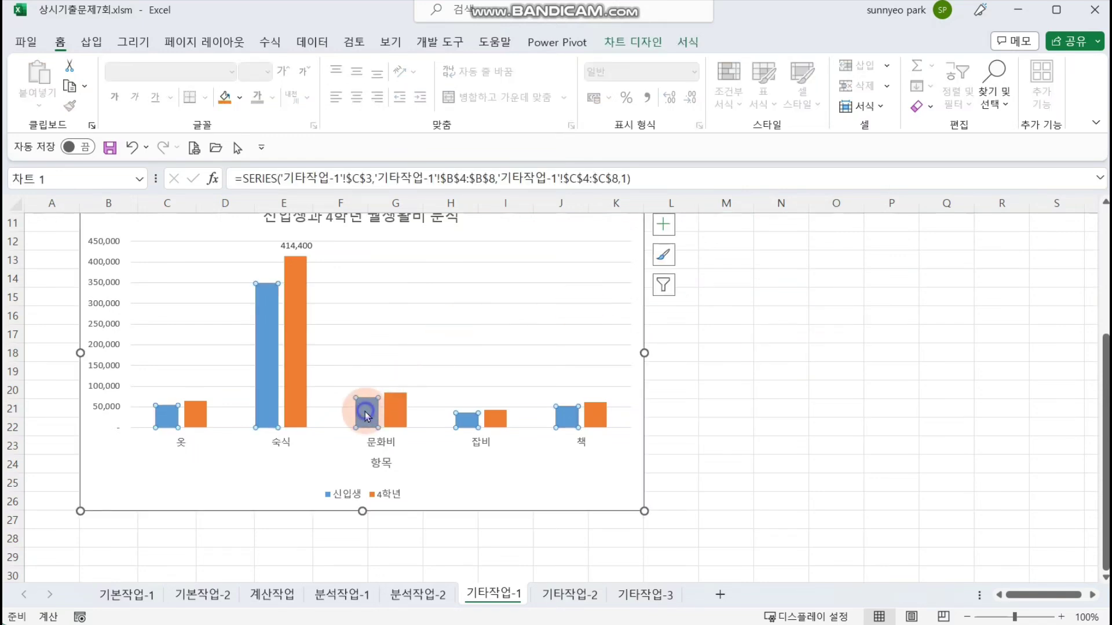
right_click(368, 416)
click(516, 583)
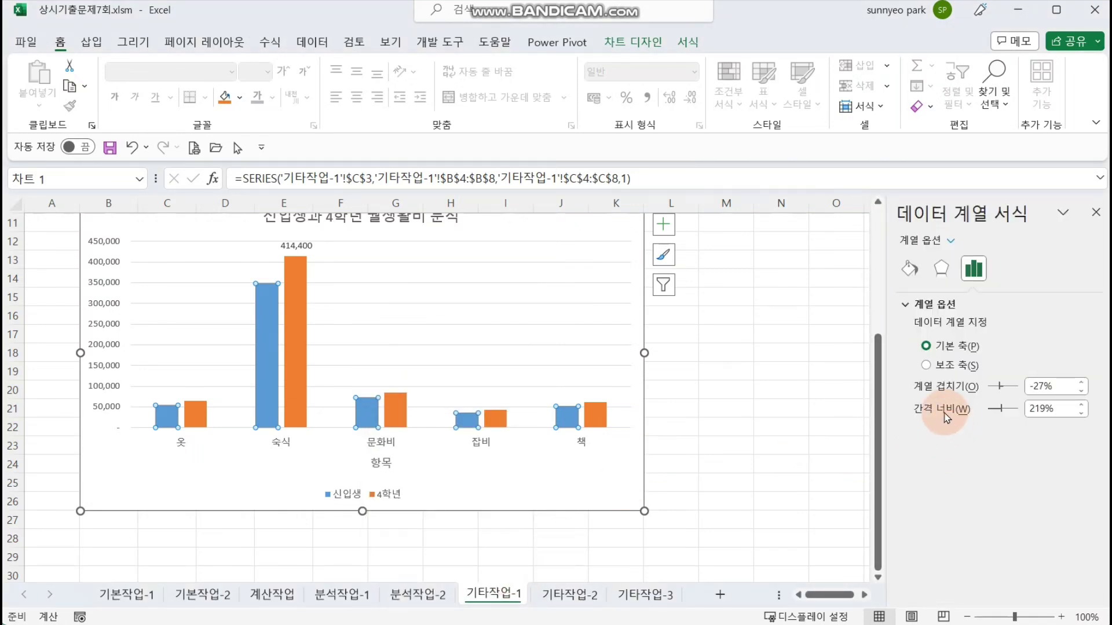
drag(1058, 409, 959, 525)
text(70)
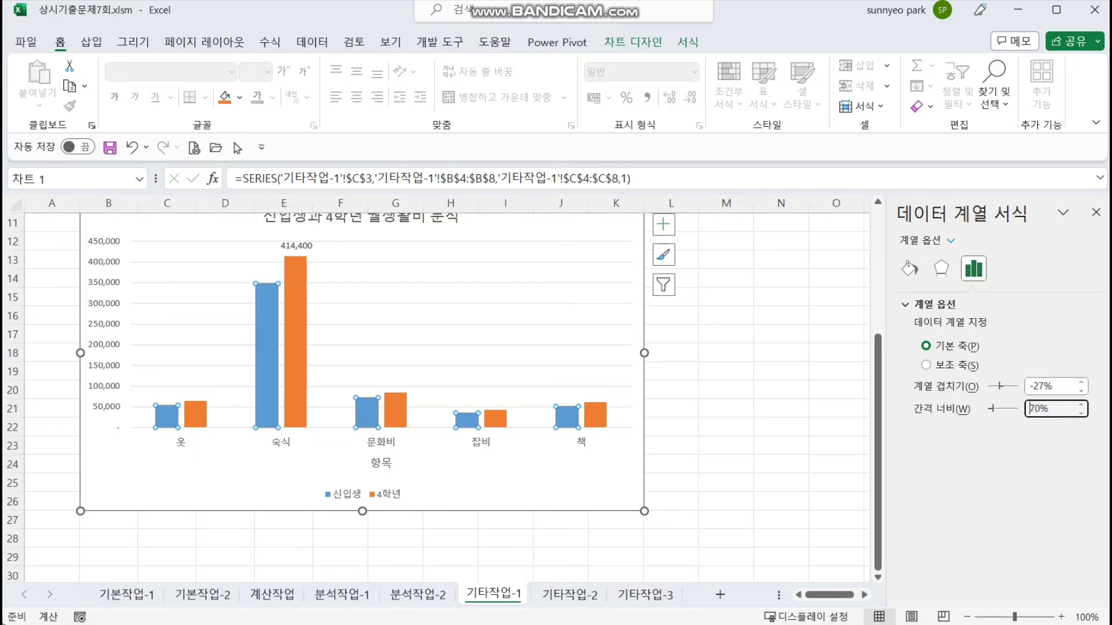
key(Return)
click(956, 518)
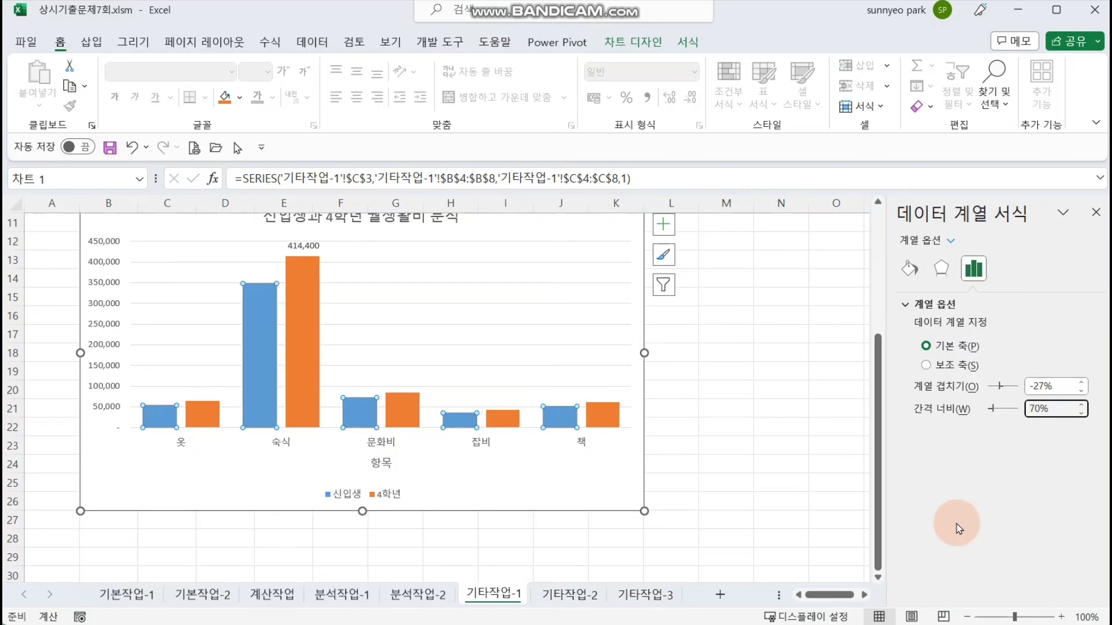
click(383, 498)
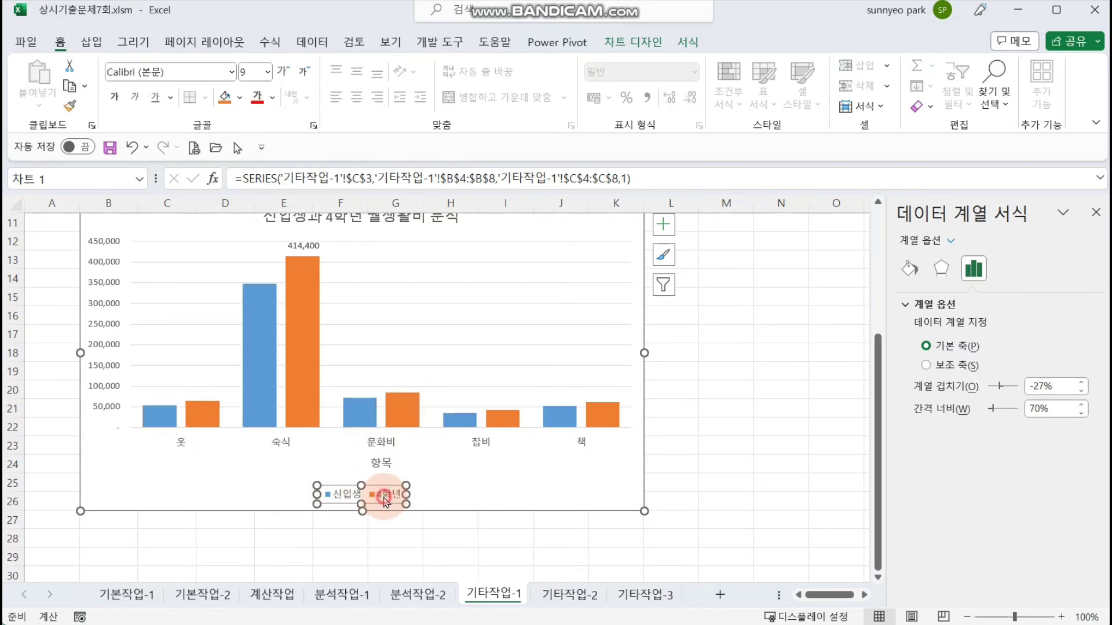
click(960, 347)
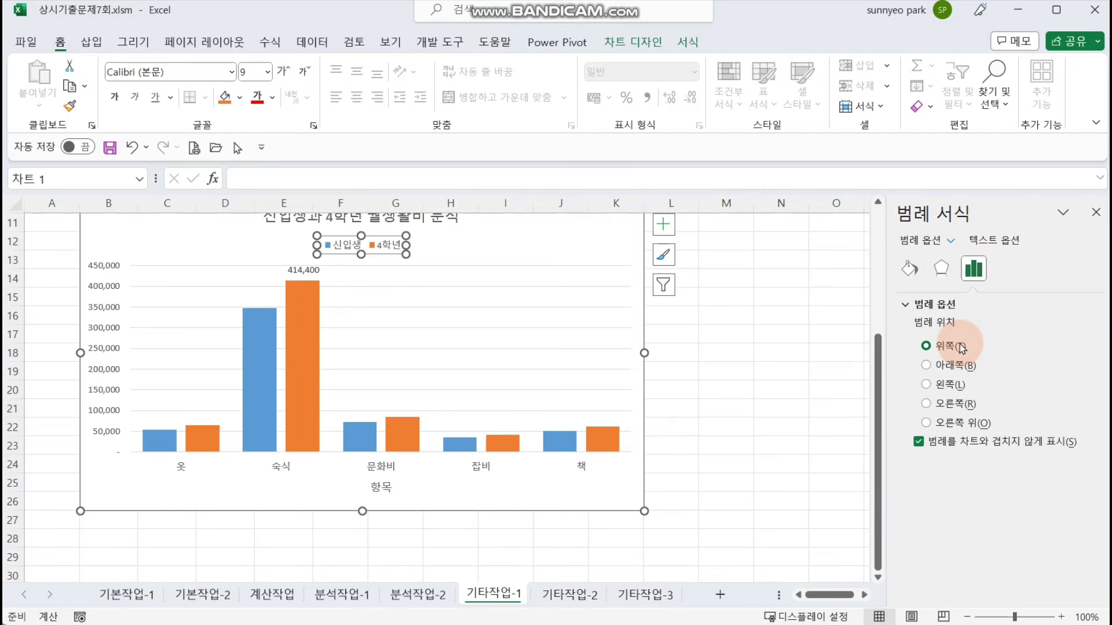
Set the vertical value axis's major unit to 100000.
click(107, 316)
scroll(129, 371, up, 1)
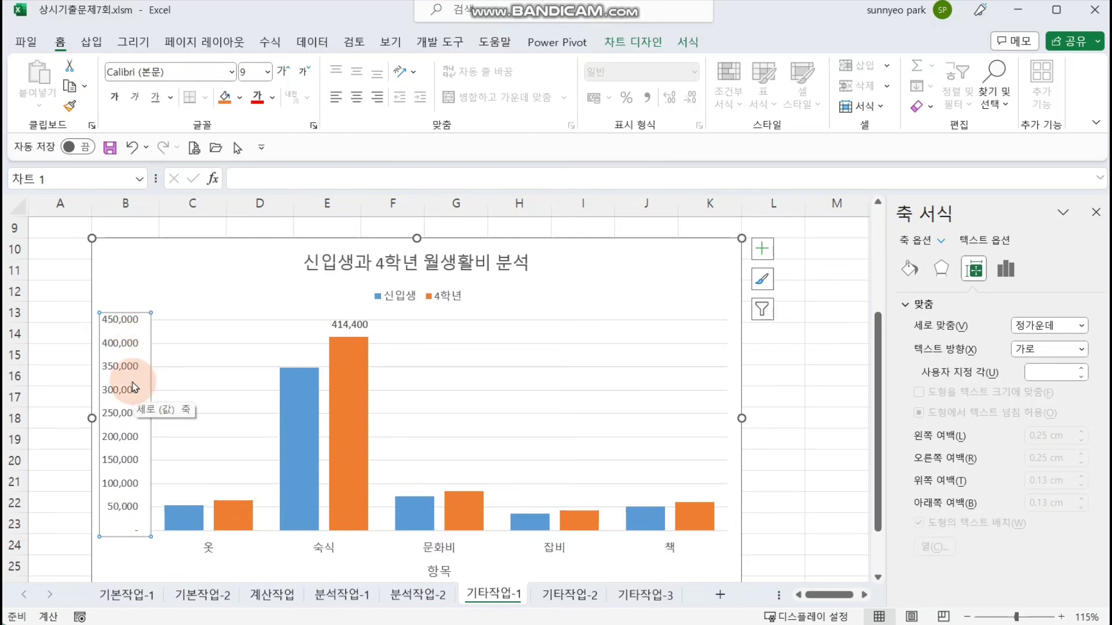
click(1006, 268)
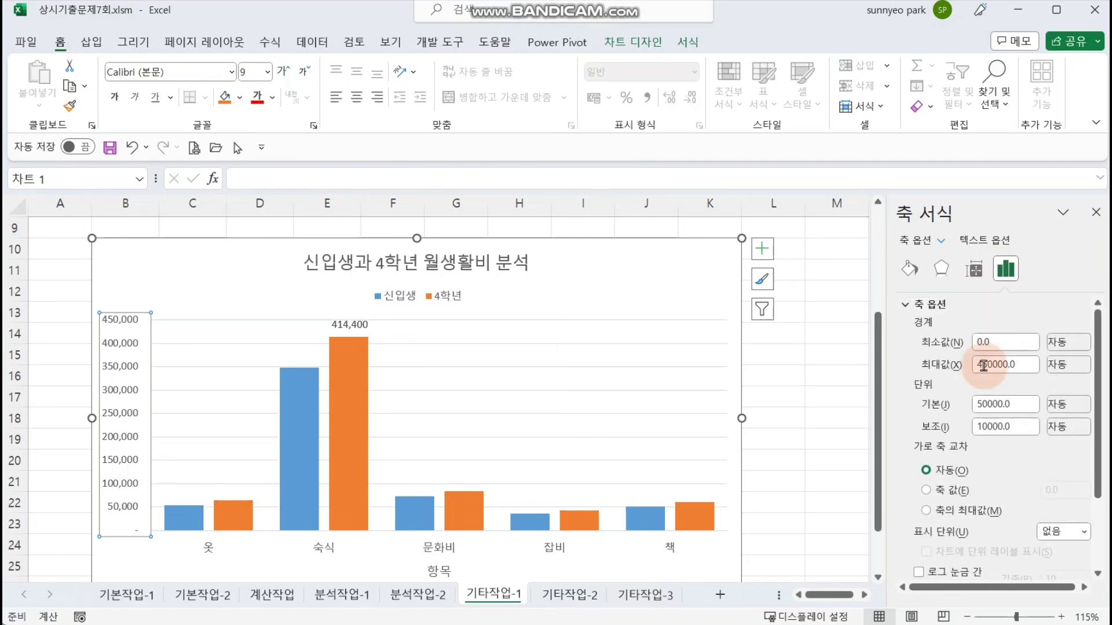
click(982, 407)
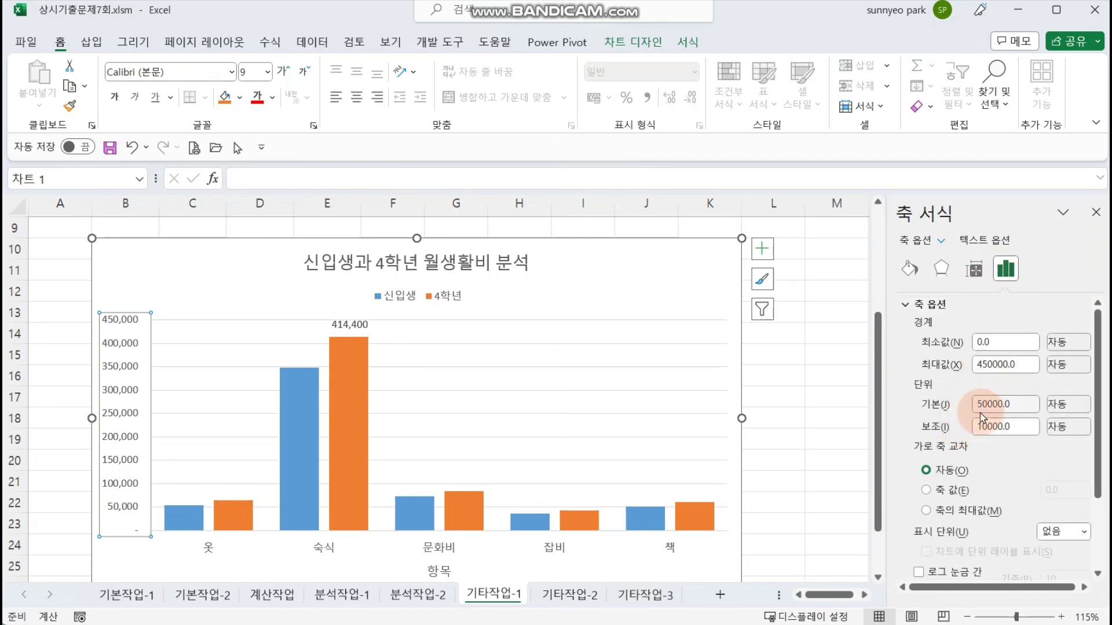
drag(983, 408, 964, 404)
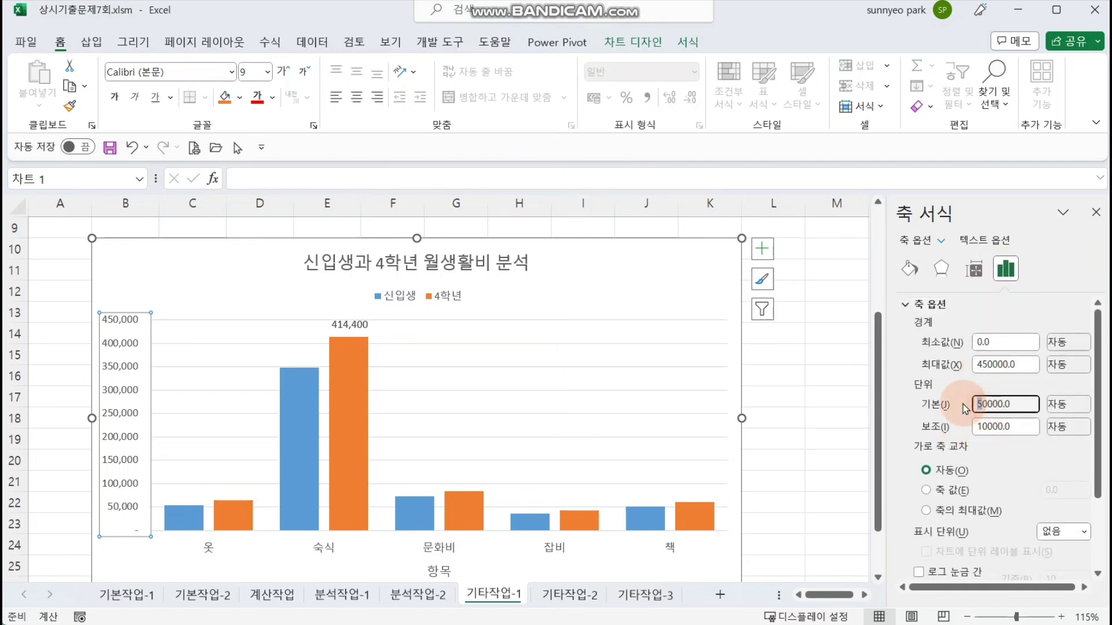
text(10)
key(Return)
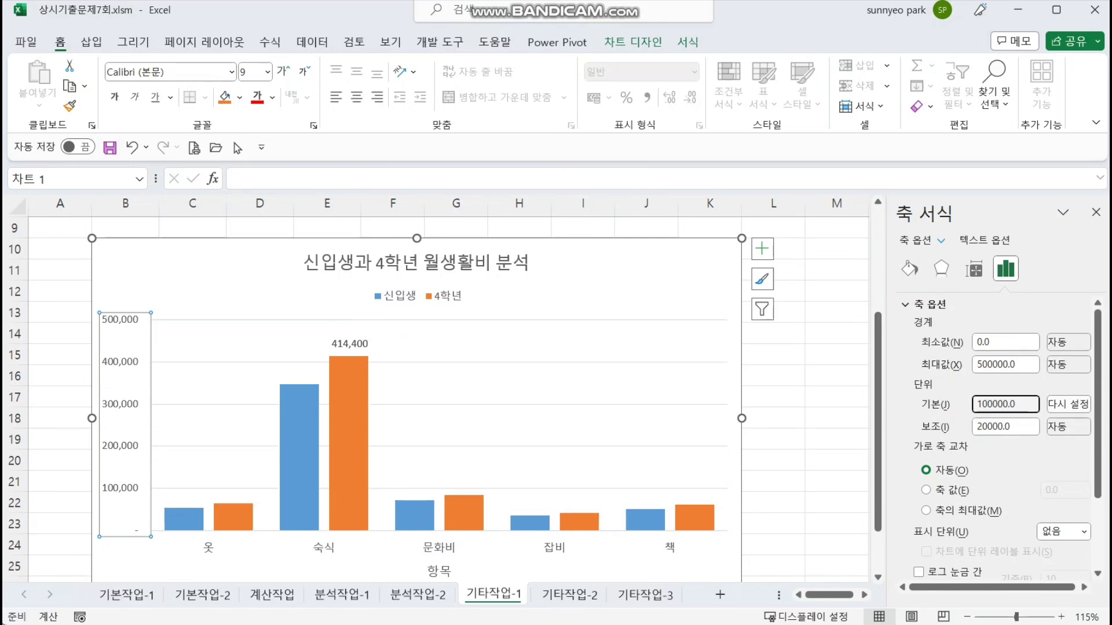
click(841, 352)
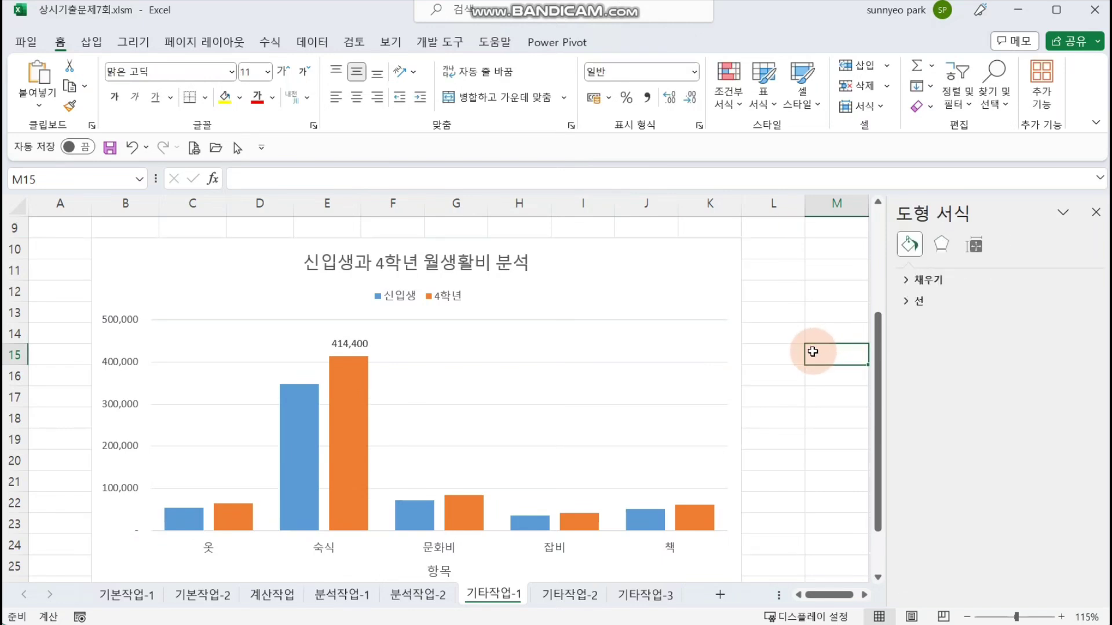
Give the chart area's border rounded corners.
click(729, 264)
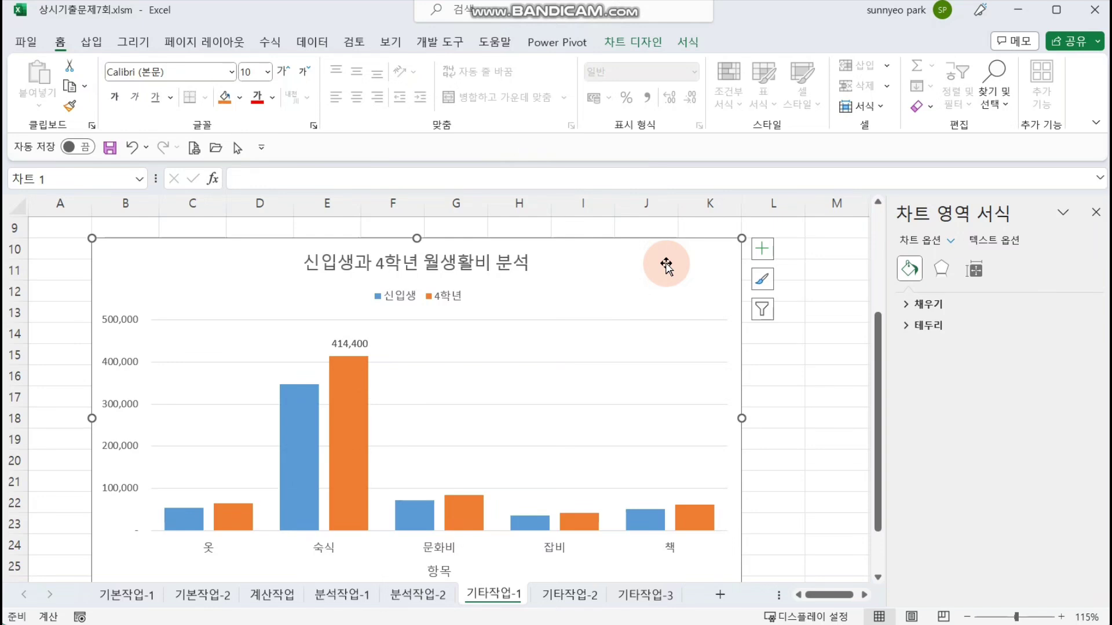
click(939, 324)
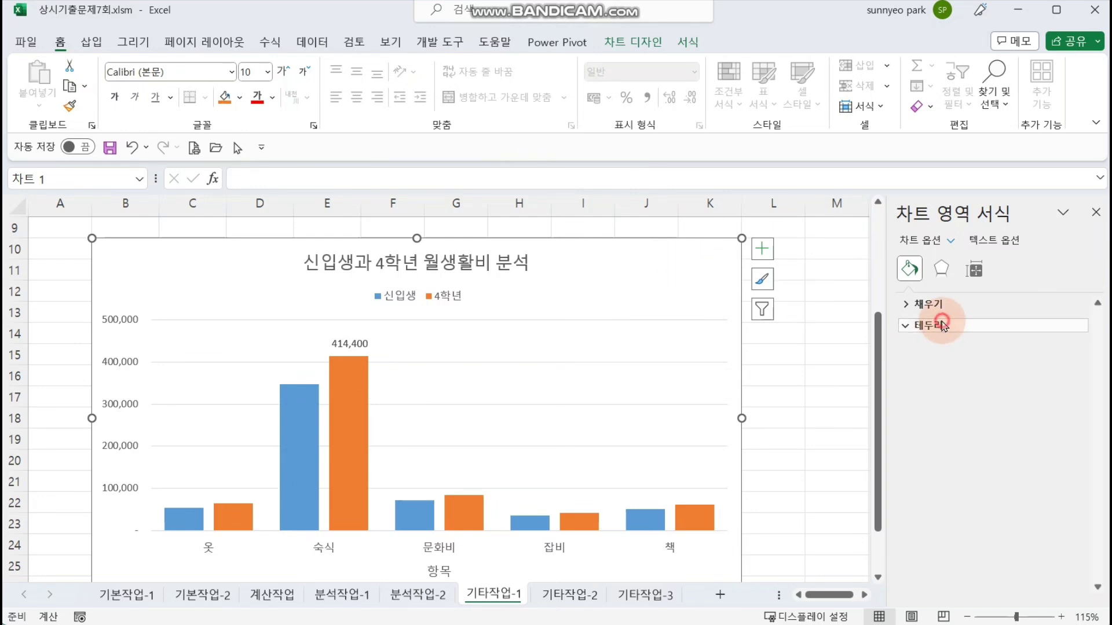
click(950, 582)
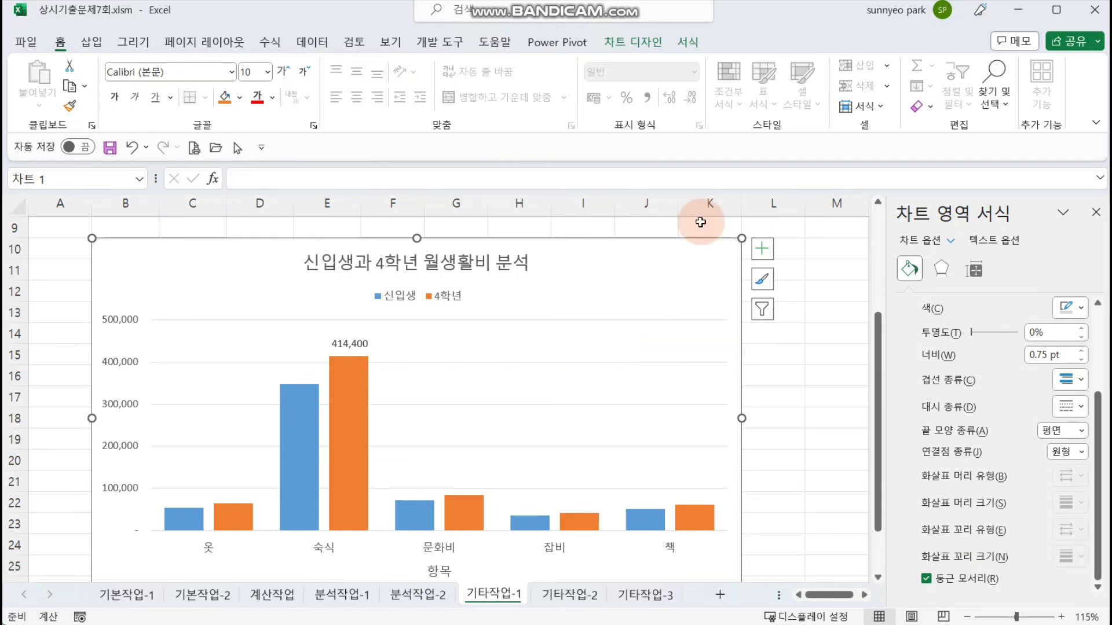
Apply the smallest orange glow (네온) effect to the chart area.
click(689, 43)
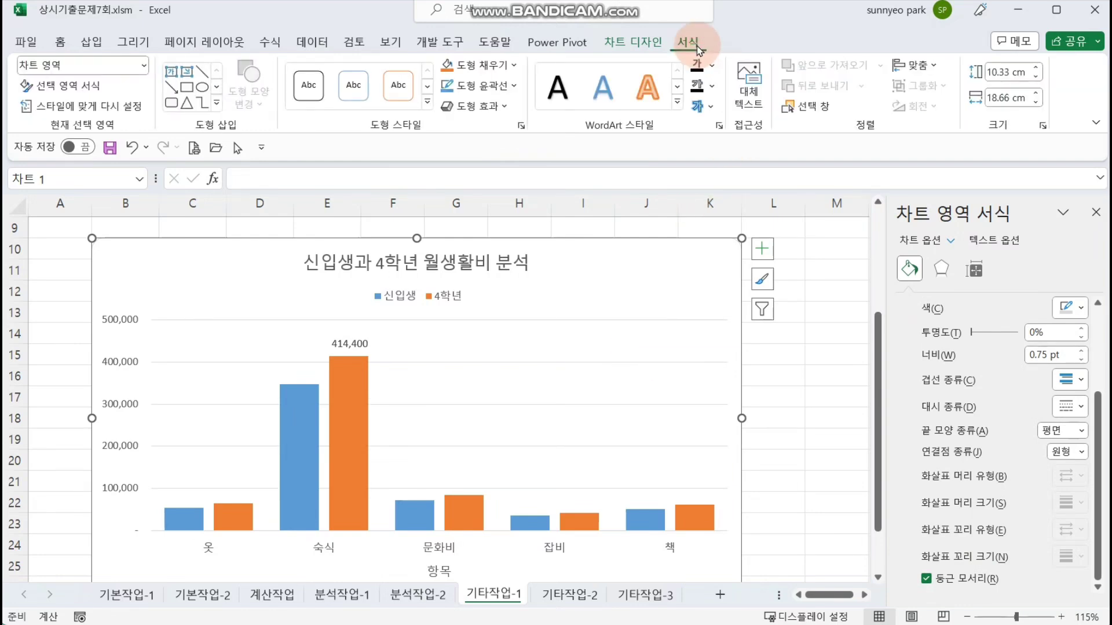
click(495, 108)
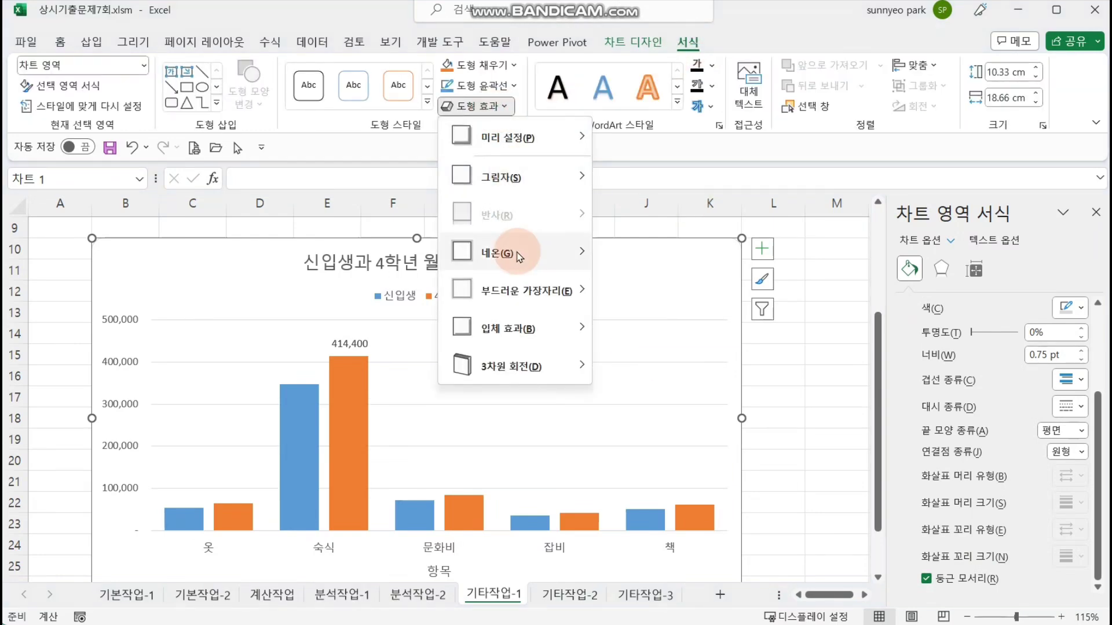
mouse_move(518, 256)
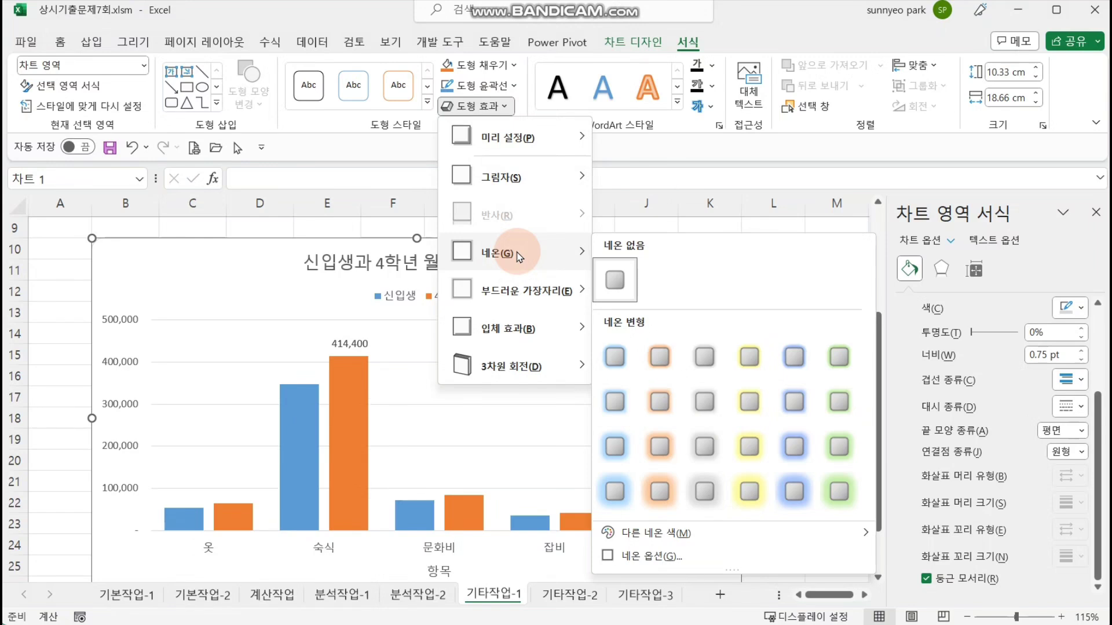
click(658, 356)
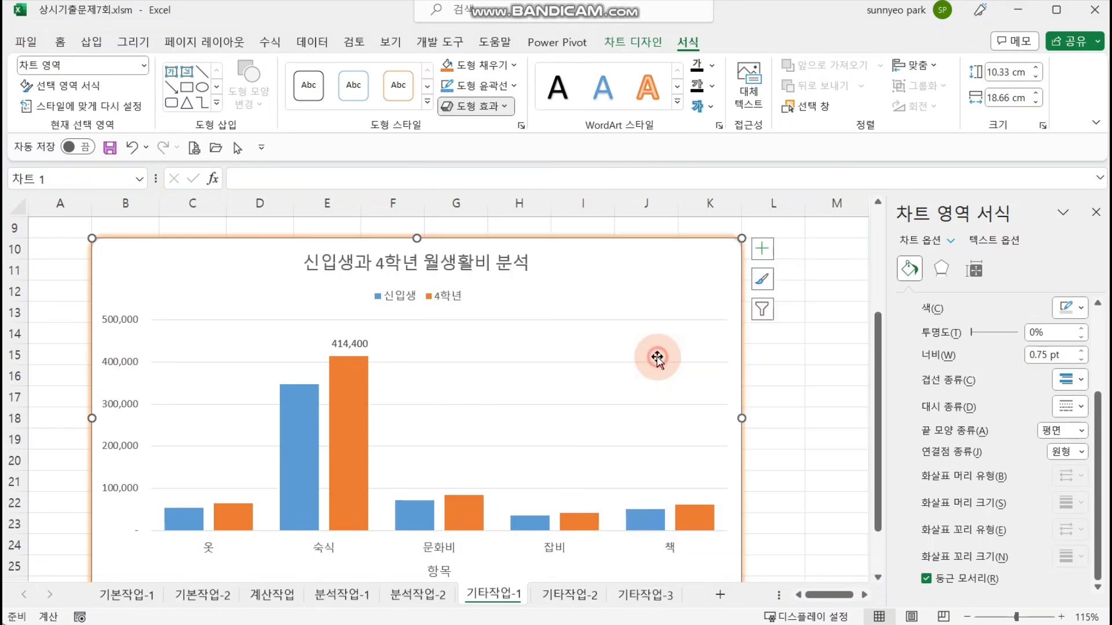
click(838, 398)
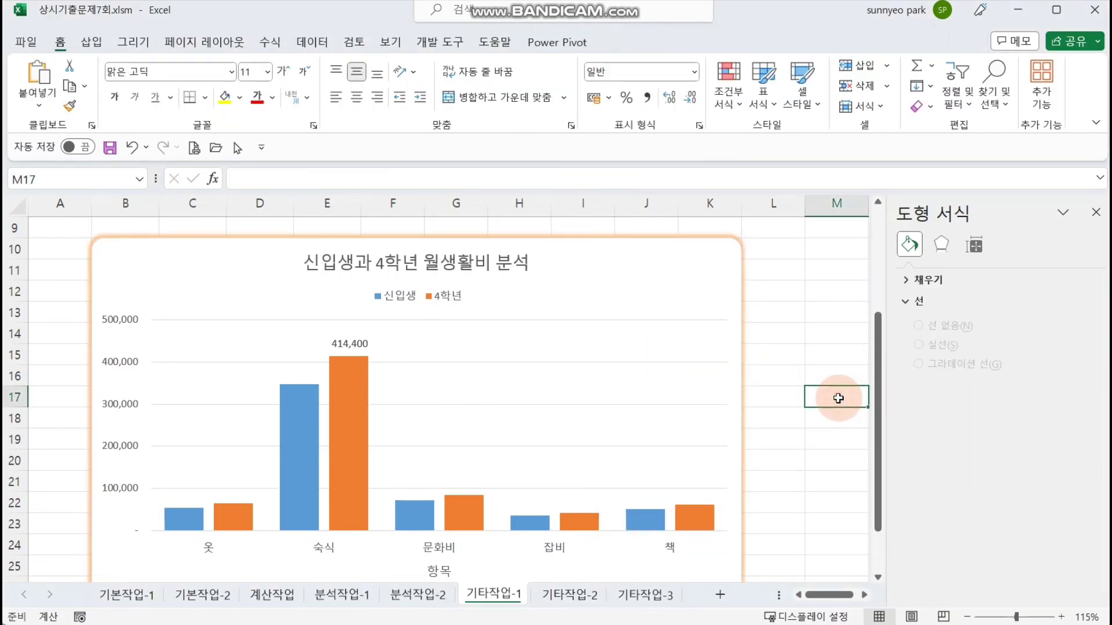
scroll(838, 398, down, 1)
click(777, 431)
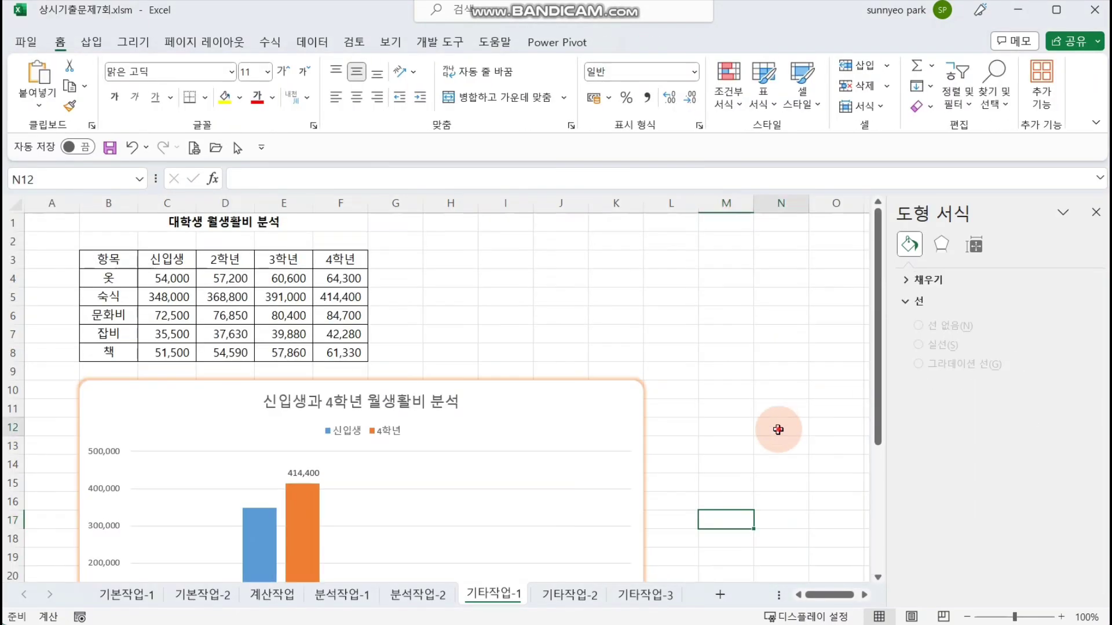
Minimize the finished workbook and go to the data table on sheet 기타작업-1 of 상시기출문제8회.xlsm.
scroll(777, 430, down, 2)
scroll(777, 430, down, 2)
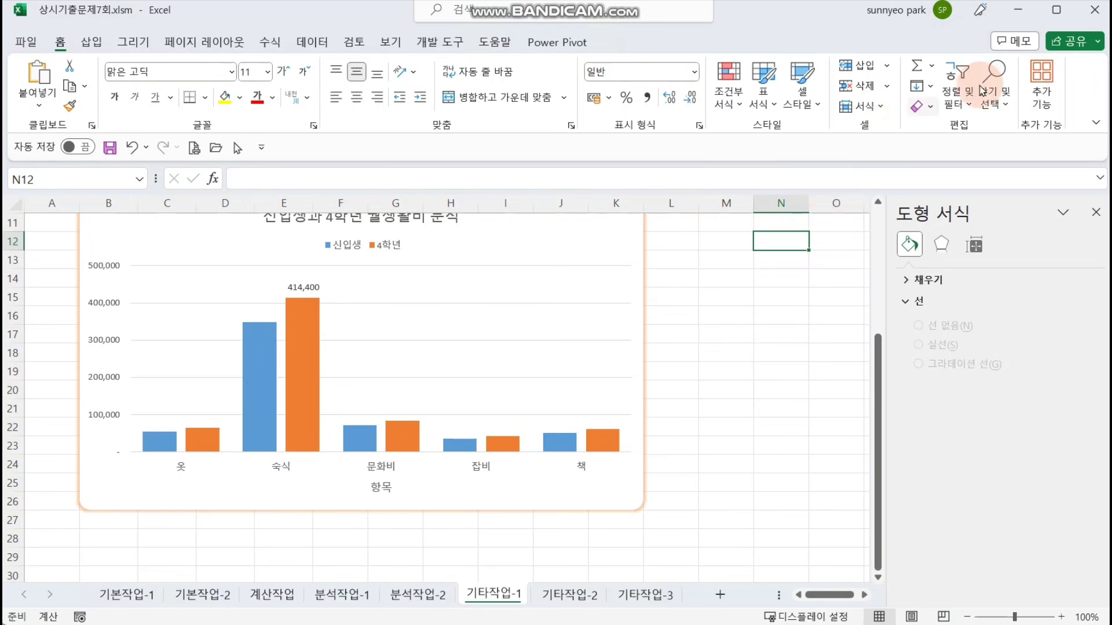
click(1018, 9)
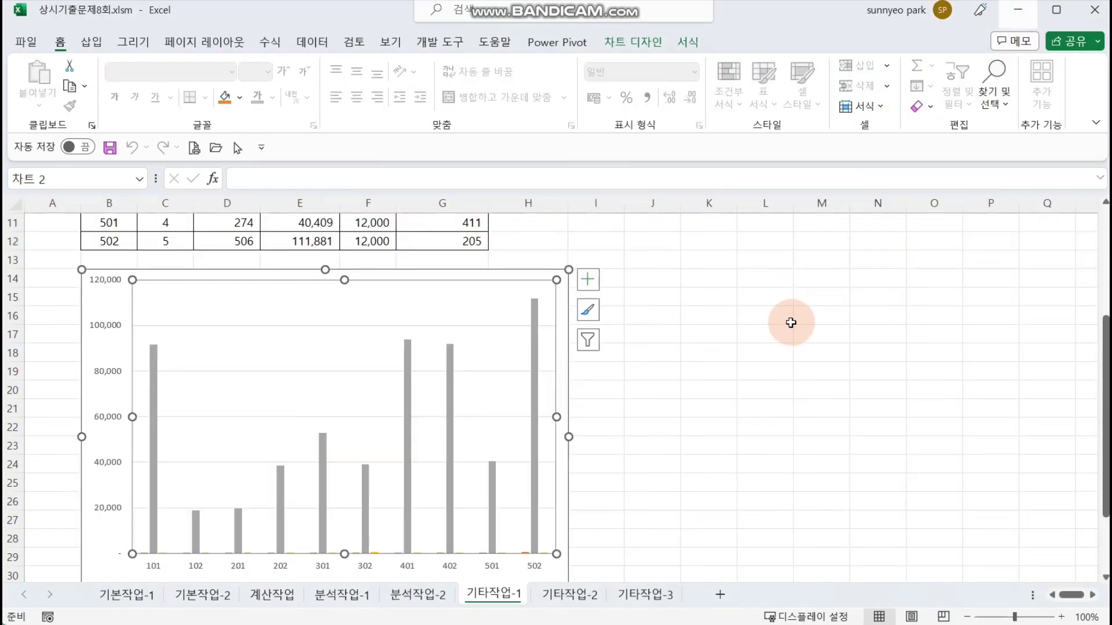
click(714, 345)
click(484, 293)
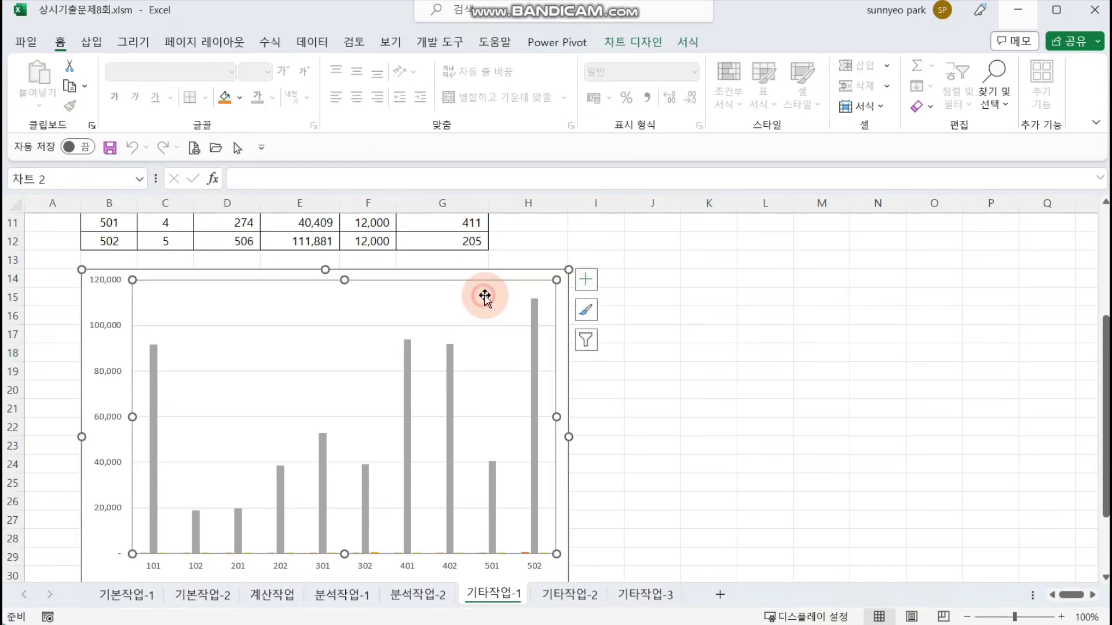
scroll(685, 347, up, 2)
scroll(443, 340, up, 2)
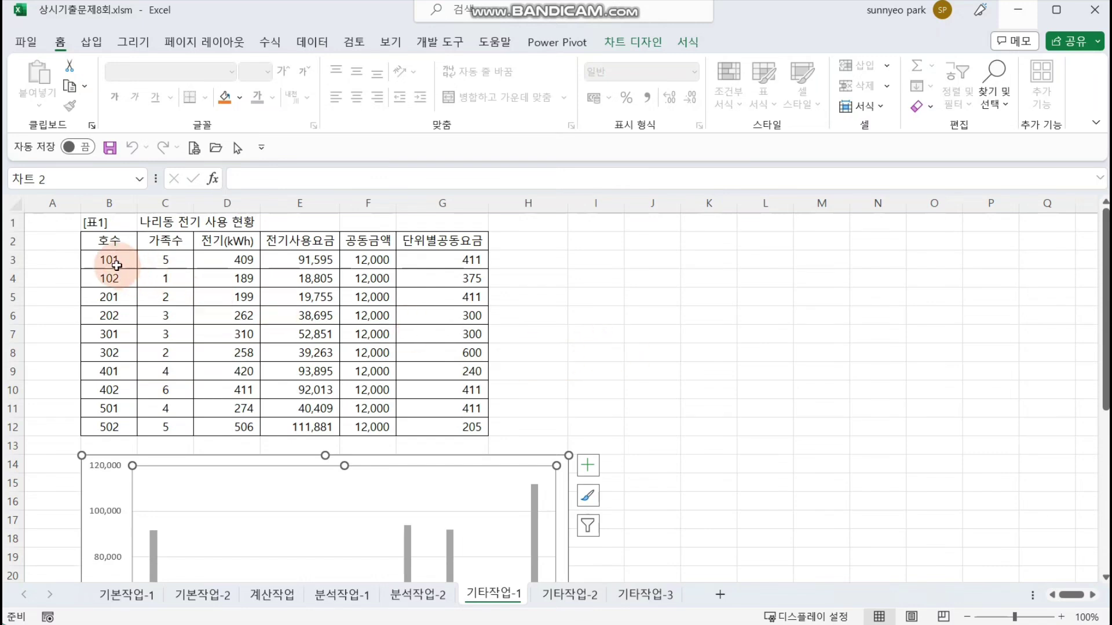
Highlight B3:B8, E3:E8 and G3:G8 together to review the 101 to 302 data, and select the existing chart's plot area.
drag(116, 258, 116, 346)
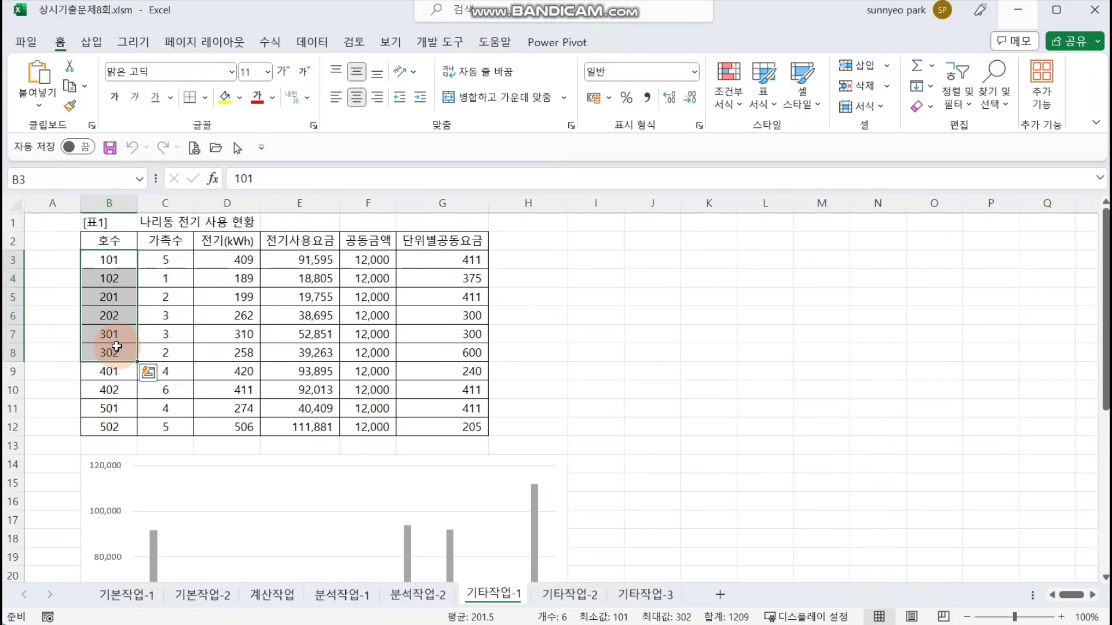
drag(295, 259, 297, 342)
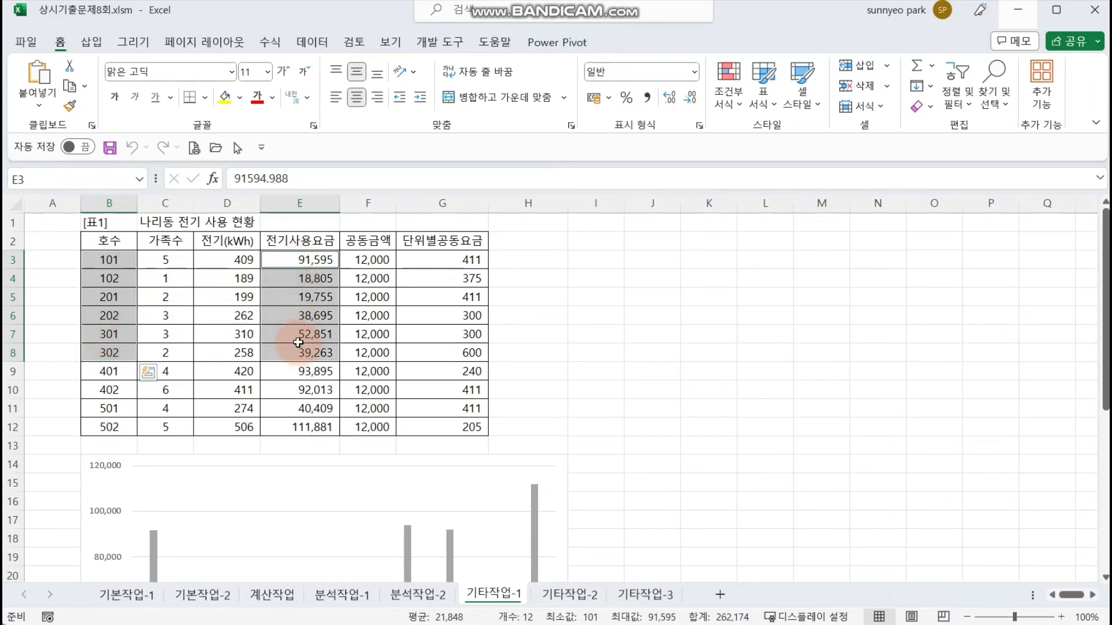
drag(463, 259, 469, 350)
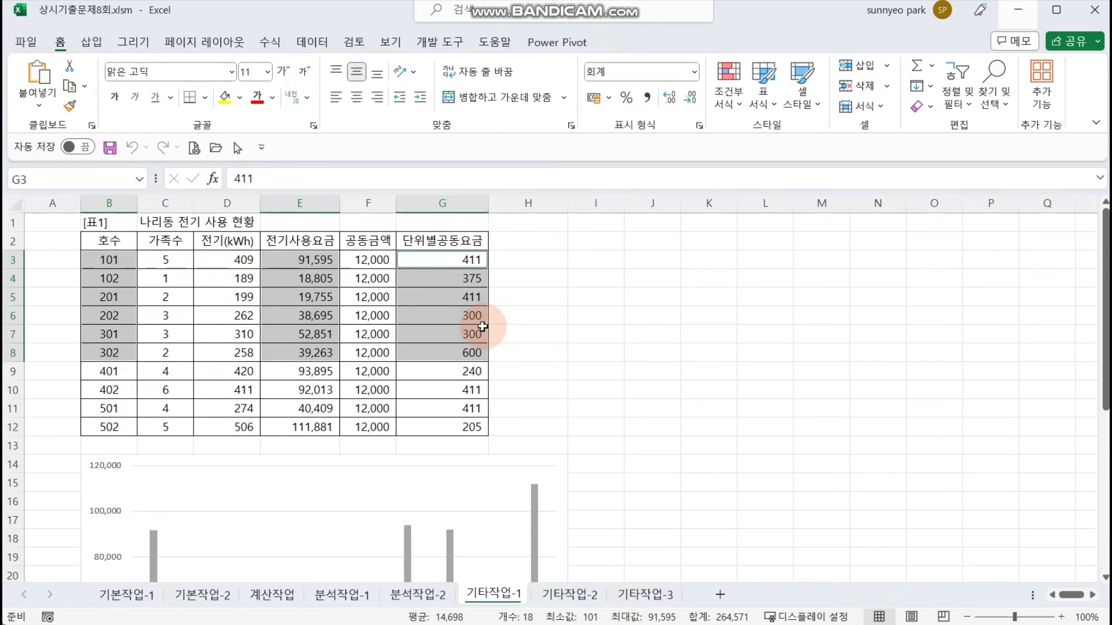
click(700, 350)
click(557, 488)
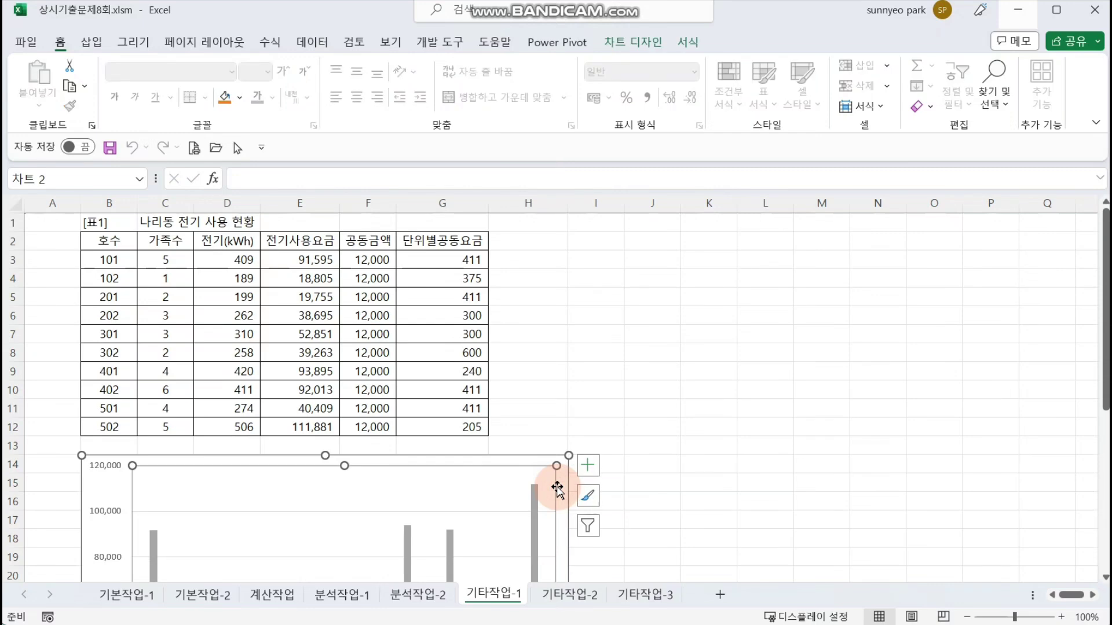
Clear the existing chart's data range in the data source selection, removing all its series and axis labels.
click(650, 36)
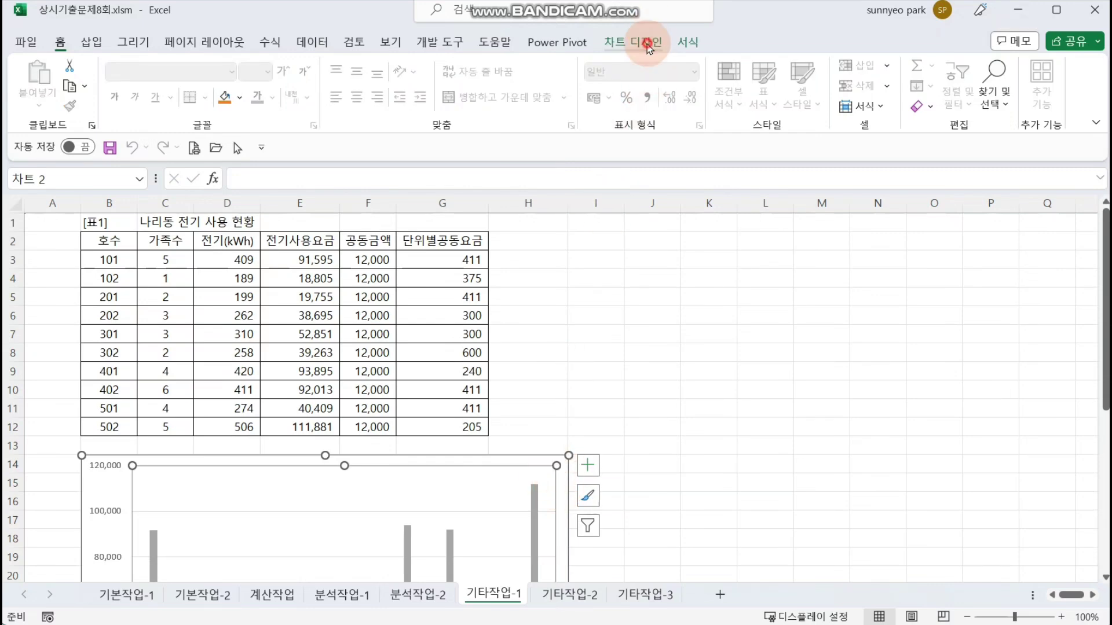
click(803, 103)
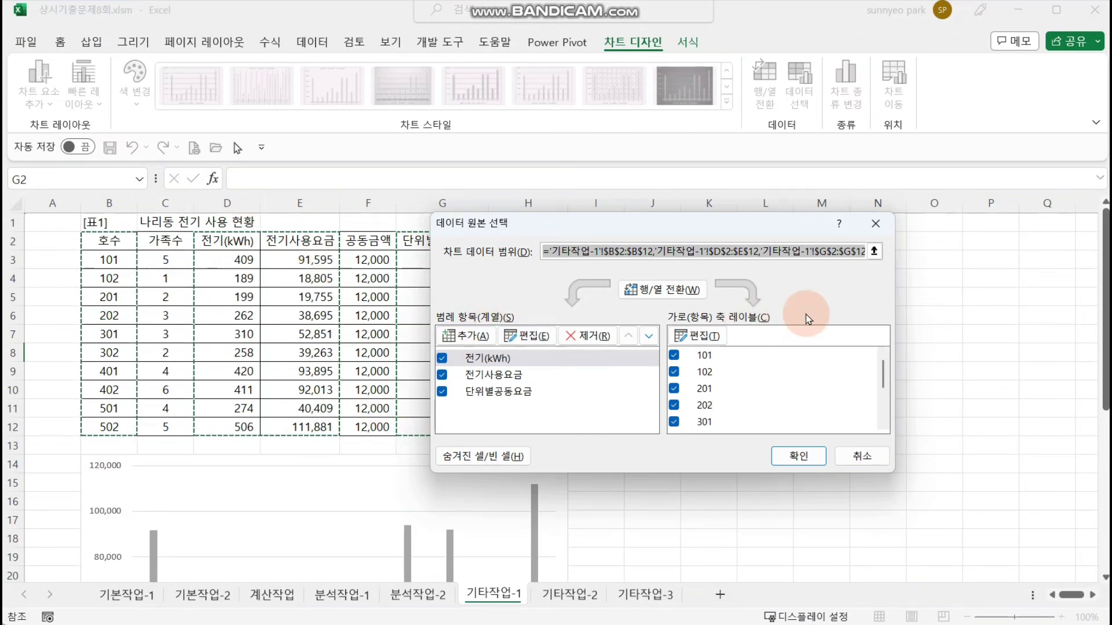
key(Delete)
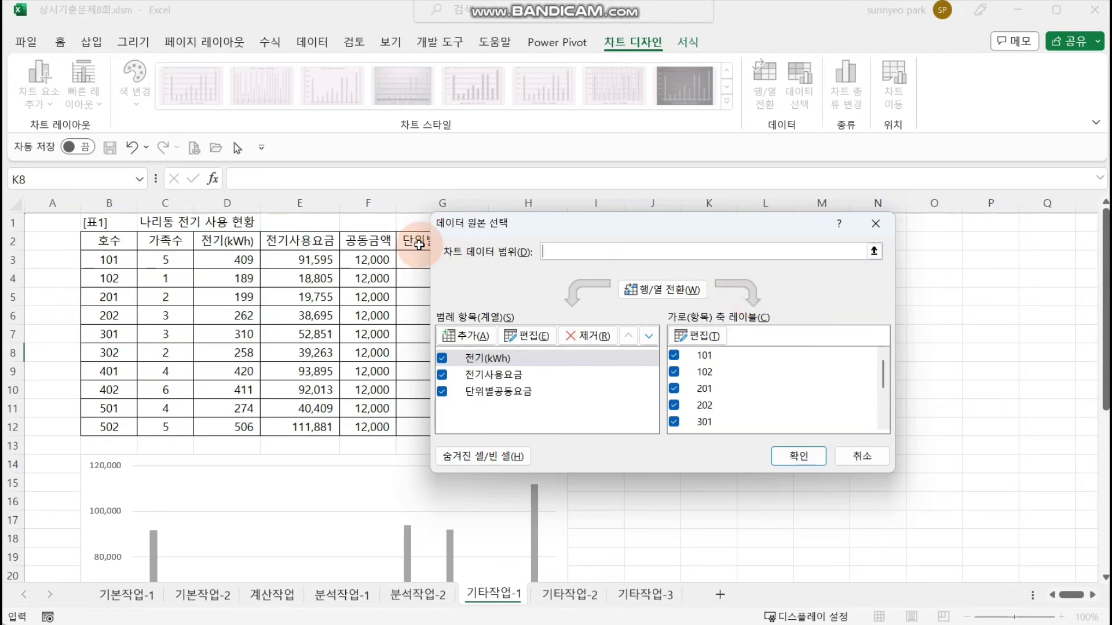
drag(481, 227, 556, 231)
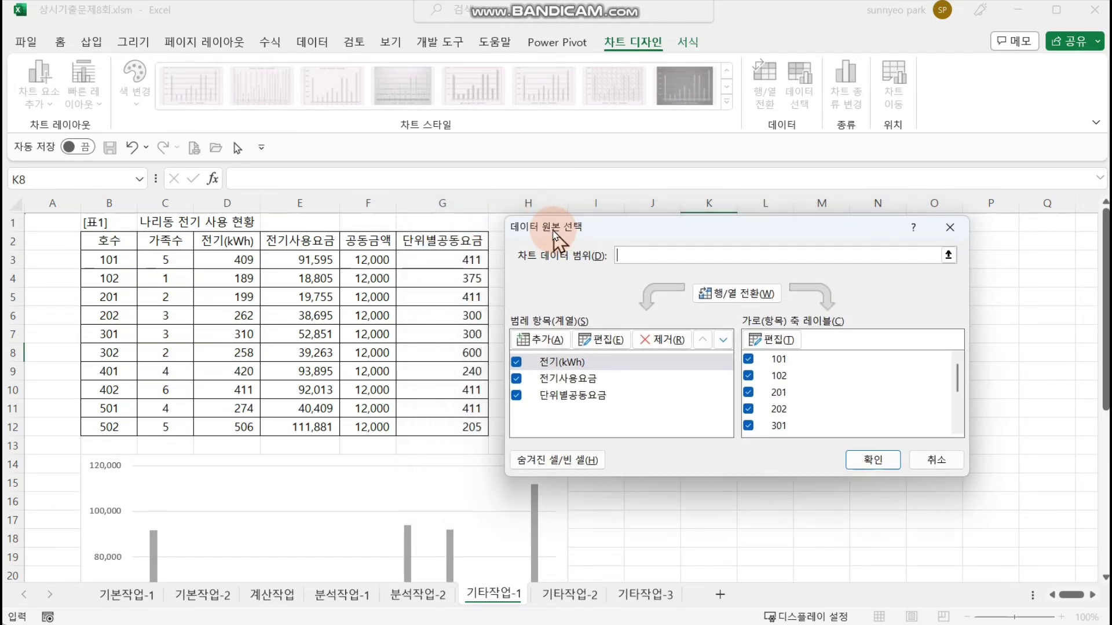
click(850, 403)
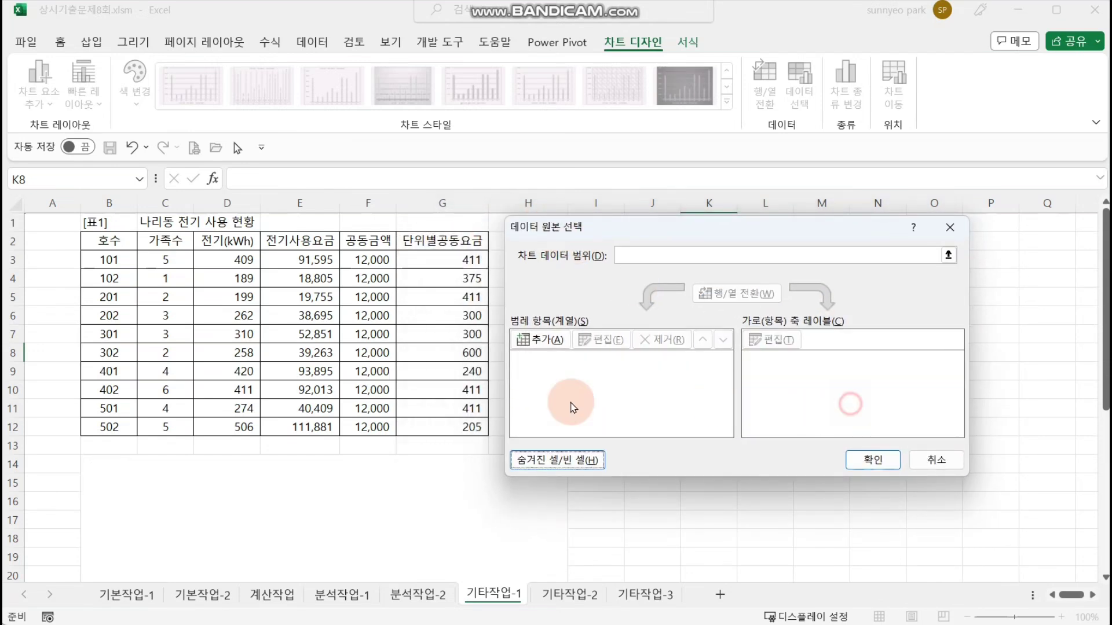
Set the chart's data range to B2:B8, E2:E8 and G2:G8 on sheet 기타작업-1.
click(668, 256)
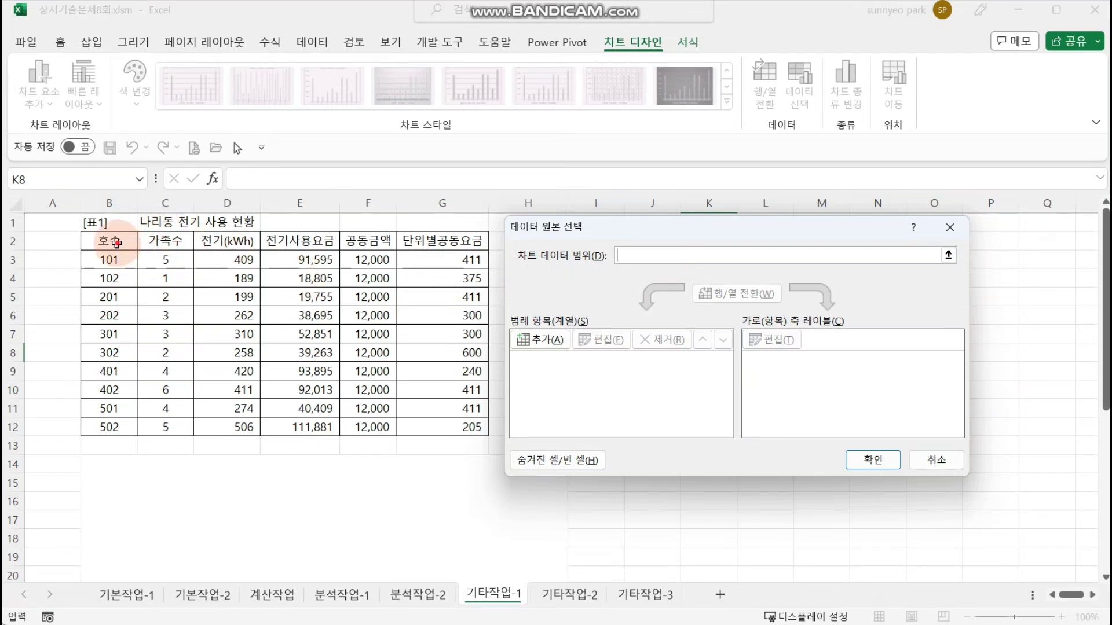
drag(115, 242, 119, 351)
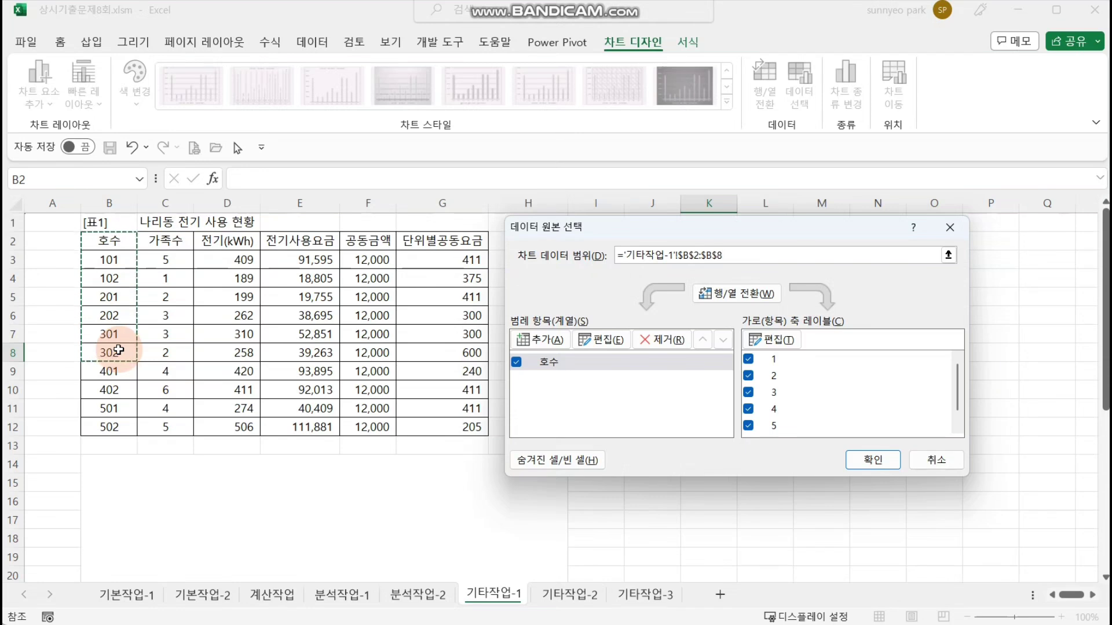
text(,)
drag(300, 242, 304, 350)
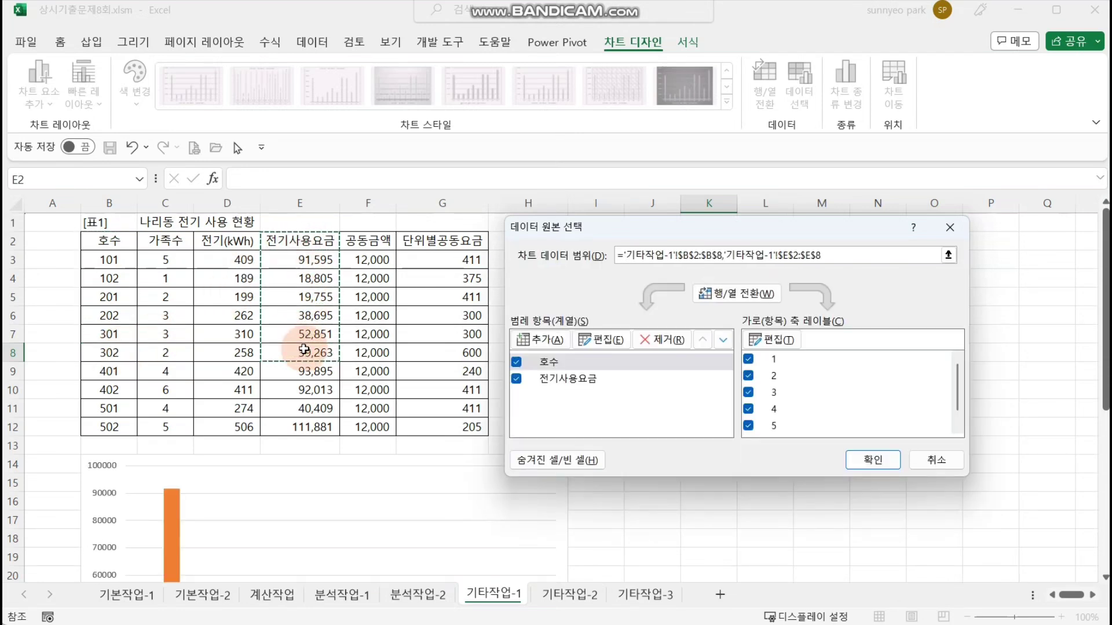
text(,)
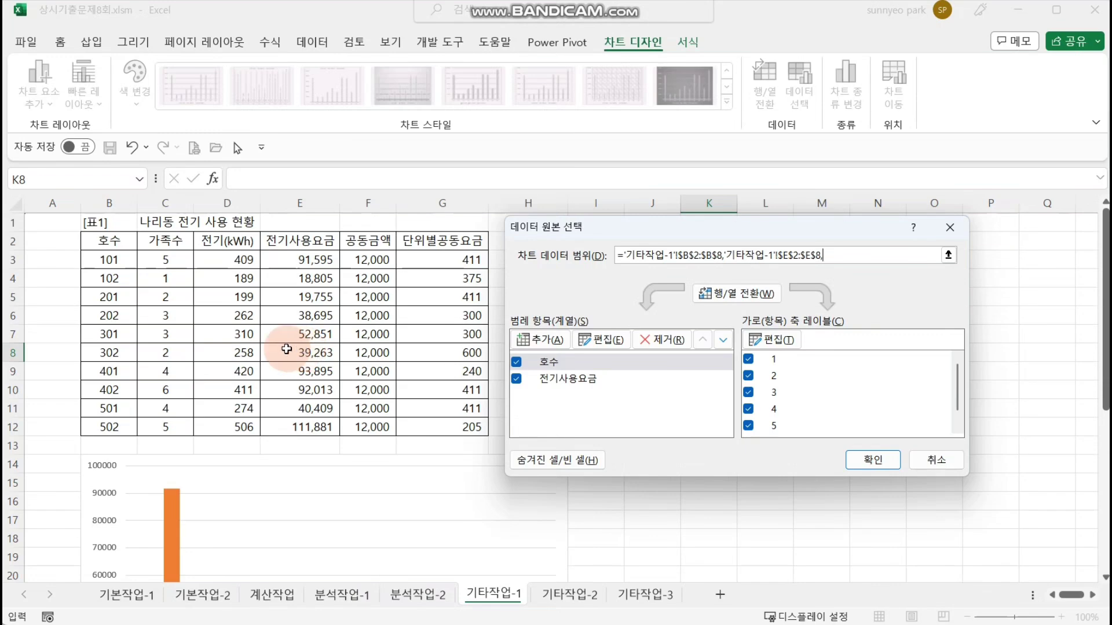
drag(658, 227, 255, 383)
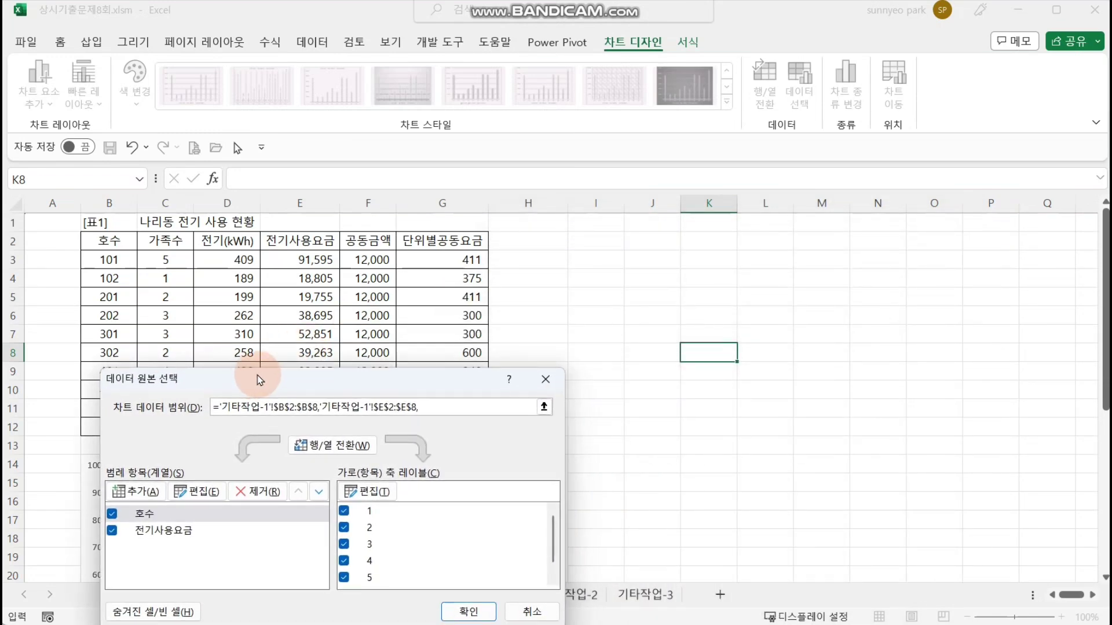
drag(431, 242, 427, 351)
drag(398, 394, 813, 234)
click(798, 253)
scroll(798, 253, down, 2)
scroll(797, 253, down, 3)
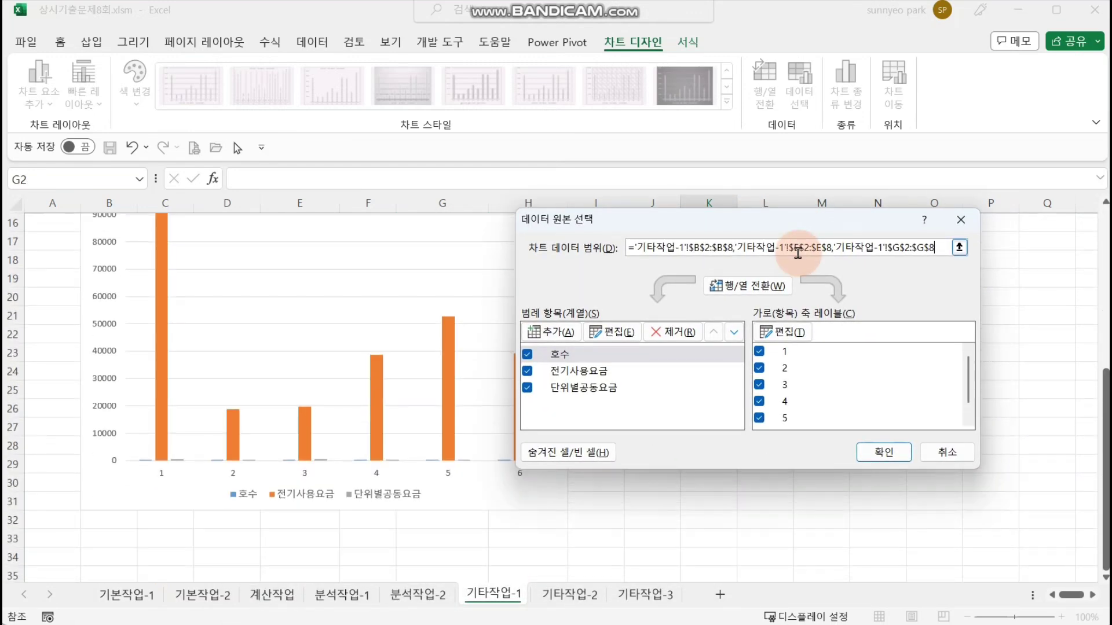
Remove the 호수 series from the chart and set the horizontal axis labels to B3:B8.
click(620, 361)
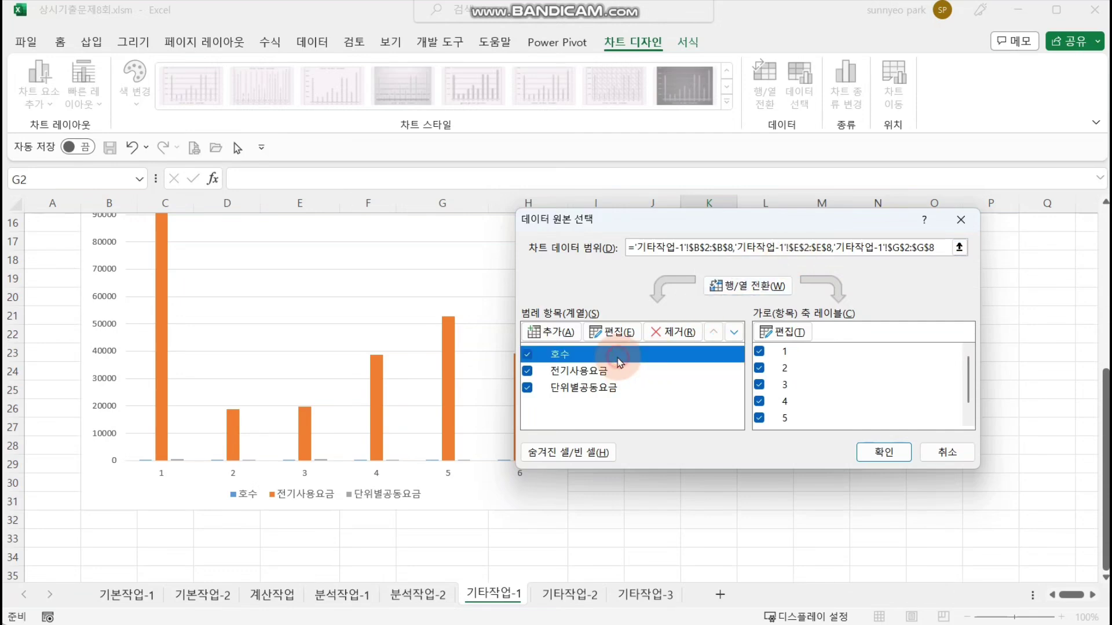
click(673, 332)
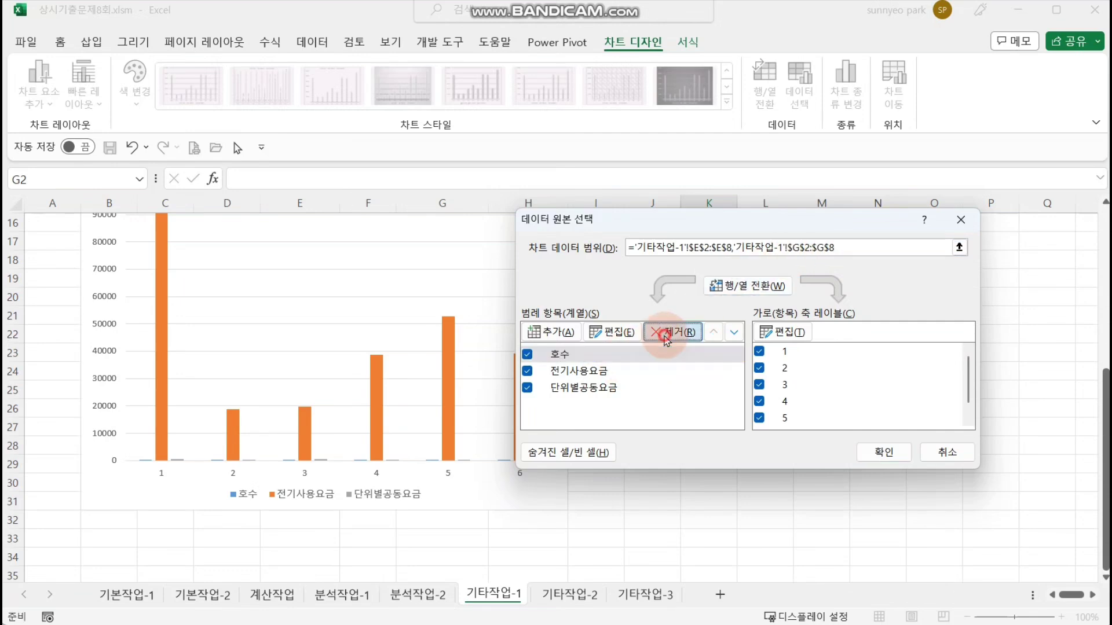
click(783, 333)
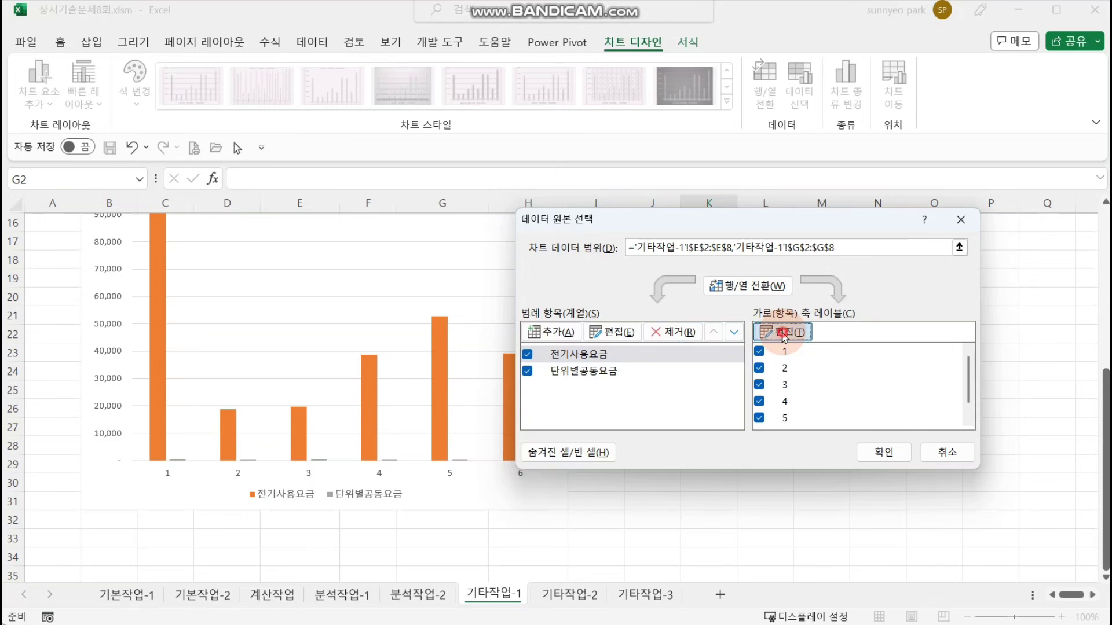
scroll(541, 347, up, 5)
drag(109, 260, 110, 354)
click(686, 374)
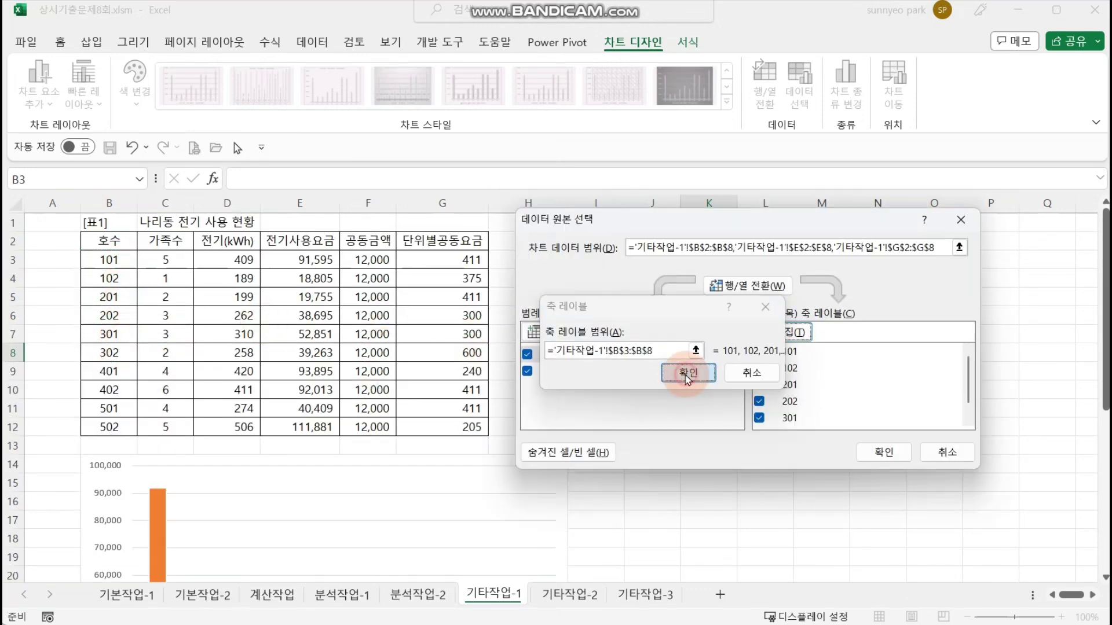
click(890, 450)
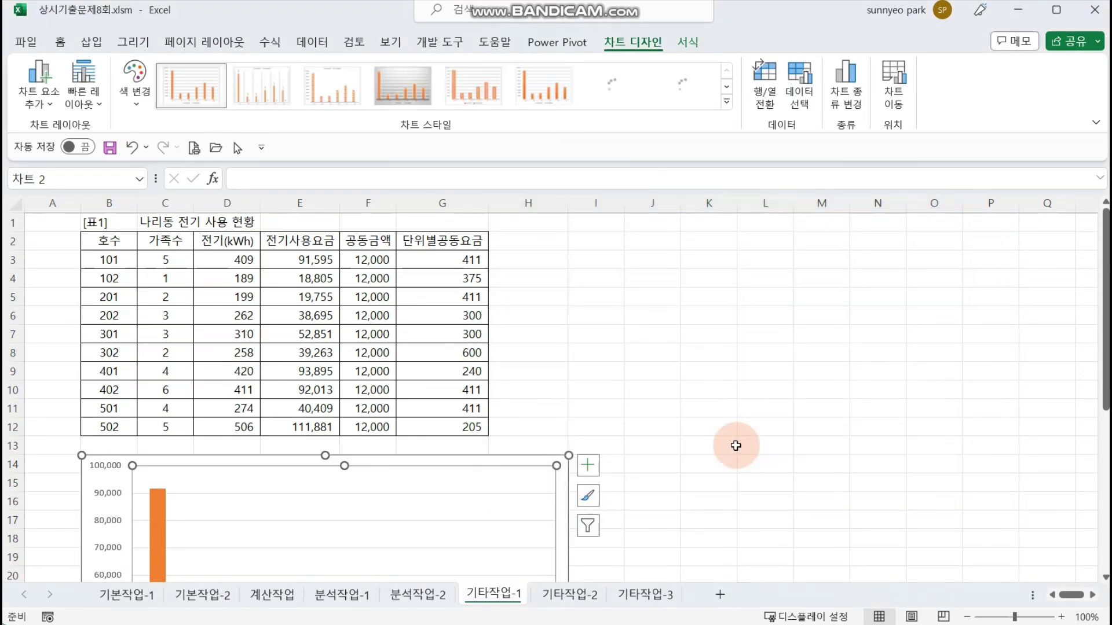
scroll(736, 446, down, 5)
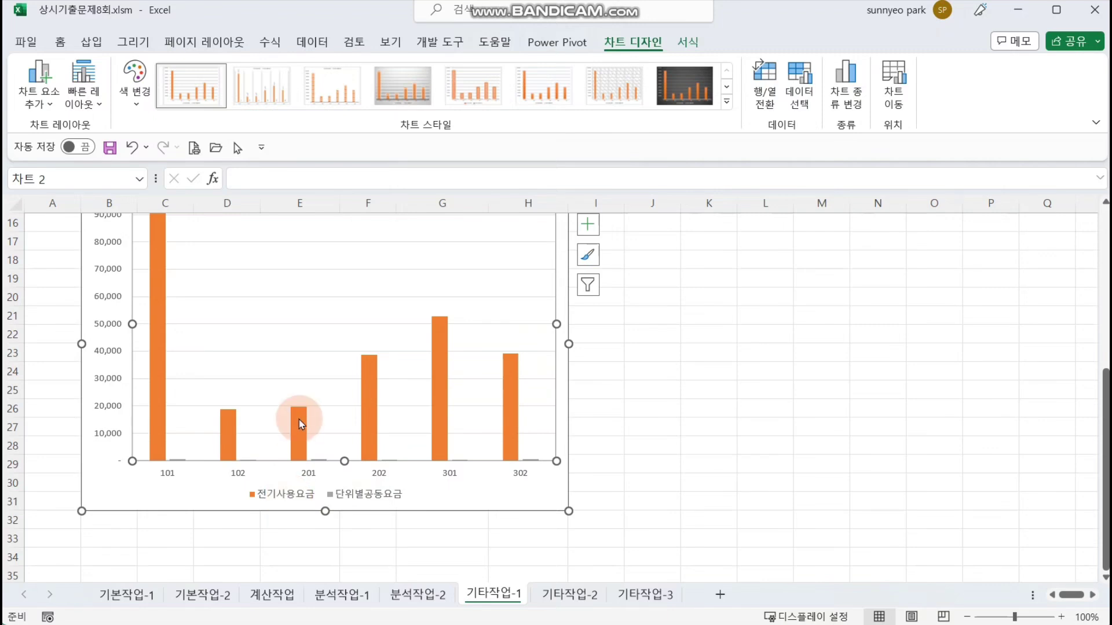
Undo the chart's data source change and reselect the chart area.
mouse_move(301, 424)
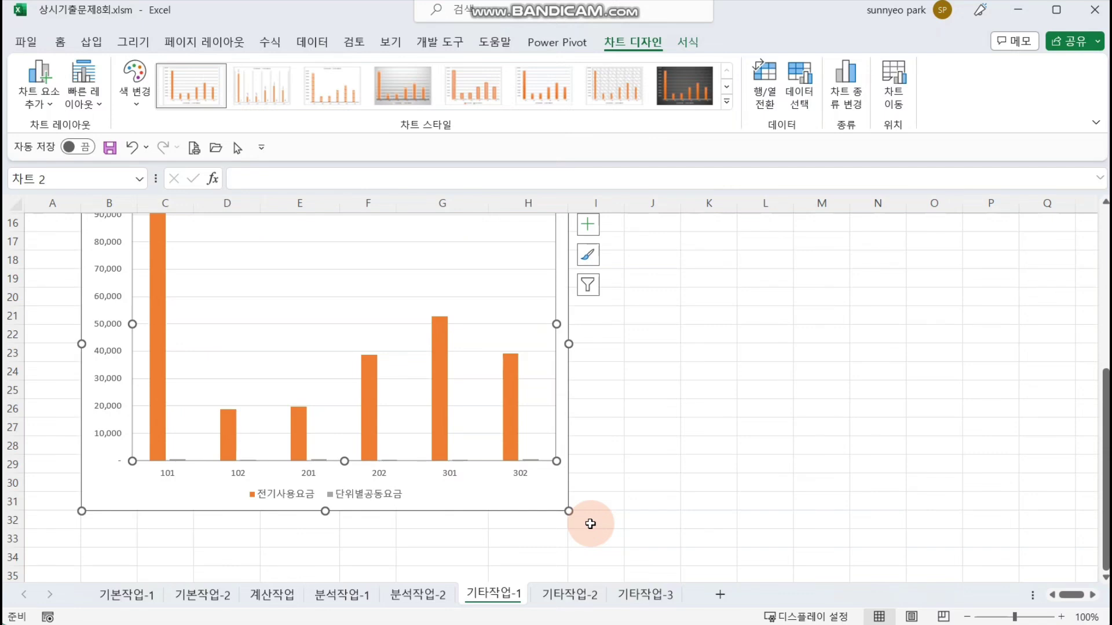
key(ctrl+z)
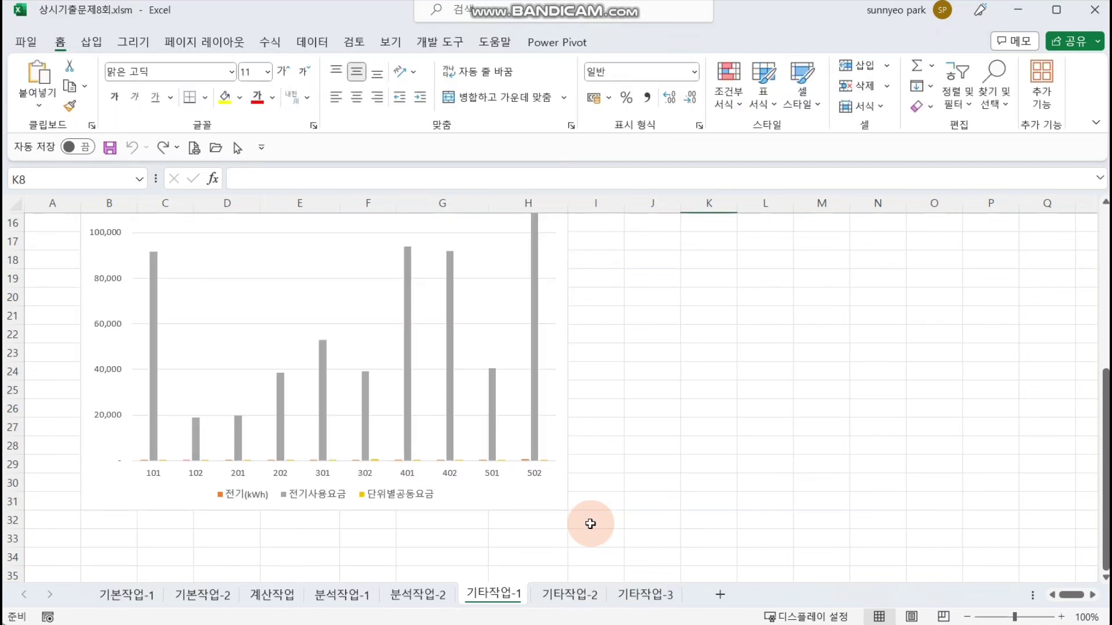
click(554, 501)
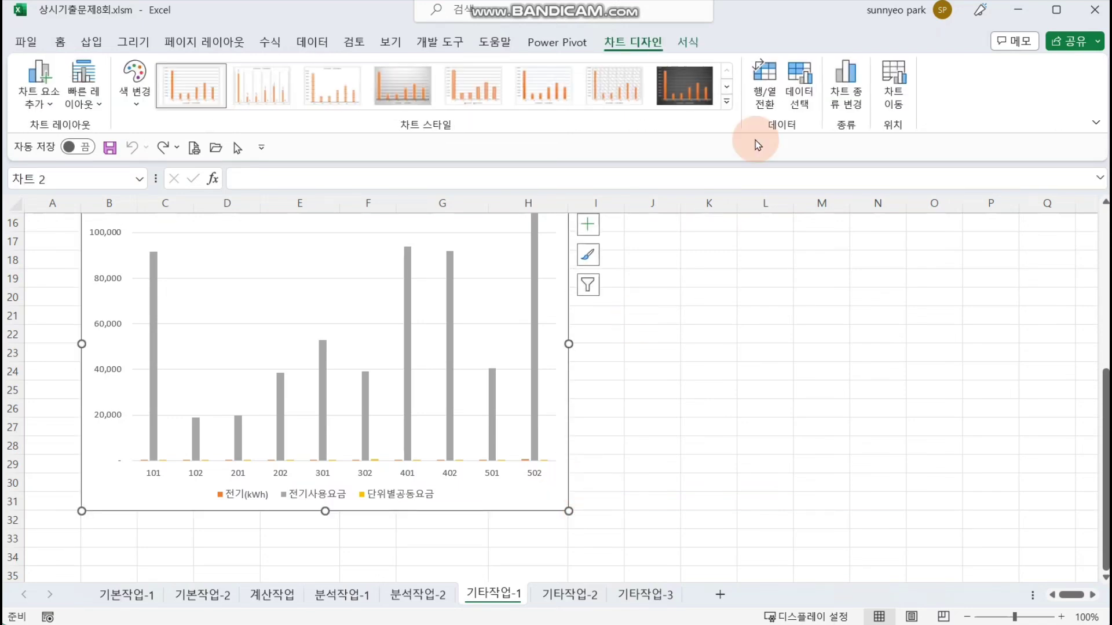
Examine the chart's available colour palettes, including 다양한 색상표 1, without applying one.
click(686, 45)
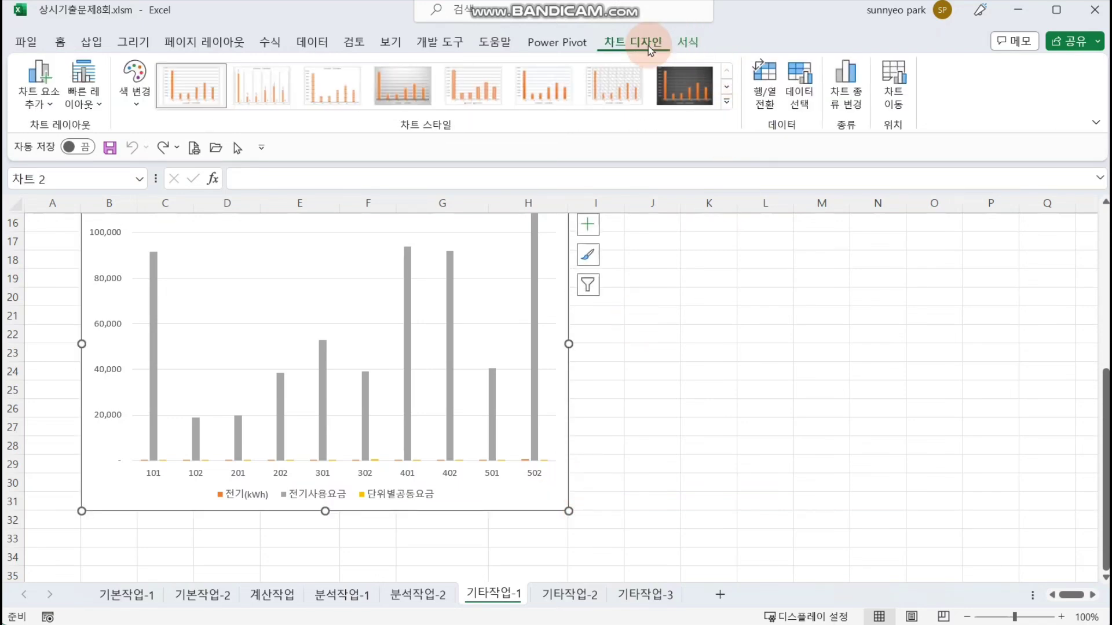
click(702, 302)
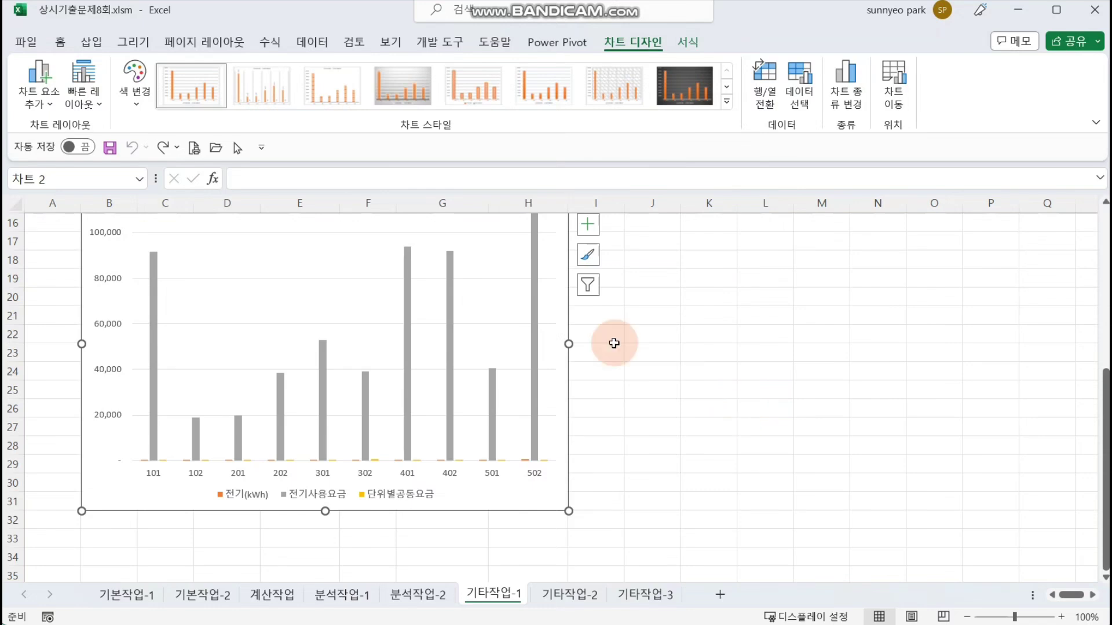
click(139, 99)
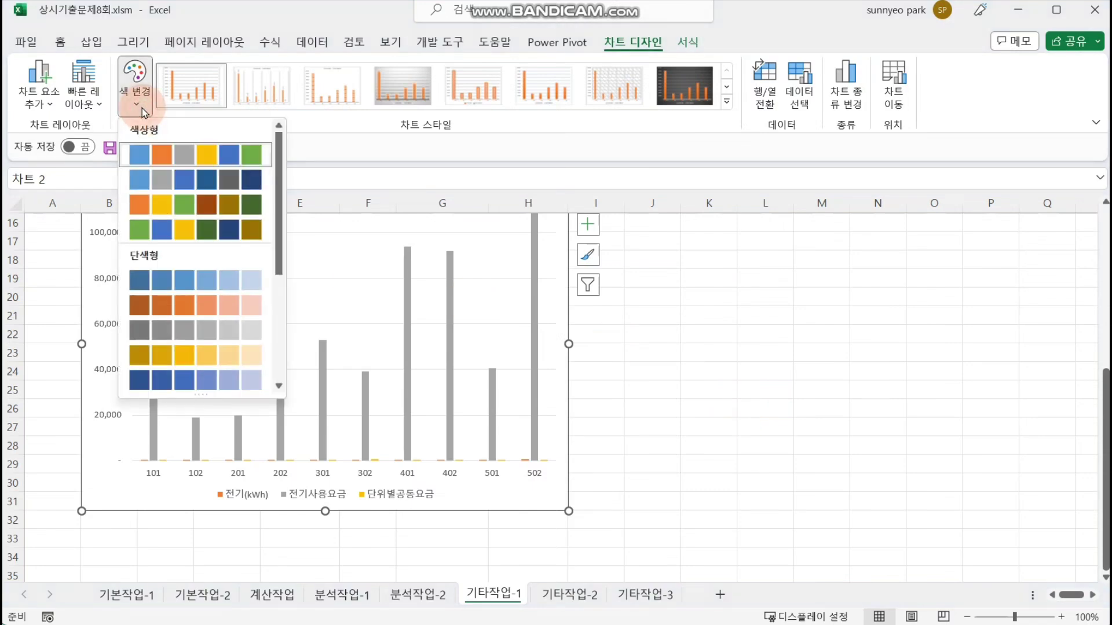
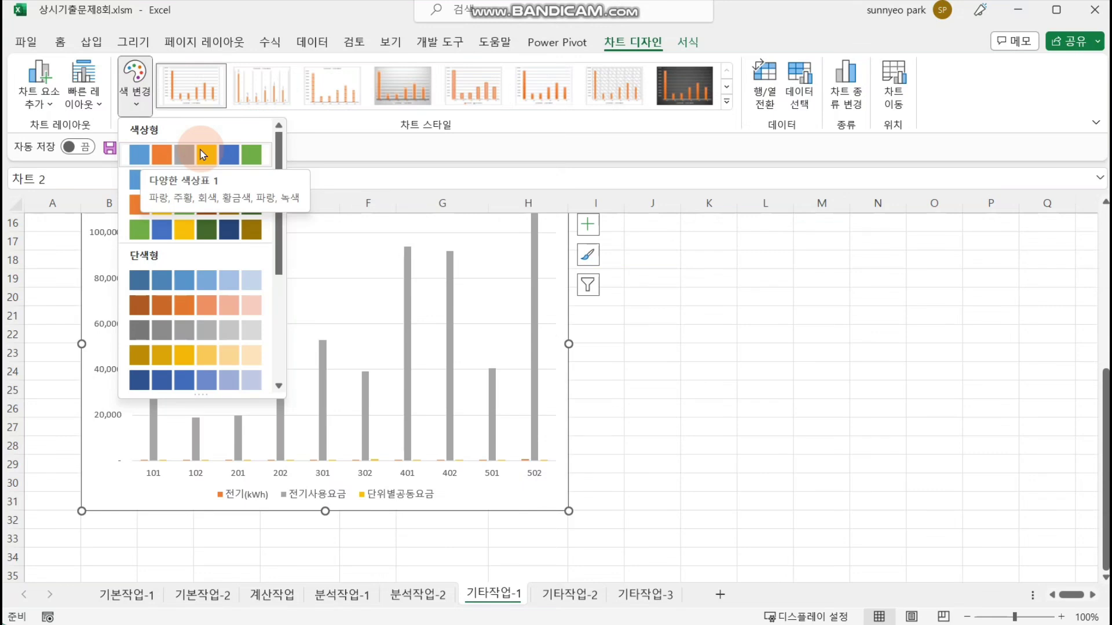
click(671, 359)
Empty the chart's data range again so that the source contains no series or axis labels.
scroll(526, 504, up, 4)
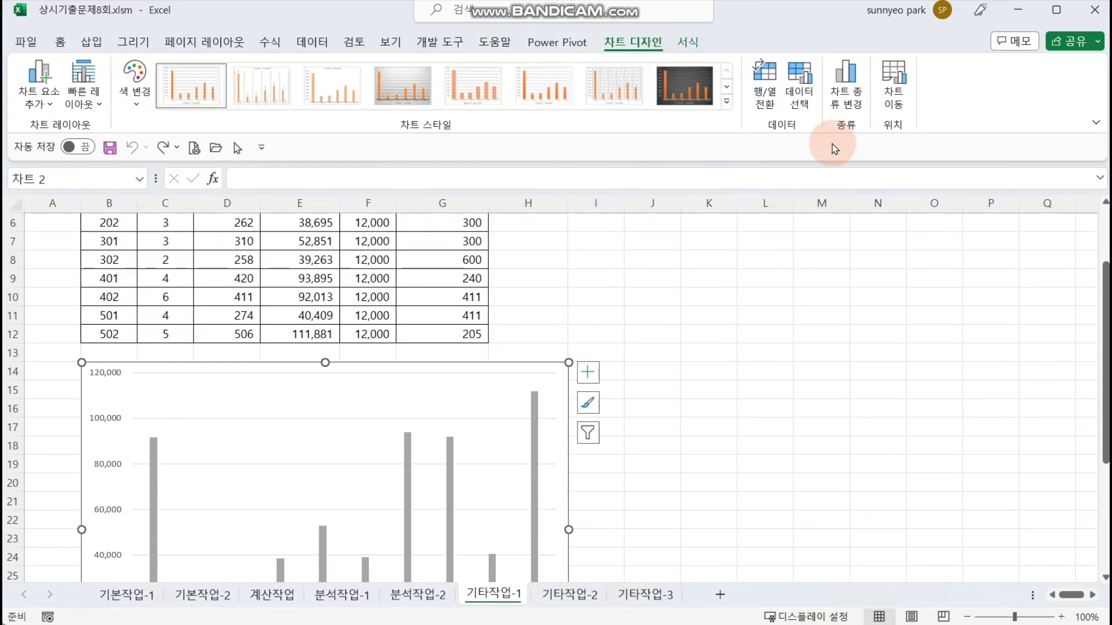
click(799, 91)
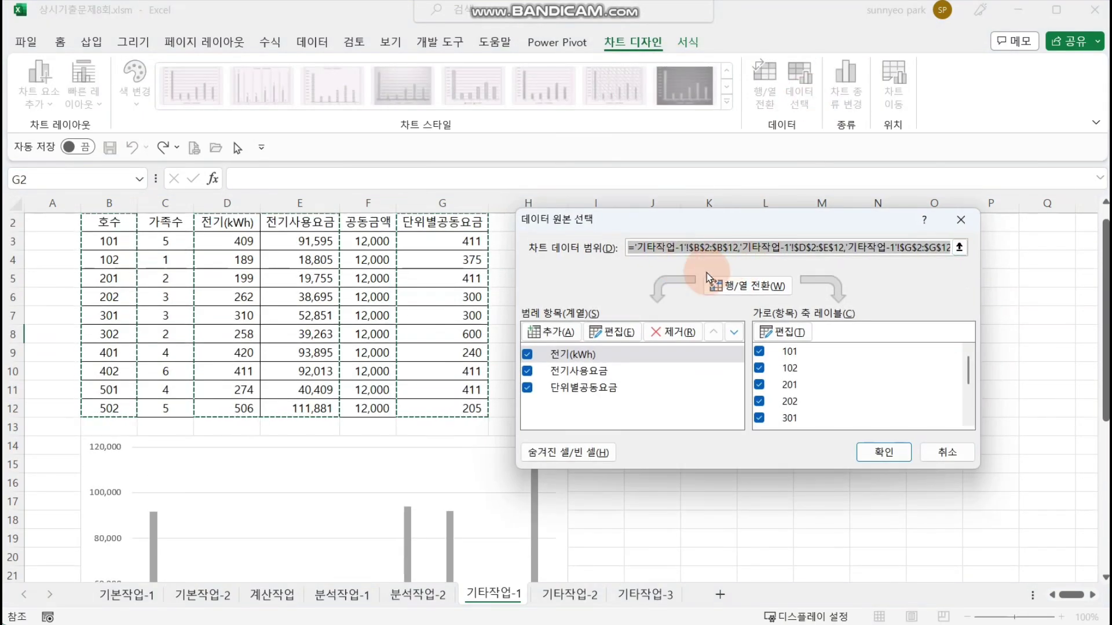
key(Delete)
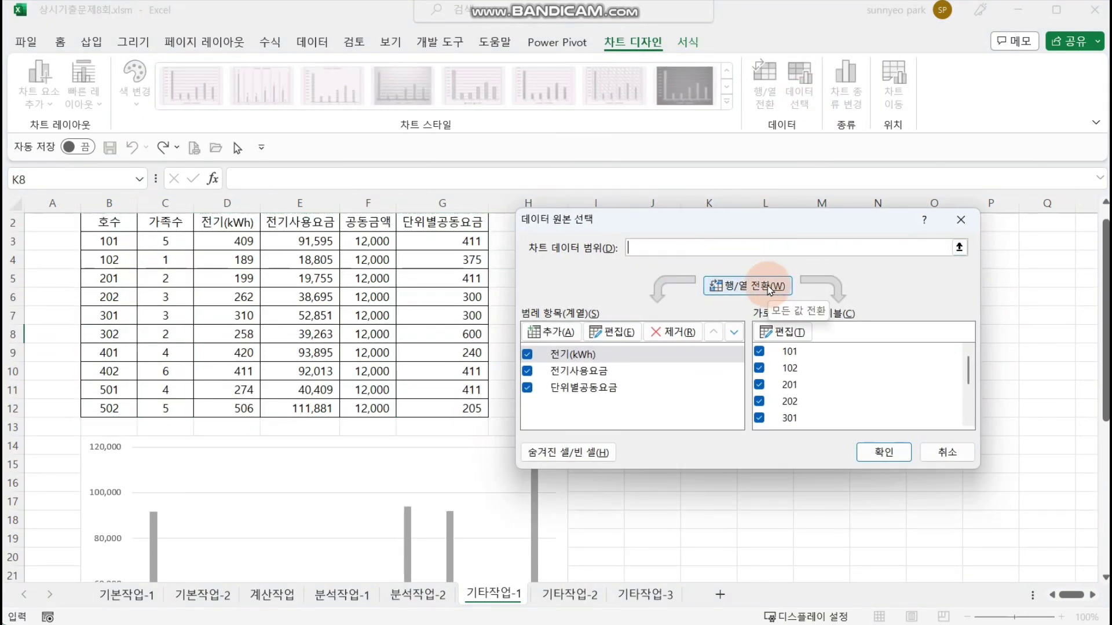
click(690, 394)
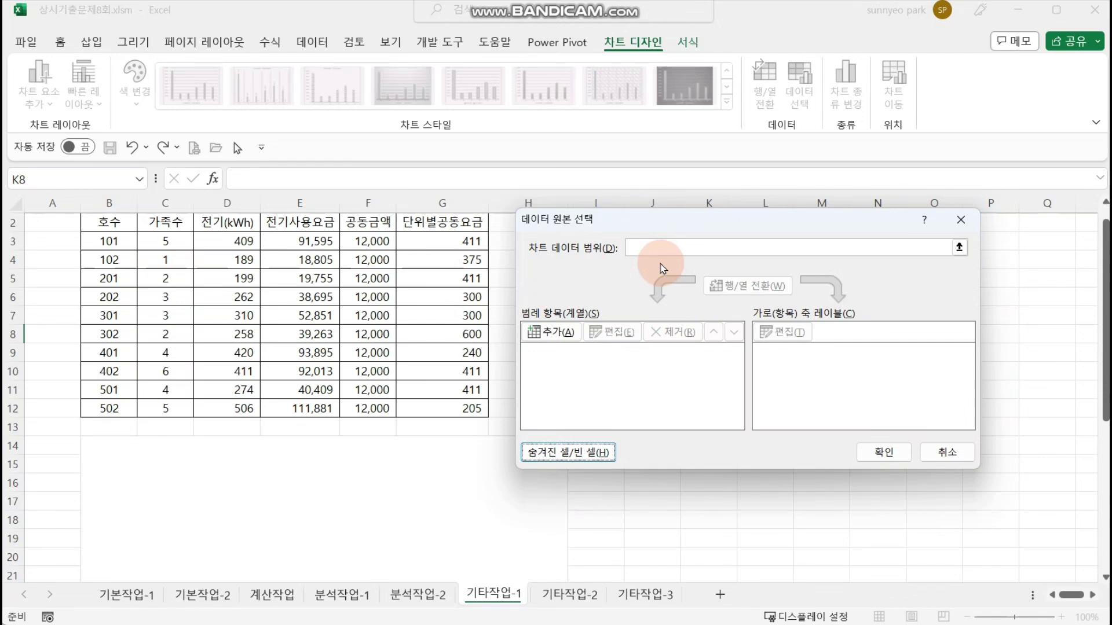
Add a new chart series with its name taken from cell G2 (단위별공동요금).
click(562, 333)
drag(639, 279, 577, 248)
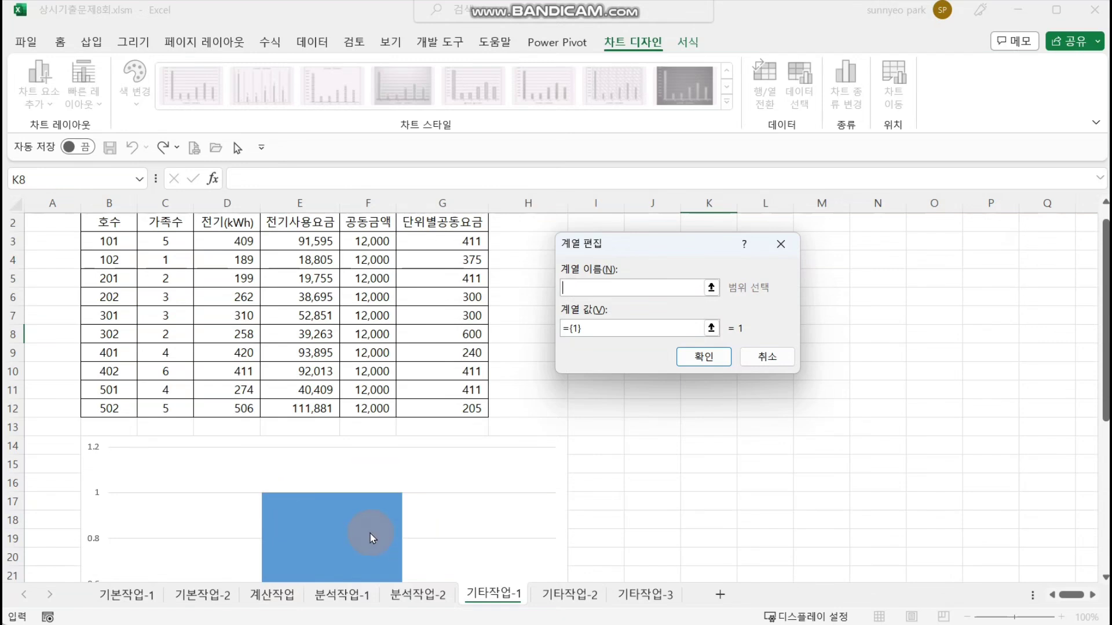
mouse_move(372, 538)
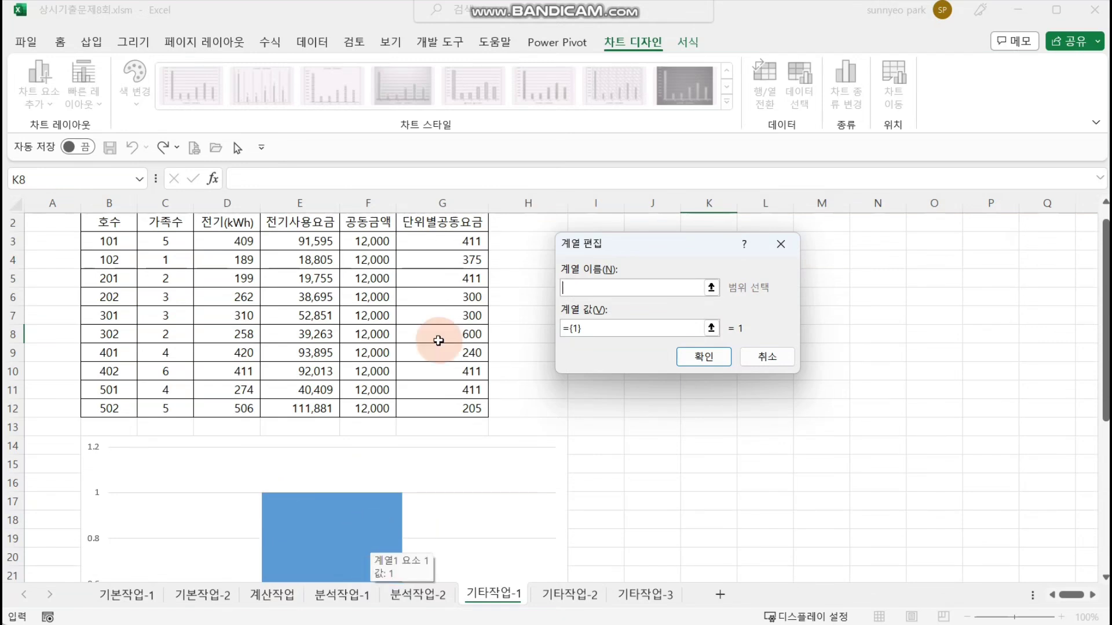
click(469, 224)
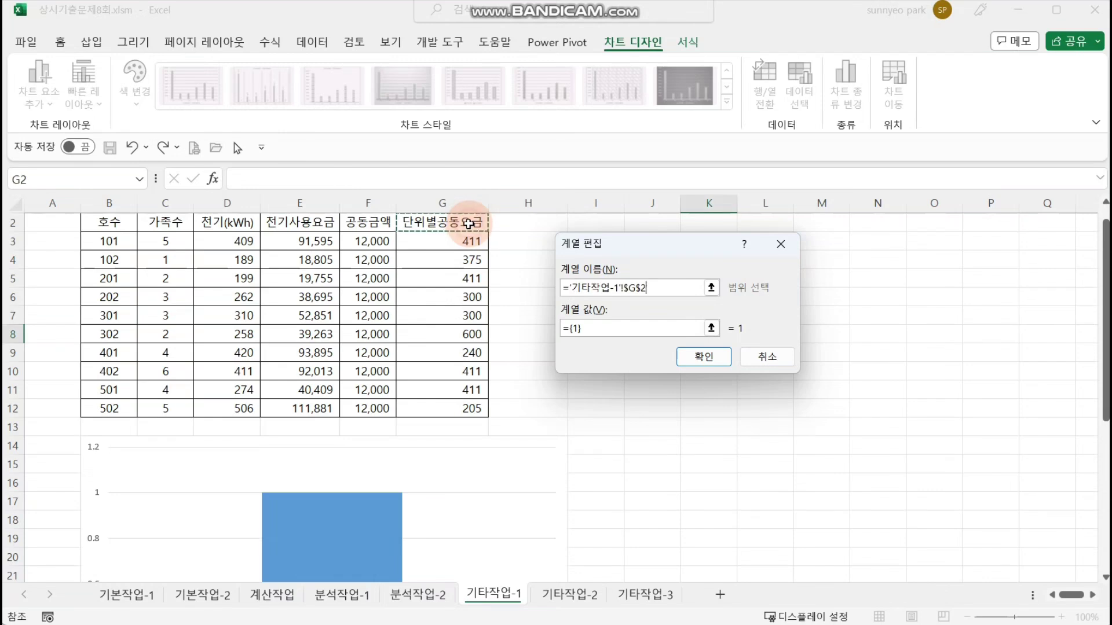
Replace the new series' default values with the range G3:G8 and accept the series.
click(571, 330)
drag(607, 327, 528, 327)
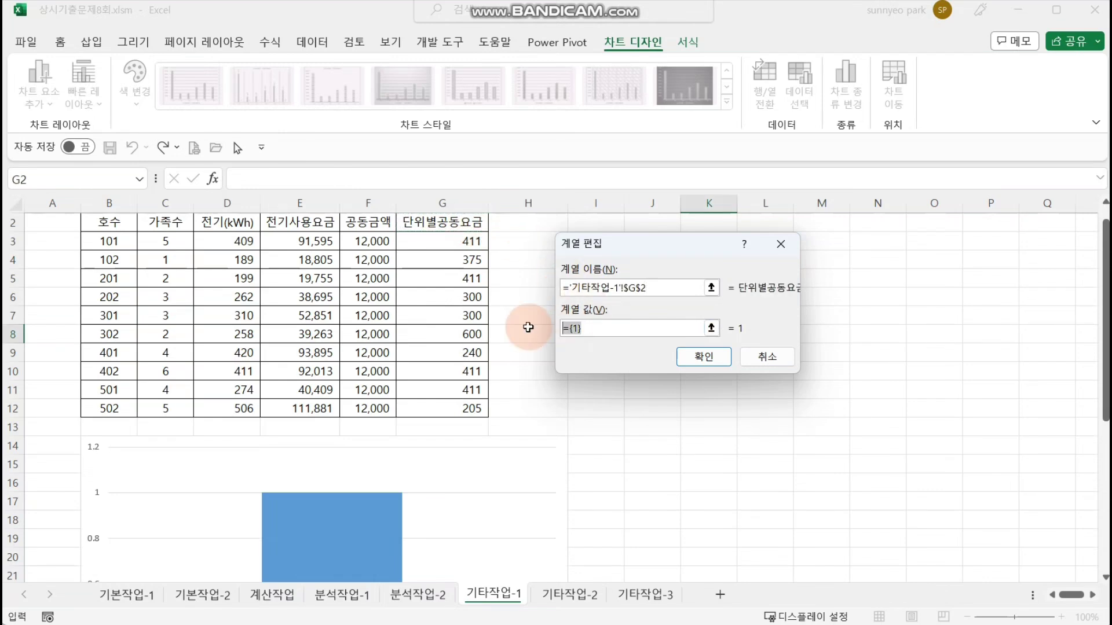
key(BackSpace)
drag(611, 239, 322, 361)
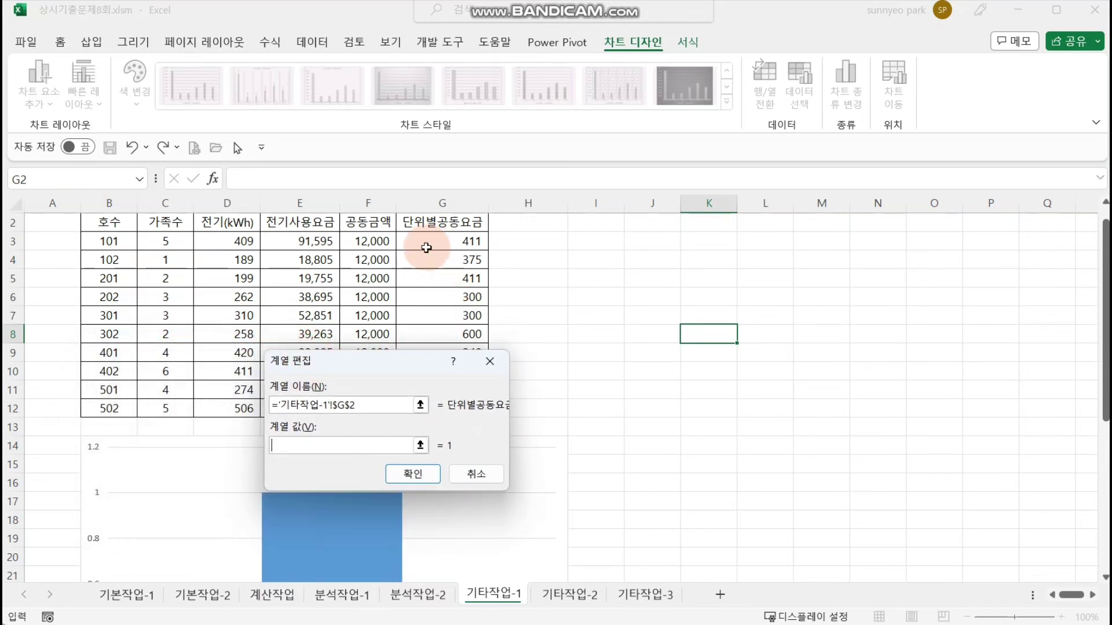
drag(429, 242, 445, 334)
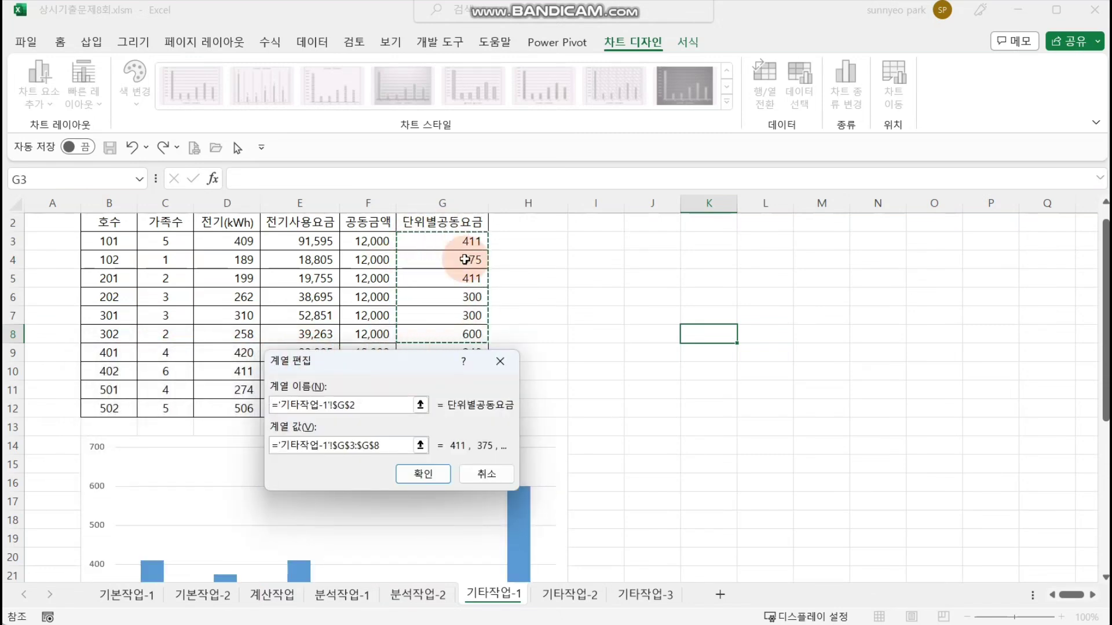
click(430, 475)
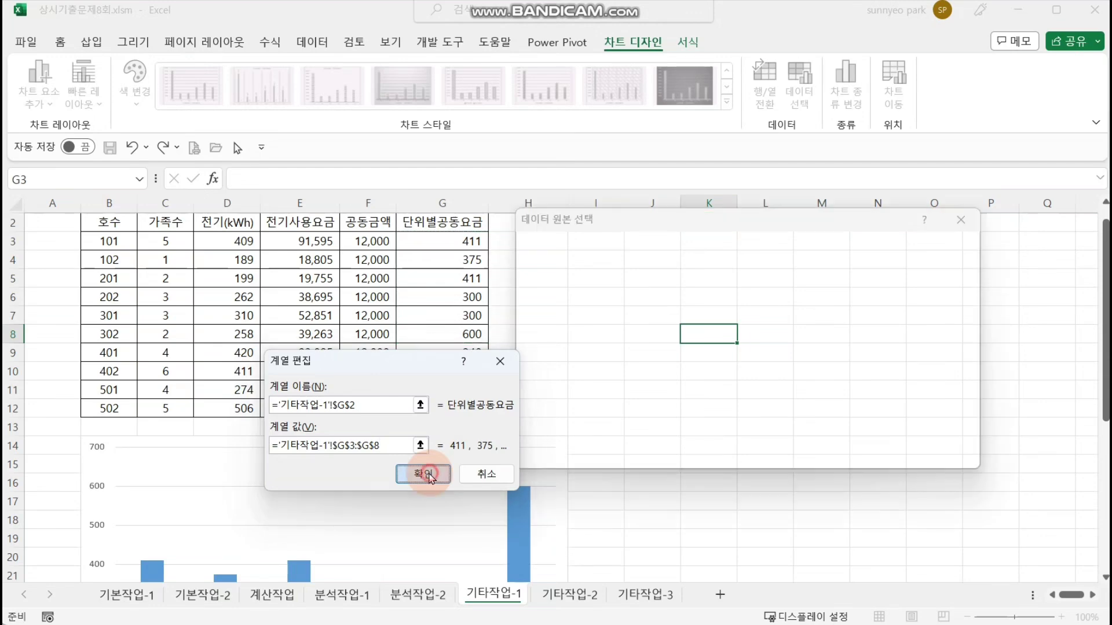
Add a second chart series with its name taken from cell E2 (전기사용요금).
click(572, 332)
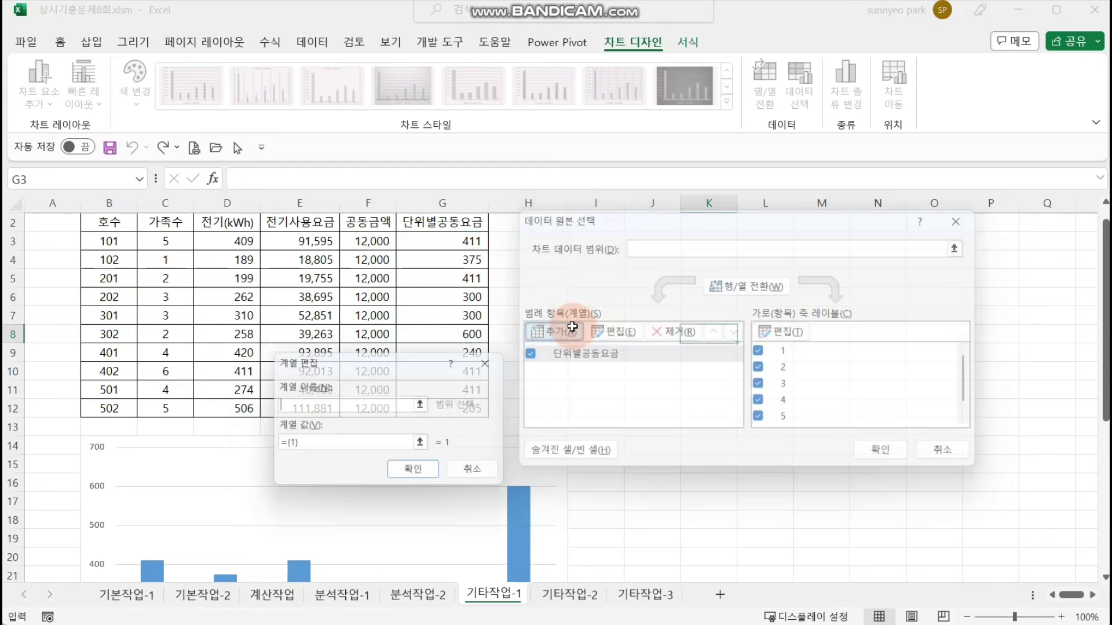
scroll(369, 400, down, 3)
scroll(369, 400, down, 2)
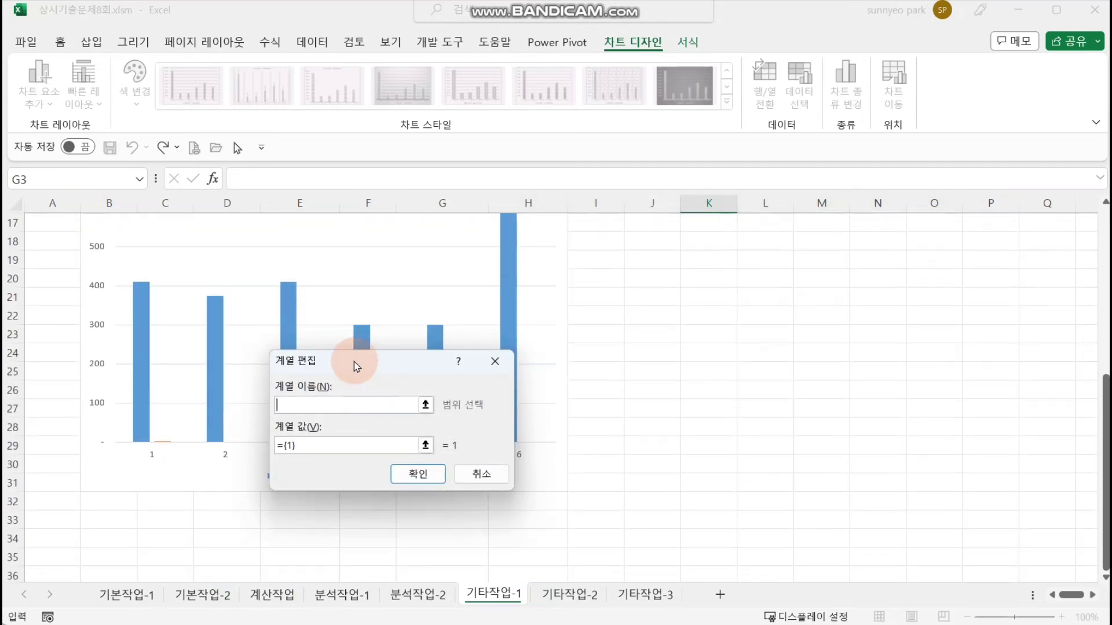
drag(354, 367, 654, 340)
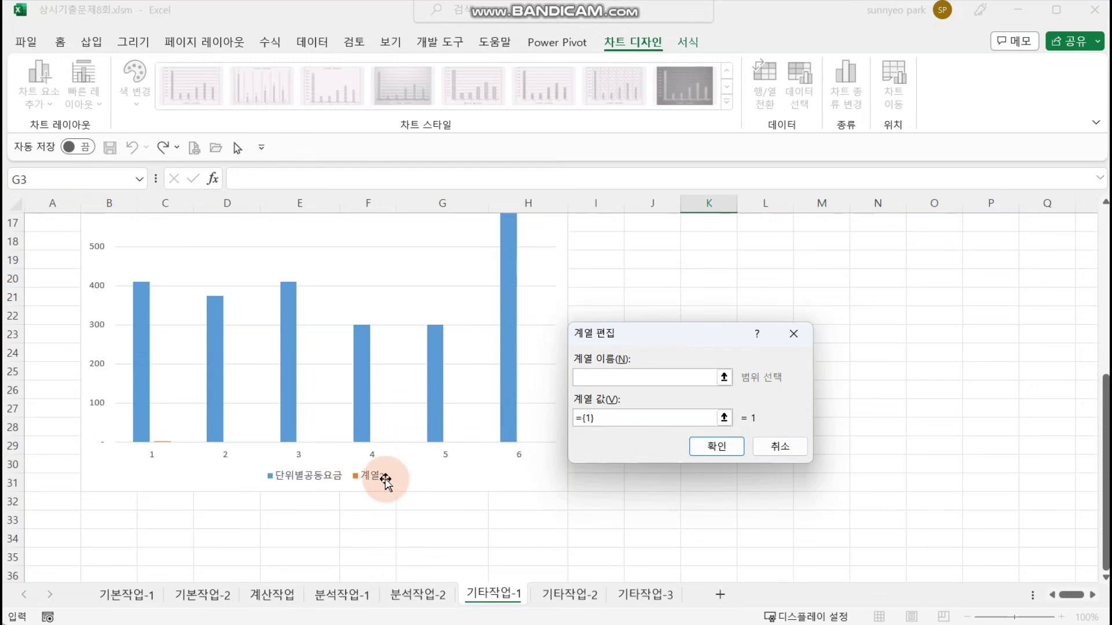
scroll(385, 479, up, 5)
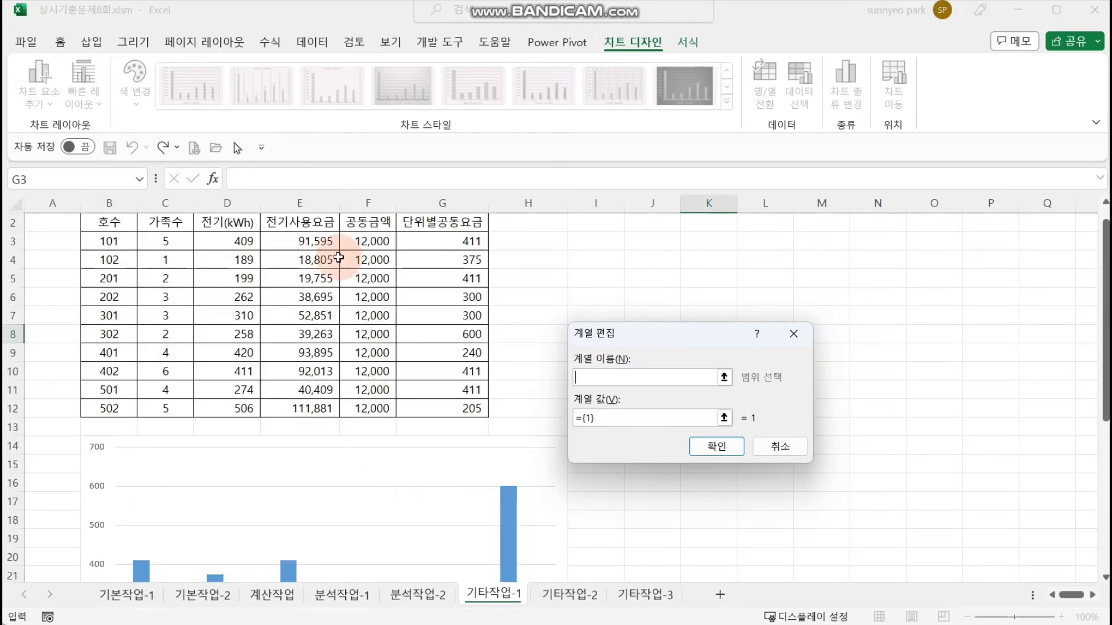
click(287, 223)
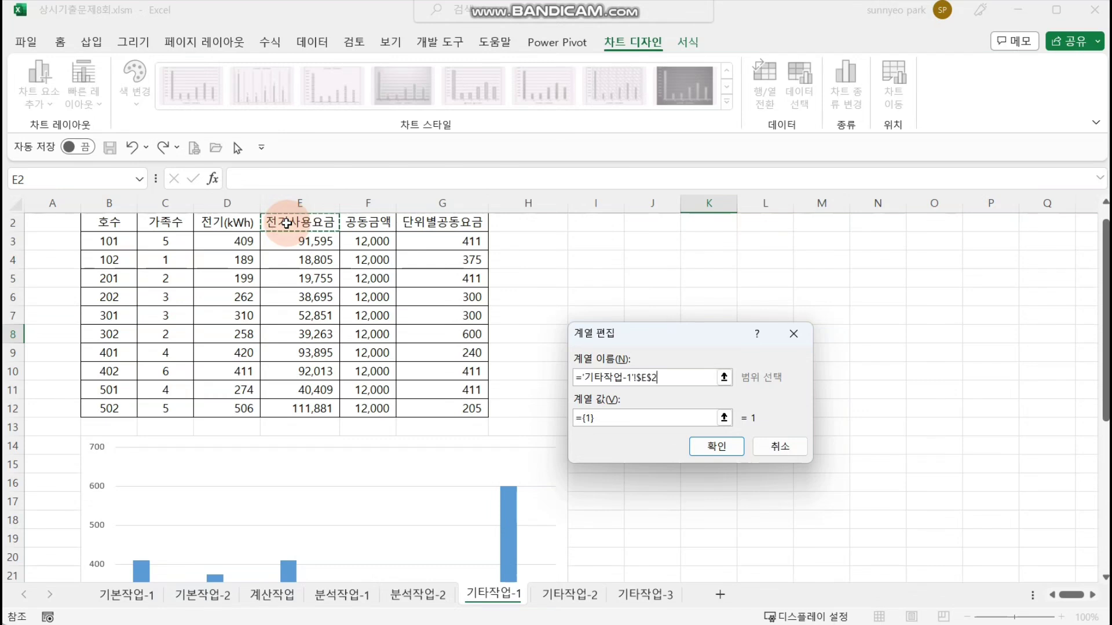
Replace the 전기사용요금 series' default values with the range E3:E8 and accept the series.
drag(616, 417, 558, 417)
key(Delete)
drag(680, 335, 248, 375)
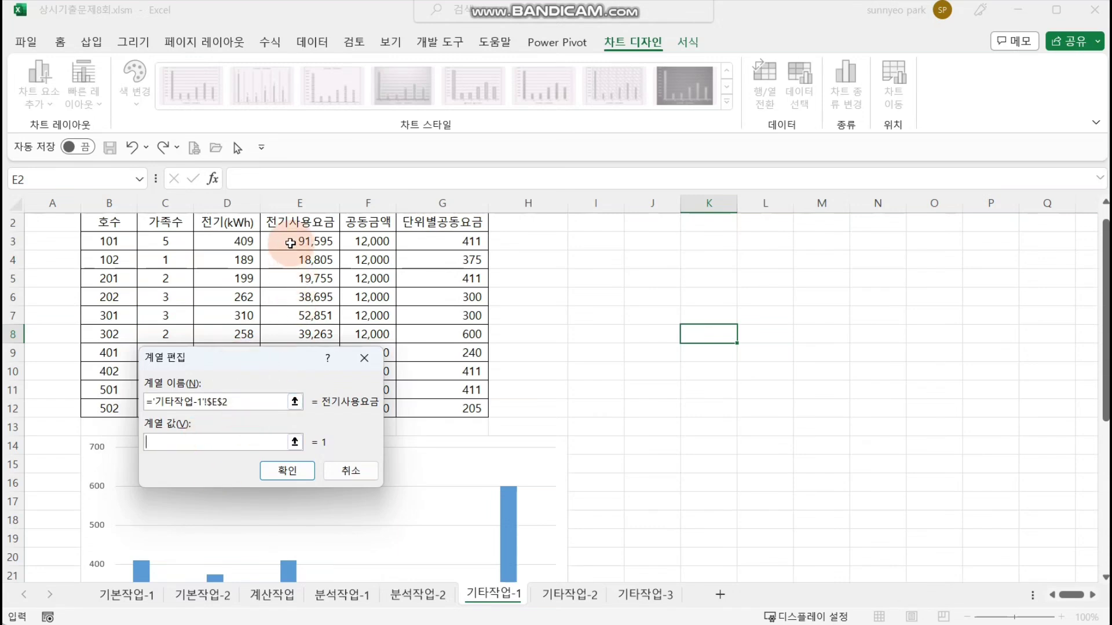
drag(286, 242, 293, 336)
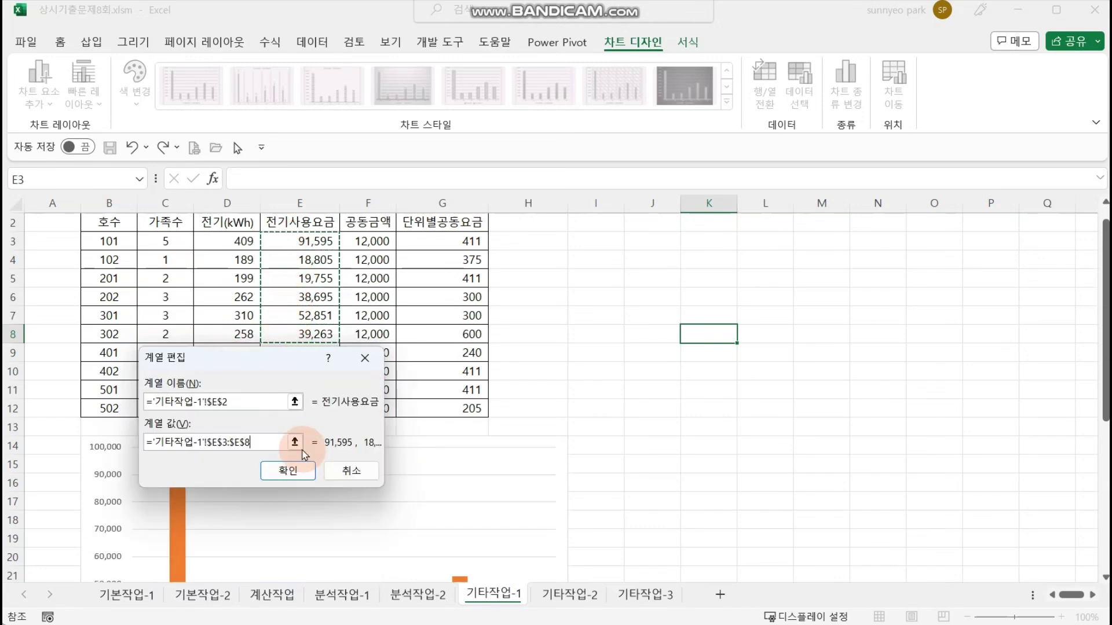
click(302, 471)
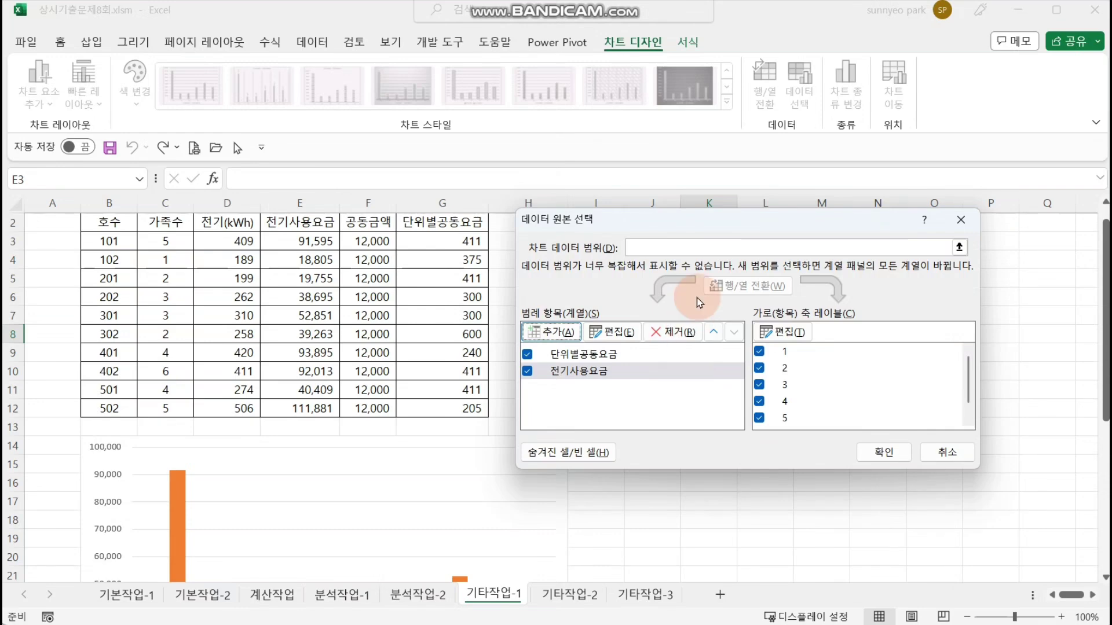
Set the chart's horizontal axis labels to the unit numbers in B3:B8 and accept the data source.
click(701, 249)
scroll(496, 400, down, 5)
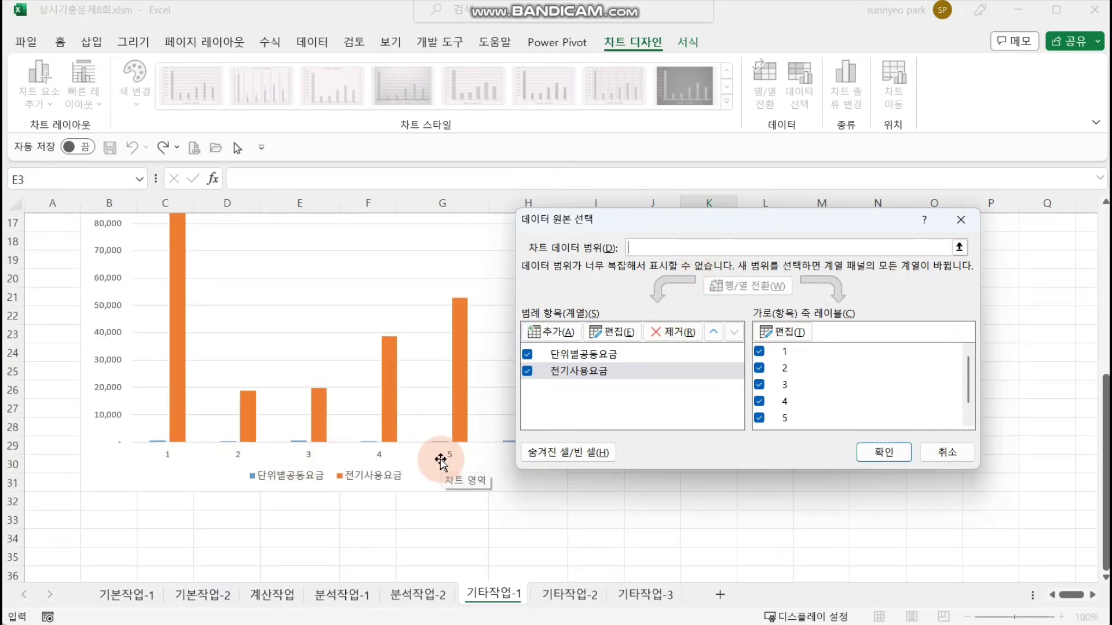
scroll(440, 460, up, 5)
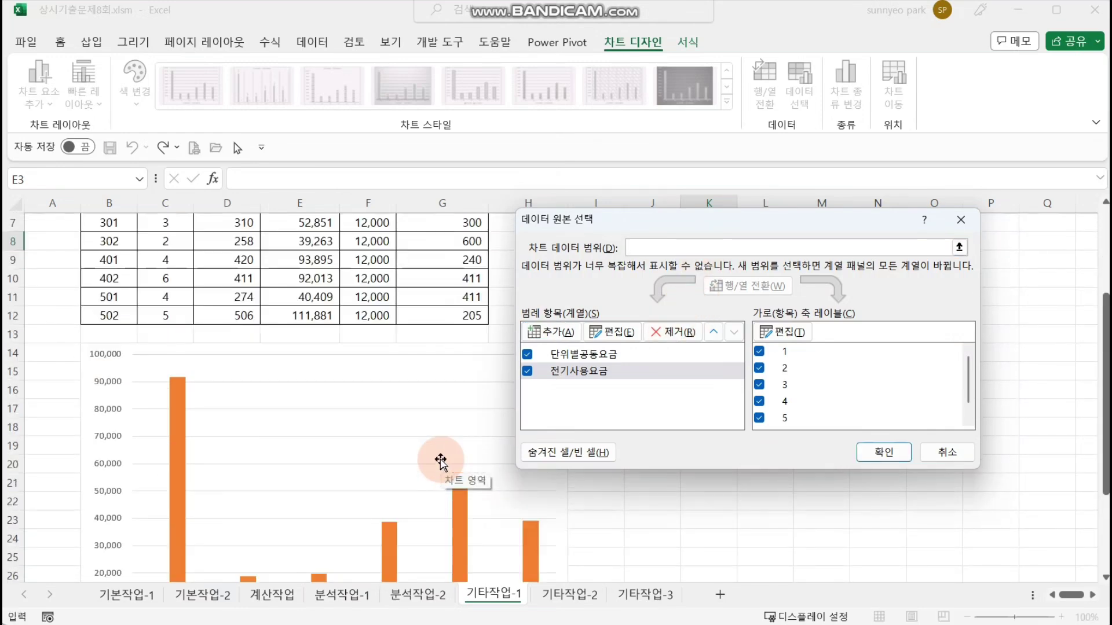
click(782, 333)
drag(180, 382, 107, 376)
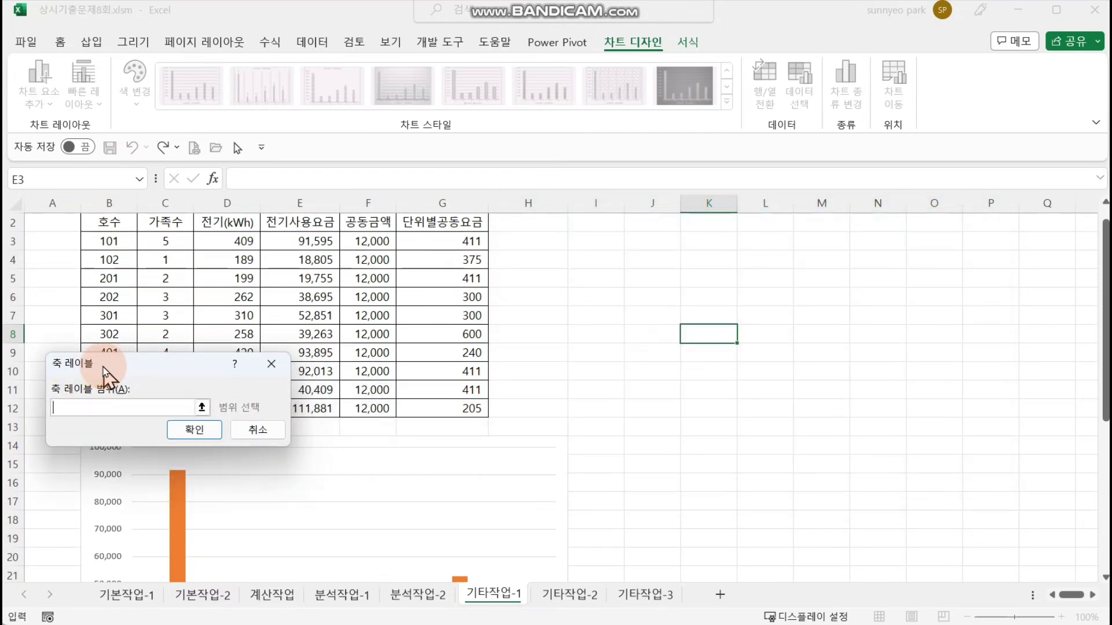
drag(110, 241, 110, 334)
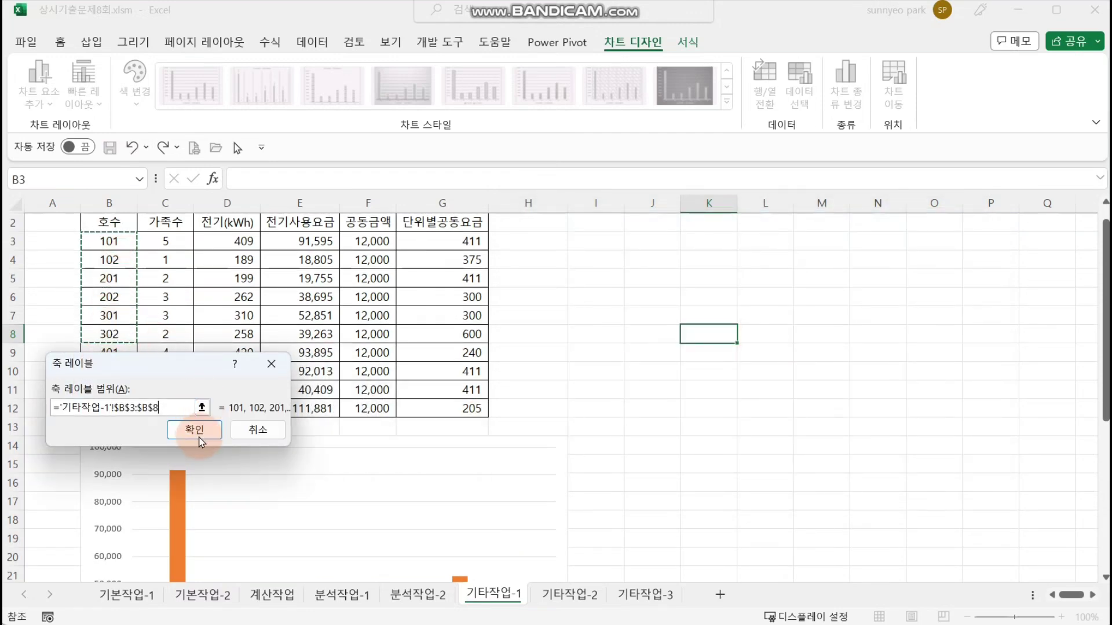
click(199, 441)
click(881, 450)
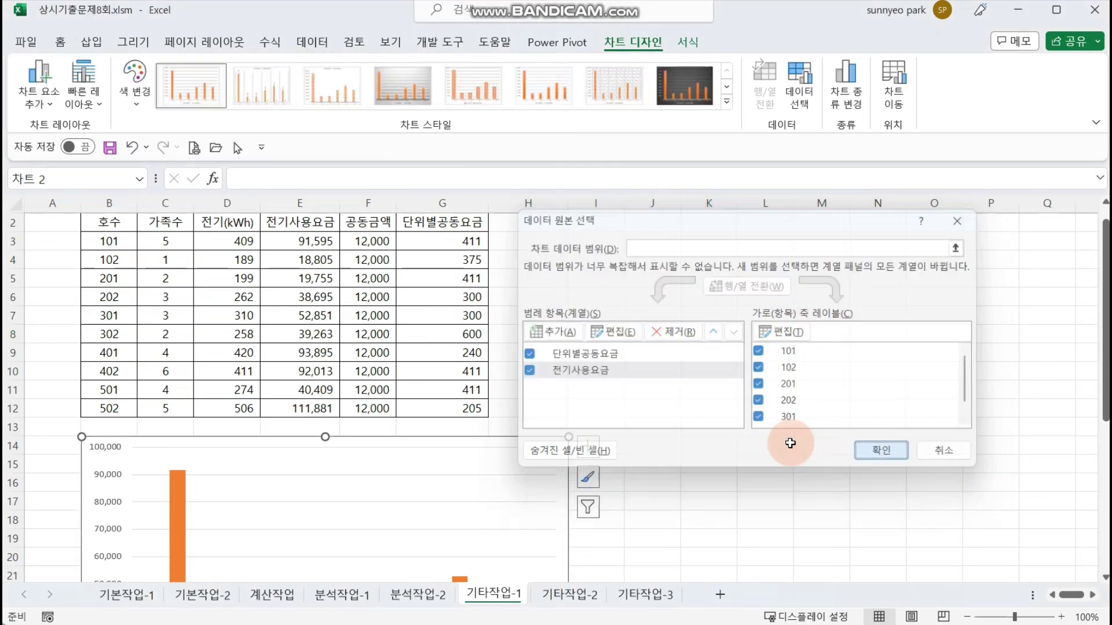
click(657, 404)
Apply the quick layout 레이아웃 4 to the chart.
scroll(657, 401, down, 3)
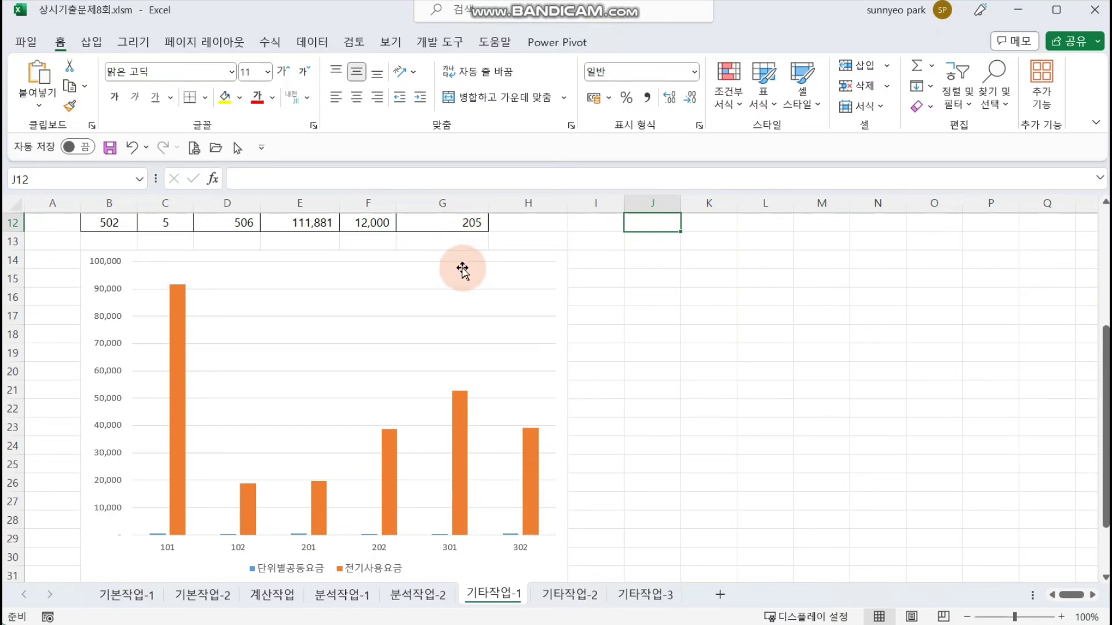
click(464, 267)
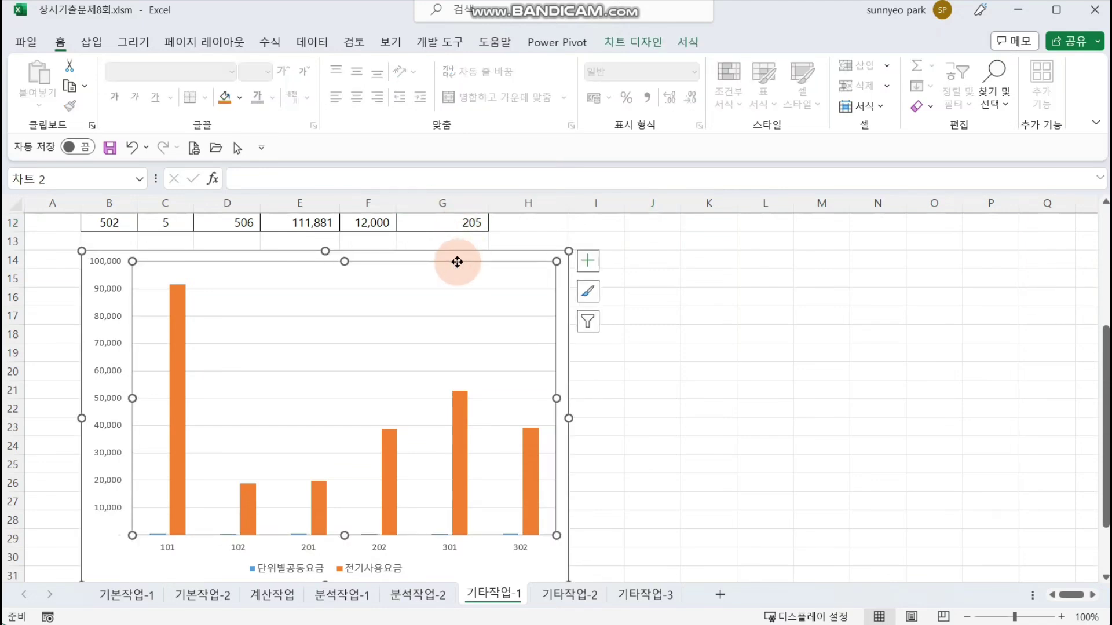
click(633, 41)
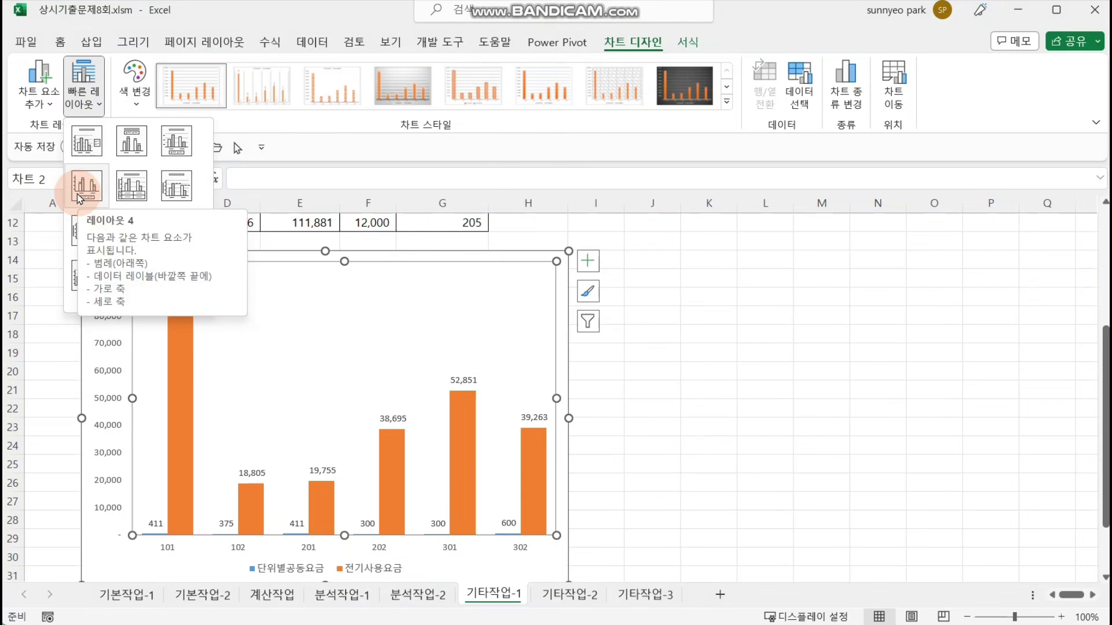
click(80, 197)
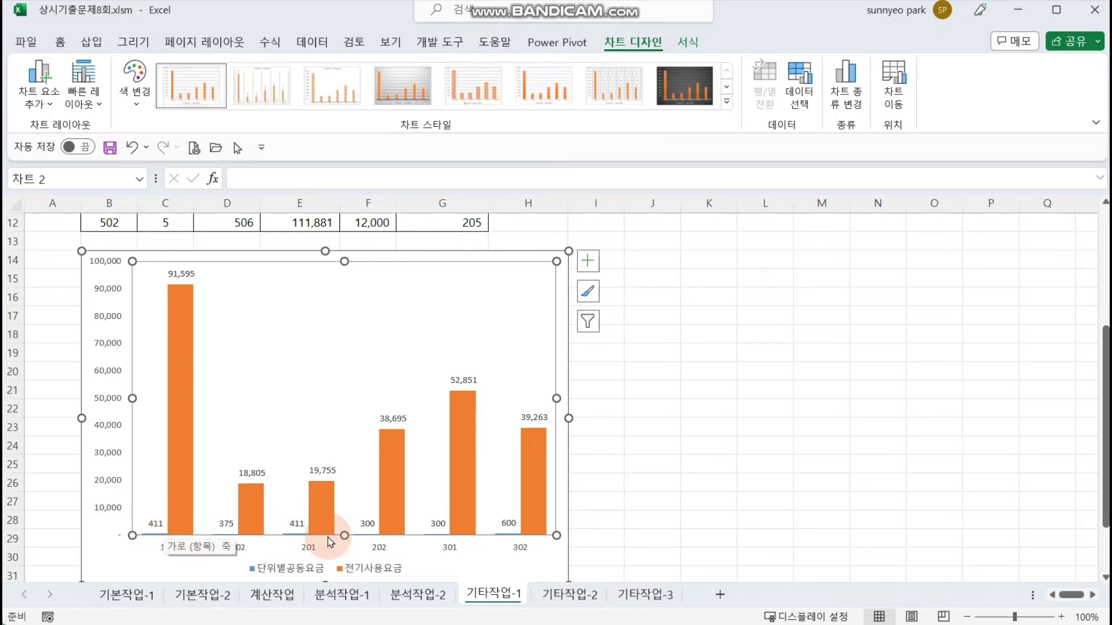
Change the 단위별공동요금 series to 표식이 있는 꺾은선형 and plot it on the secondary axis.
click(396, 466)
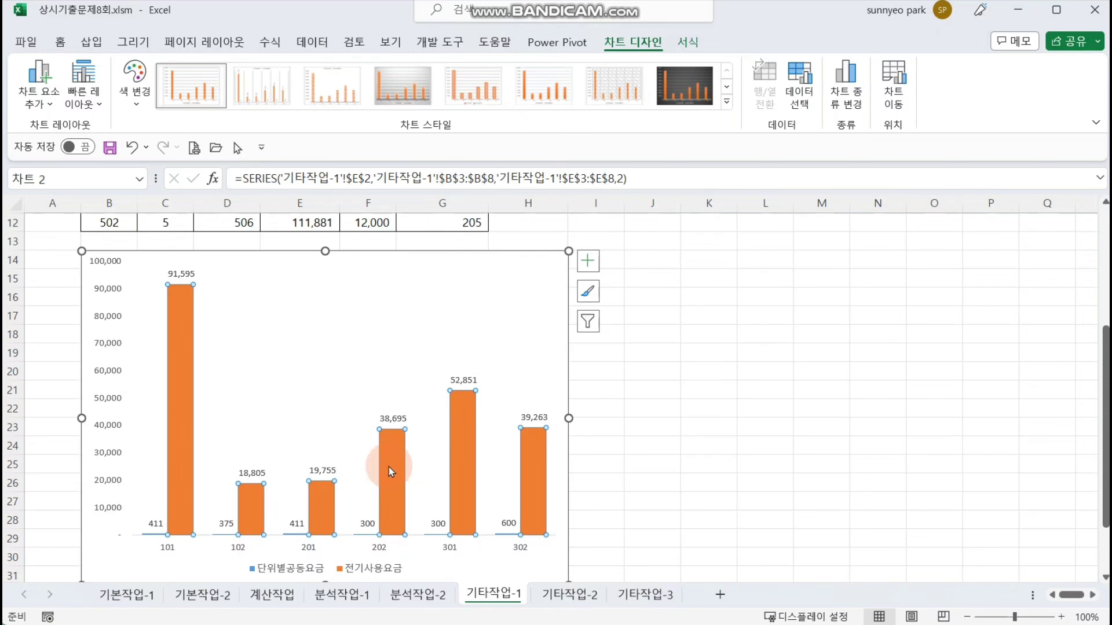
right_click(398, 449)
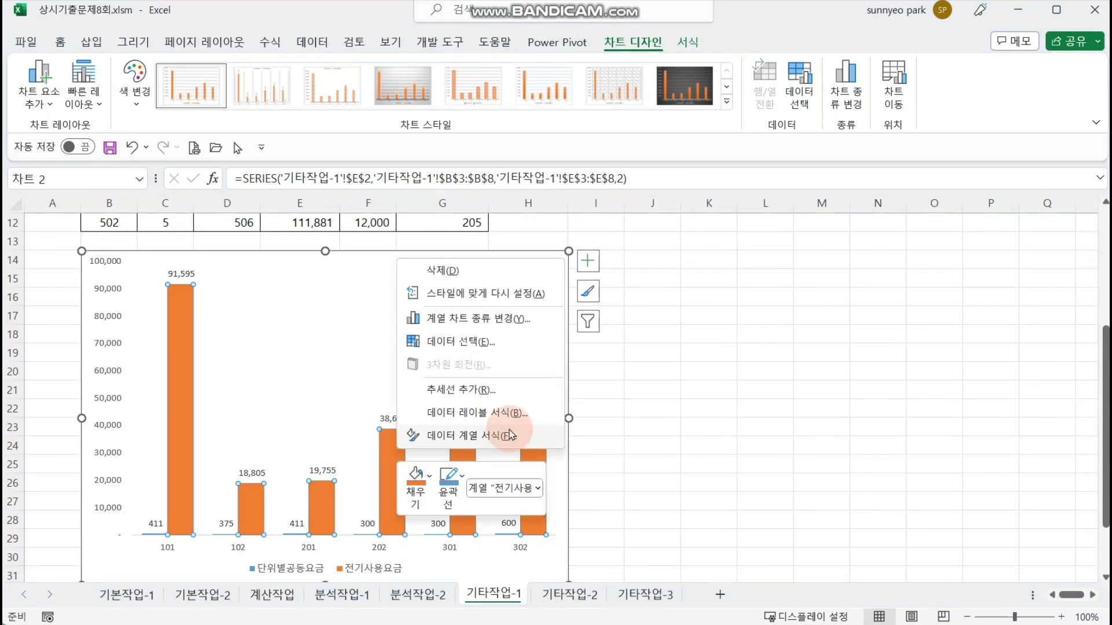
click(513, 318)
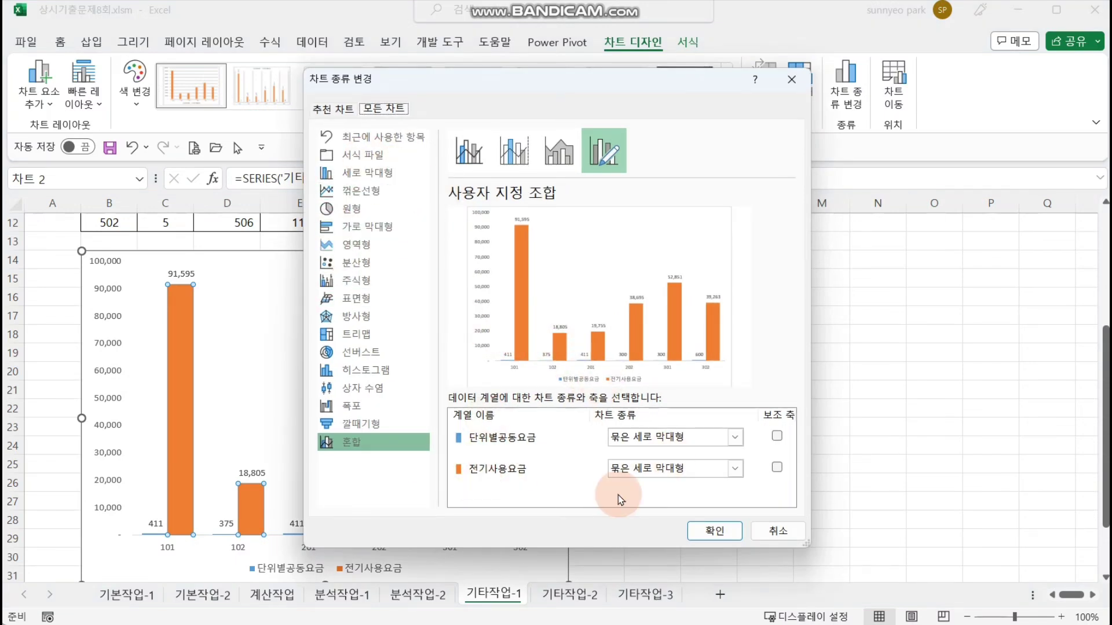
click(510, 441)
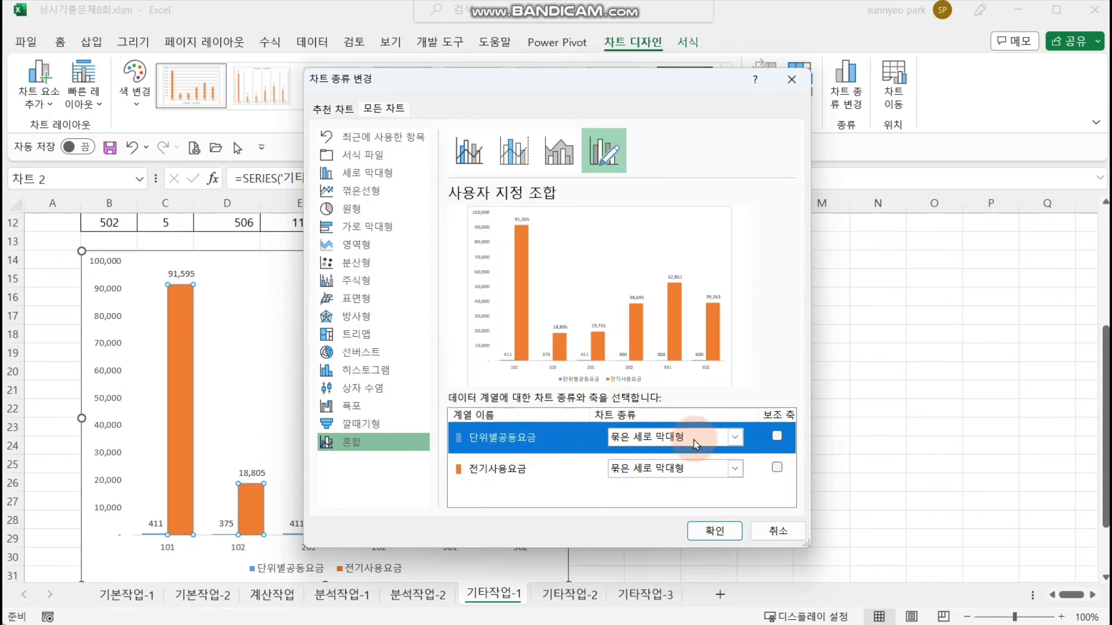
click(734, 437)
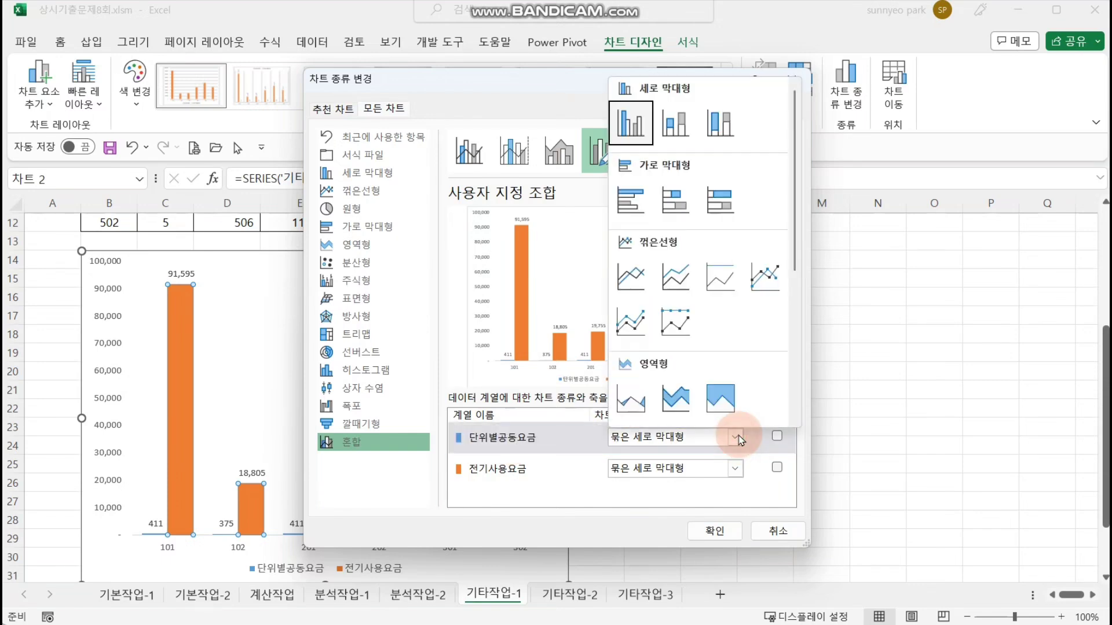
click(765, 273)
click(777, 436)
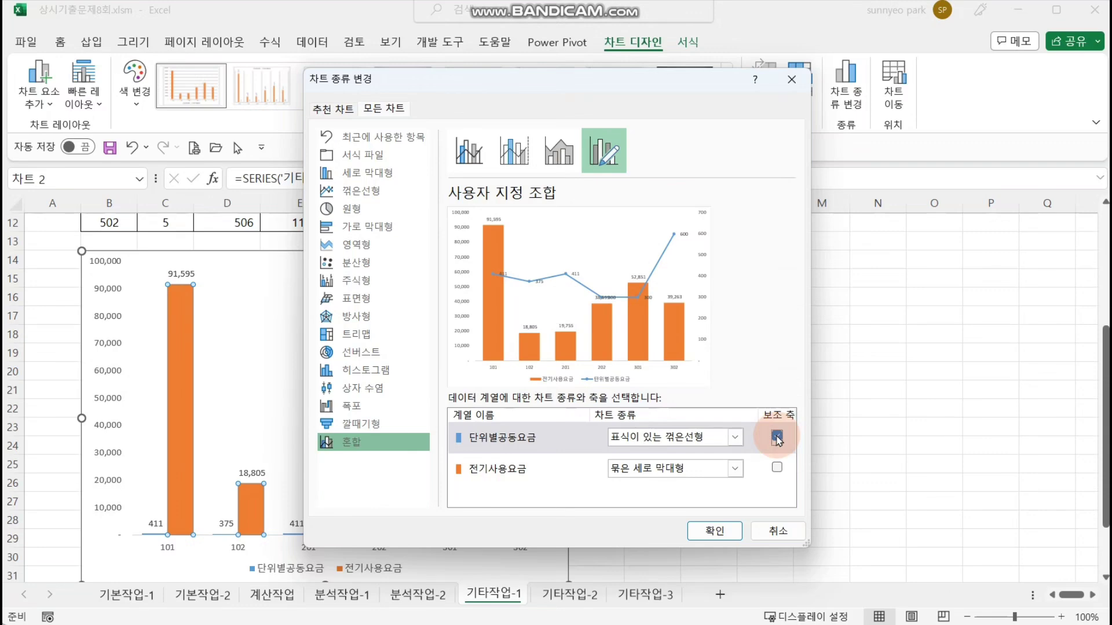
click(715, 531)
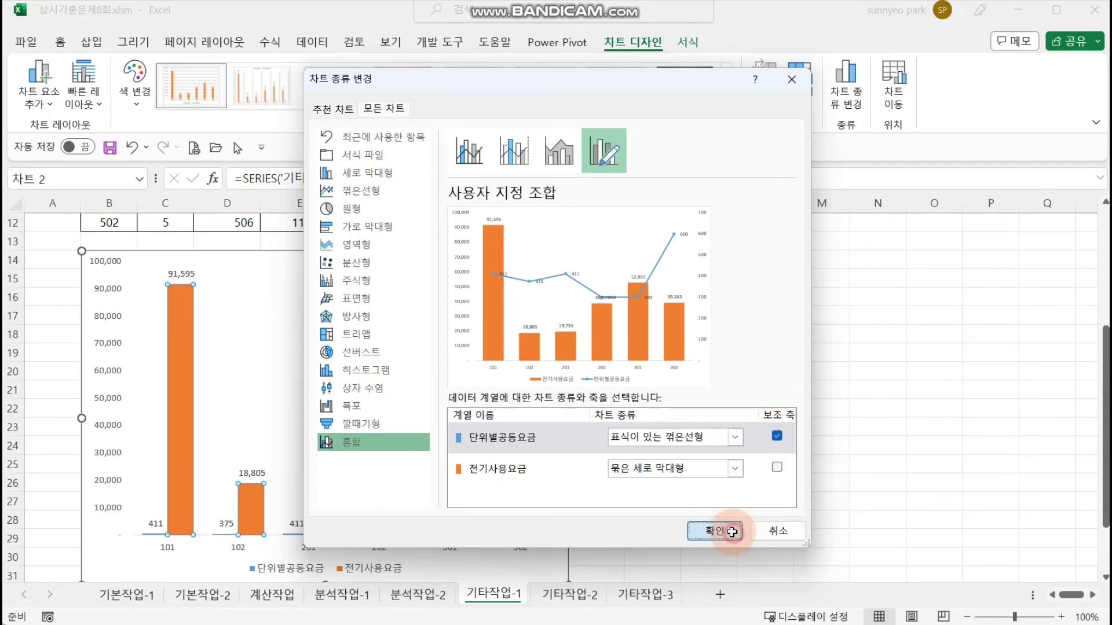
click(670, 481)
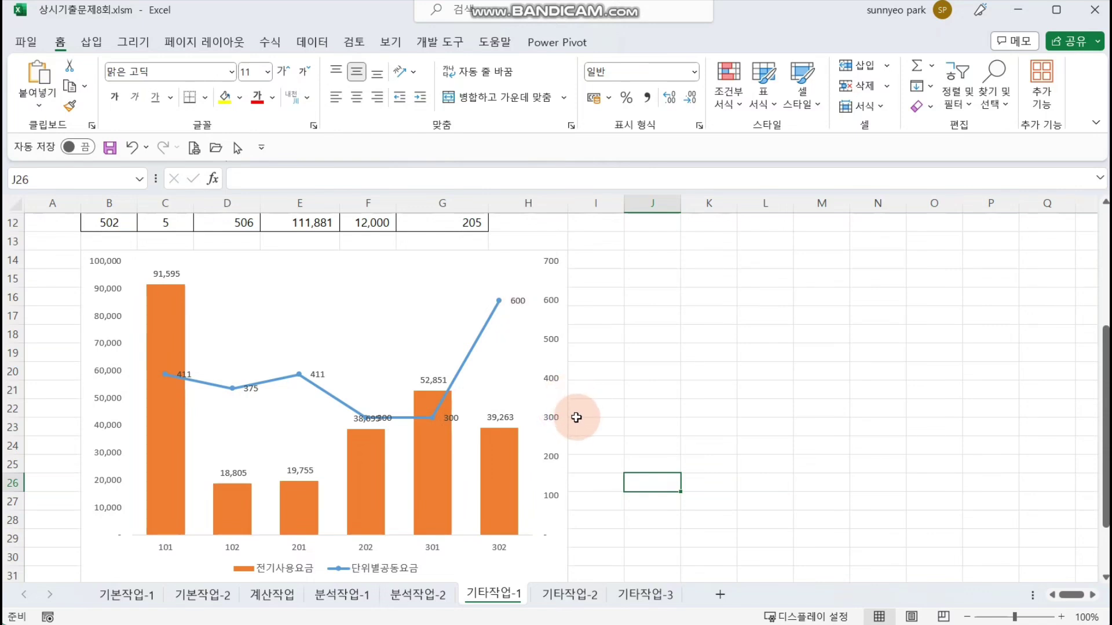
Add a chart title above the plot and link it to cell C1 (나리동 전기 사용 현황).
click(425, 298)
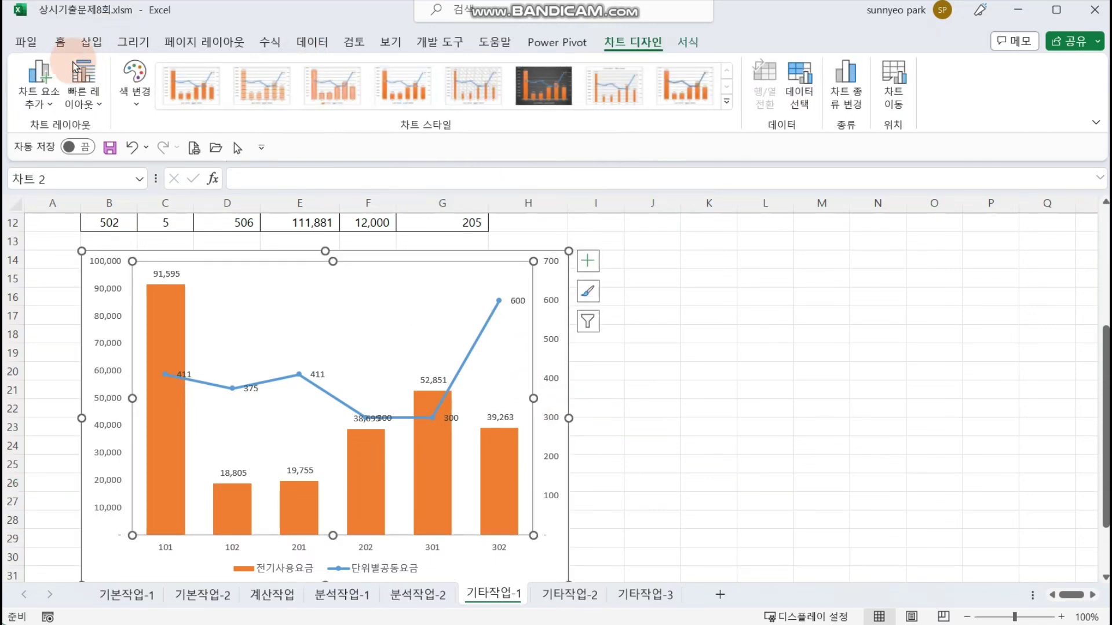
click(36, 84)
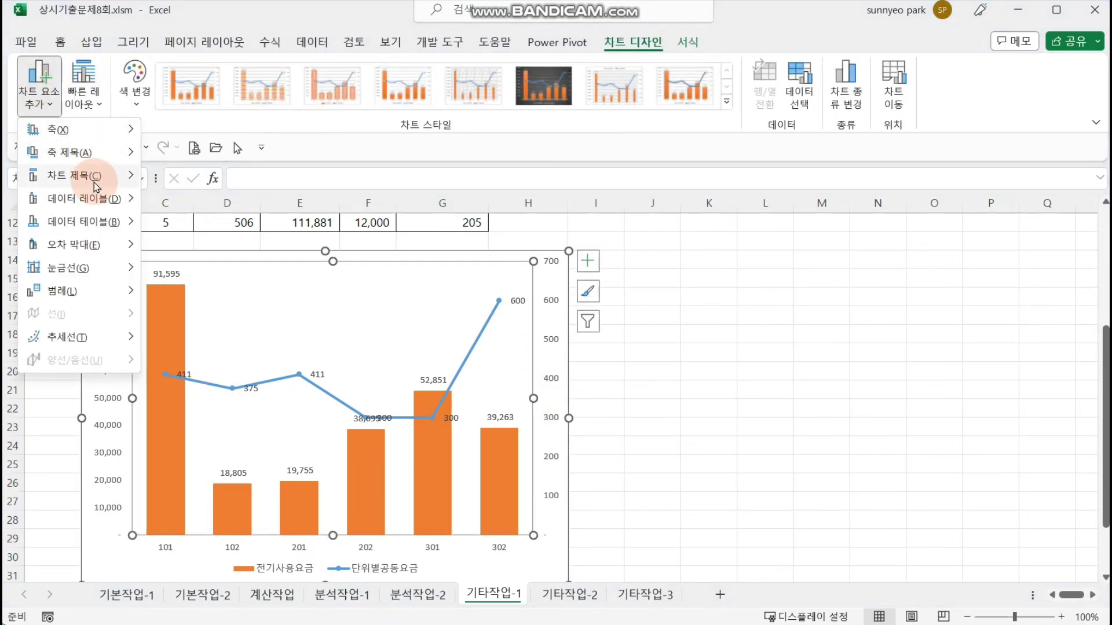
mouse_move(74, 175)
click(232, 223)
click(295, 187)
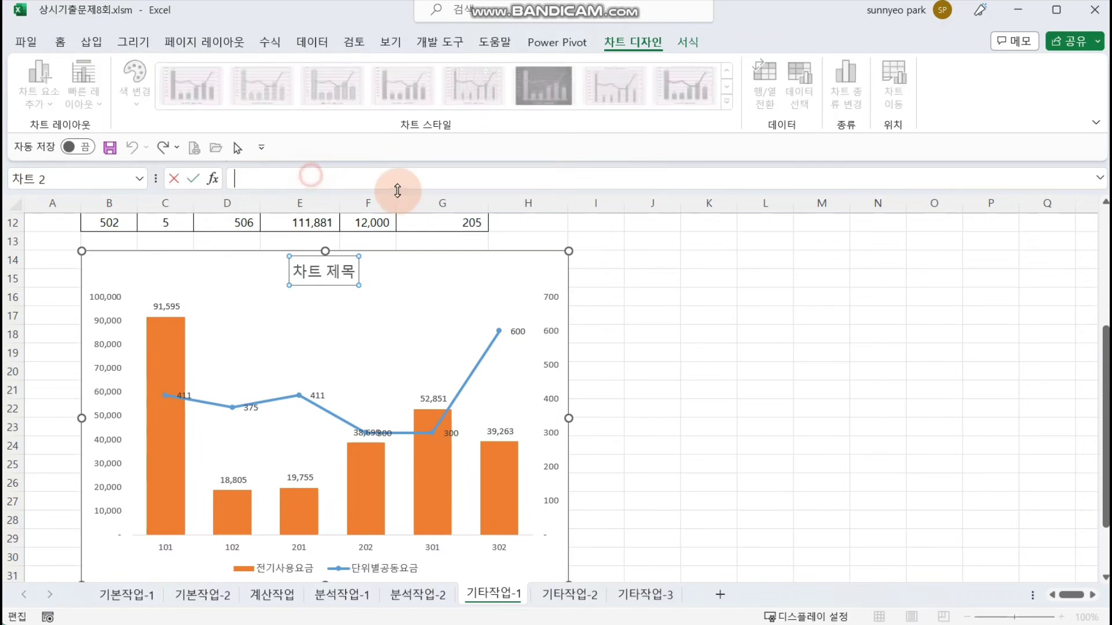
text(=)
scroll(377, 235, up, 4)
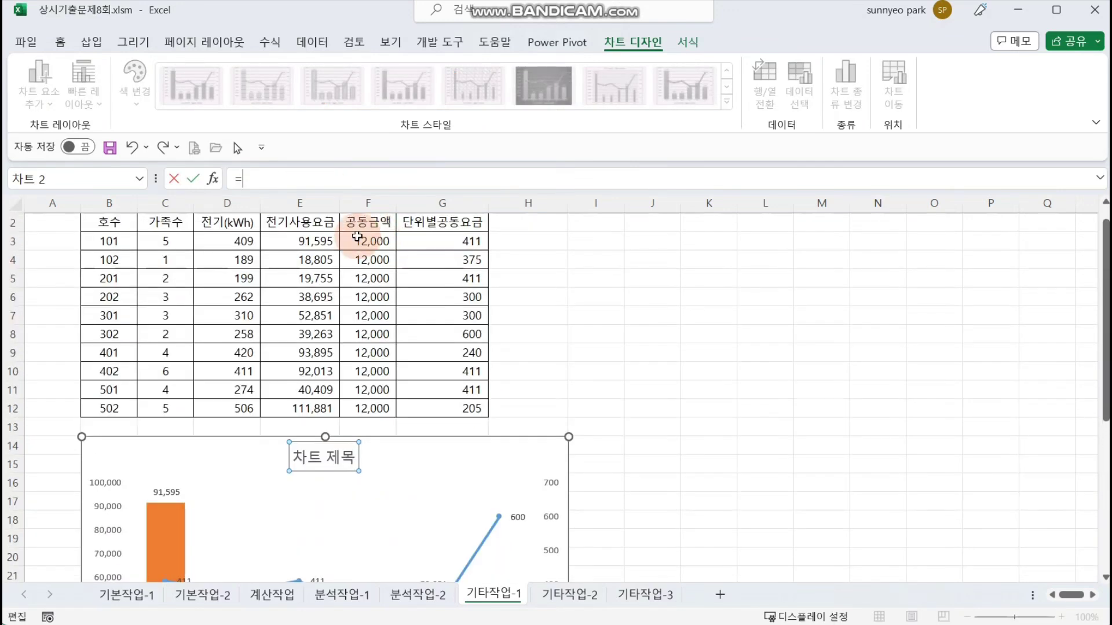
click(157, 222)
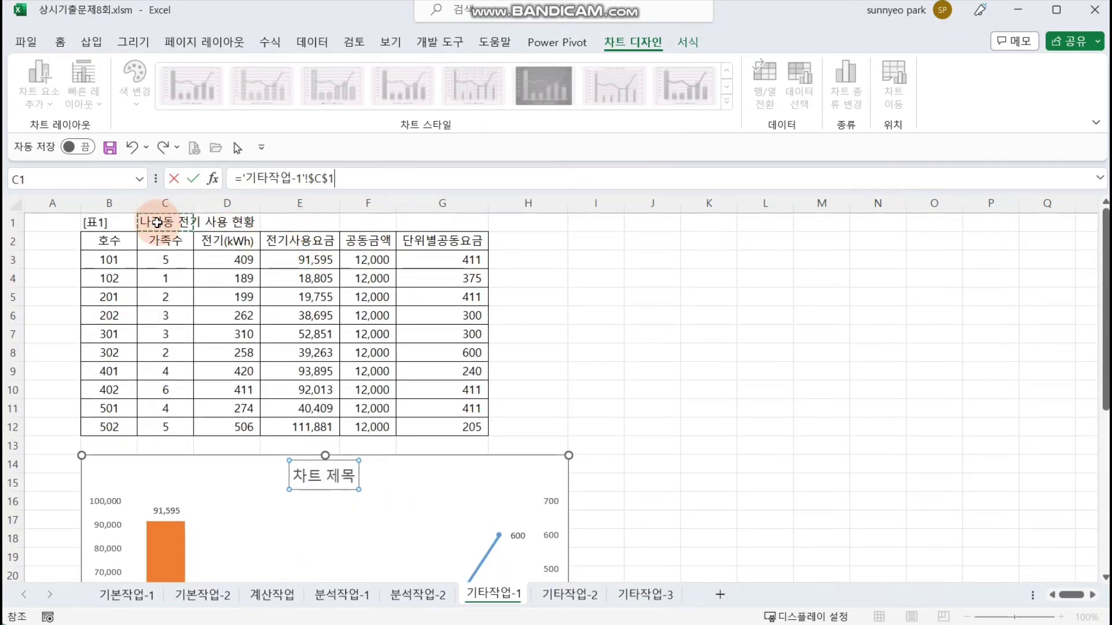
key(Return)
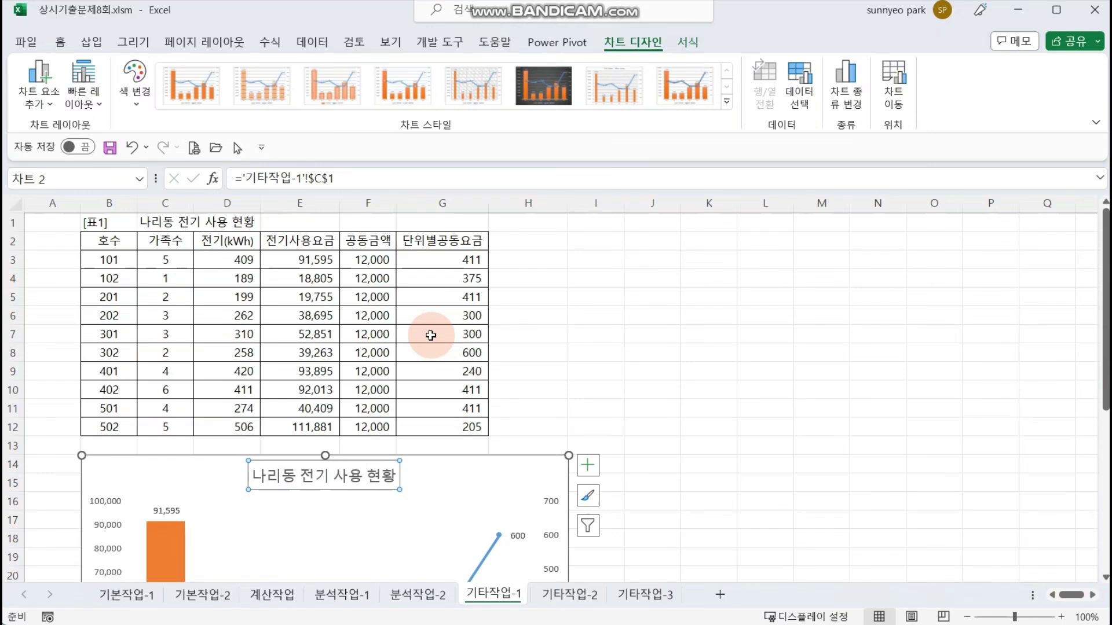
Add a primary horizontal (기본 가로) axis title to the chart.
click(44, 100)
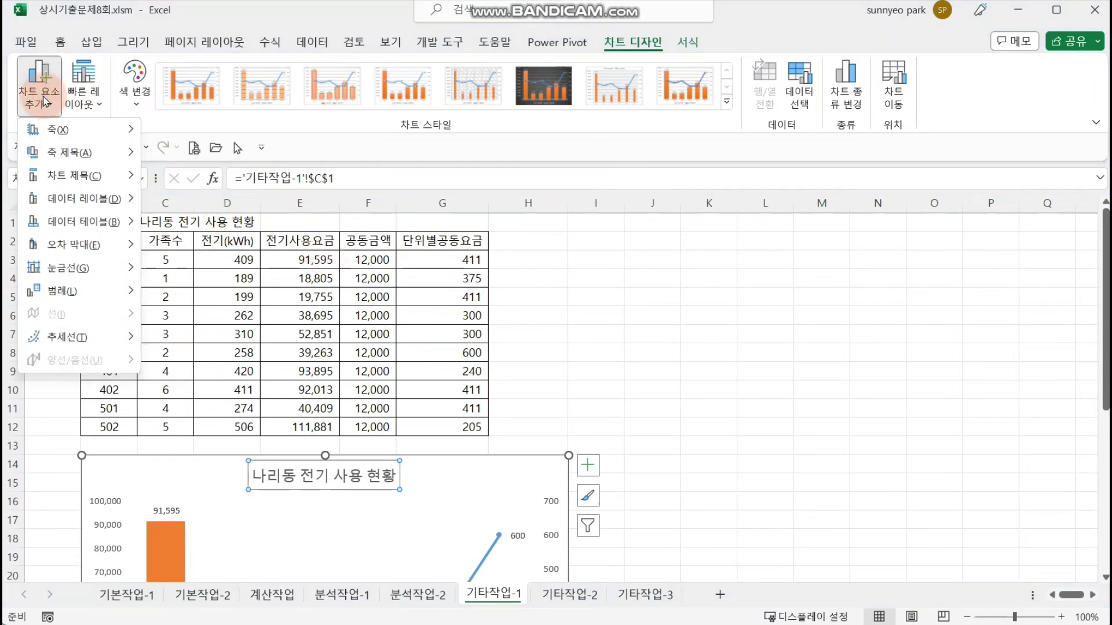
mouse_move(58, 152)
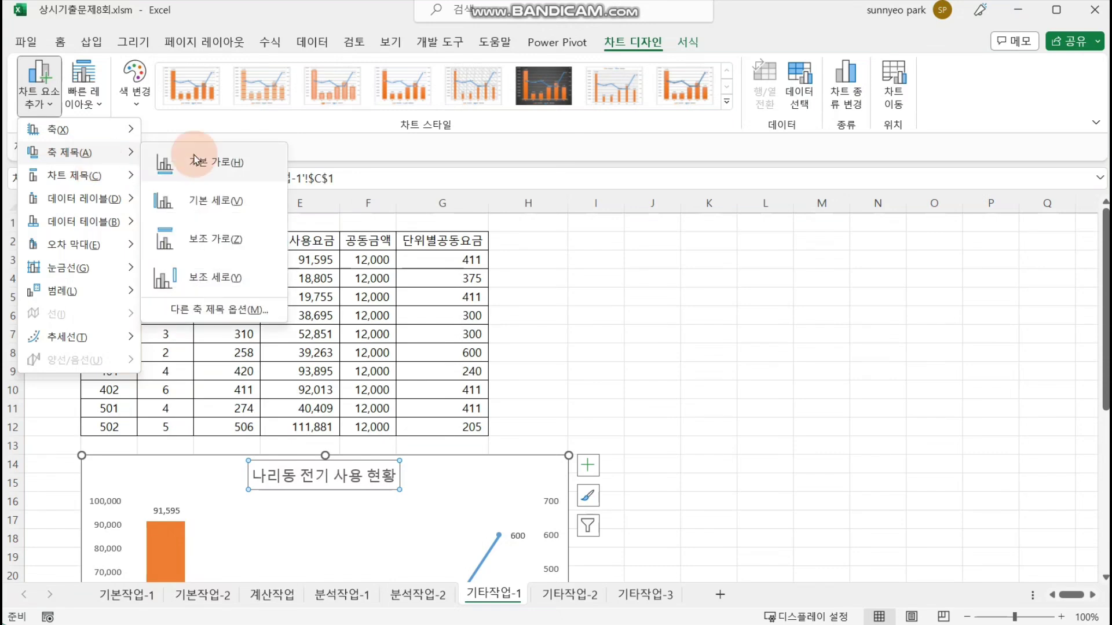
click(236, 164)
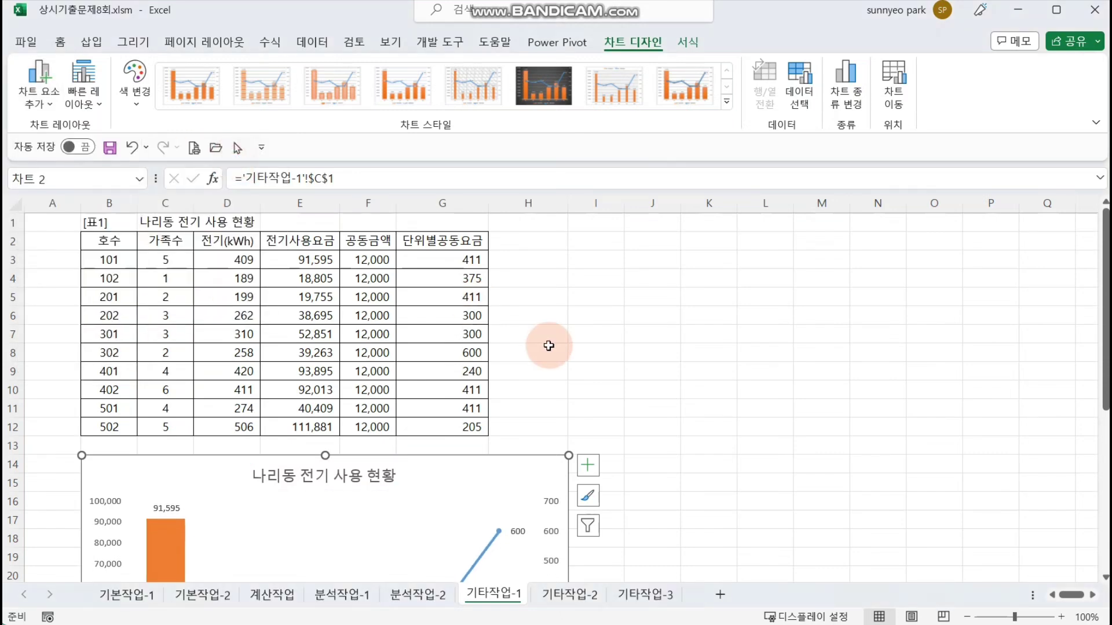
scroll(546, 344, down, 5)
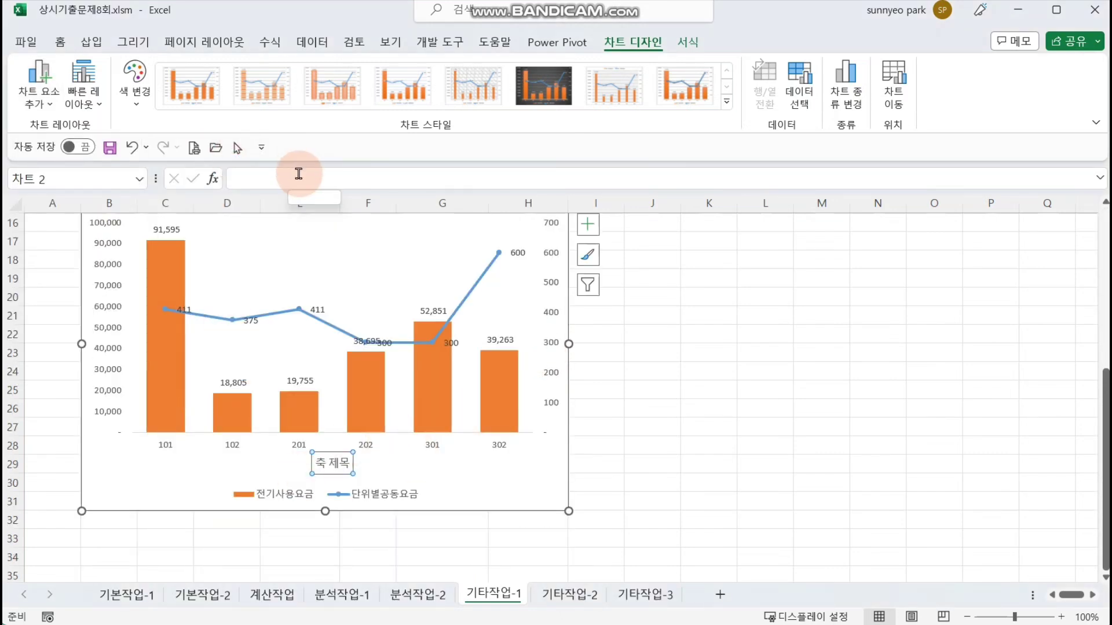
Link the horizontal axis title to cell B2 (호수).
click(298, 174)
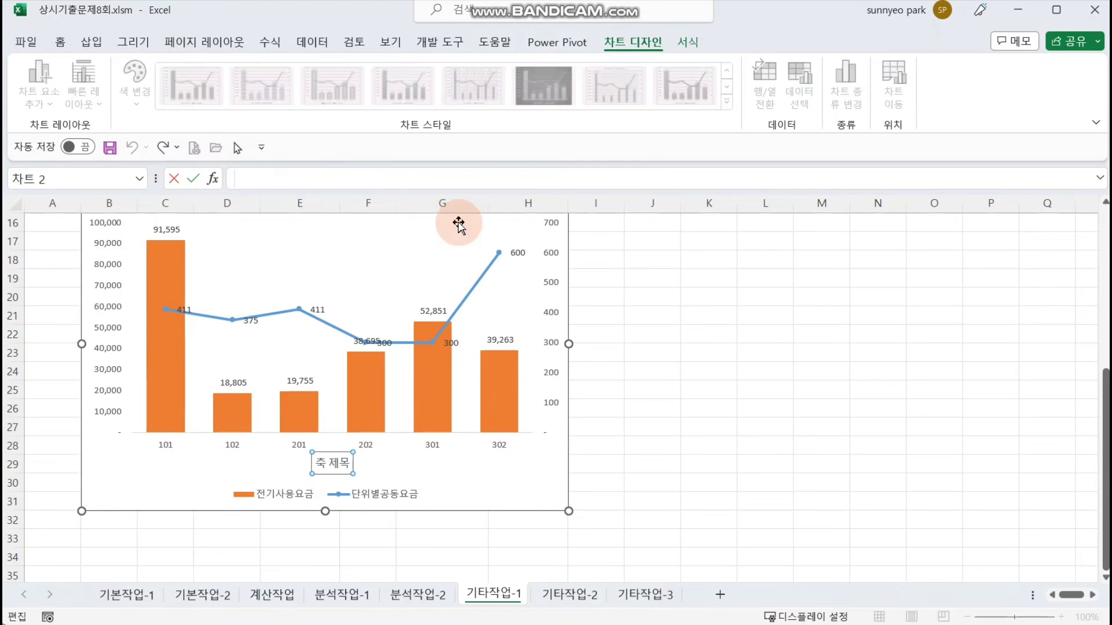
text(=)
scroll(440, 272, up, 5)
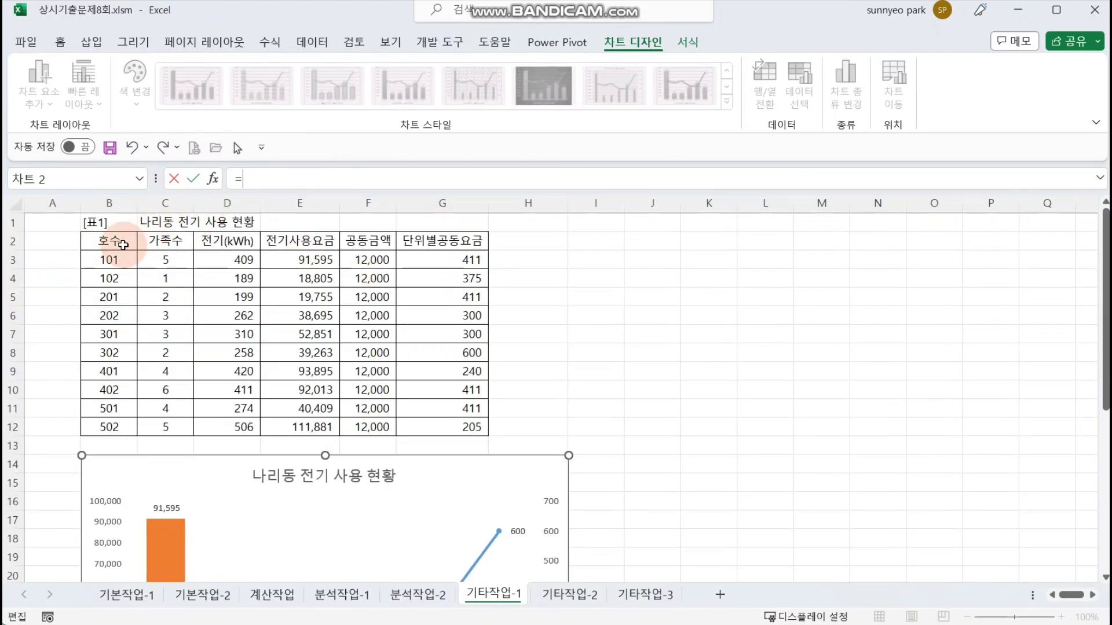
click(116, 244)
key(Return)
click(603, 389)
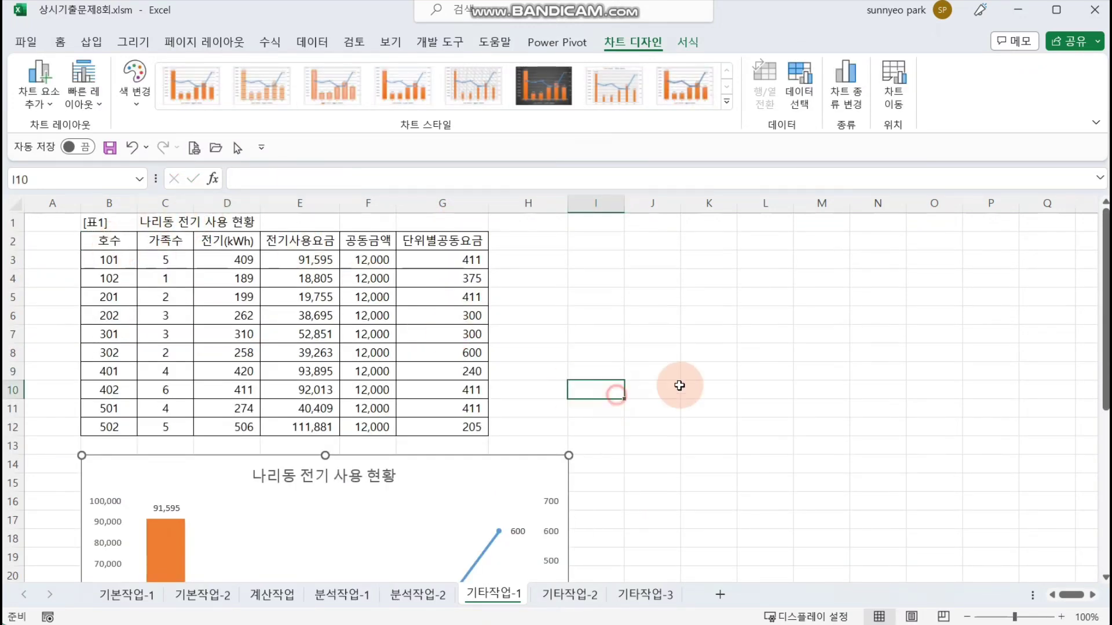
Add primary major vertical (기본 주 세로) gridlines to the chart.
scroll(696, 388, down, 3)
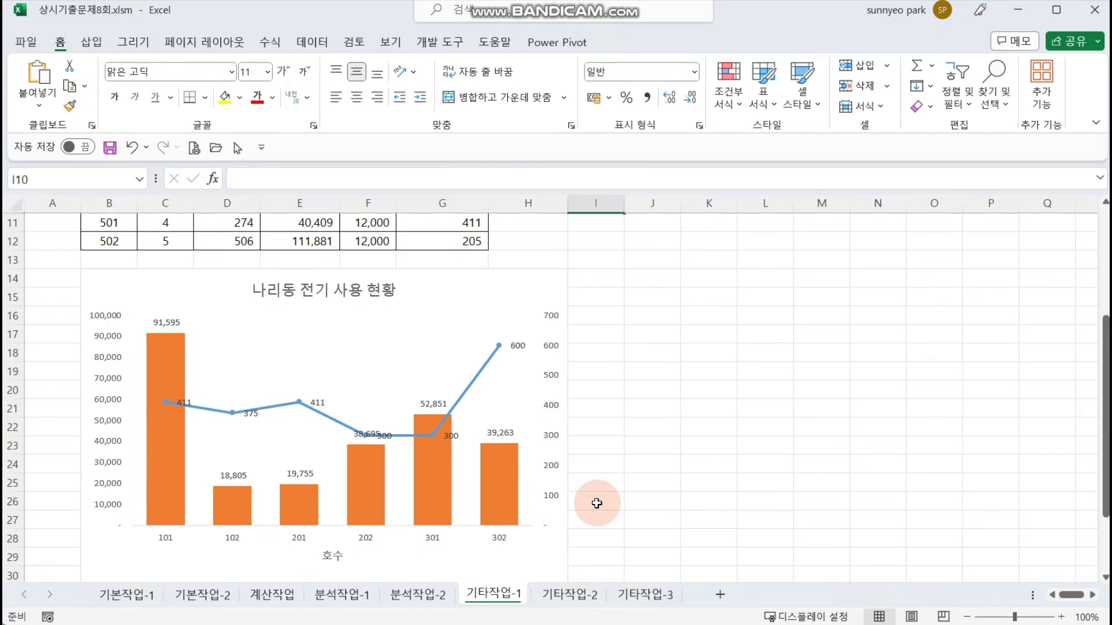
click(536, 281)
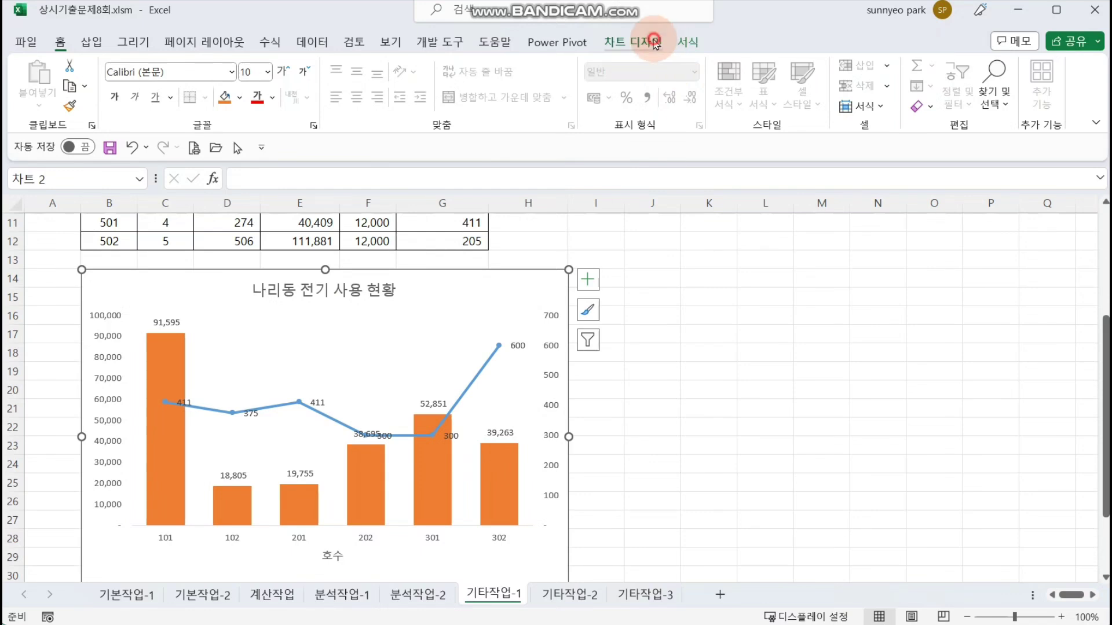
click(633, 42)
click(40, 92)
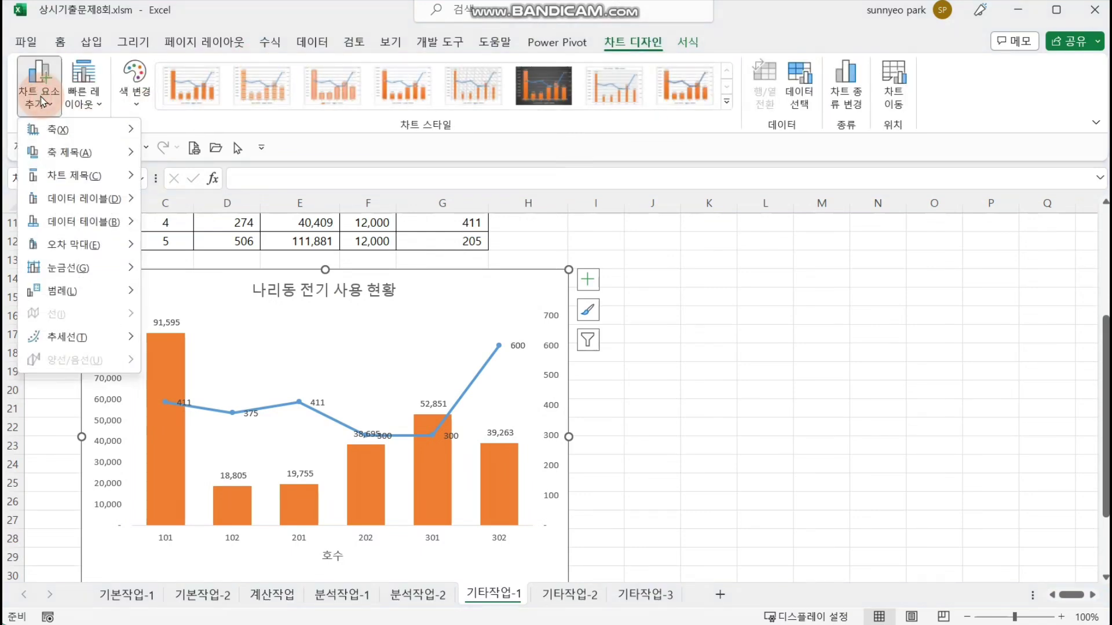
click(97, 276)
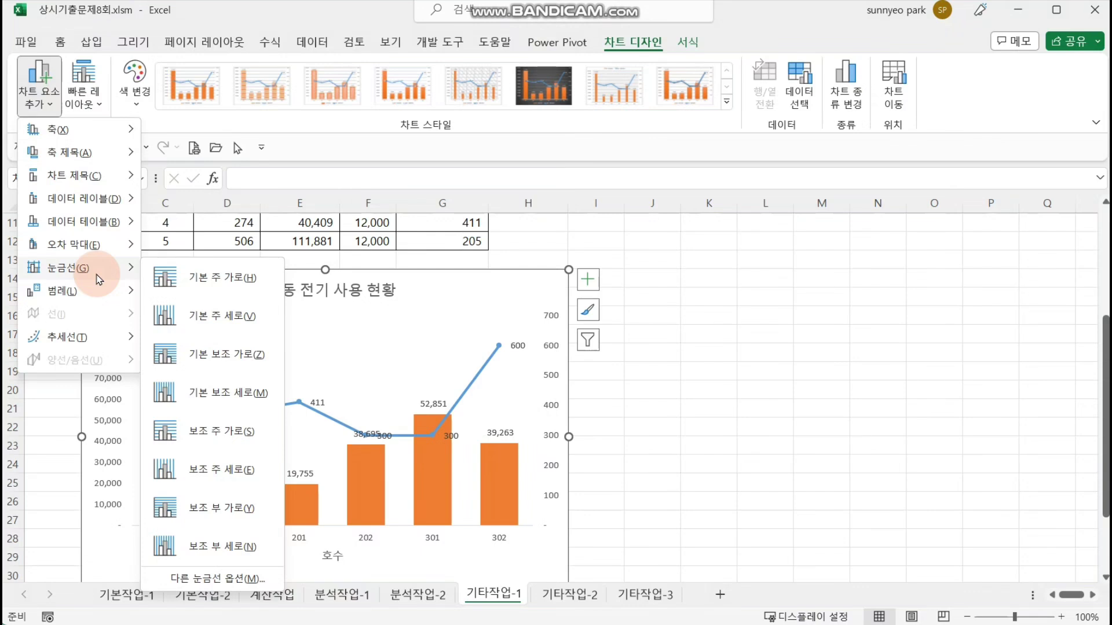
click(237, 329)
click(786, 443)
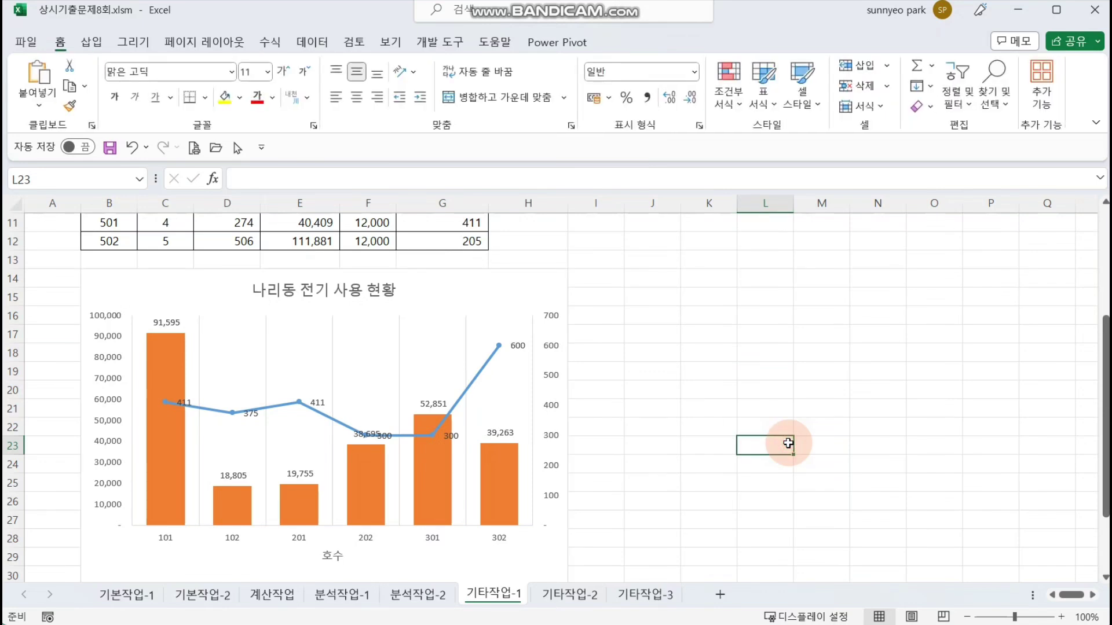
Set the chart legend's position to the top (위쪽).
scroll(385, 390, down, 2)
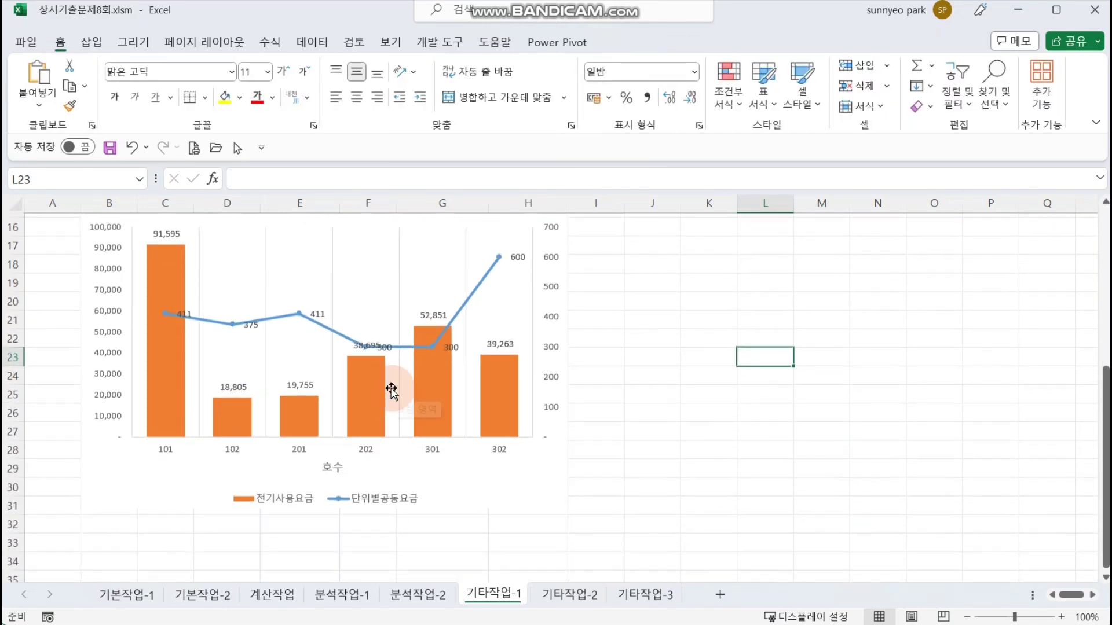
click(363, 487)
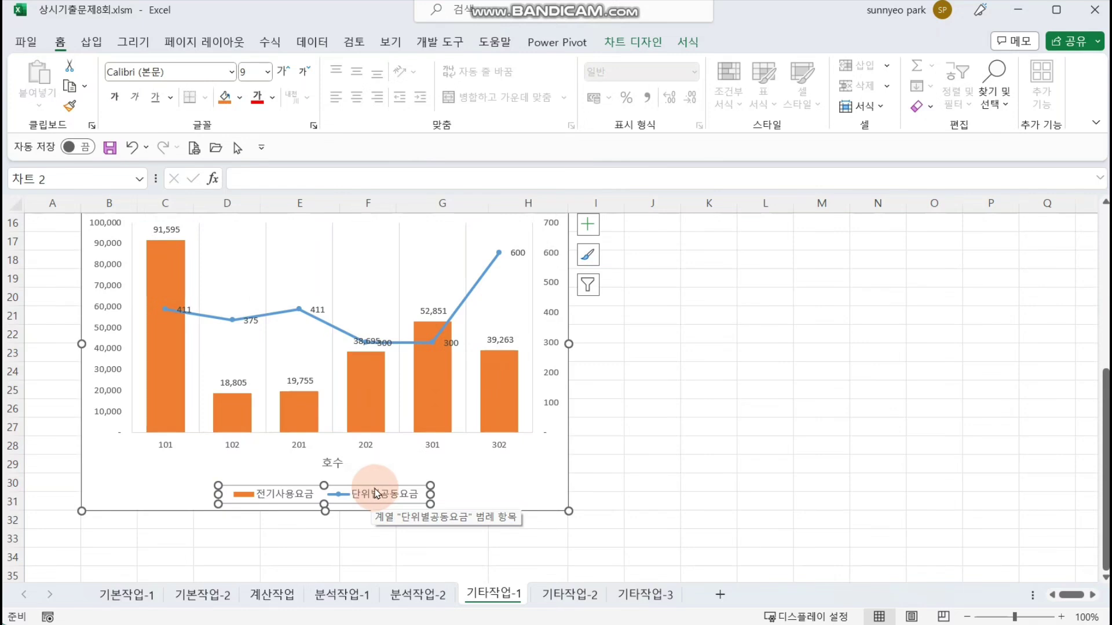
right_click(377, 493)
click(443, 472)
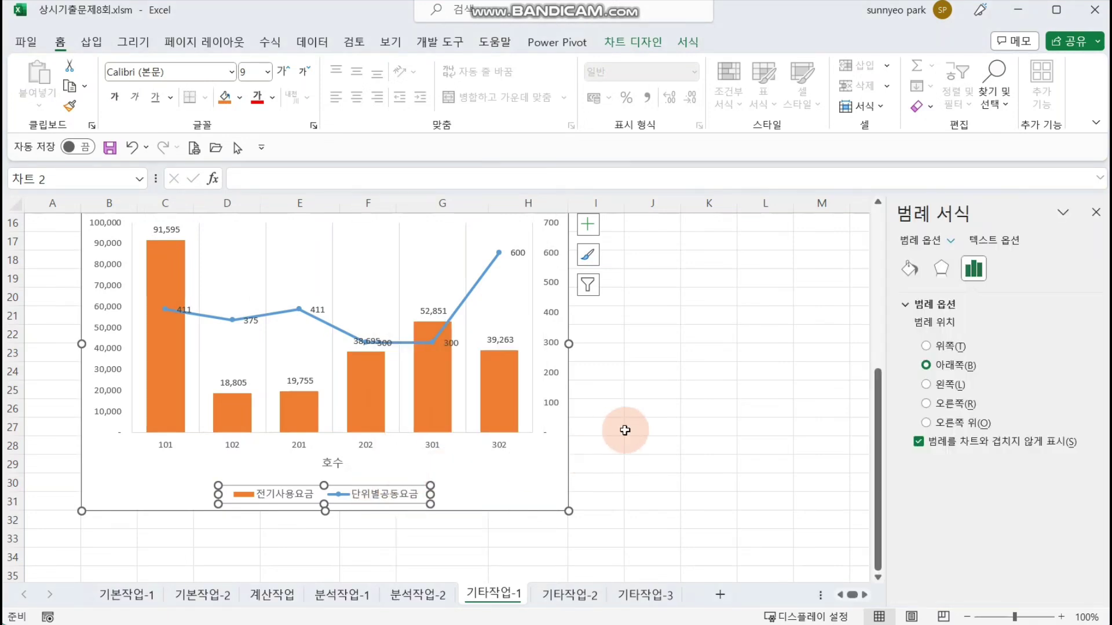
click(926, 345)
click(650, 381)
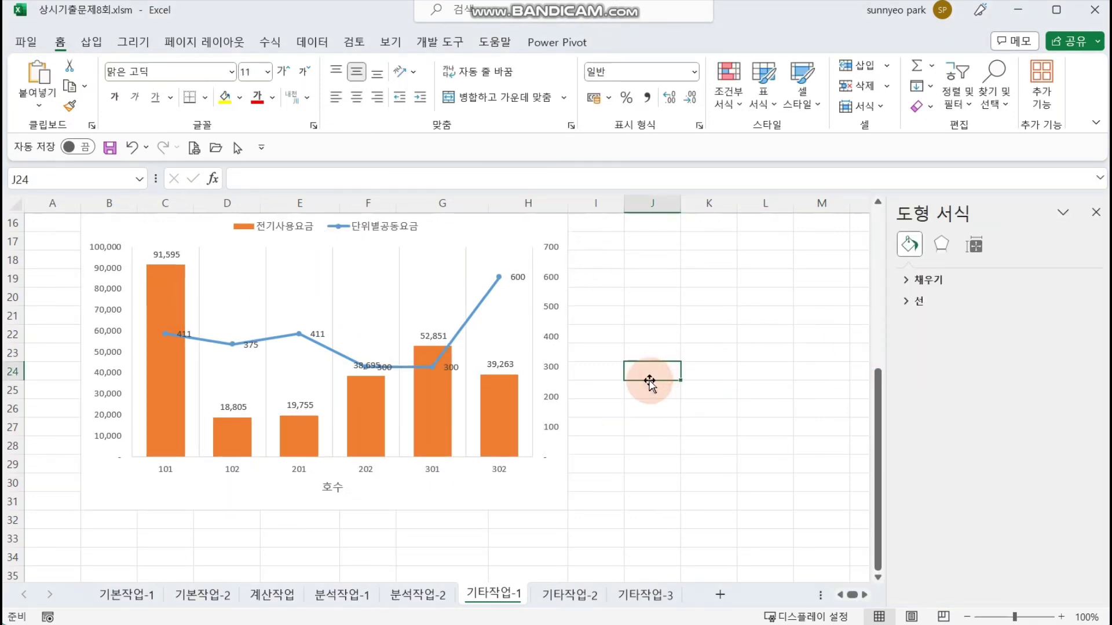
Turn on rounded corners (둥근 모서리) for the chart area's border.
scroll(493, 486, up, 2)
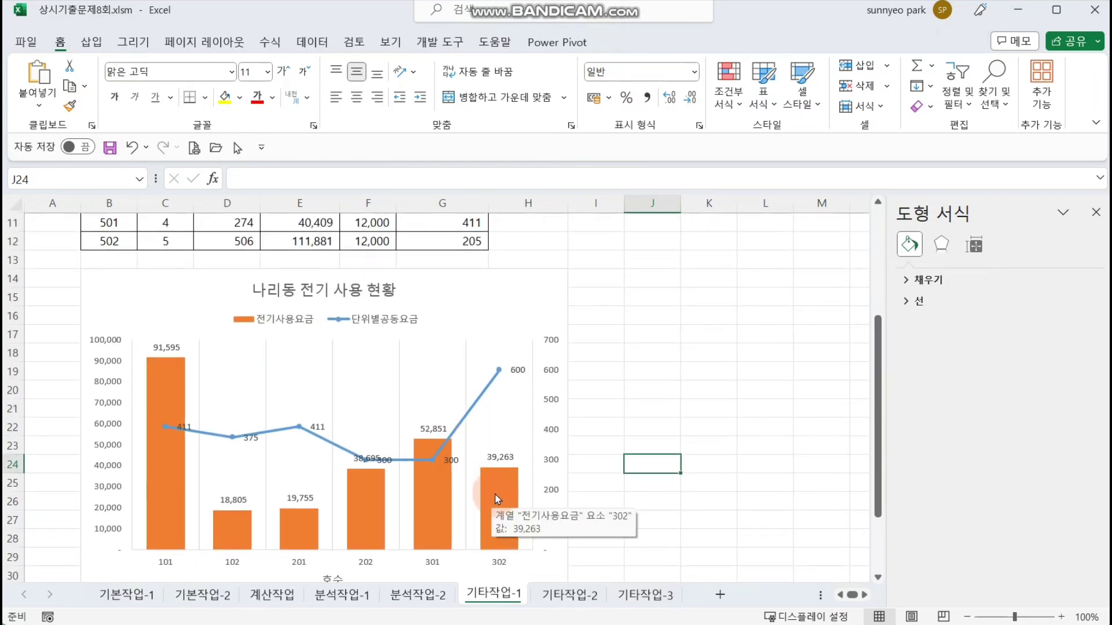
click(541, 288)
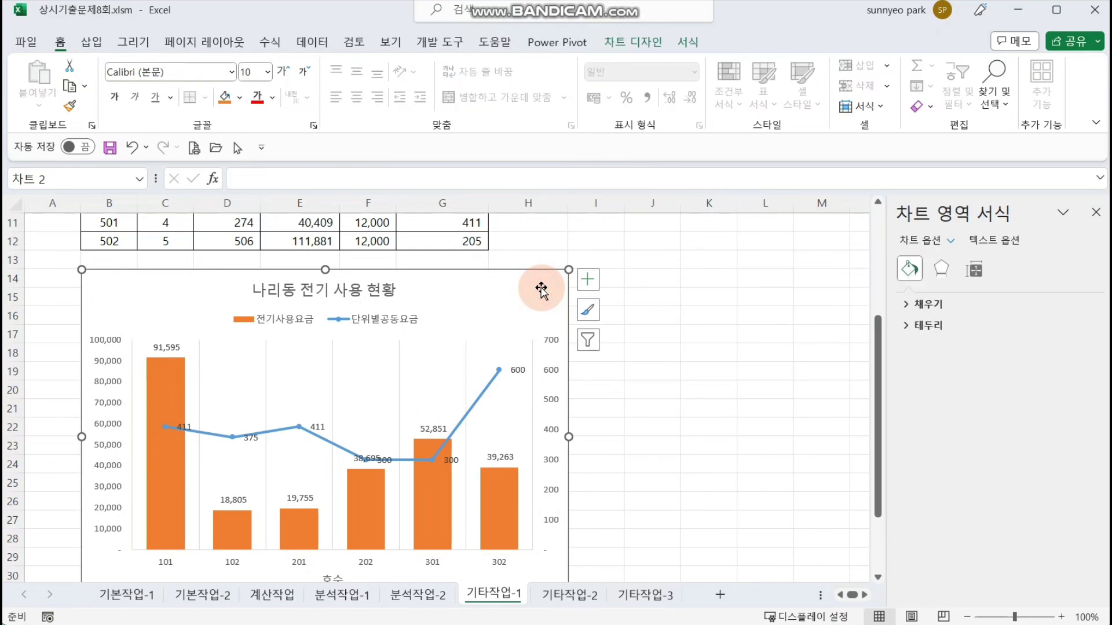
click(929, 326)
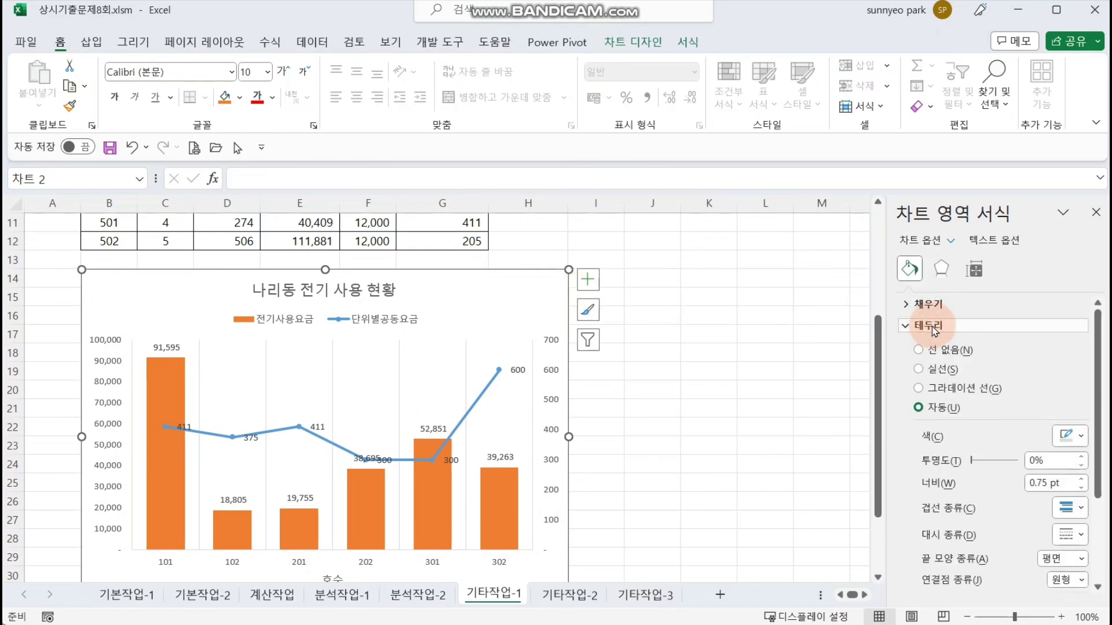
scroll(978, 382, down, 3)
click(962, 580)
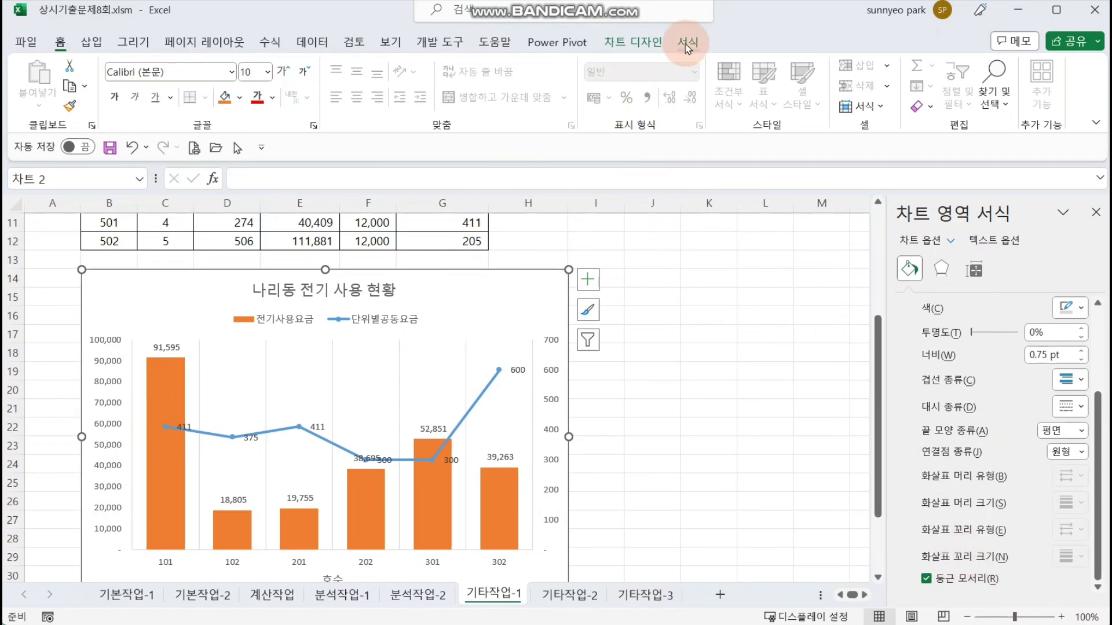
Apply an outer (바깥쪽) shadow effect to the chart area.
click(649, 49)
click(687, 43)
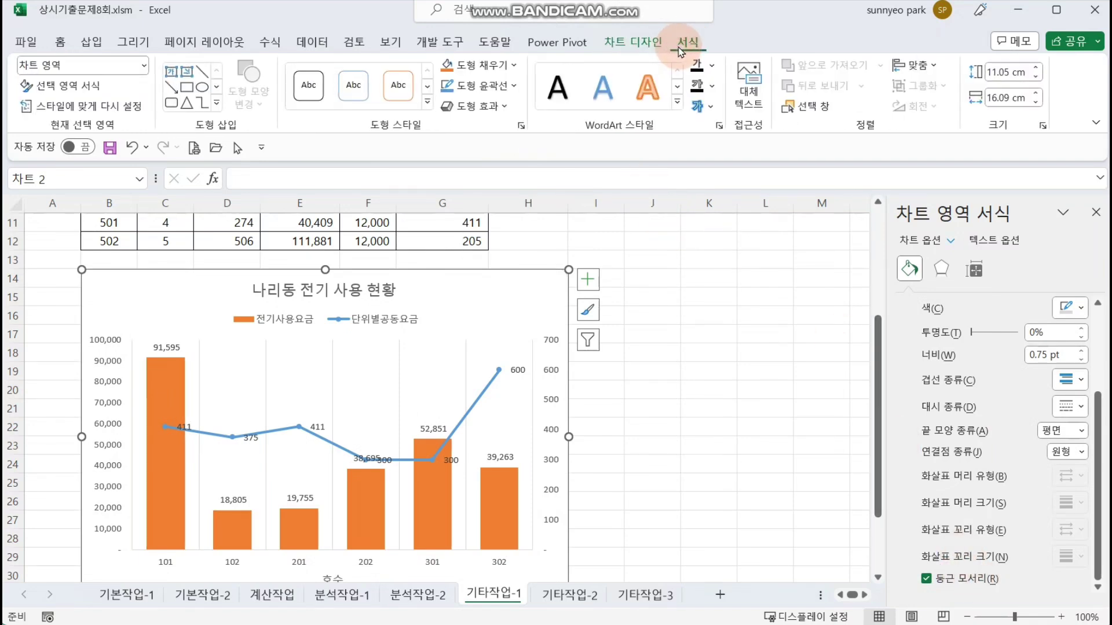
click(479, 110)
click(505, 179)
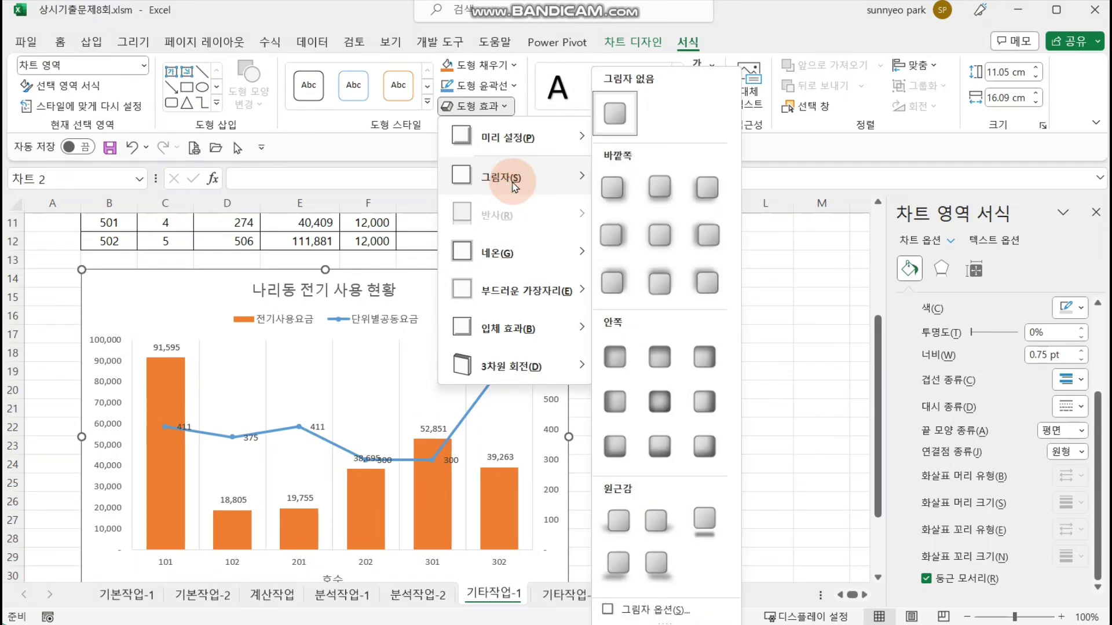
click(604, 251)
click(707, 349)
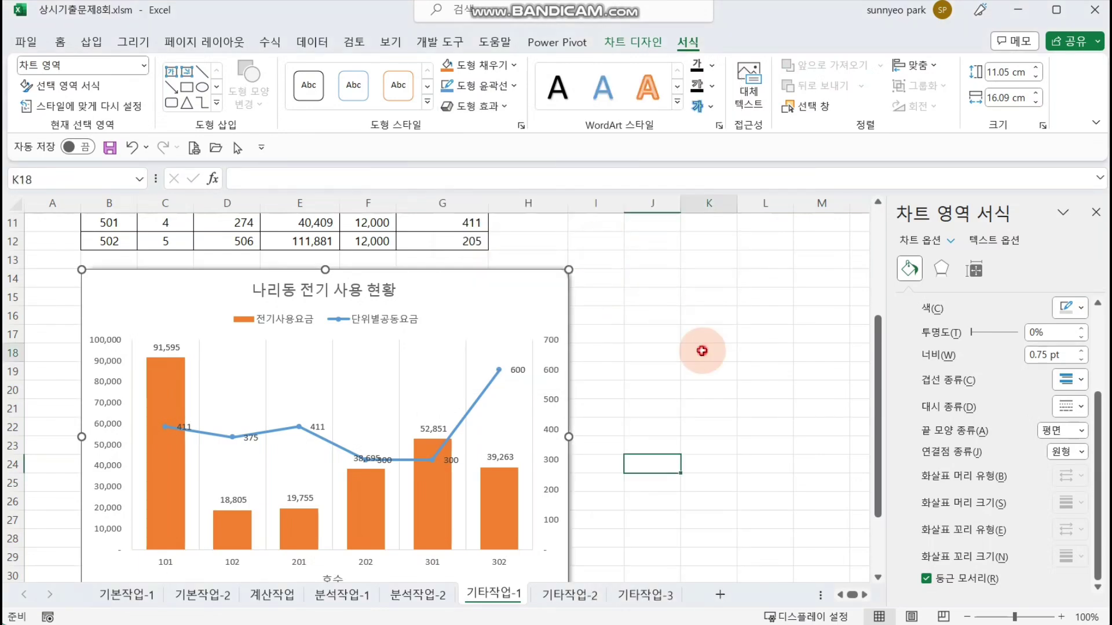
scroll(701, 351, down, 1)
scroll(701, 351, down, 1)
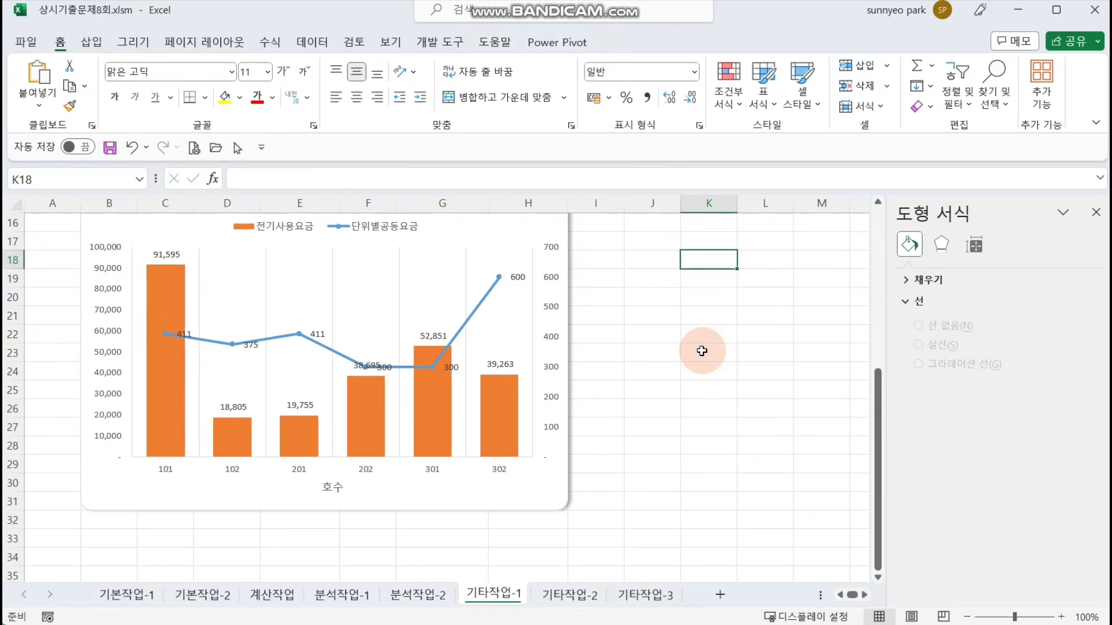